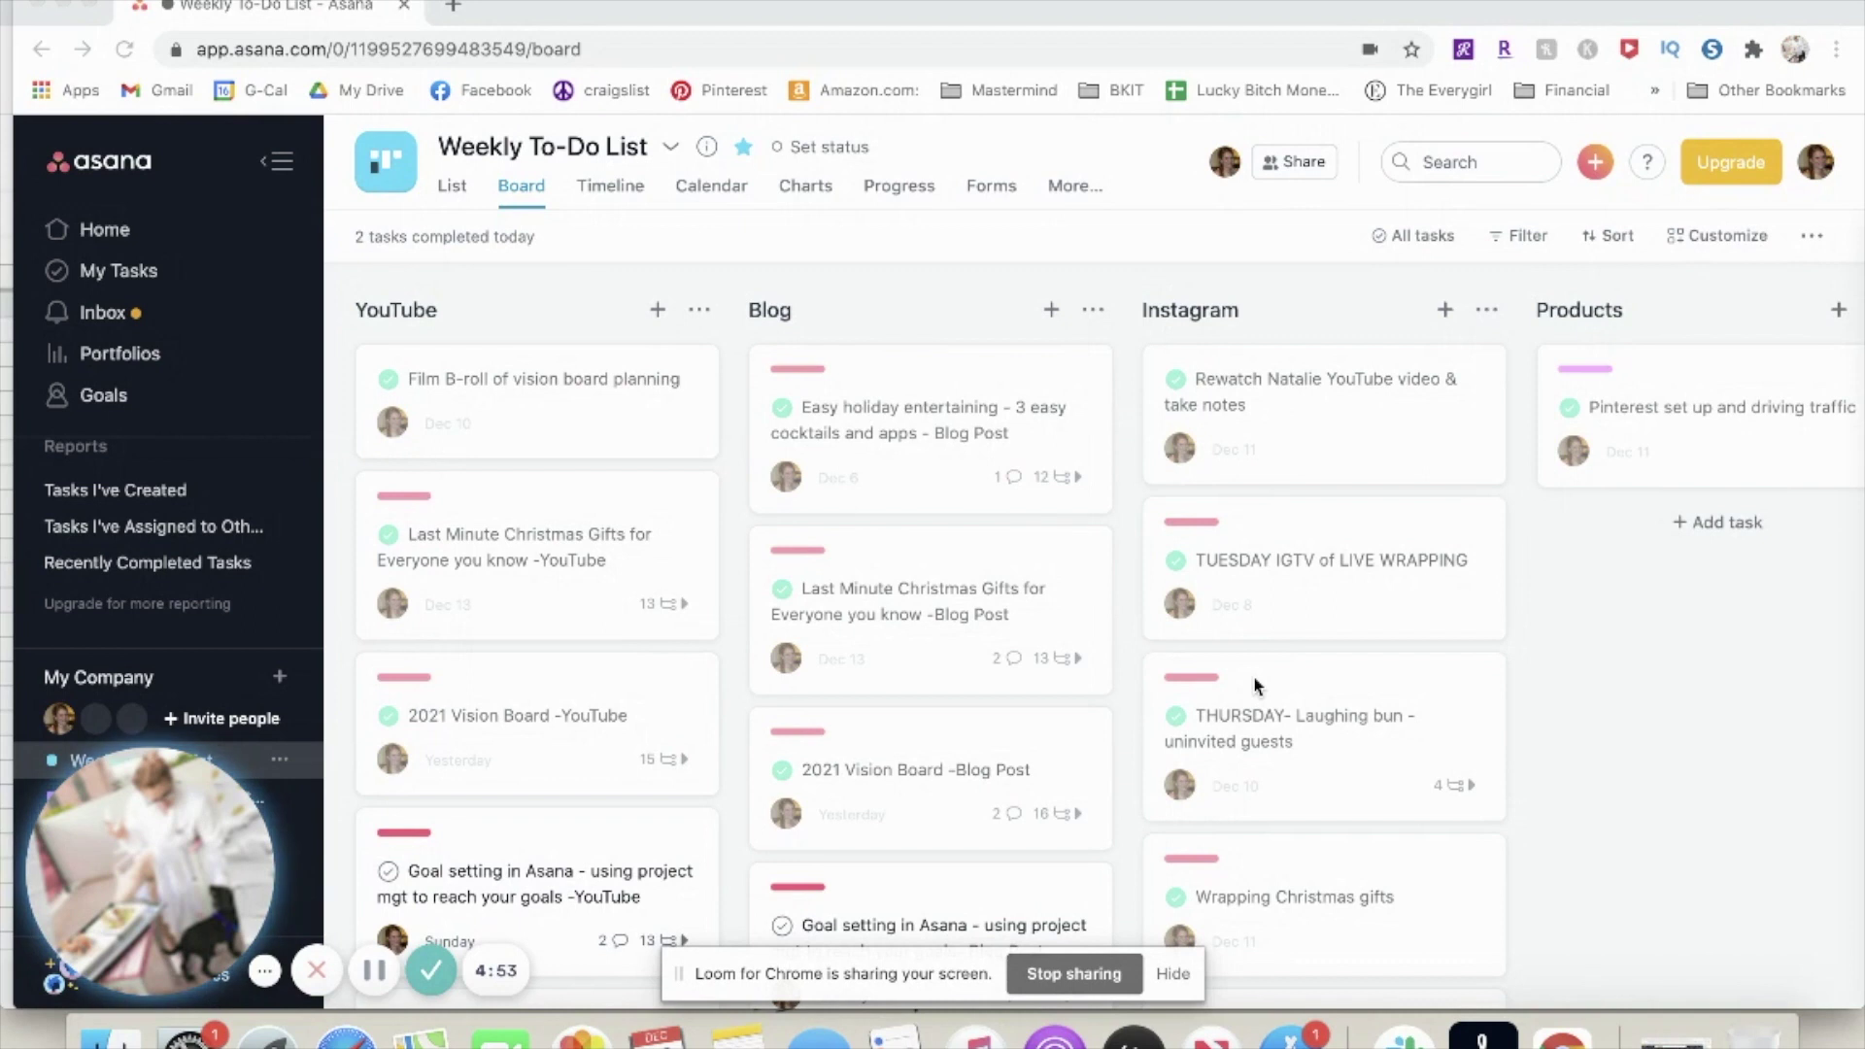
# Find BKIT Content Schedule in the sidebar and open it in list view
pyautogui.scroll(-1, 1046, 633)
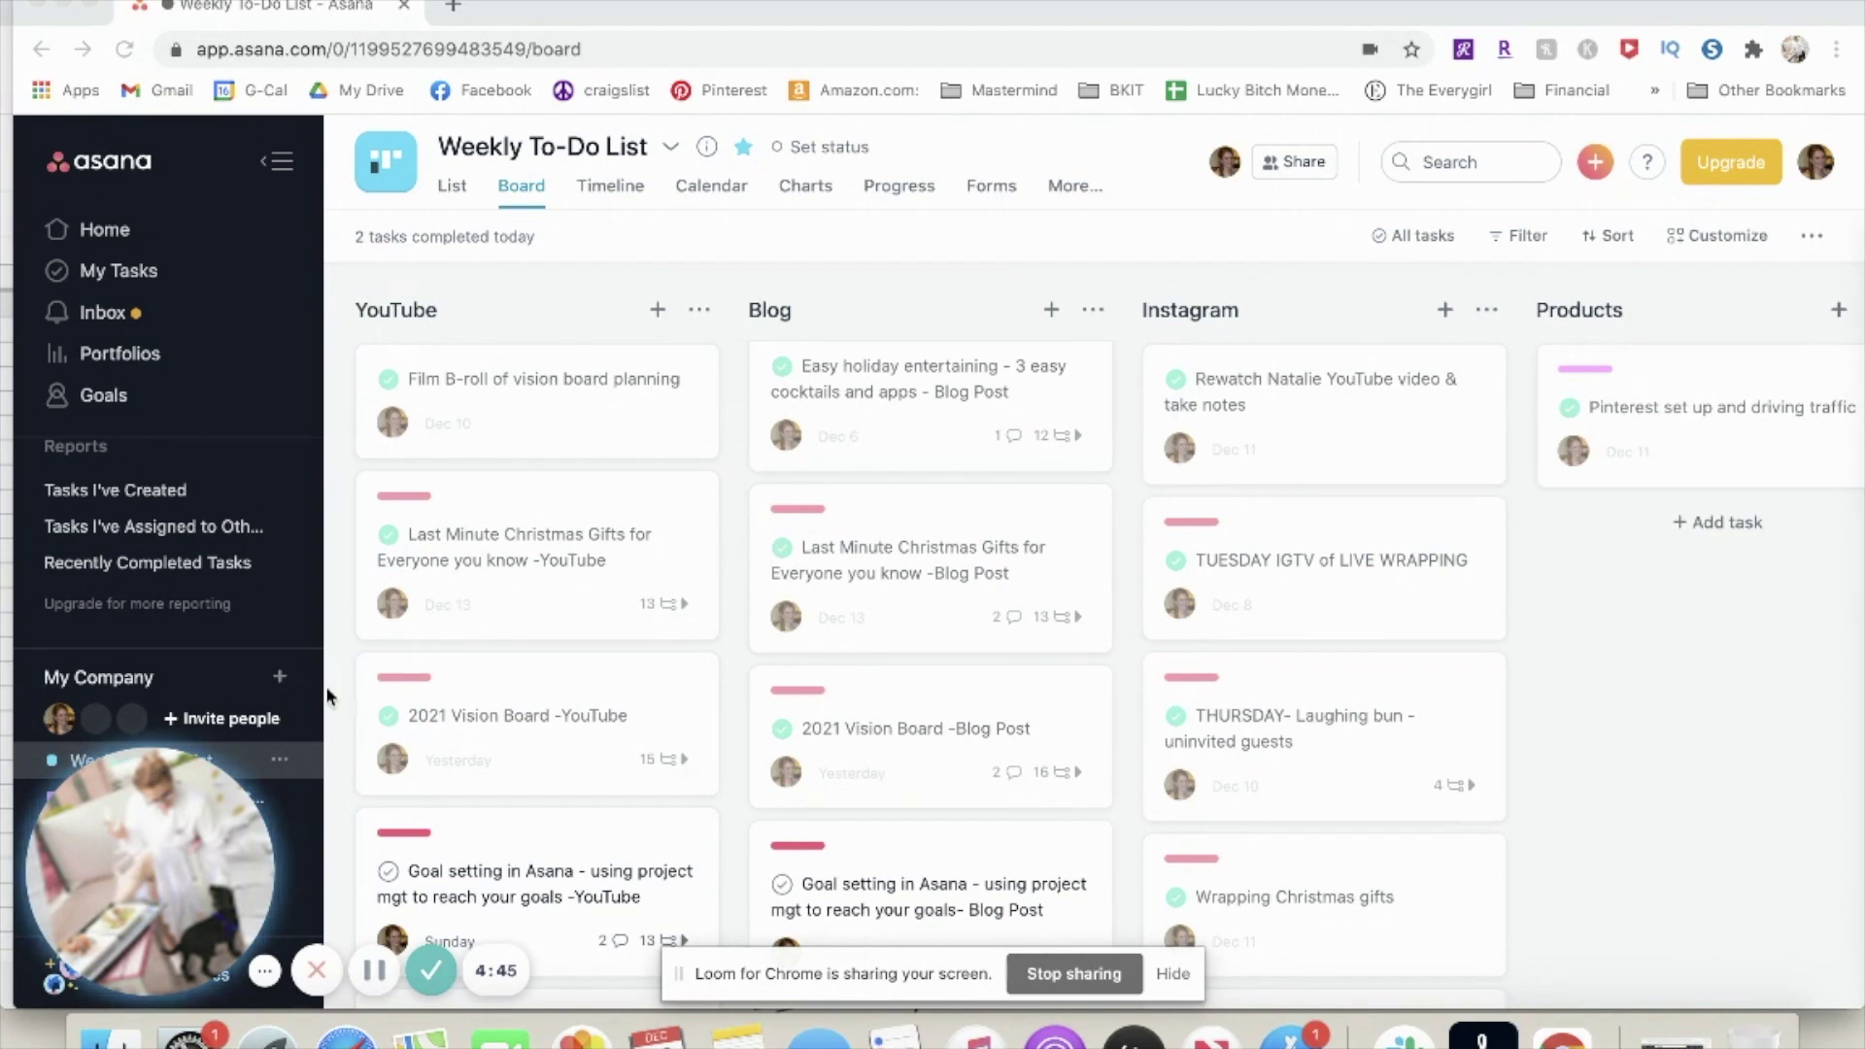
pyautogui.scroll(-3, 171, 617)
pyautogui.scroll(-1, 171, 618)
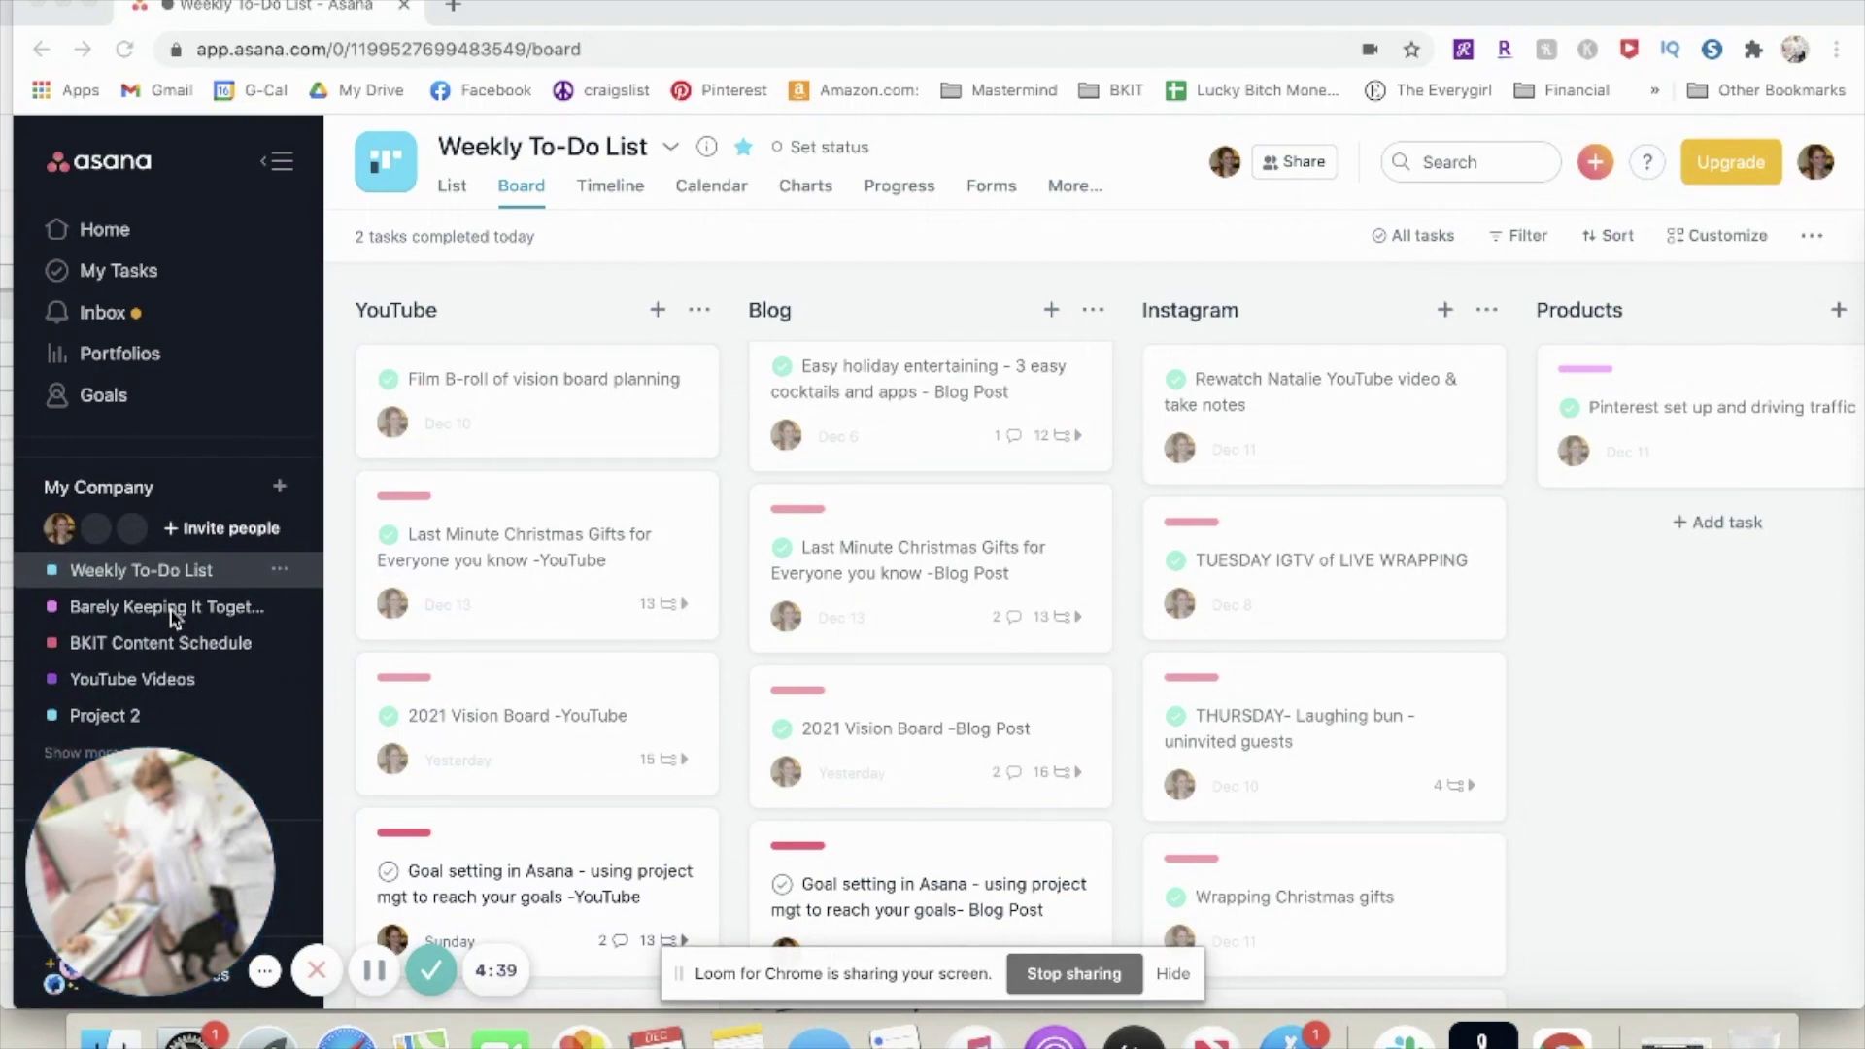
pyautogui.scroll(1, 165, 627)
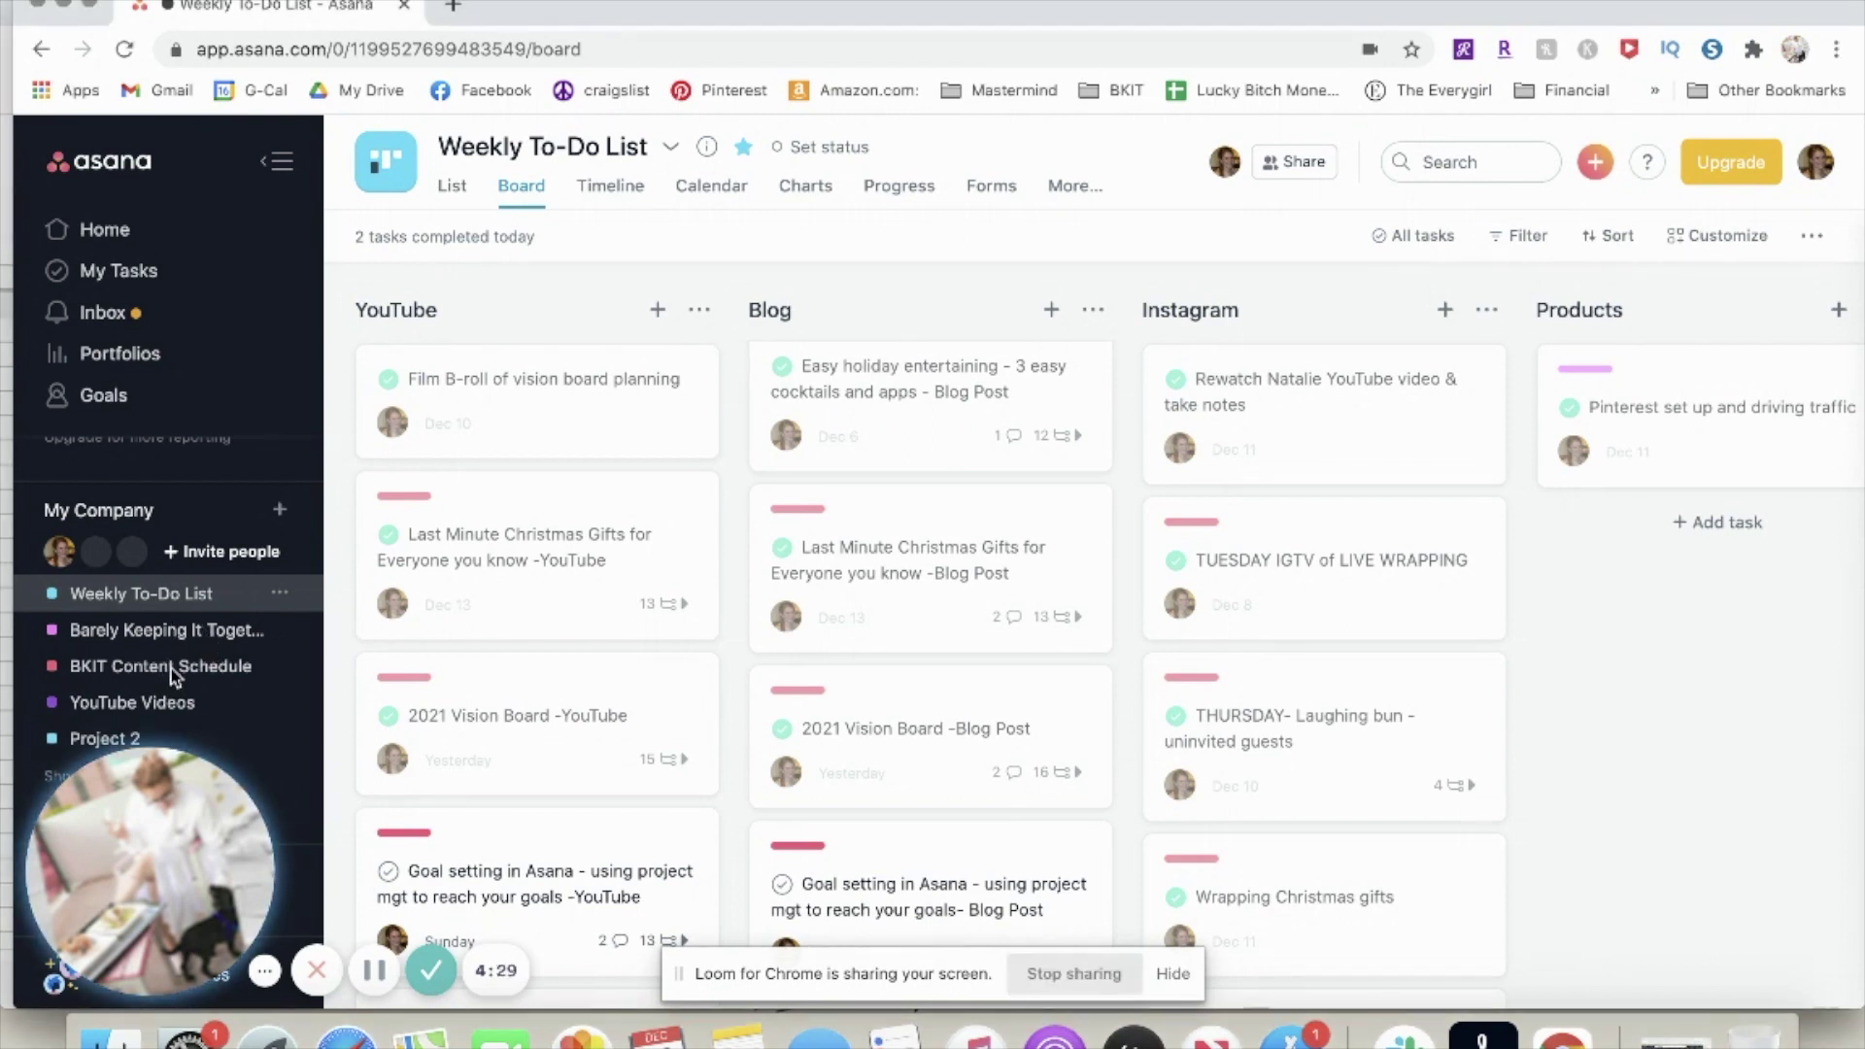
pyautogui.click(133, 670)
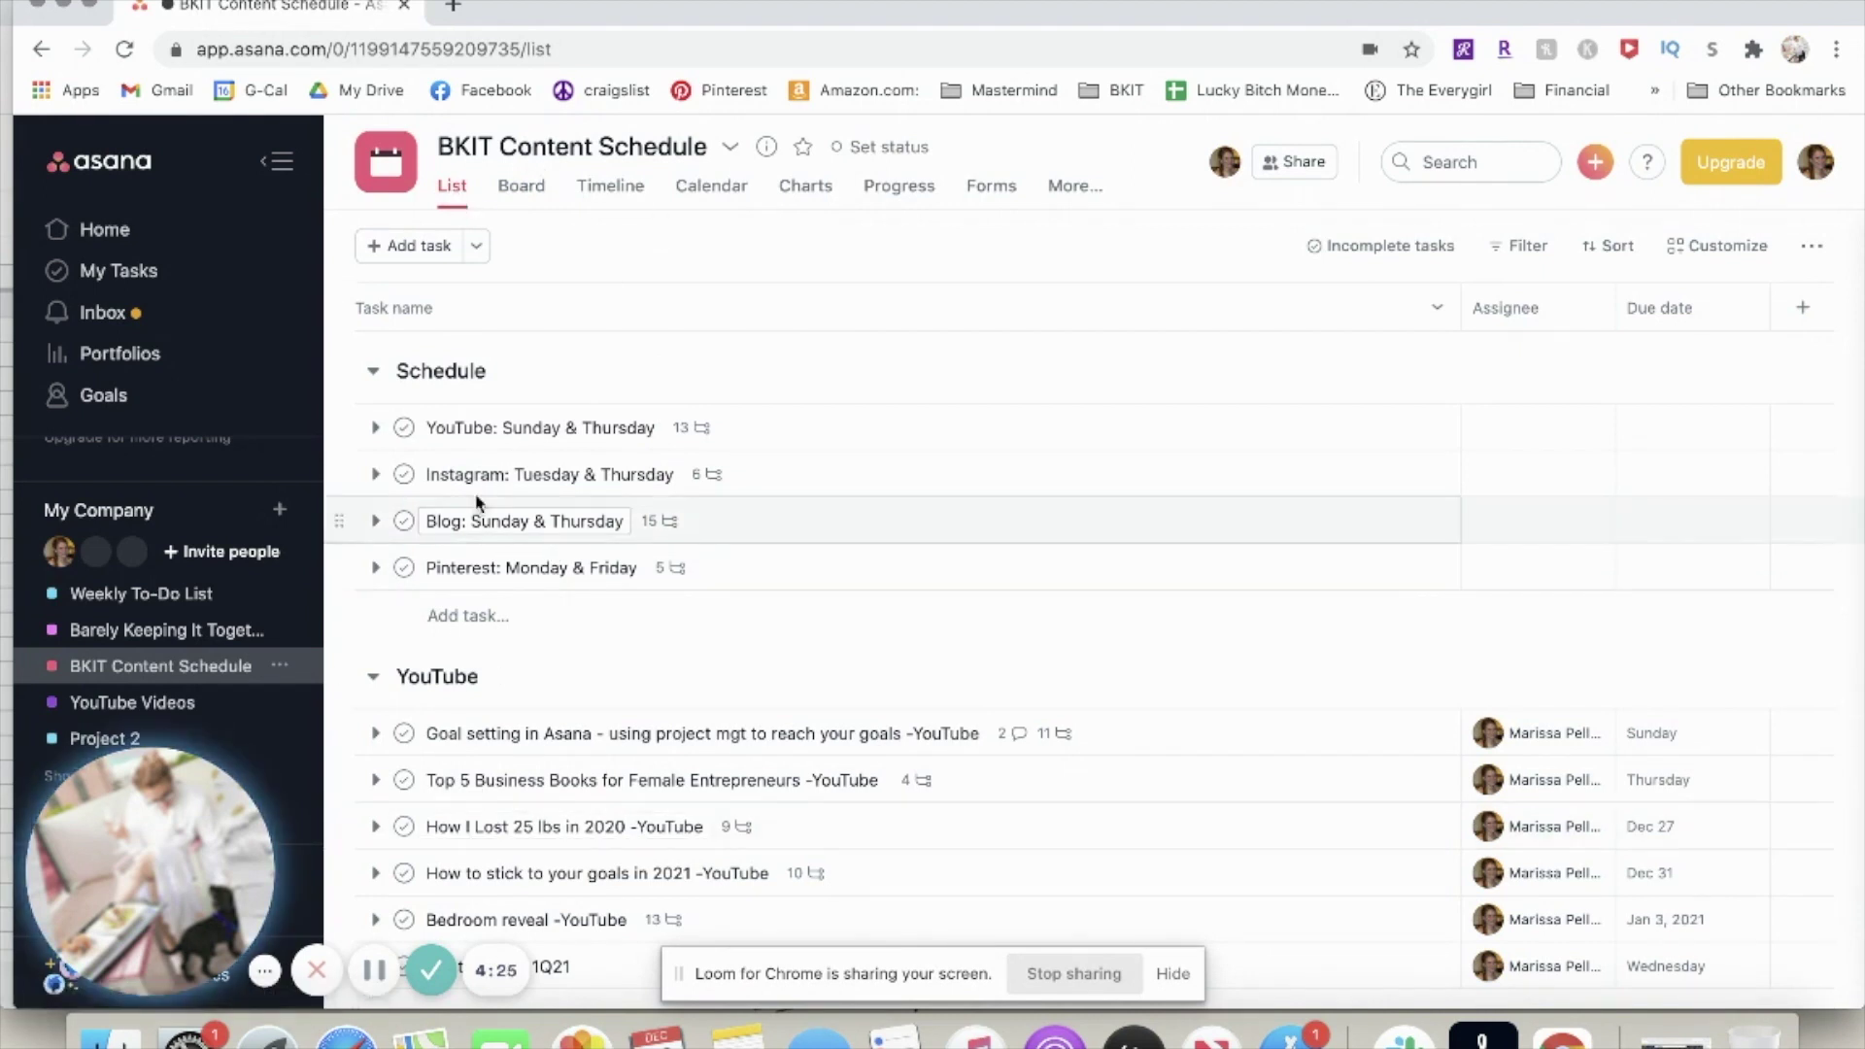
# Switch BKIT Content Schedule from list view to Board view
pyautogui.scroll(-3, 473, 703)
pyautogui.scroll(3, 473, 706)
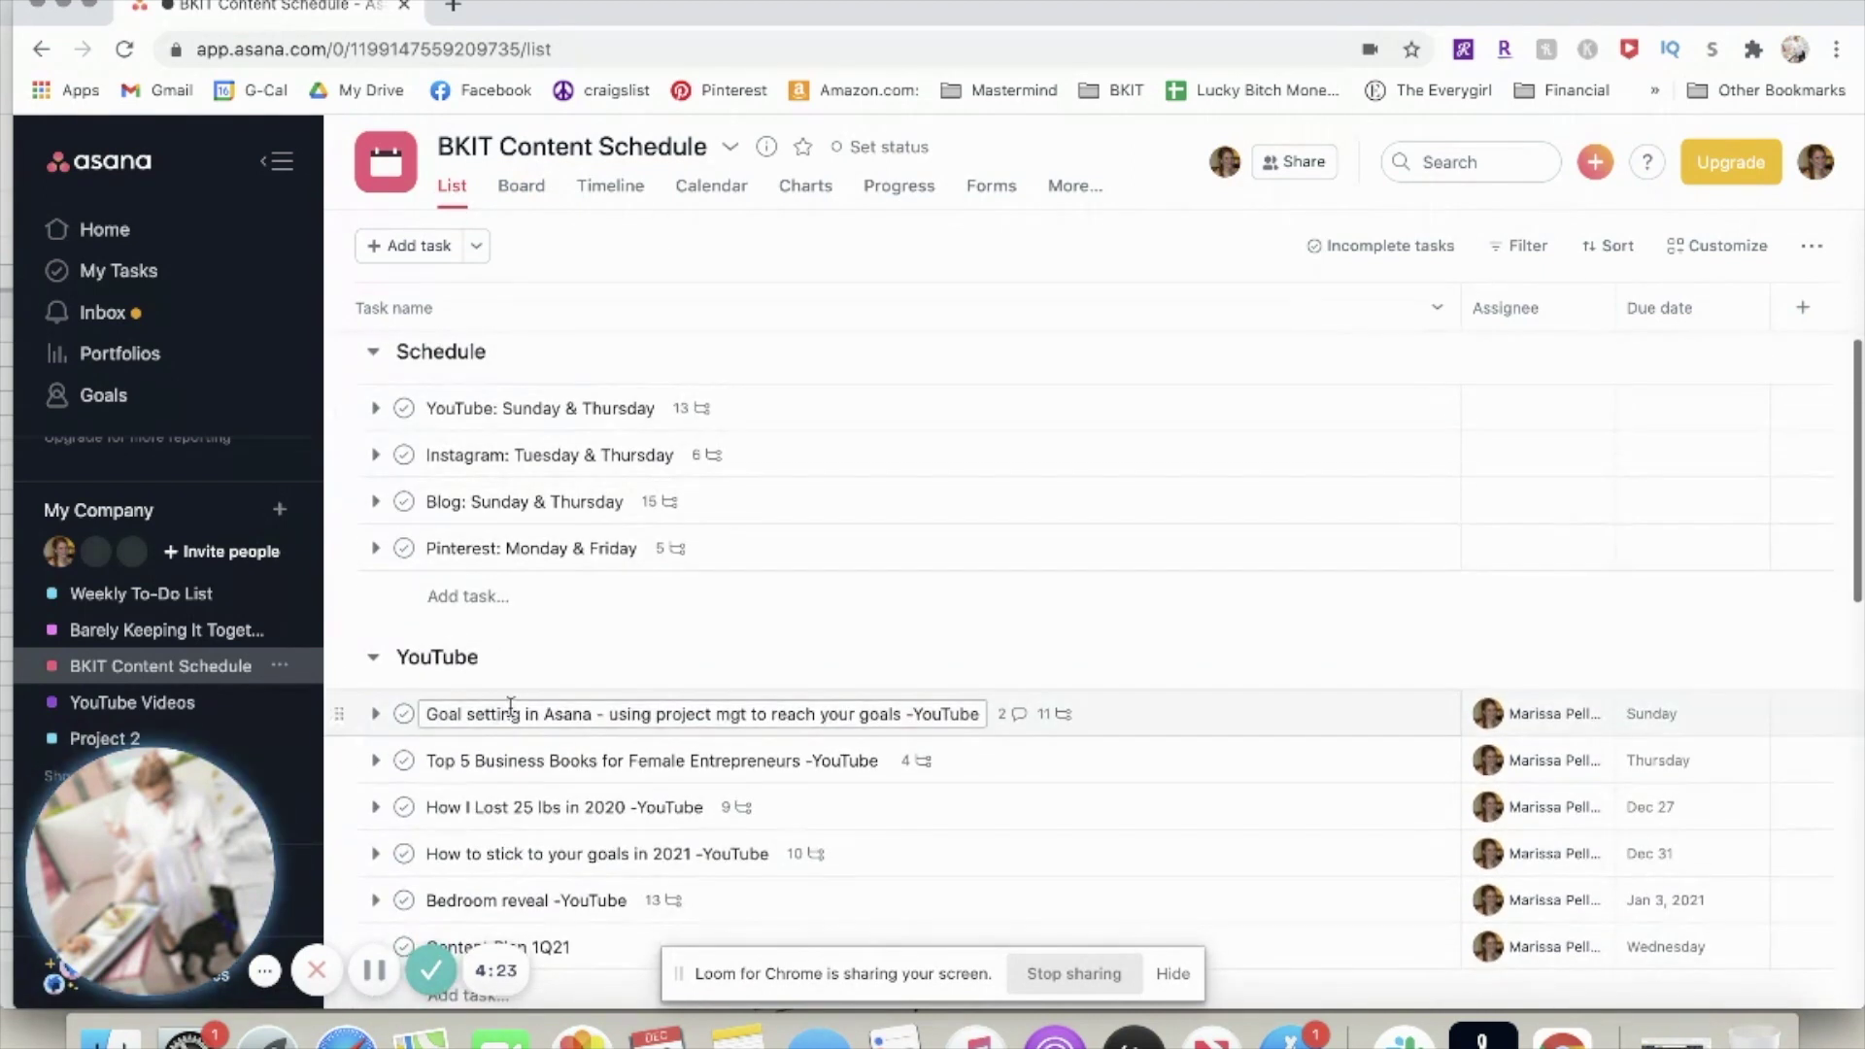
pyautogui.scroll(-5, 508, 709)
pyautogui.scroll(-6, 541, 593)
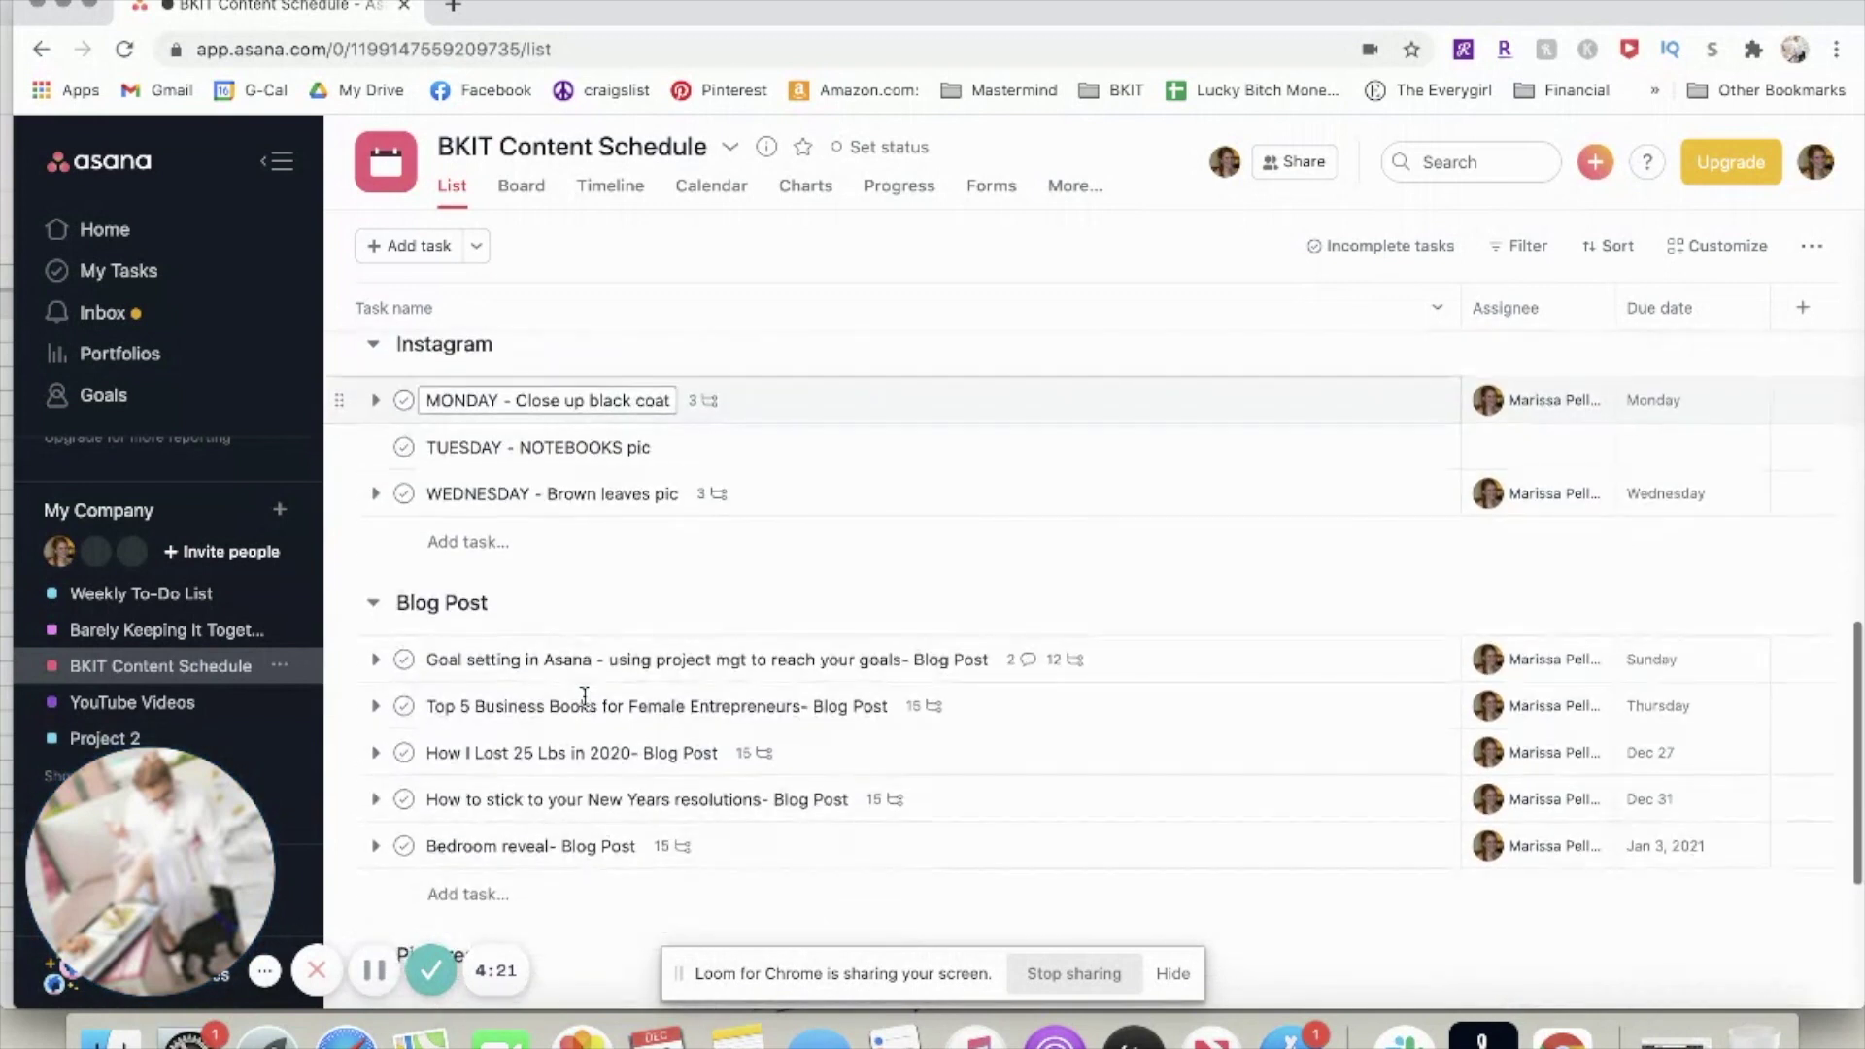
pyautogui.scroll(7, 585, 697)
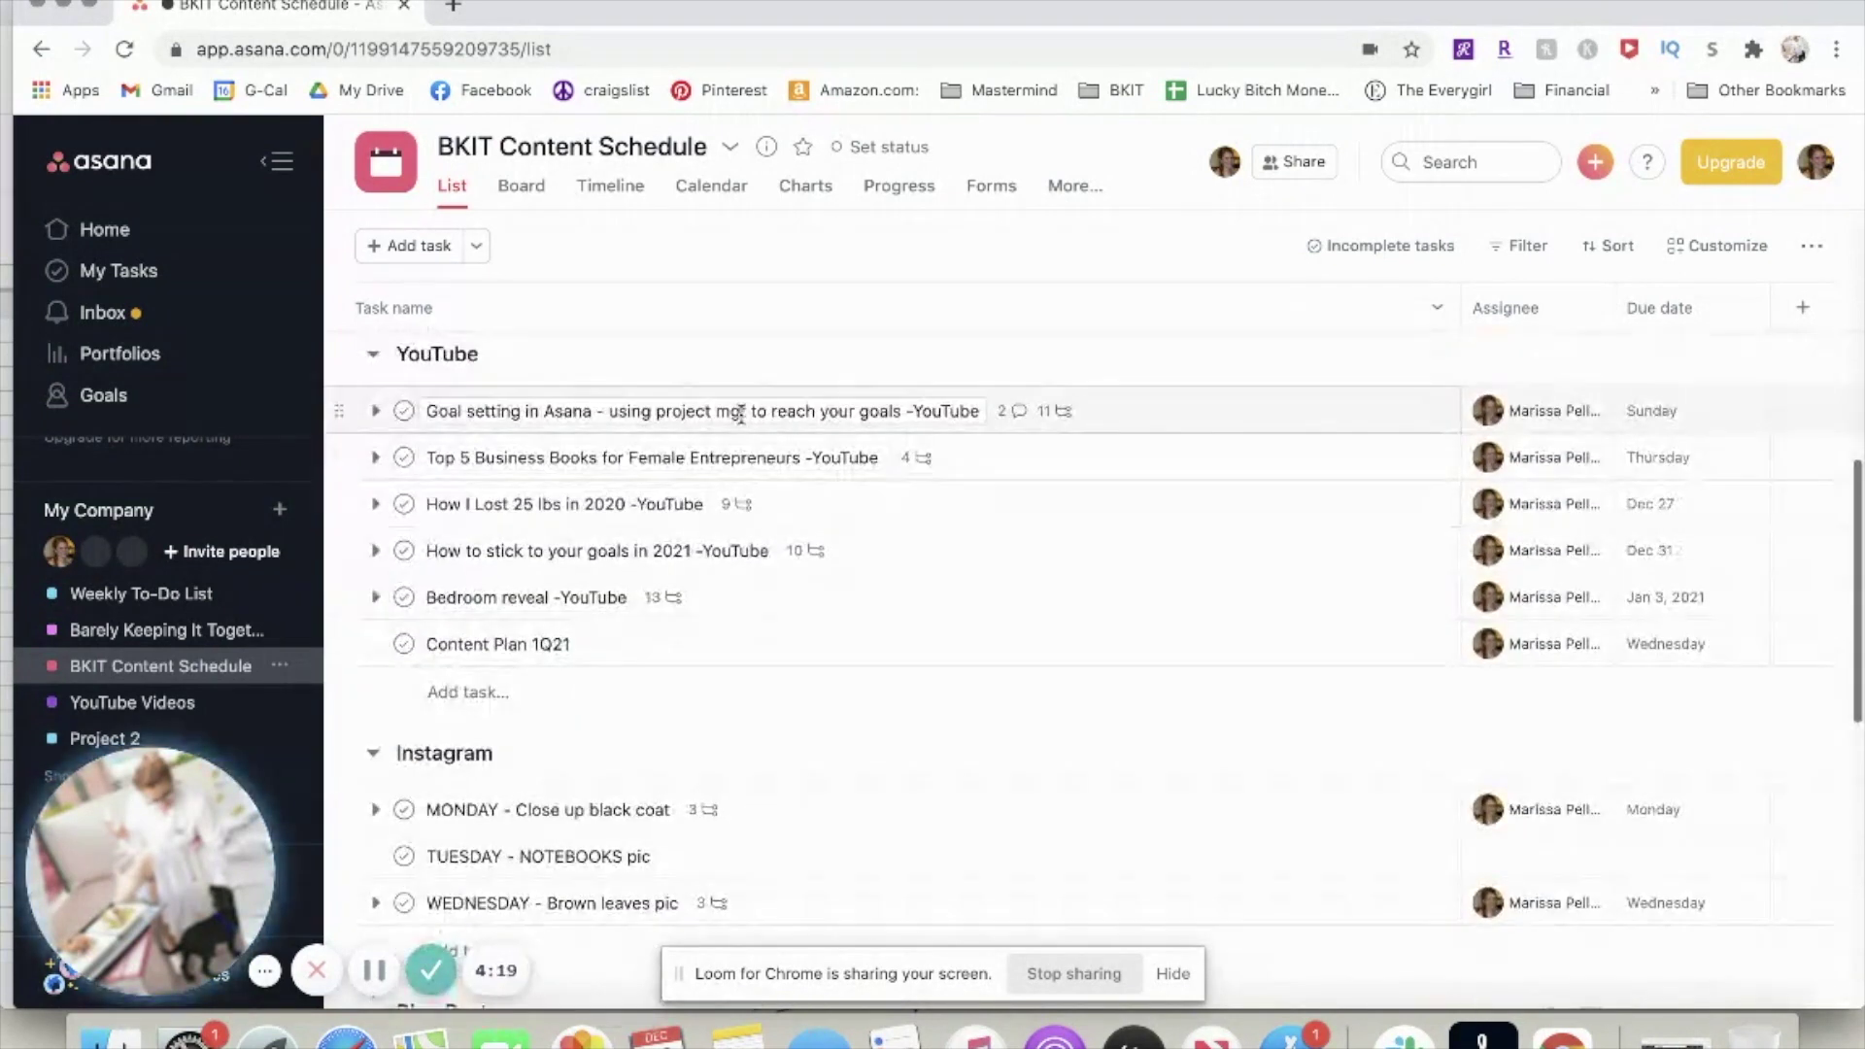
pyautogui.click(521, 186)
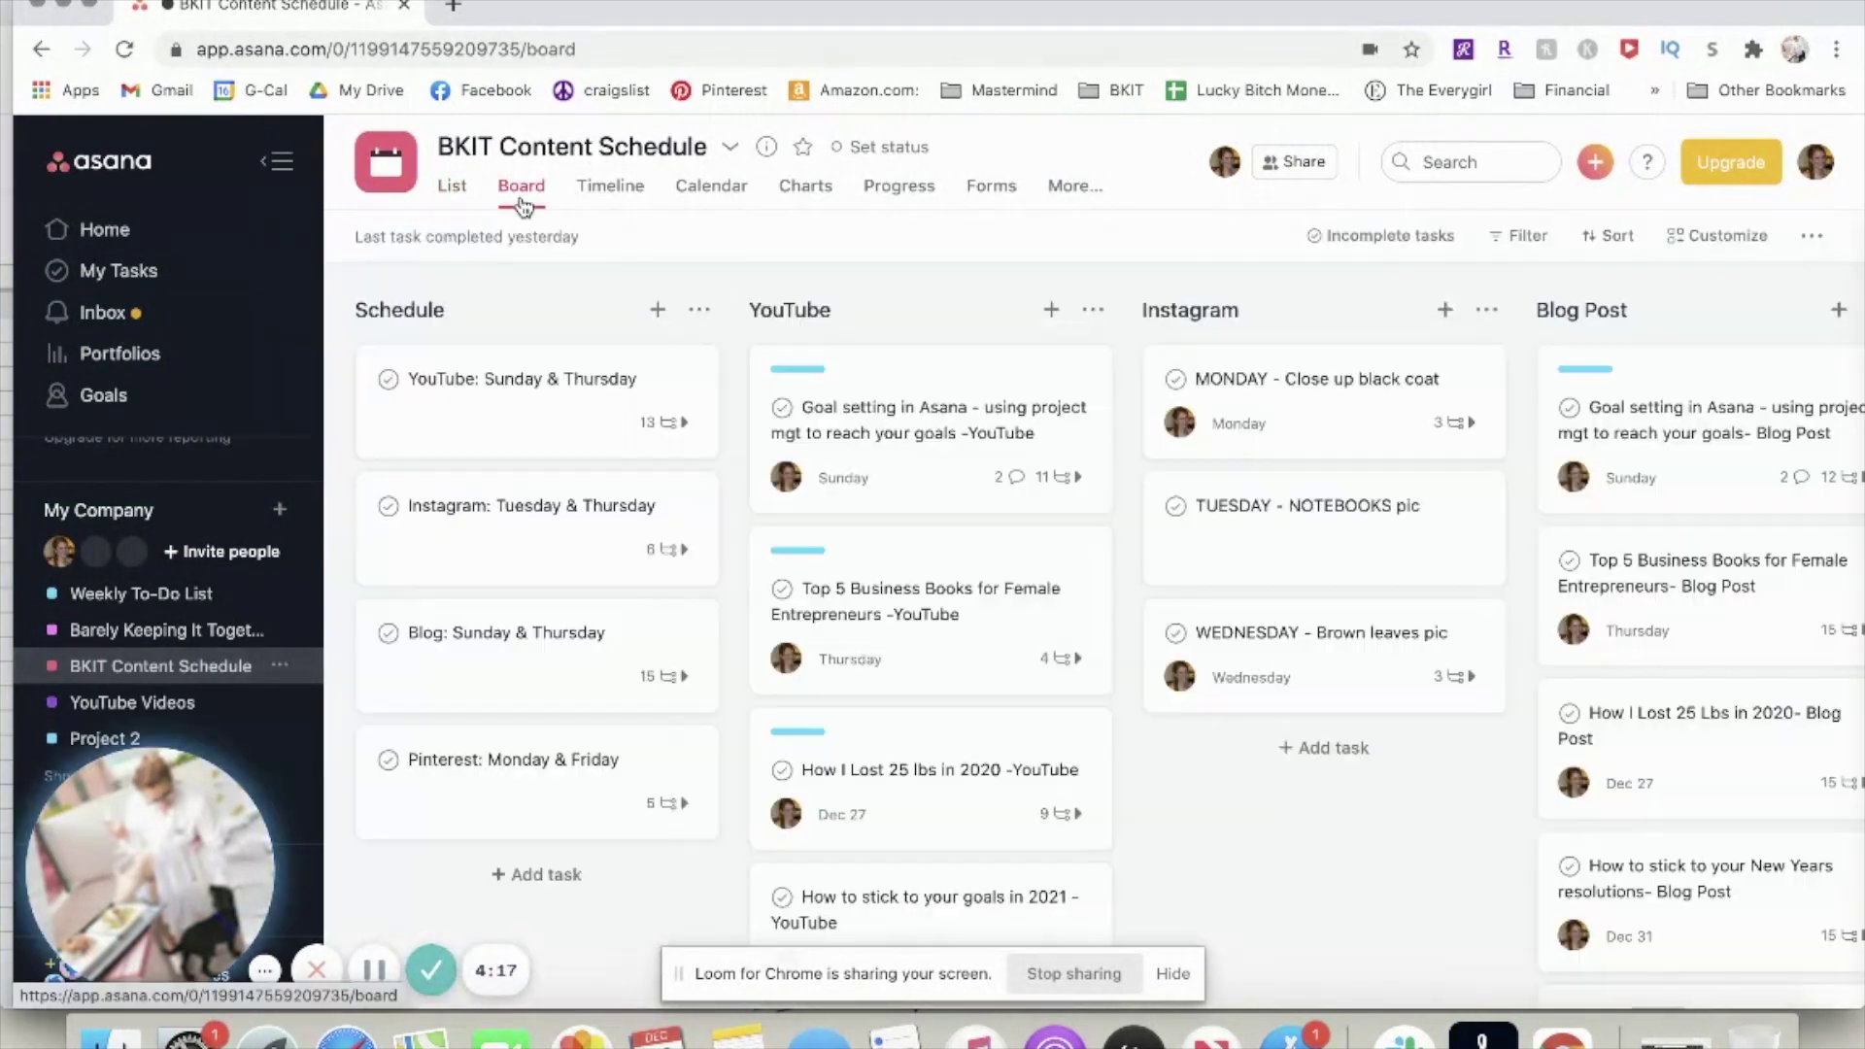
# Open the 'Goal setting in Asana' YouTube card's details
pyautogui.hscroll(3, 826, 466)
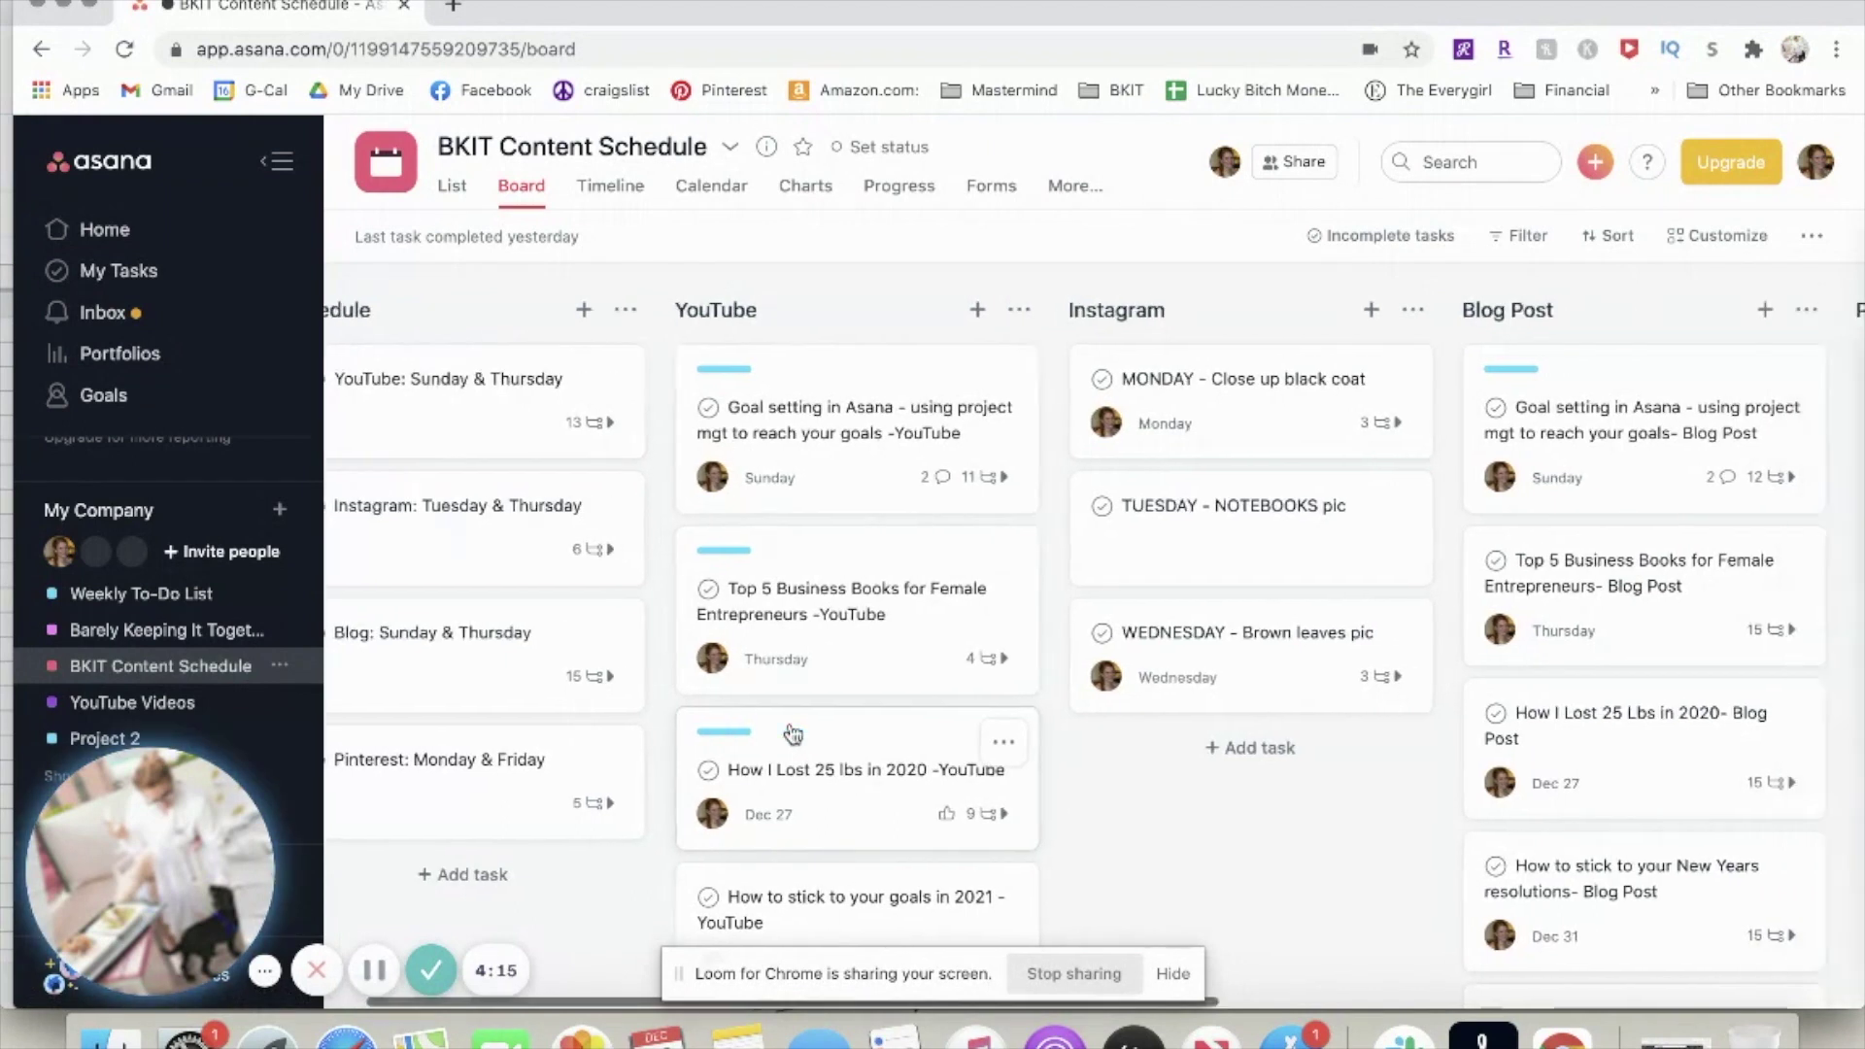
pyautogui.hscroll(4, 1102, 540)
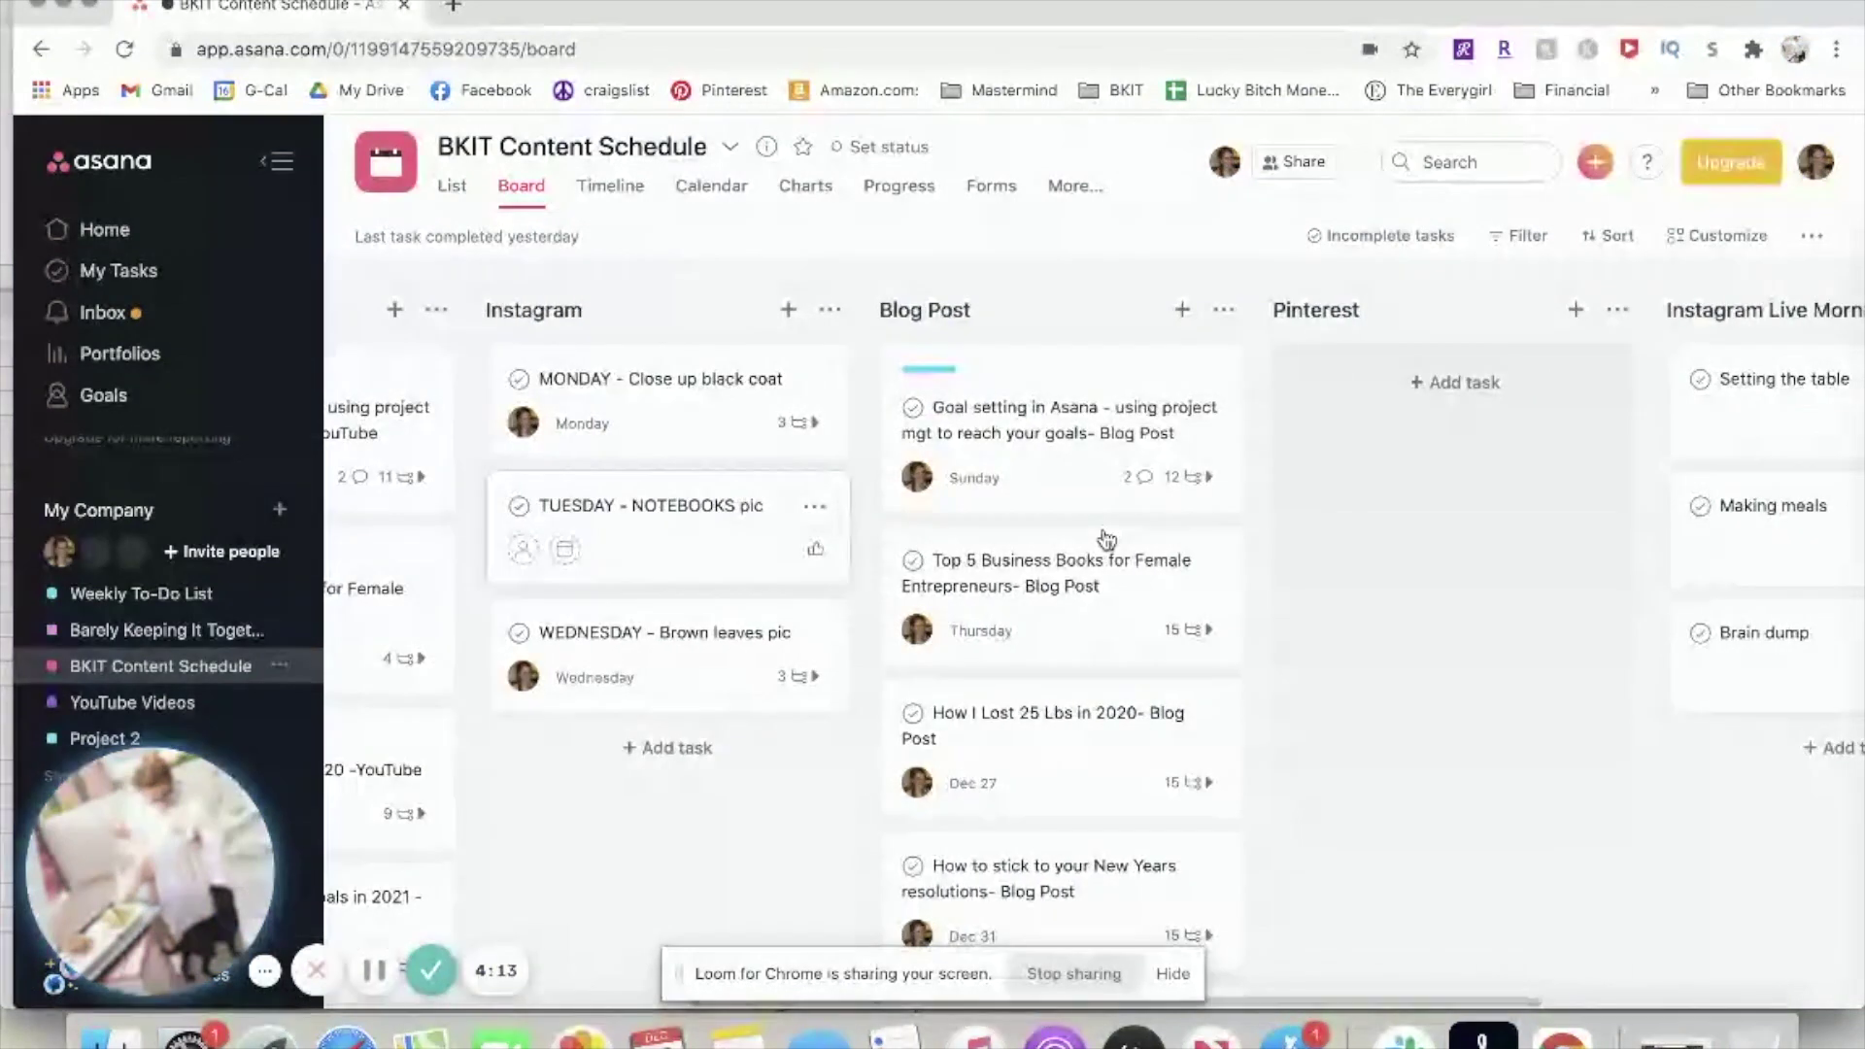
pyautogui.hscroll(3, 1513, 478)
pyautogui.hscroll(-10, 1519, 486)
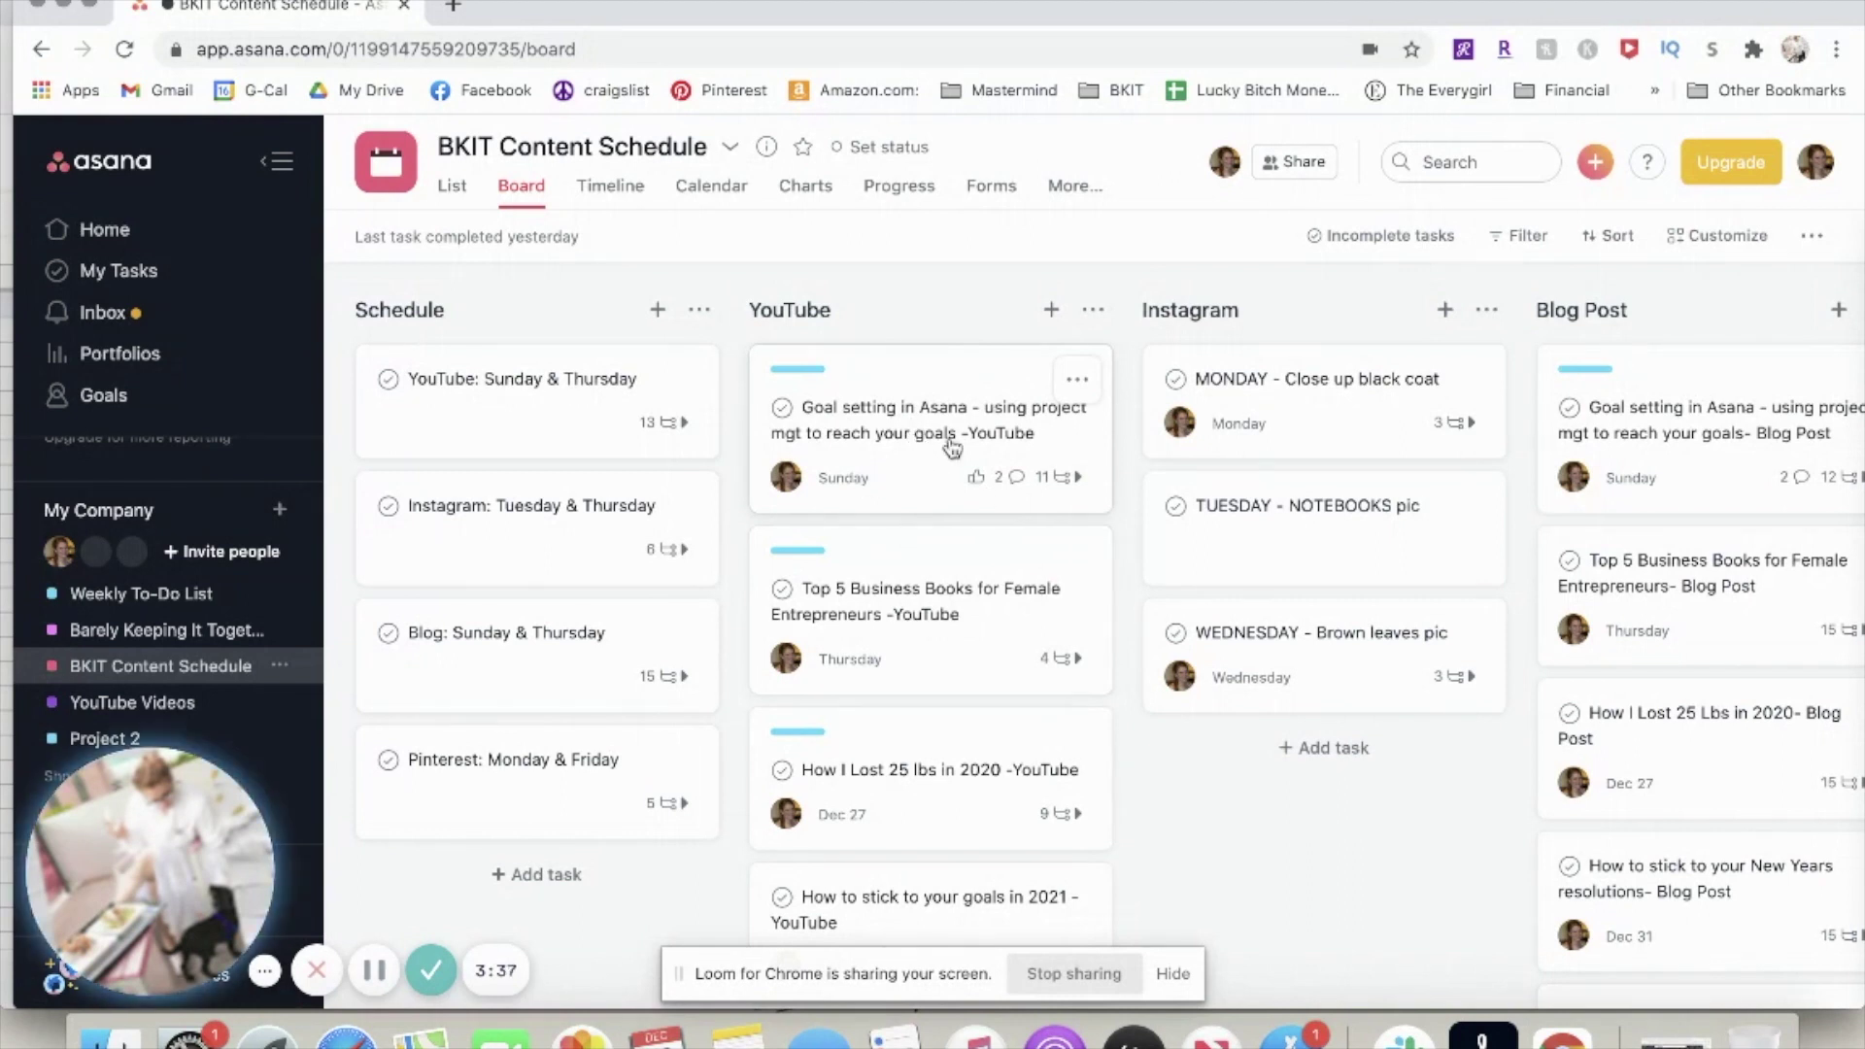
pyautogui.click(893, 432)
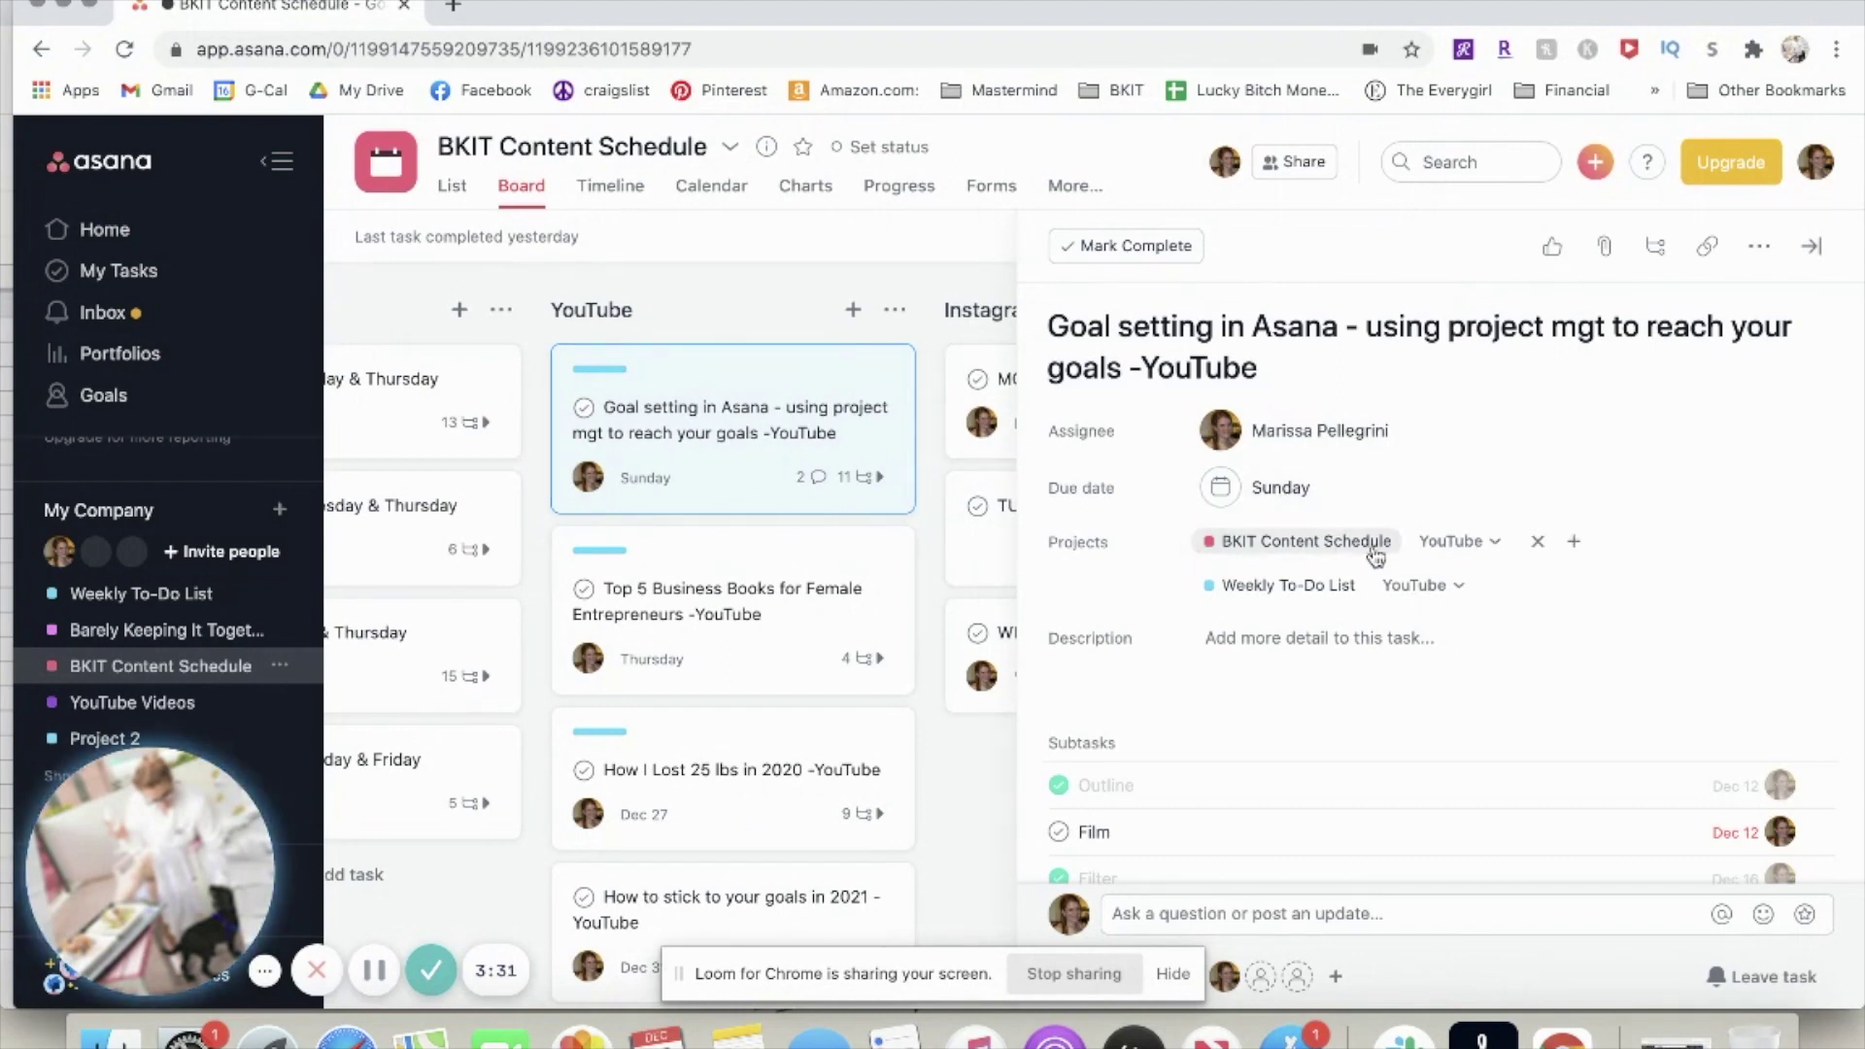
# Cancel adding the task to another project and return to the Weekly To-Do List board
pyautogui.click(1576, 543)
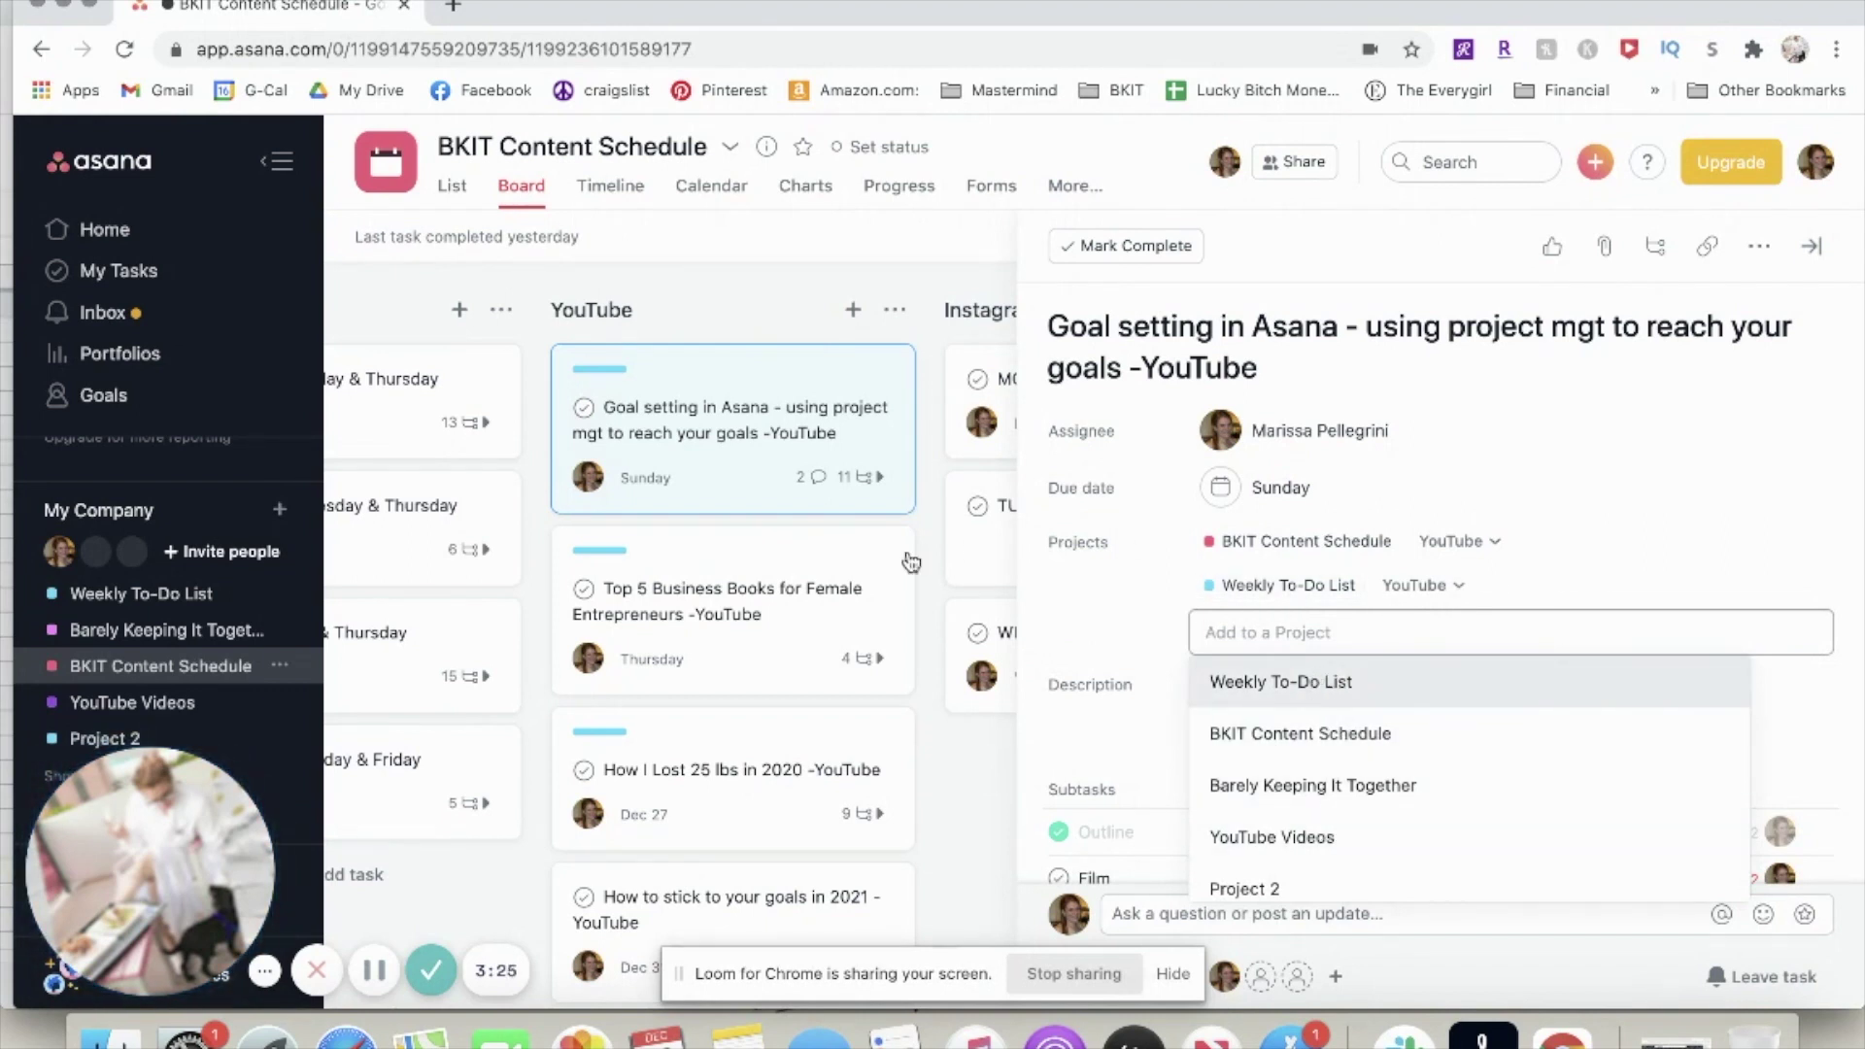
pyautogui.click(1036, 627)
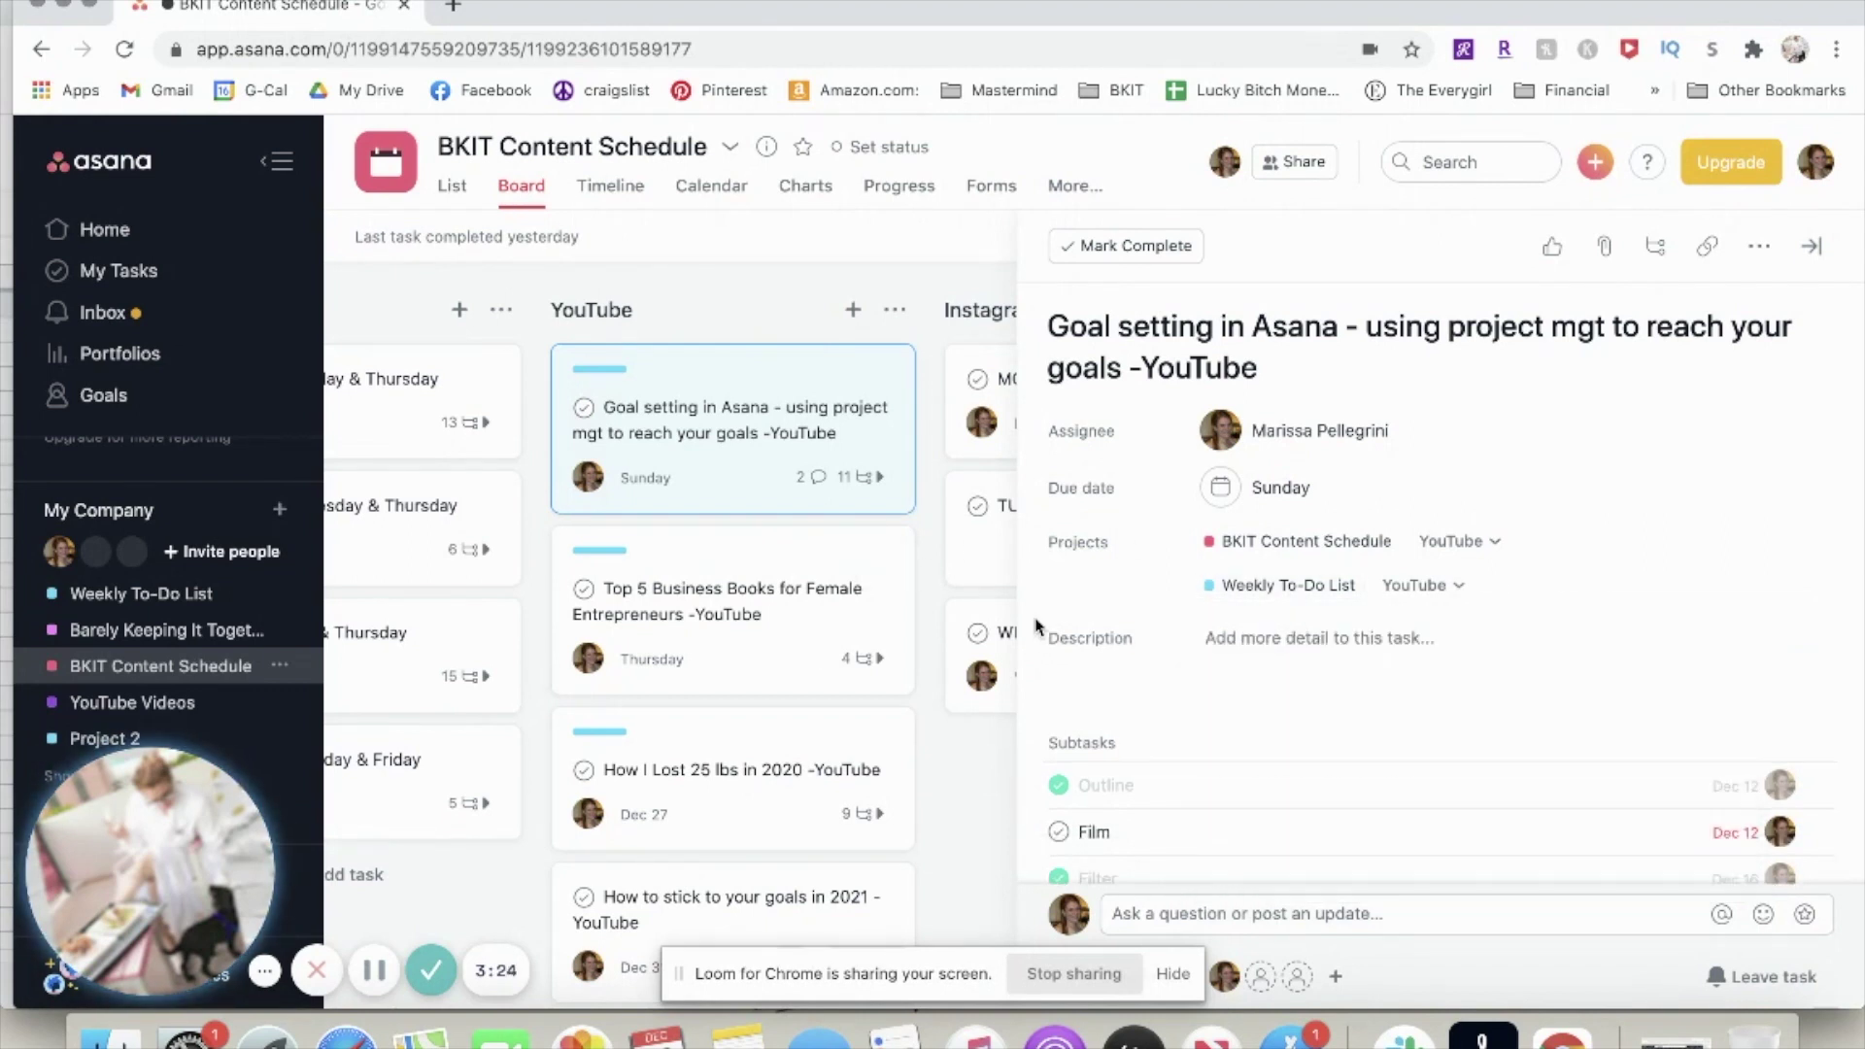
pyautogui.click(183, 602)
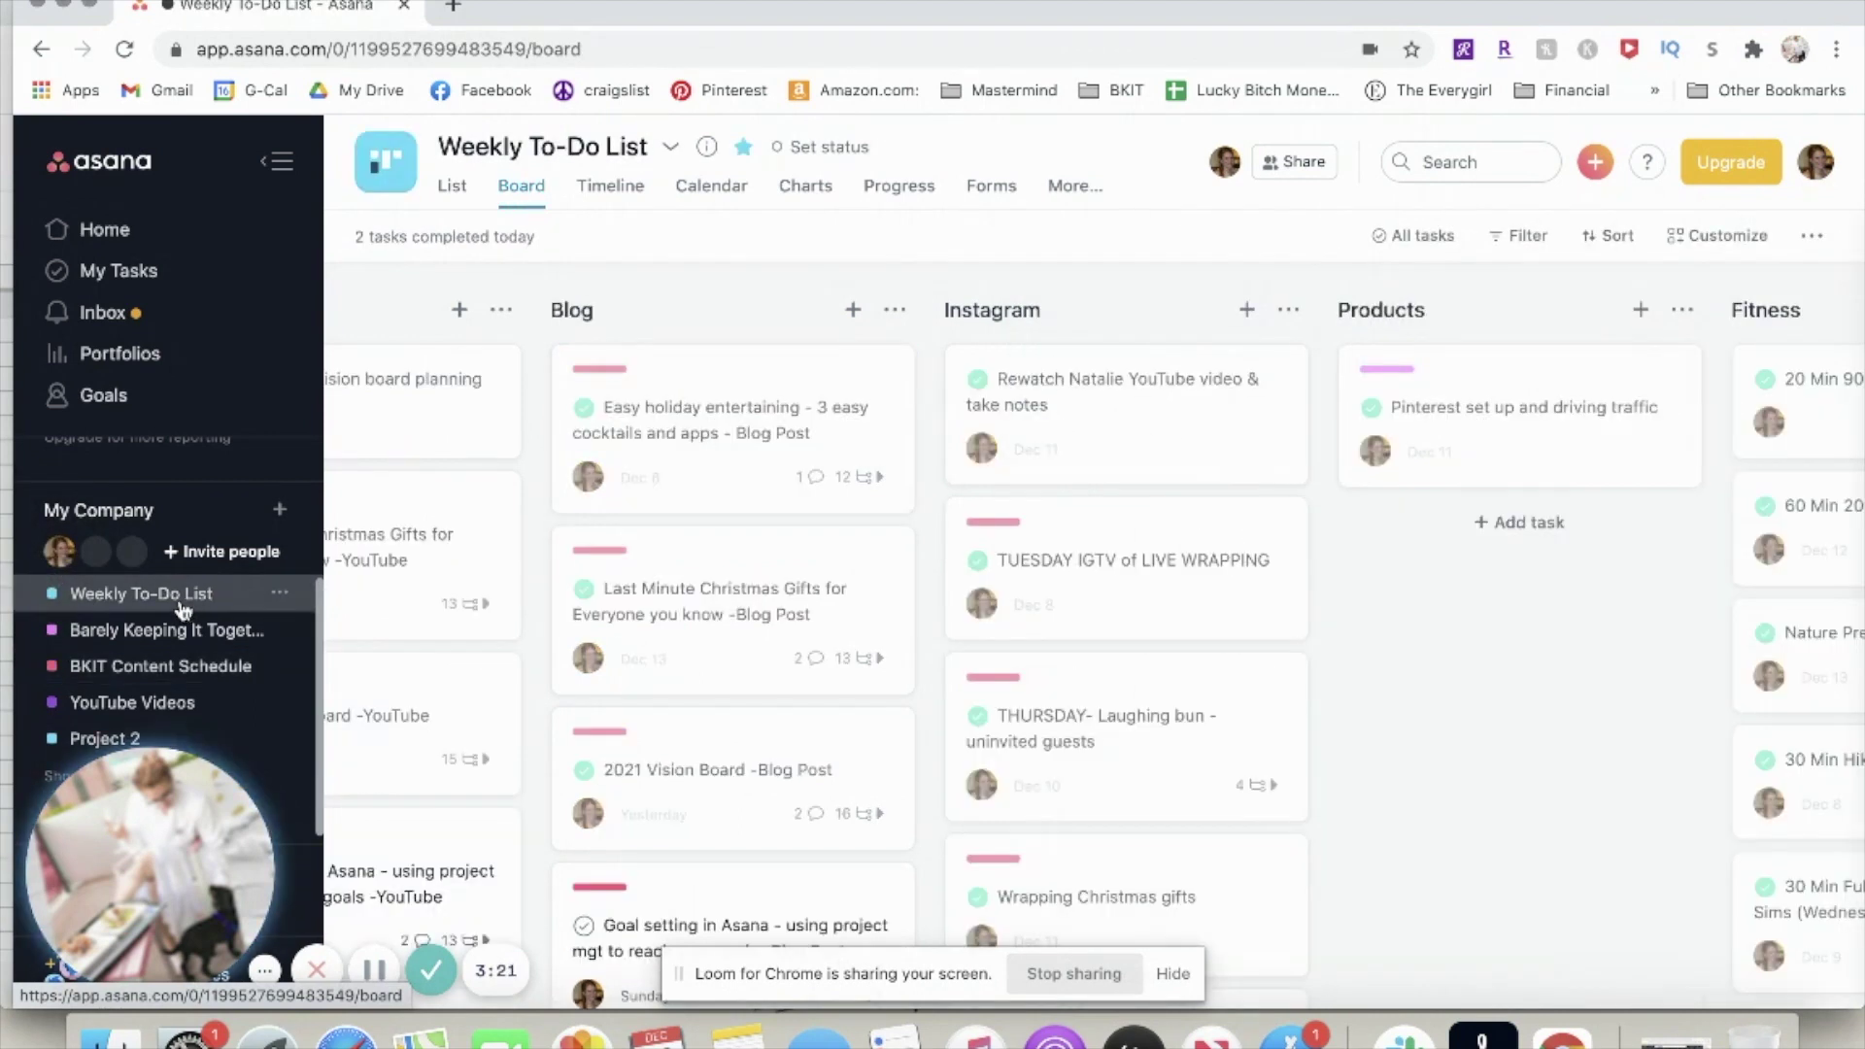
pyautogui.hscroll(-2, 845, 739)
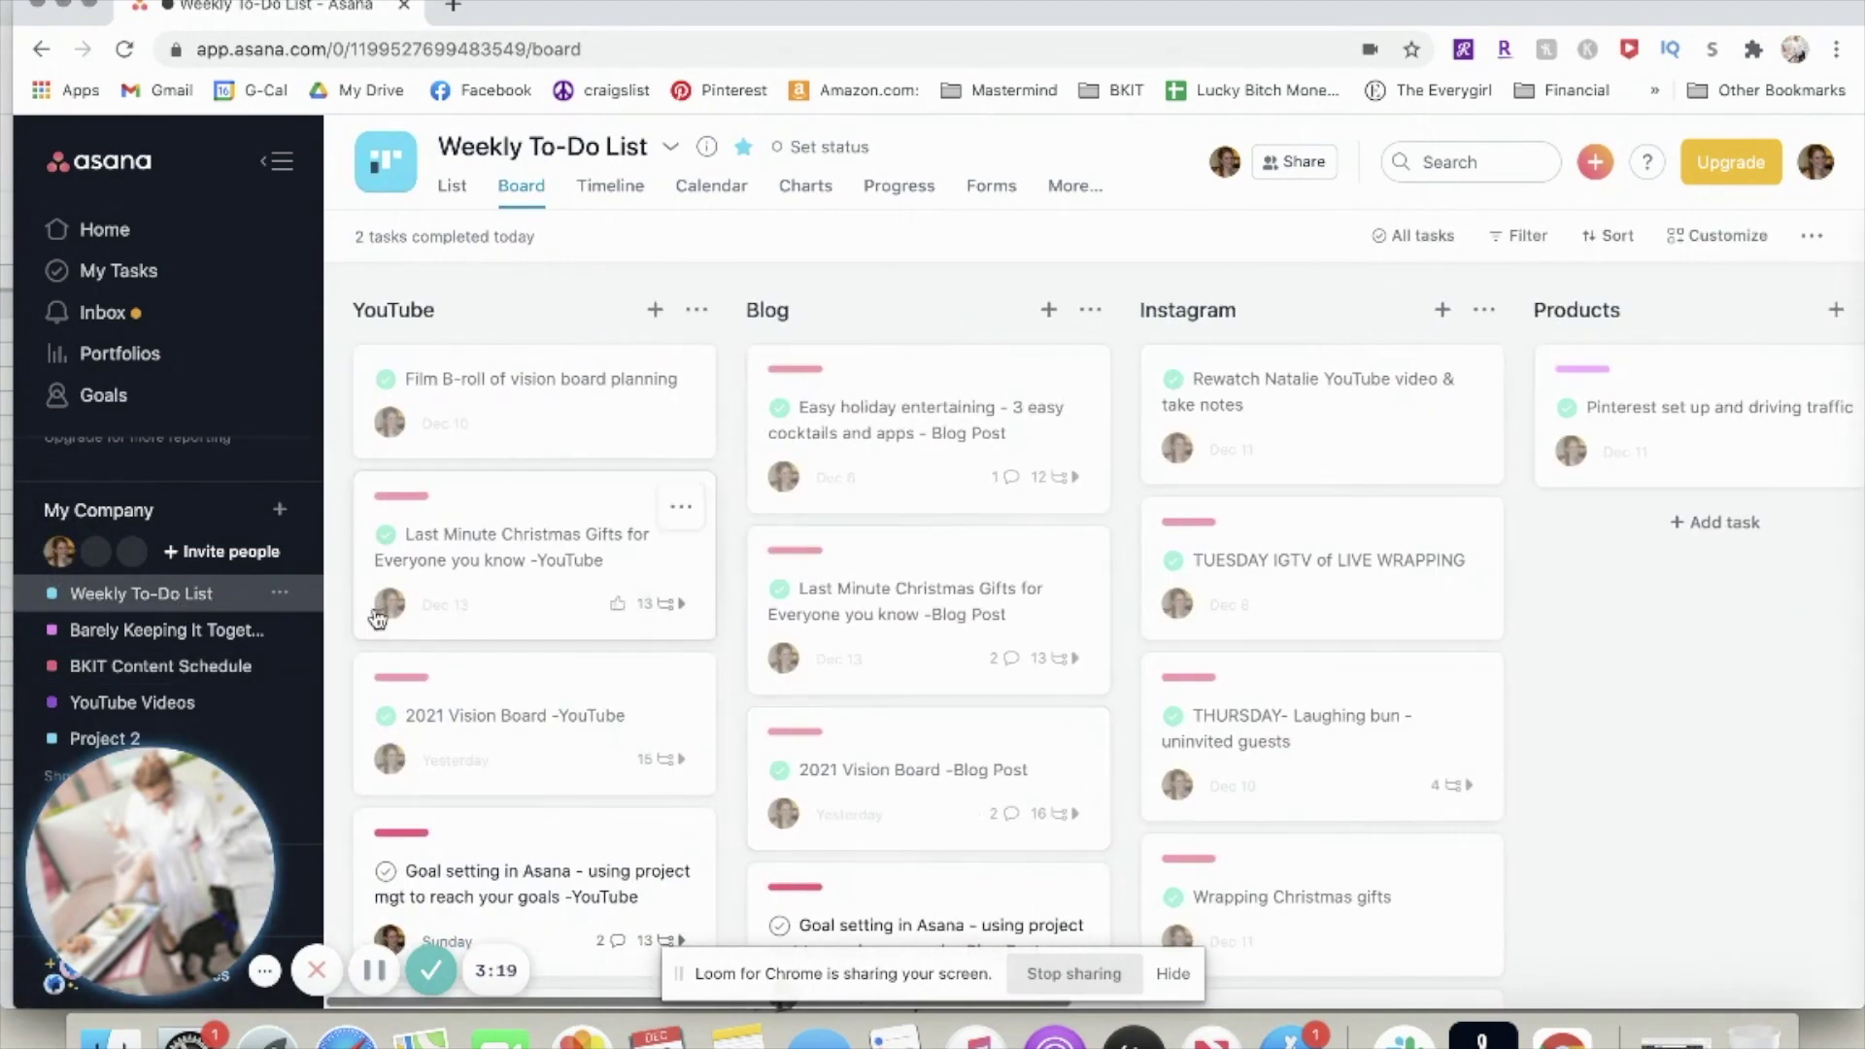
pyautogui.hscroll(7, 1335, 622)
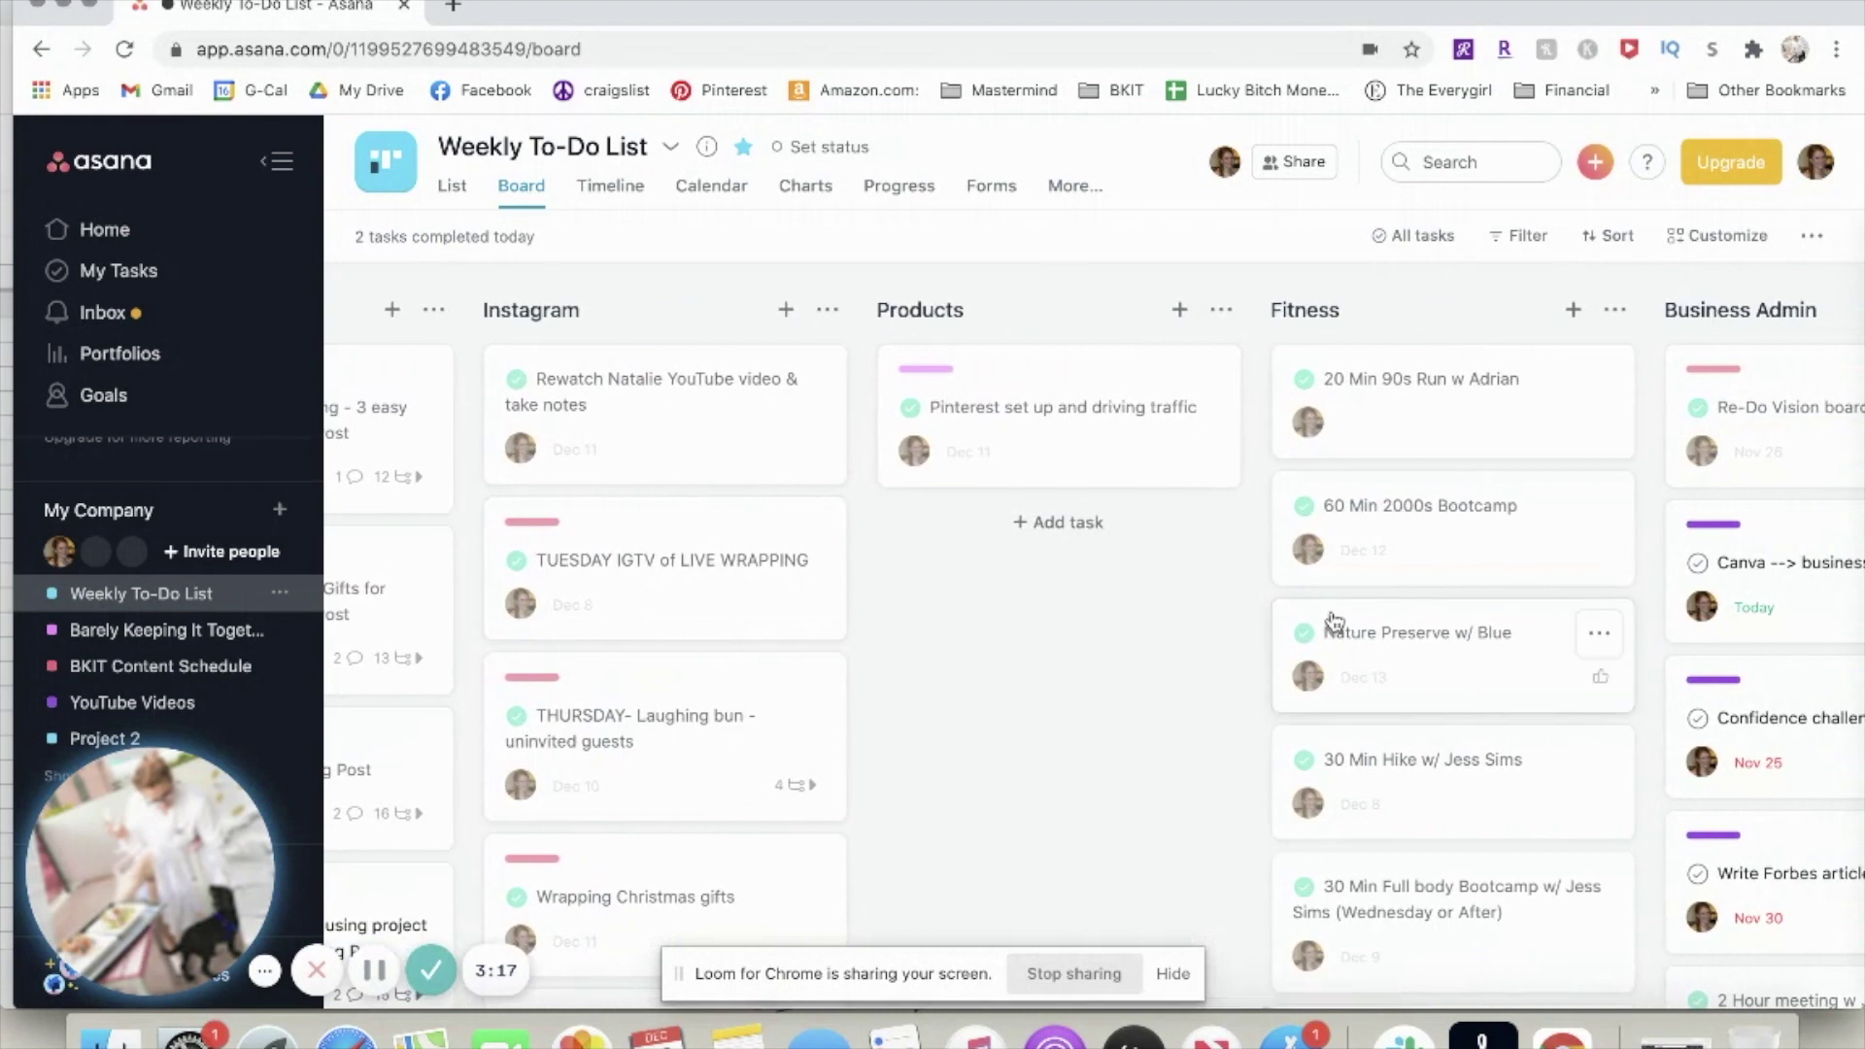
pyautogui.hscroll(2, 1335, 622)
pyautogui.hscroll(-6, 1335, 622)
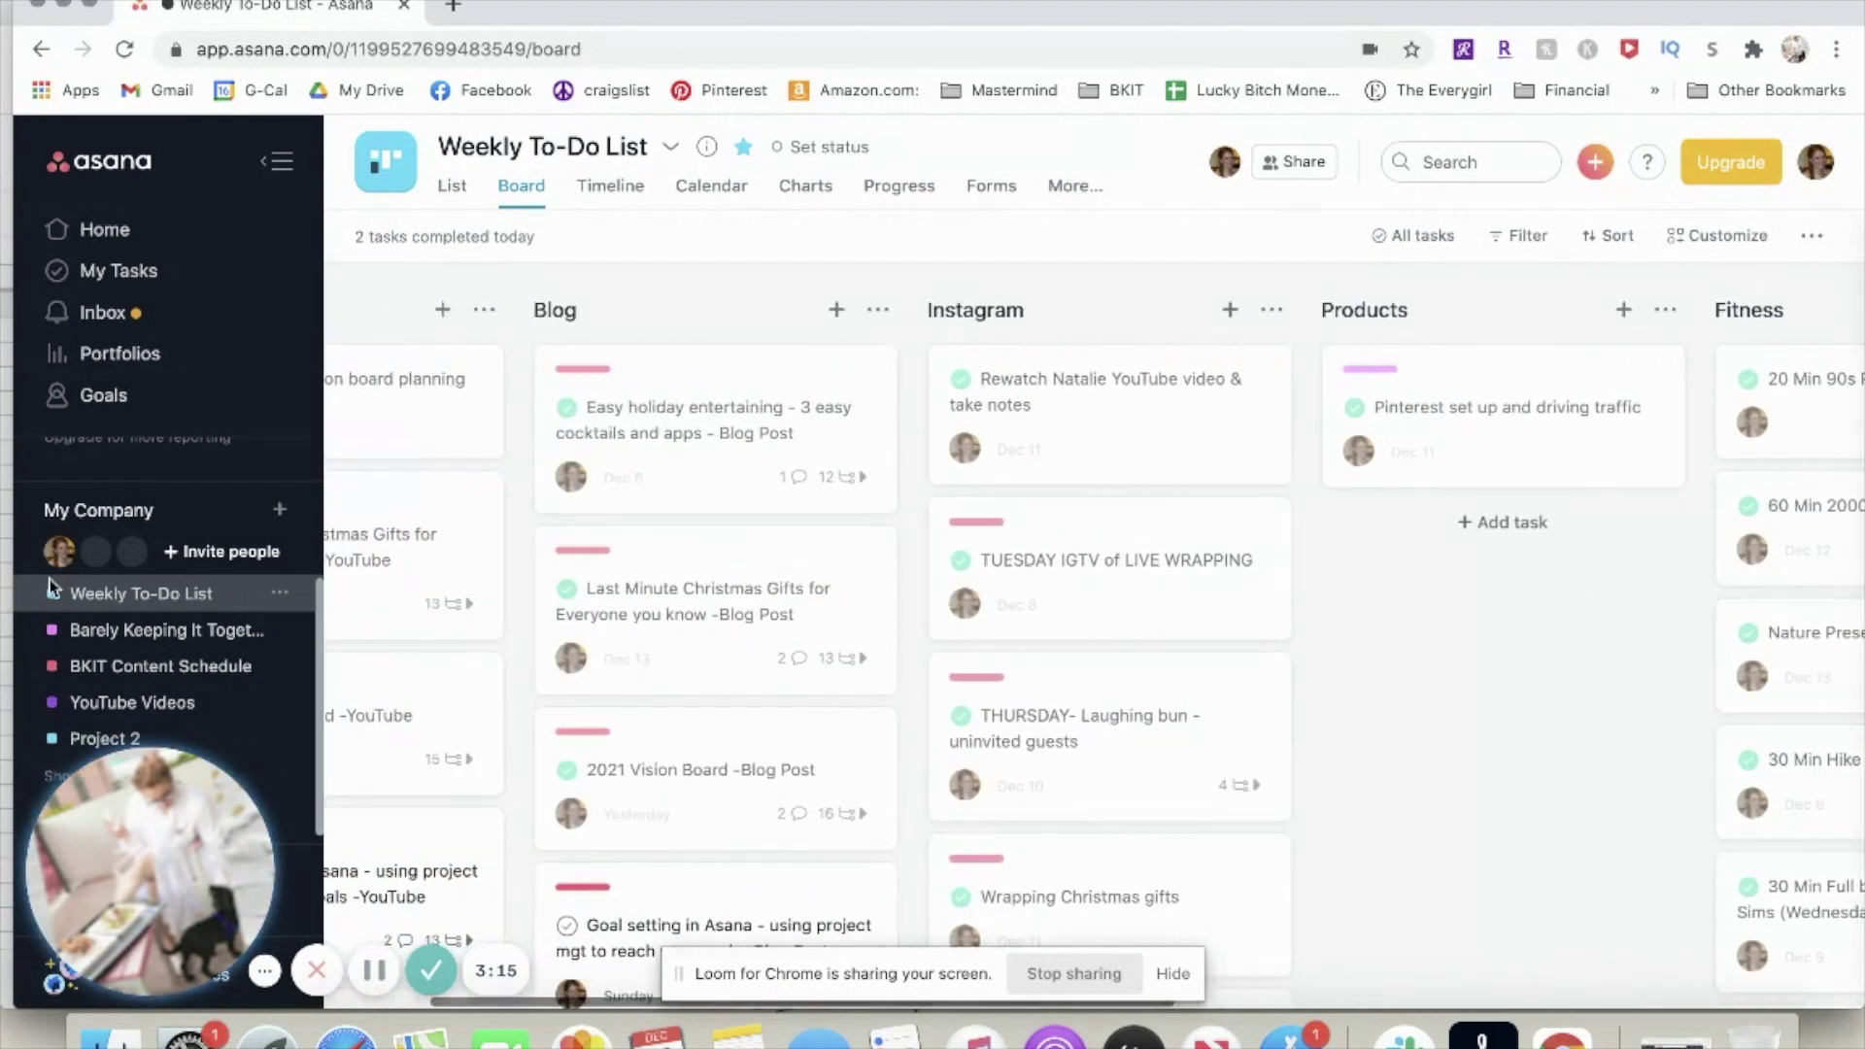
pyautogui.hscroll(-5, 457, 802)
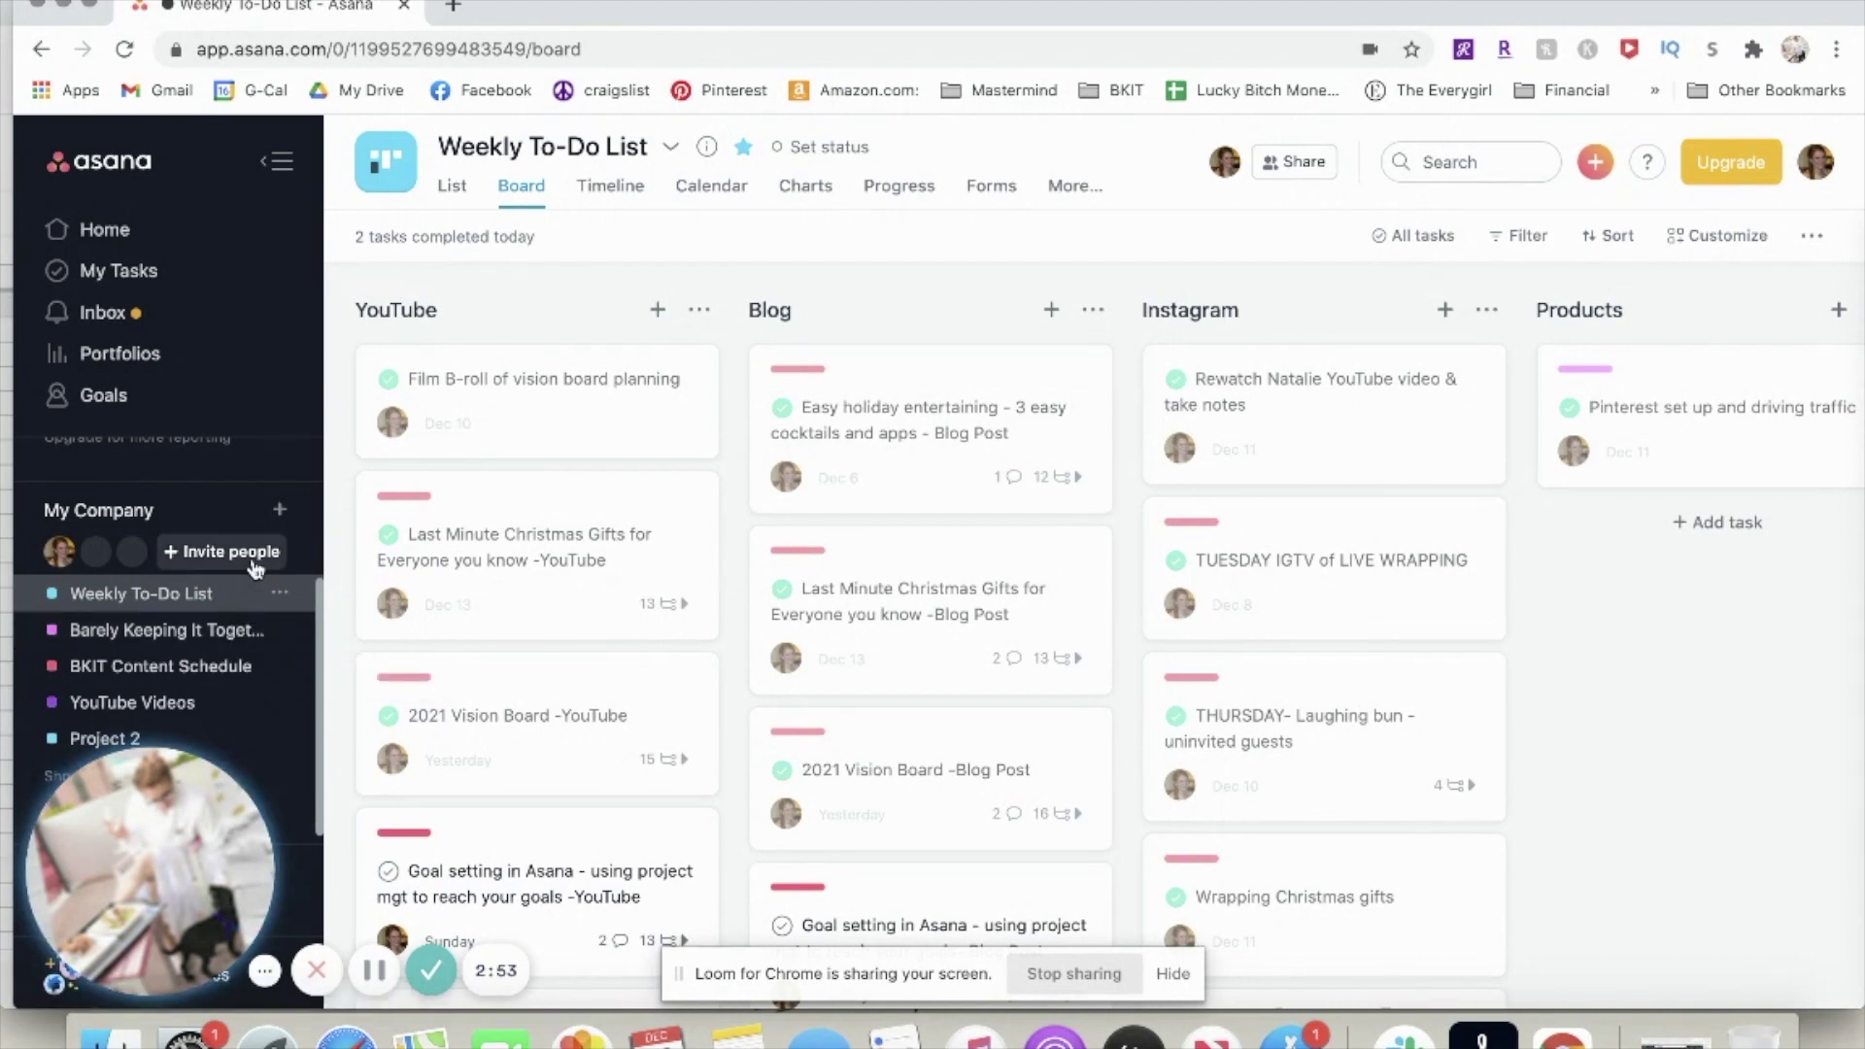
# Create a blank project named Life admin with Board as its default view
pyautogui.click(278, 515)
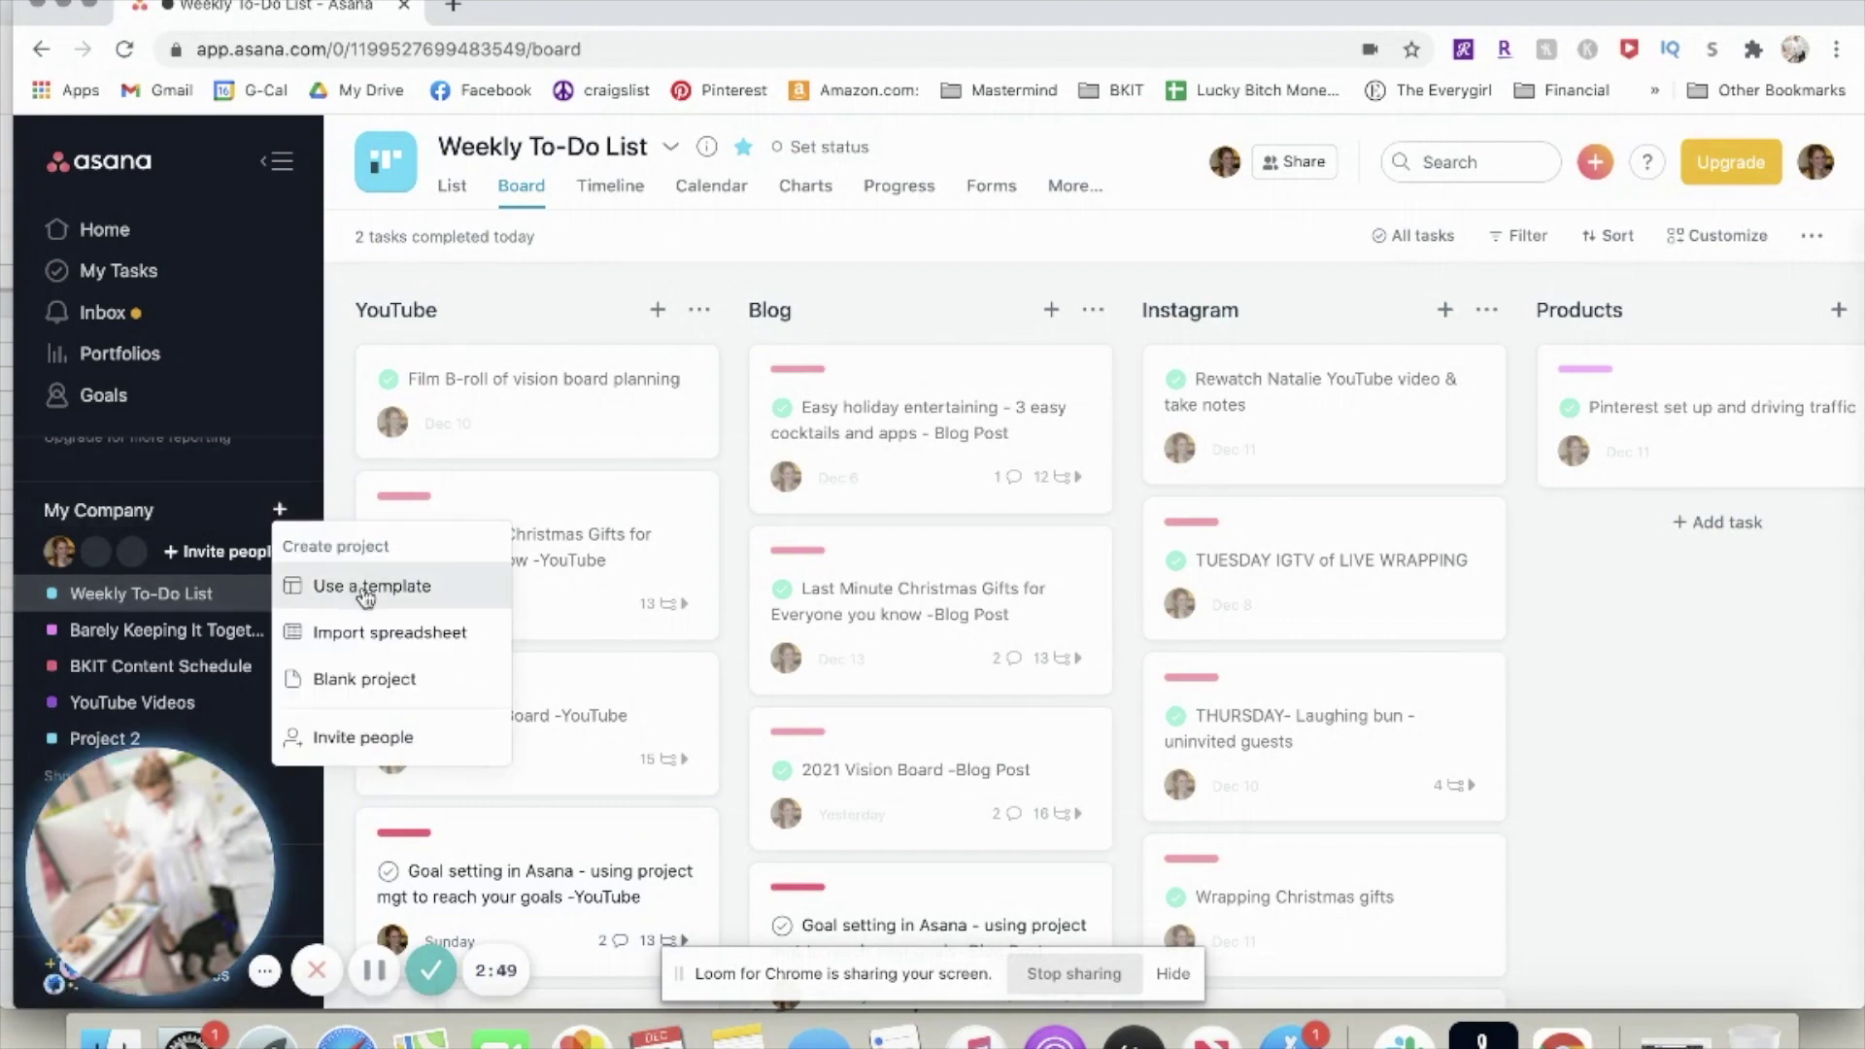
pyautogui.click(389, 682)
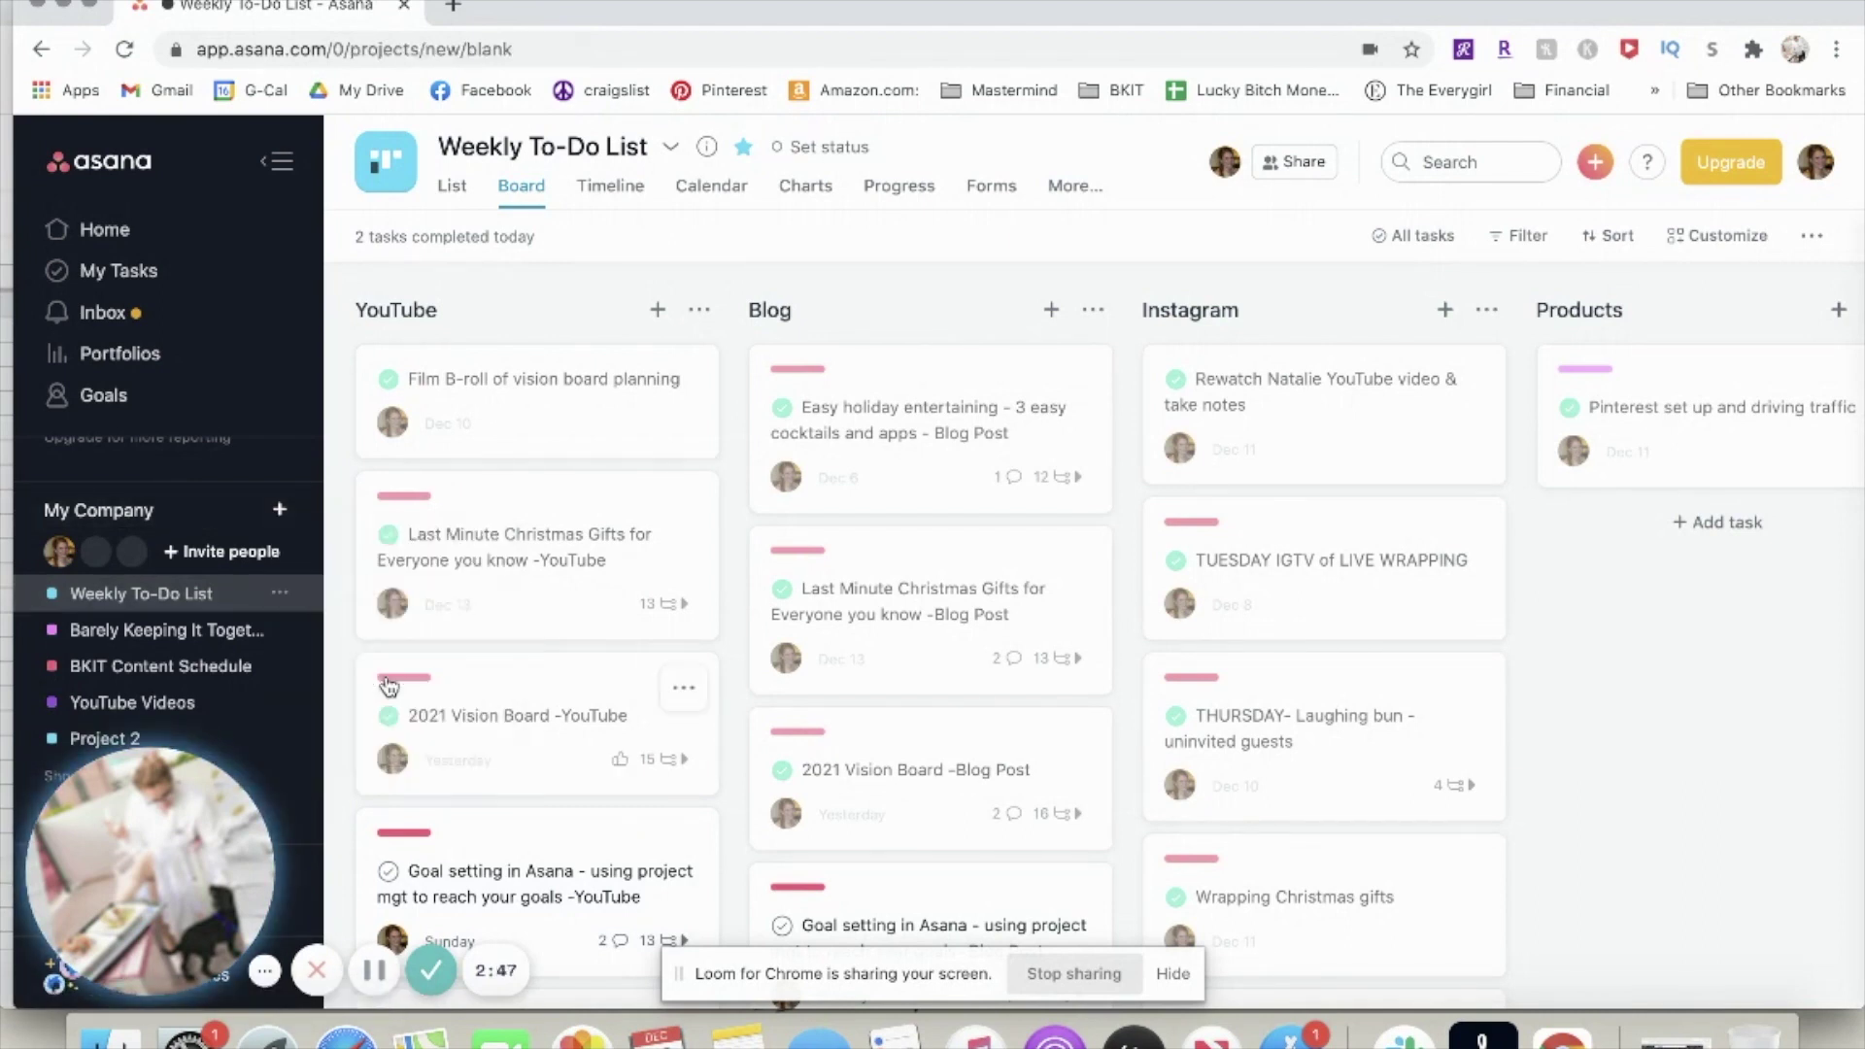
pyautogui.write('Life admin')
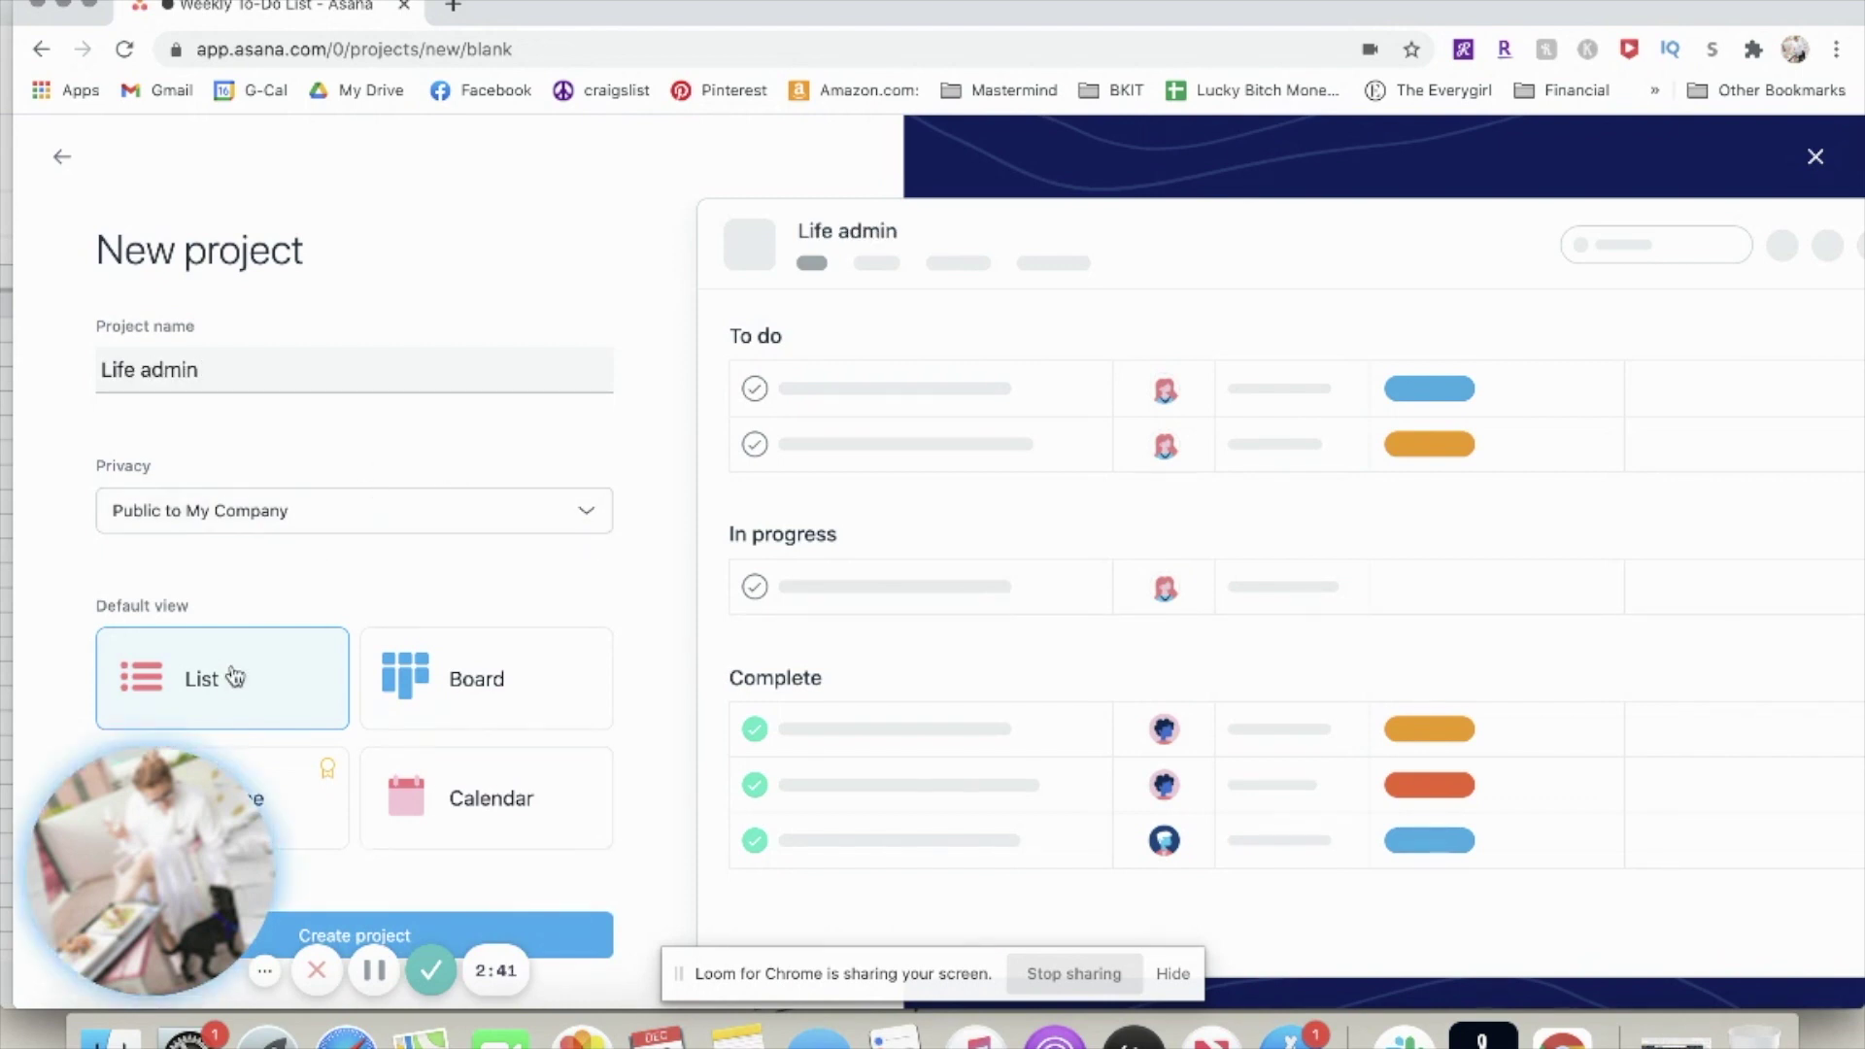
pyautogui.click(497, 687)
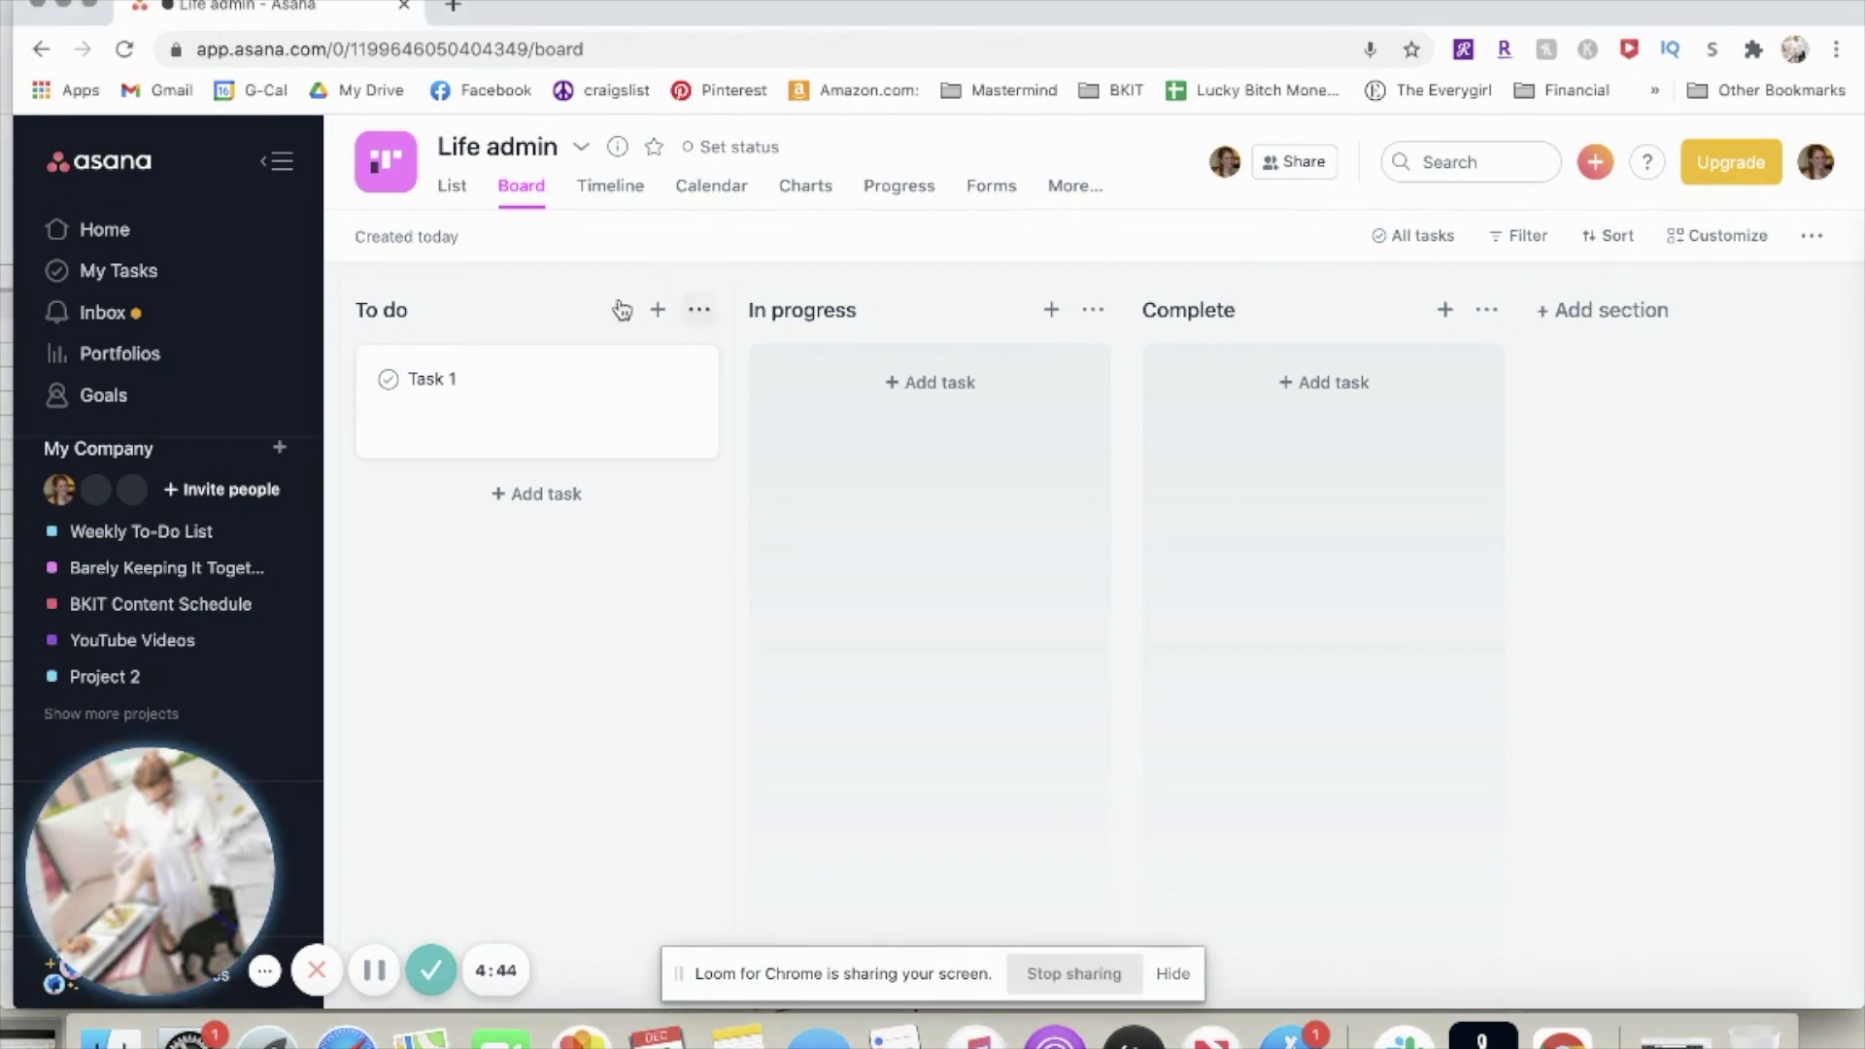
# Rename the To do and In progress columns to Fitness and Dinners
pyautogui.click(568, 309)
pyautogui.press('super+a')
pyautogui.write('F')
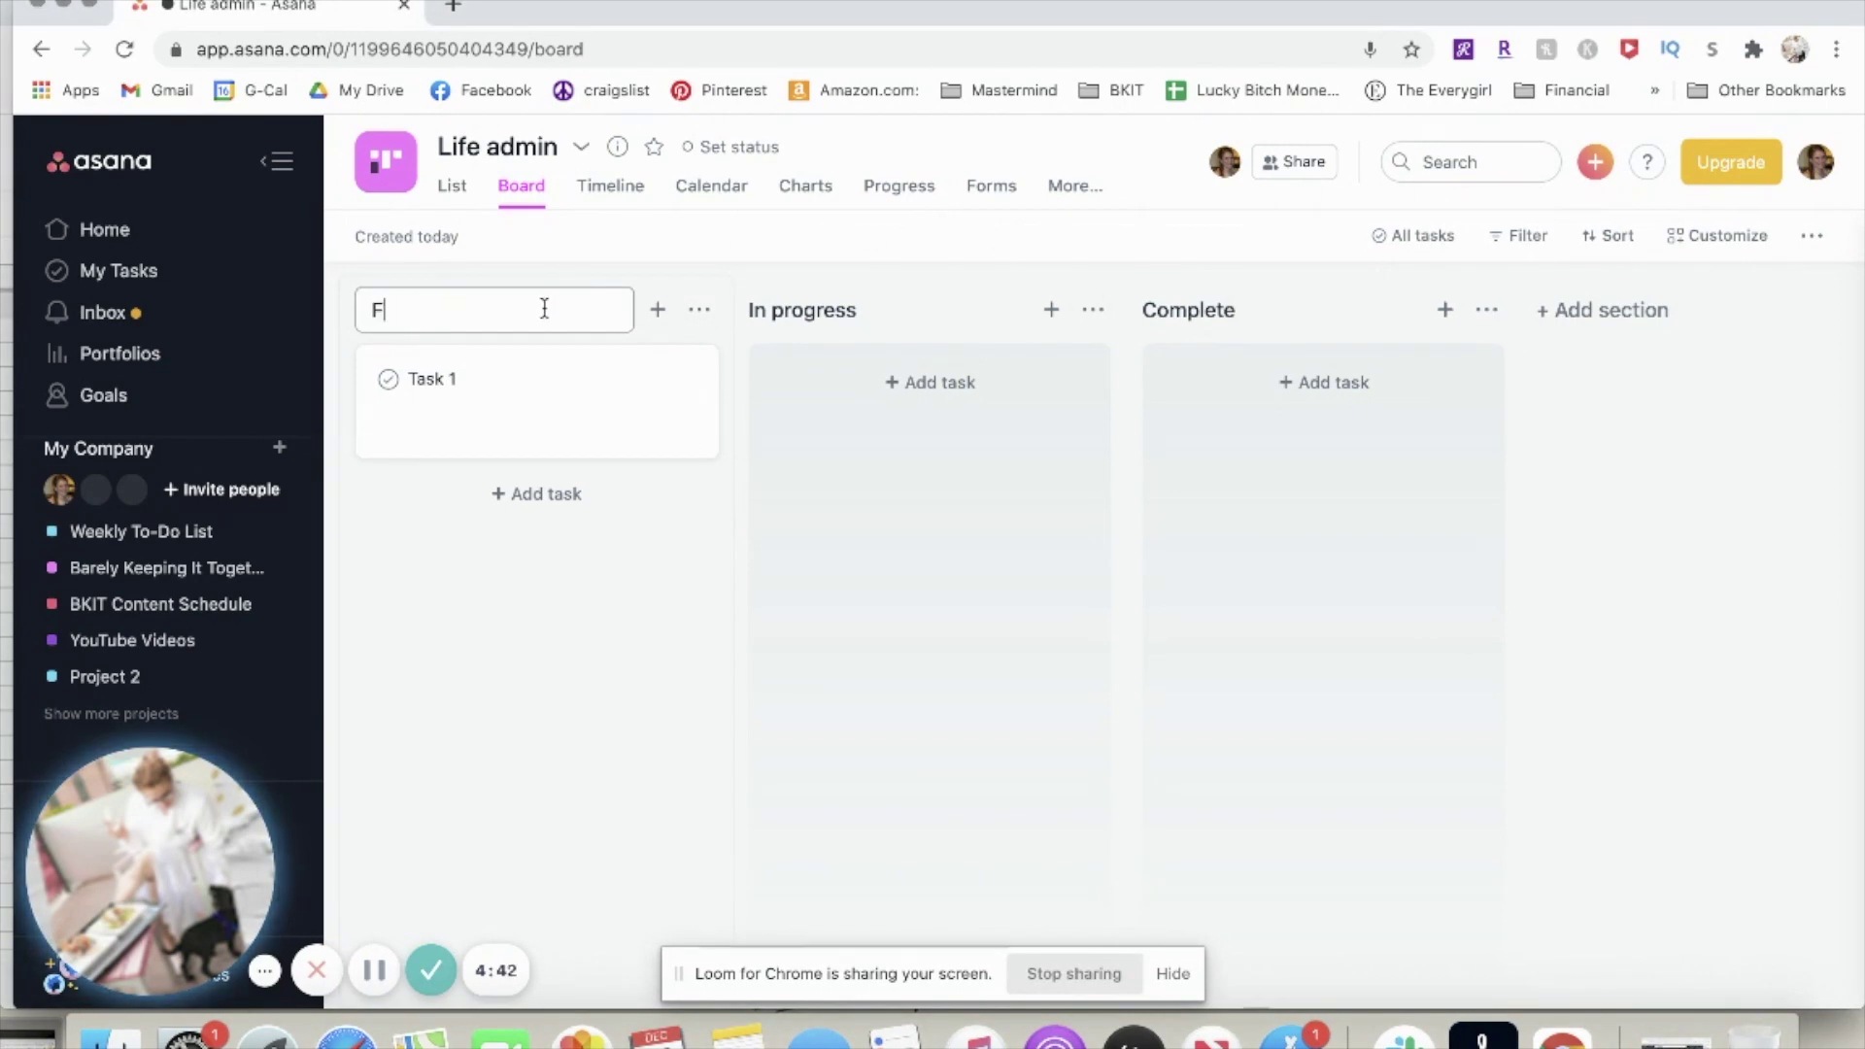
pyautogui.write('itness')
pyautogui.press('Return')
pyautogui.click(860, 306)
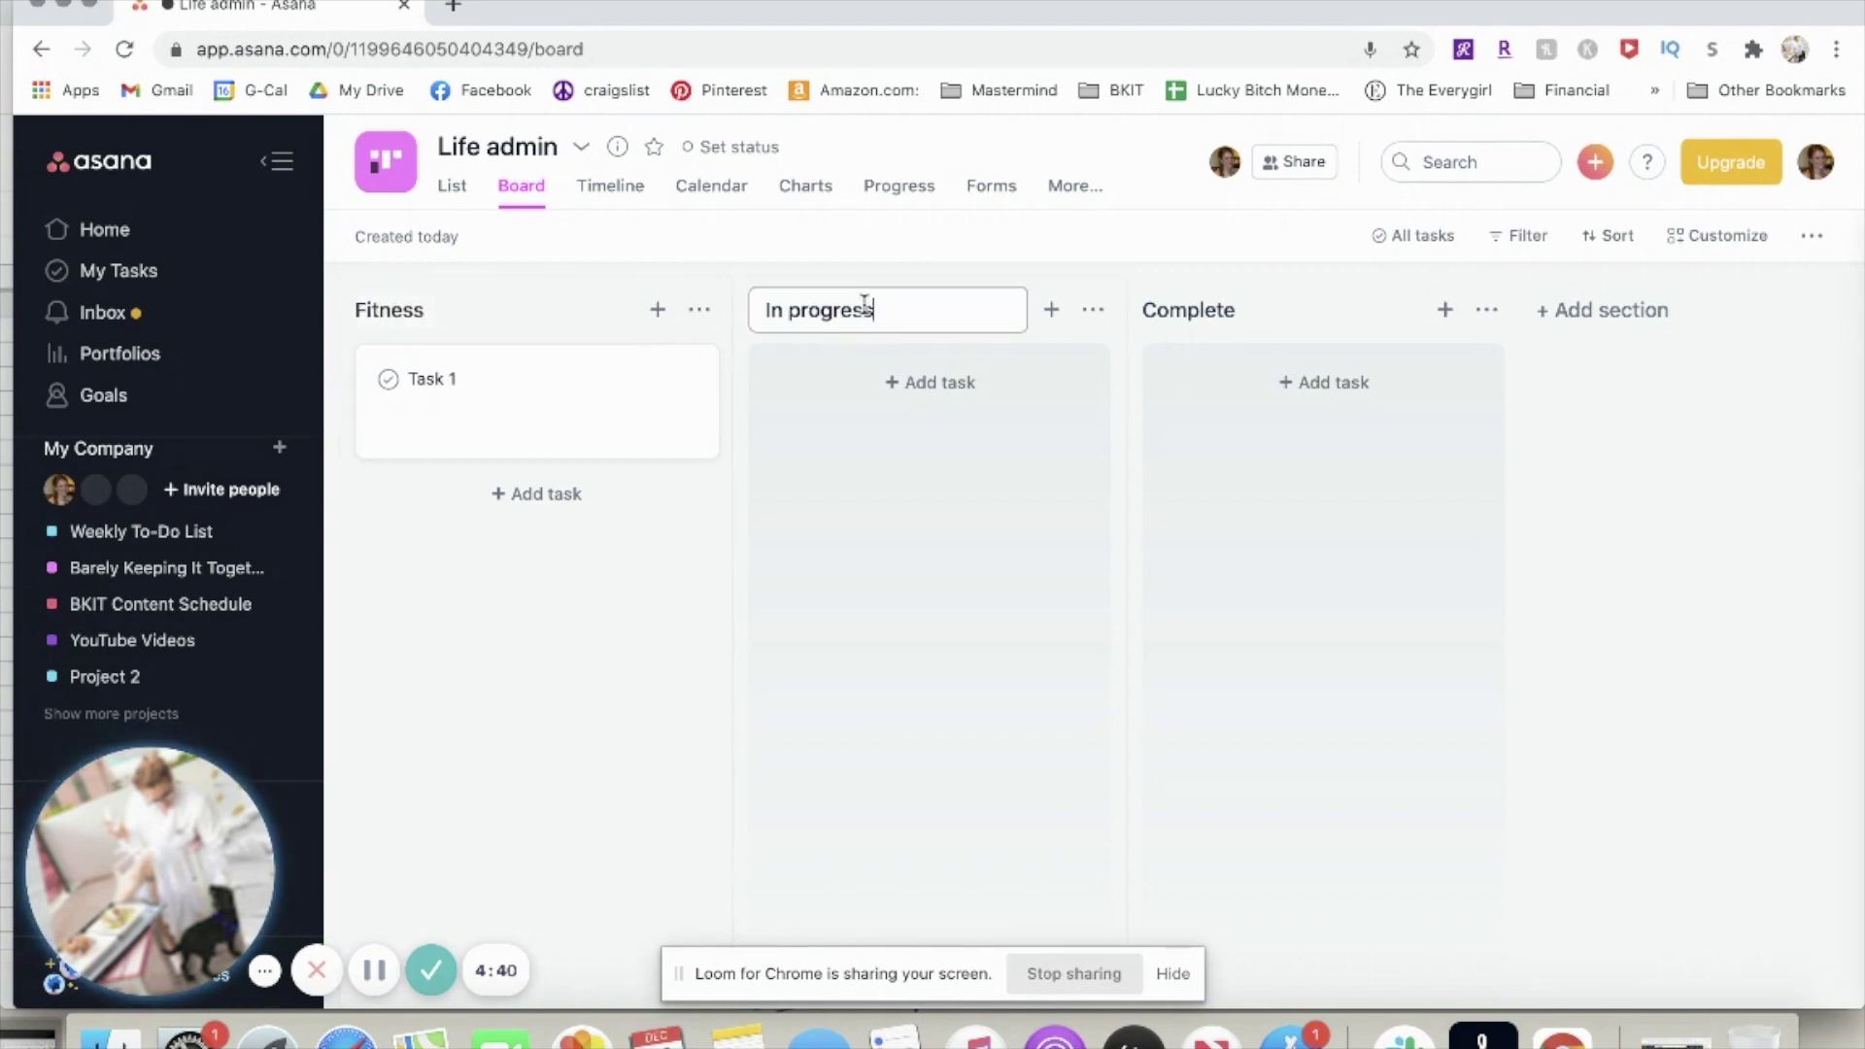
pyautogui.press('super+a')
pyautogui.write('Me')
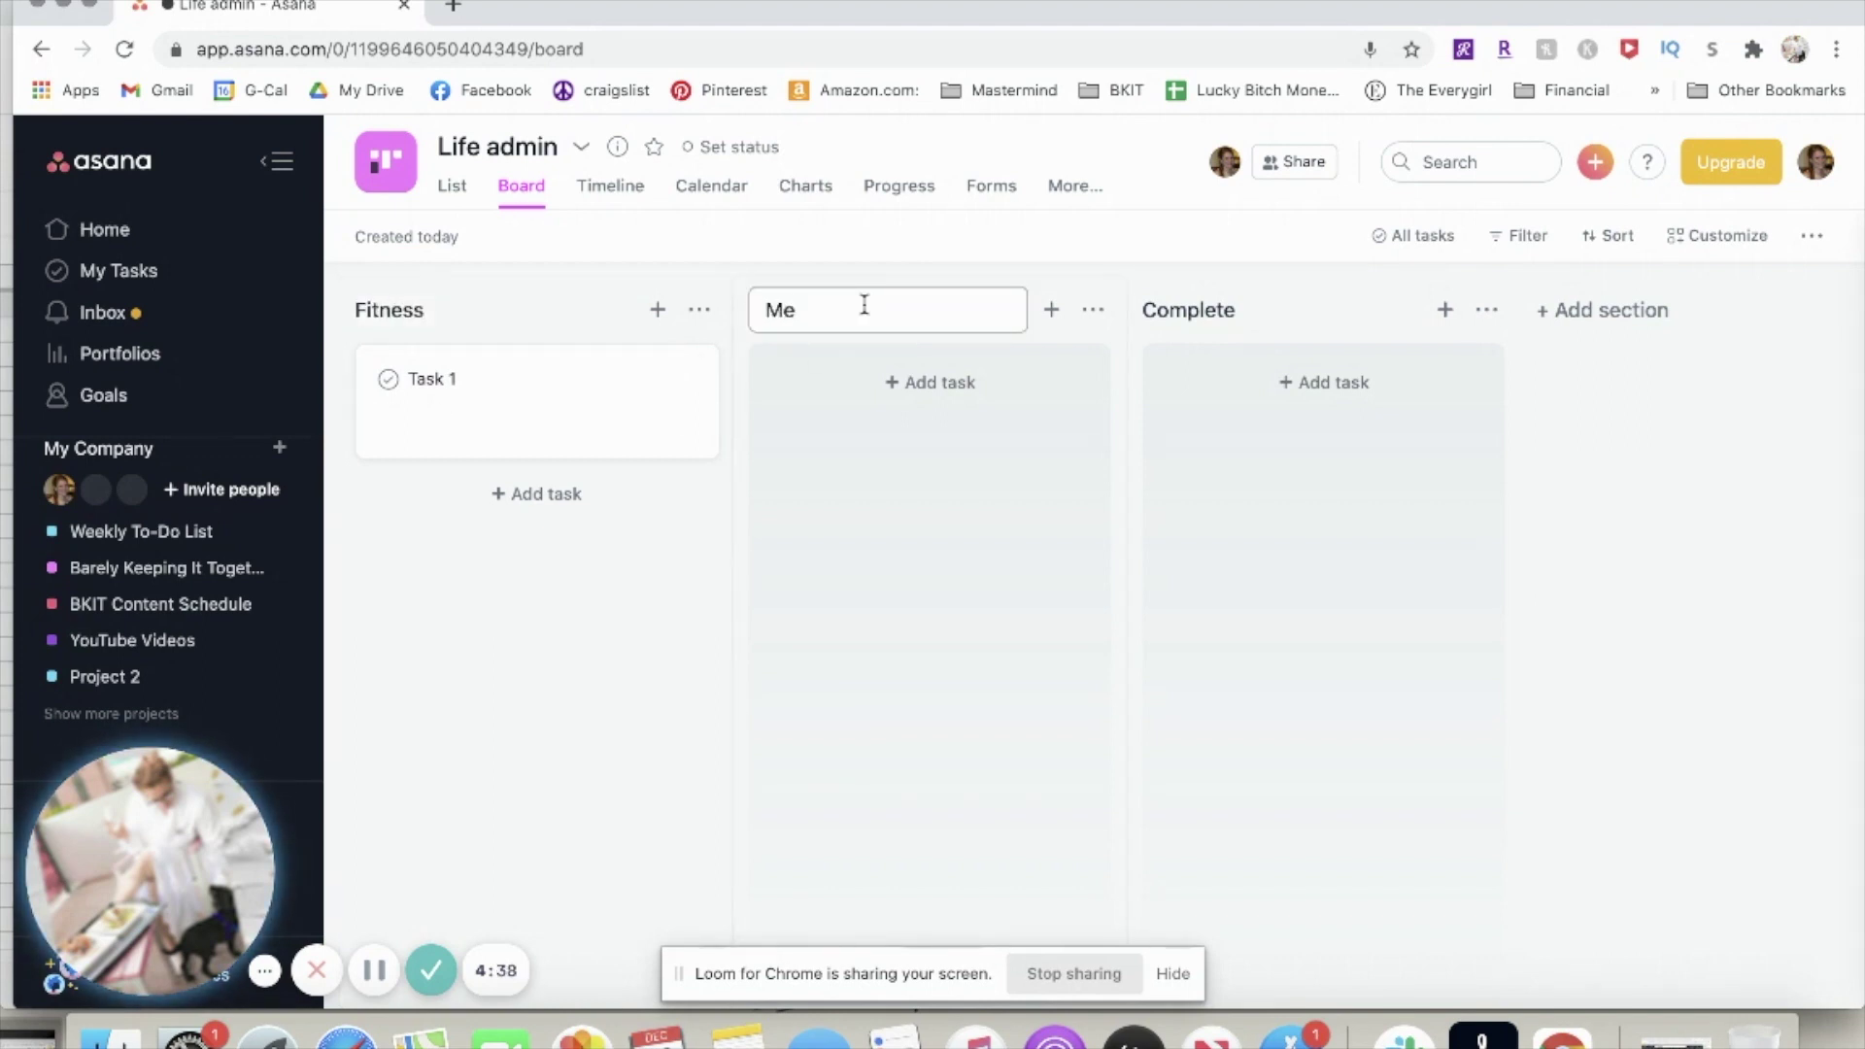
pyautogui.press('BackSpace')
pyautogui.press('BackSpace')
pyautogui.write('Dinners')
pyautogui.press('Return')
# Rename the Complete column to 'Admin Tasks To Do'
pyautogui.doubleClick(1215, 309)
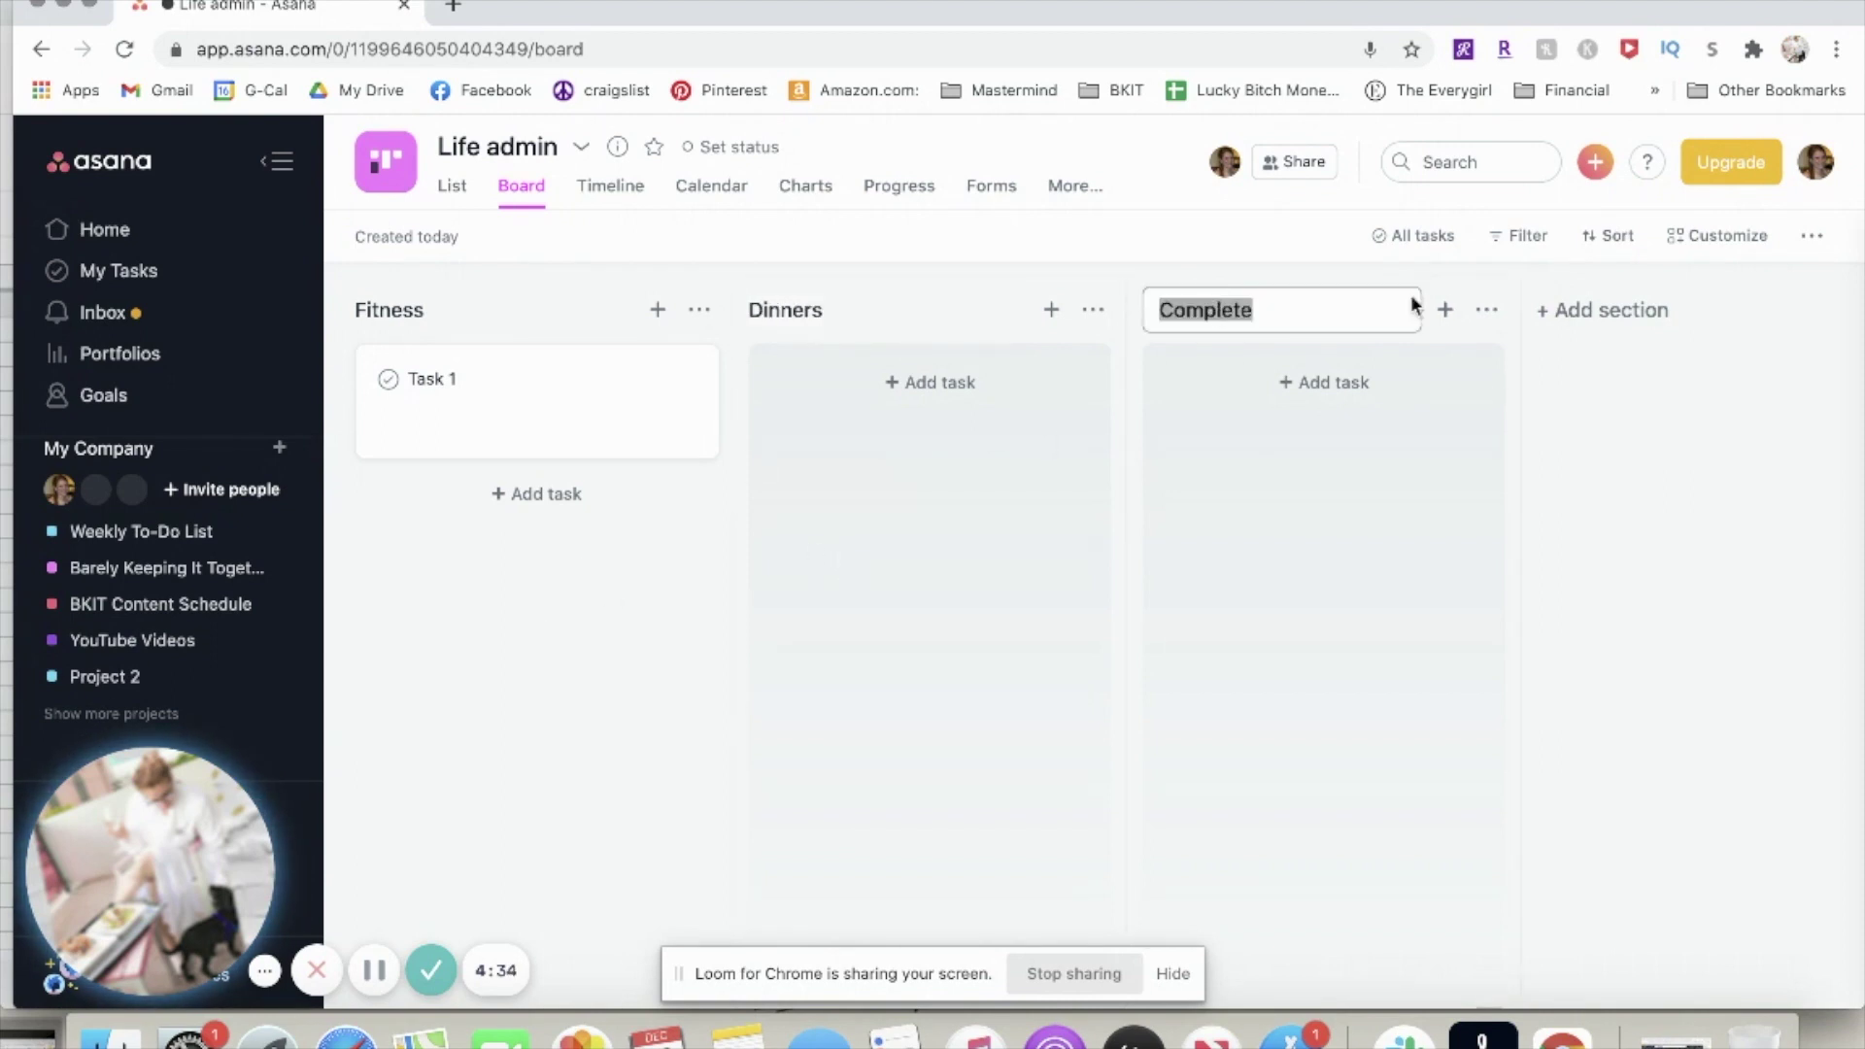
pyautogui.write('T')
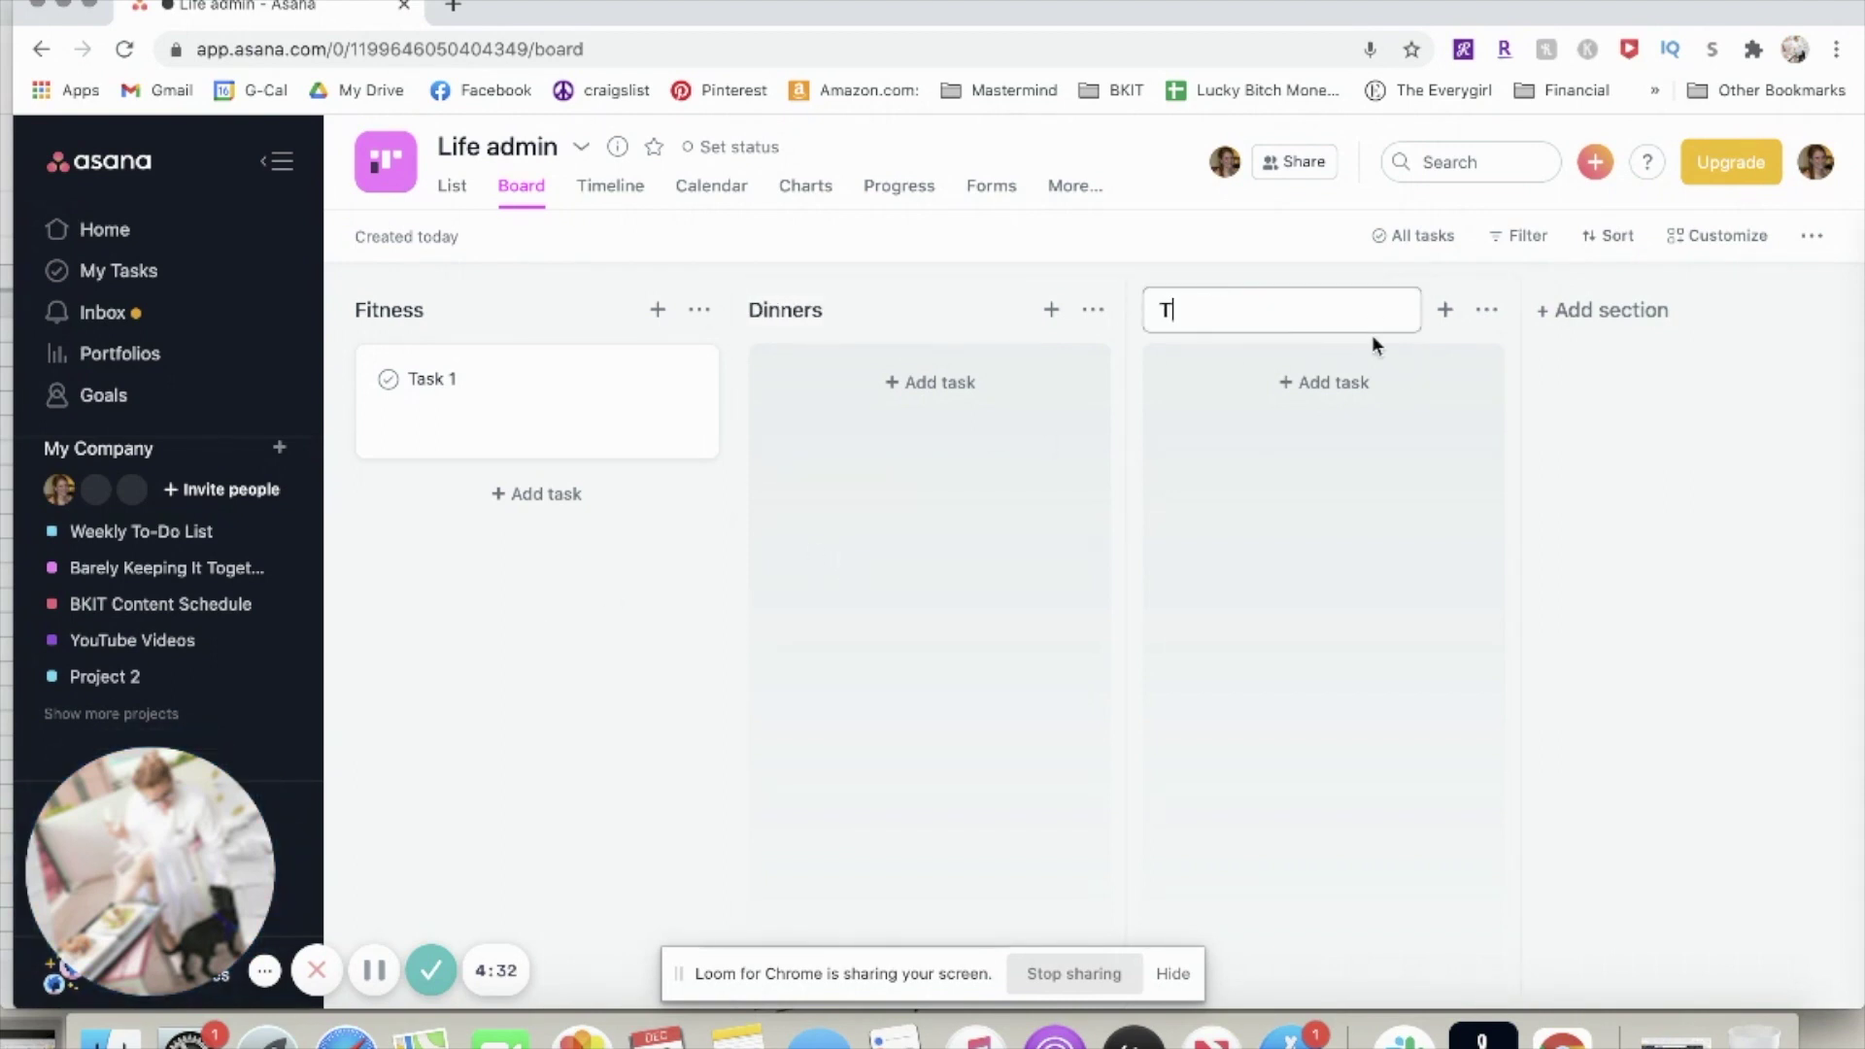
pyautogui.press('BackSpace')
pyautogui.write('Admin TAsk')
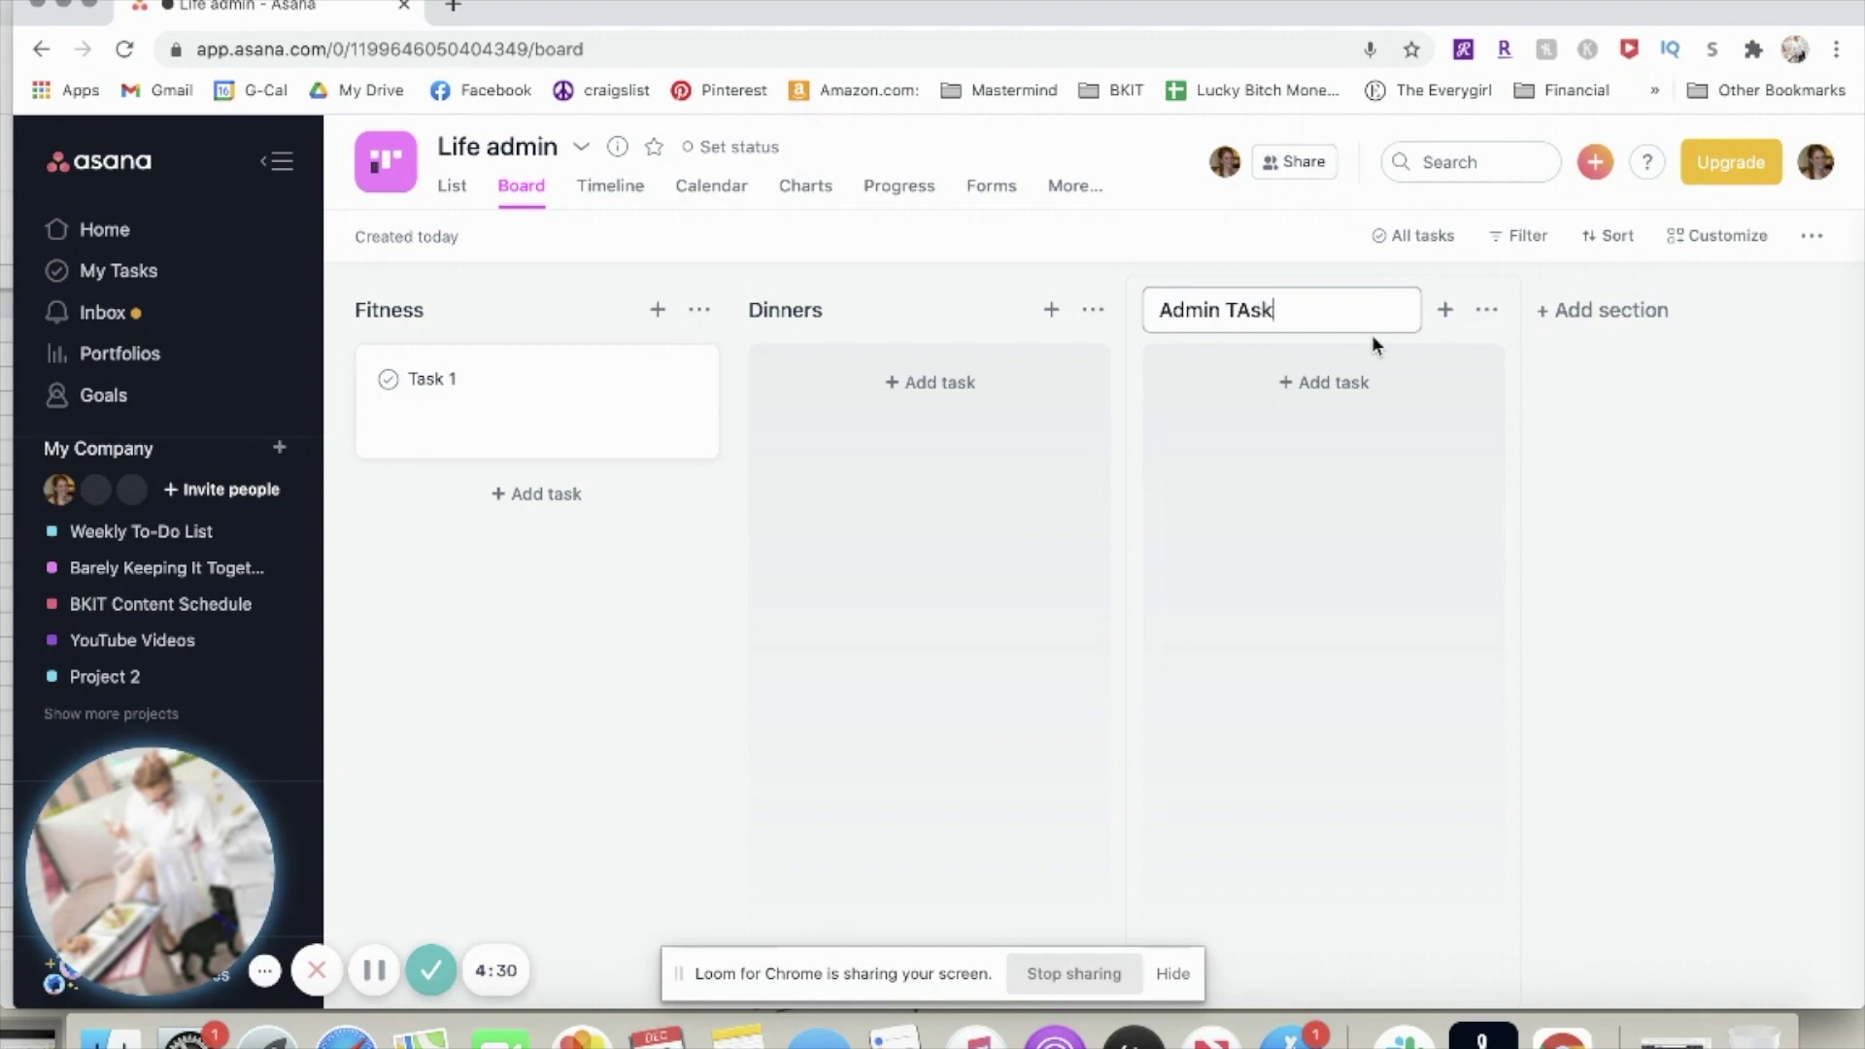
pyautogui.write('s')
pyautogui.press('BackSpace')
pyautogui.press('BackSpace')
pyautogui.press('BackSpace')
pyautogui.press('BackSpace')
pyautogui.write('aska')
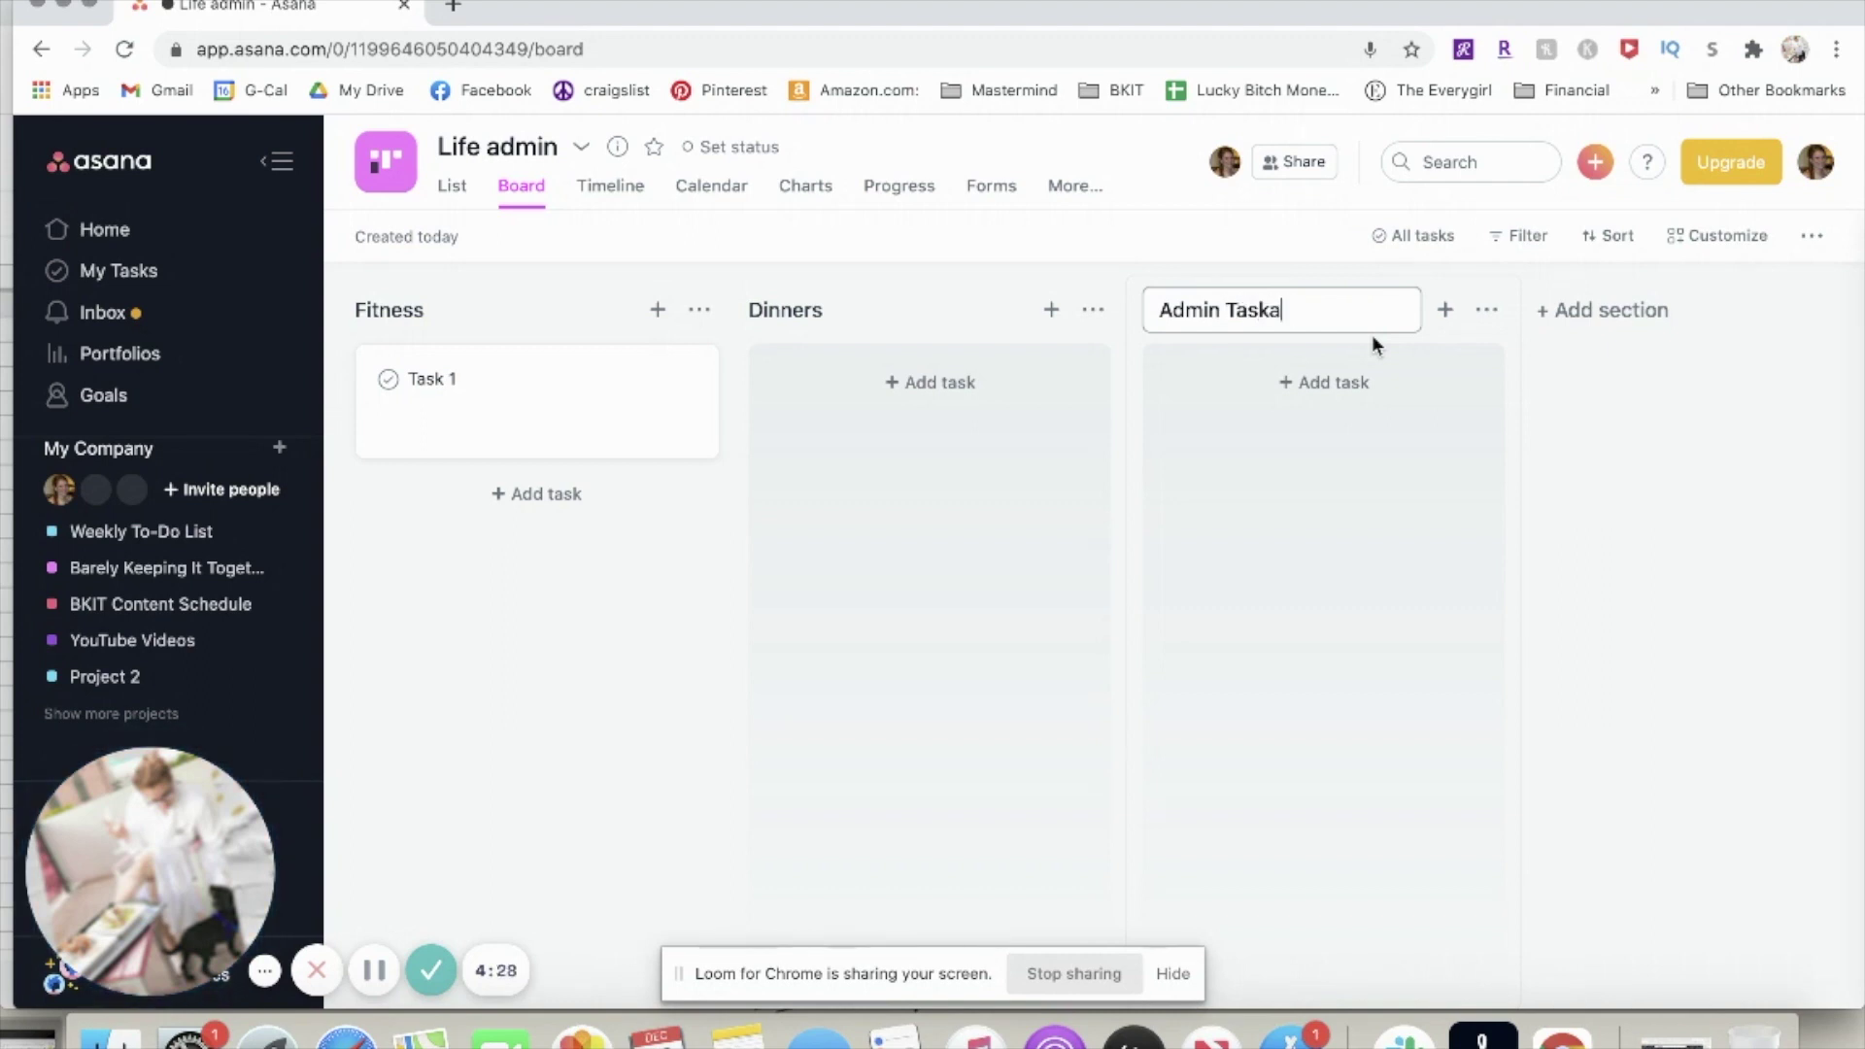
pyautogui.press('BackSpace')
pyautogui.write('s')
pyautogui.press('BackSpace')
pyautogui.press('BackSpace')
pyautogui.write('s To Do')
pyautogui.click(778, 742)
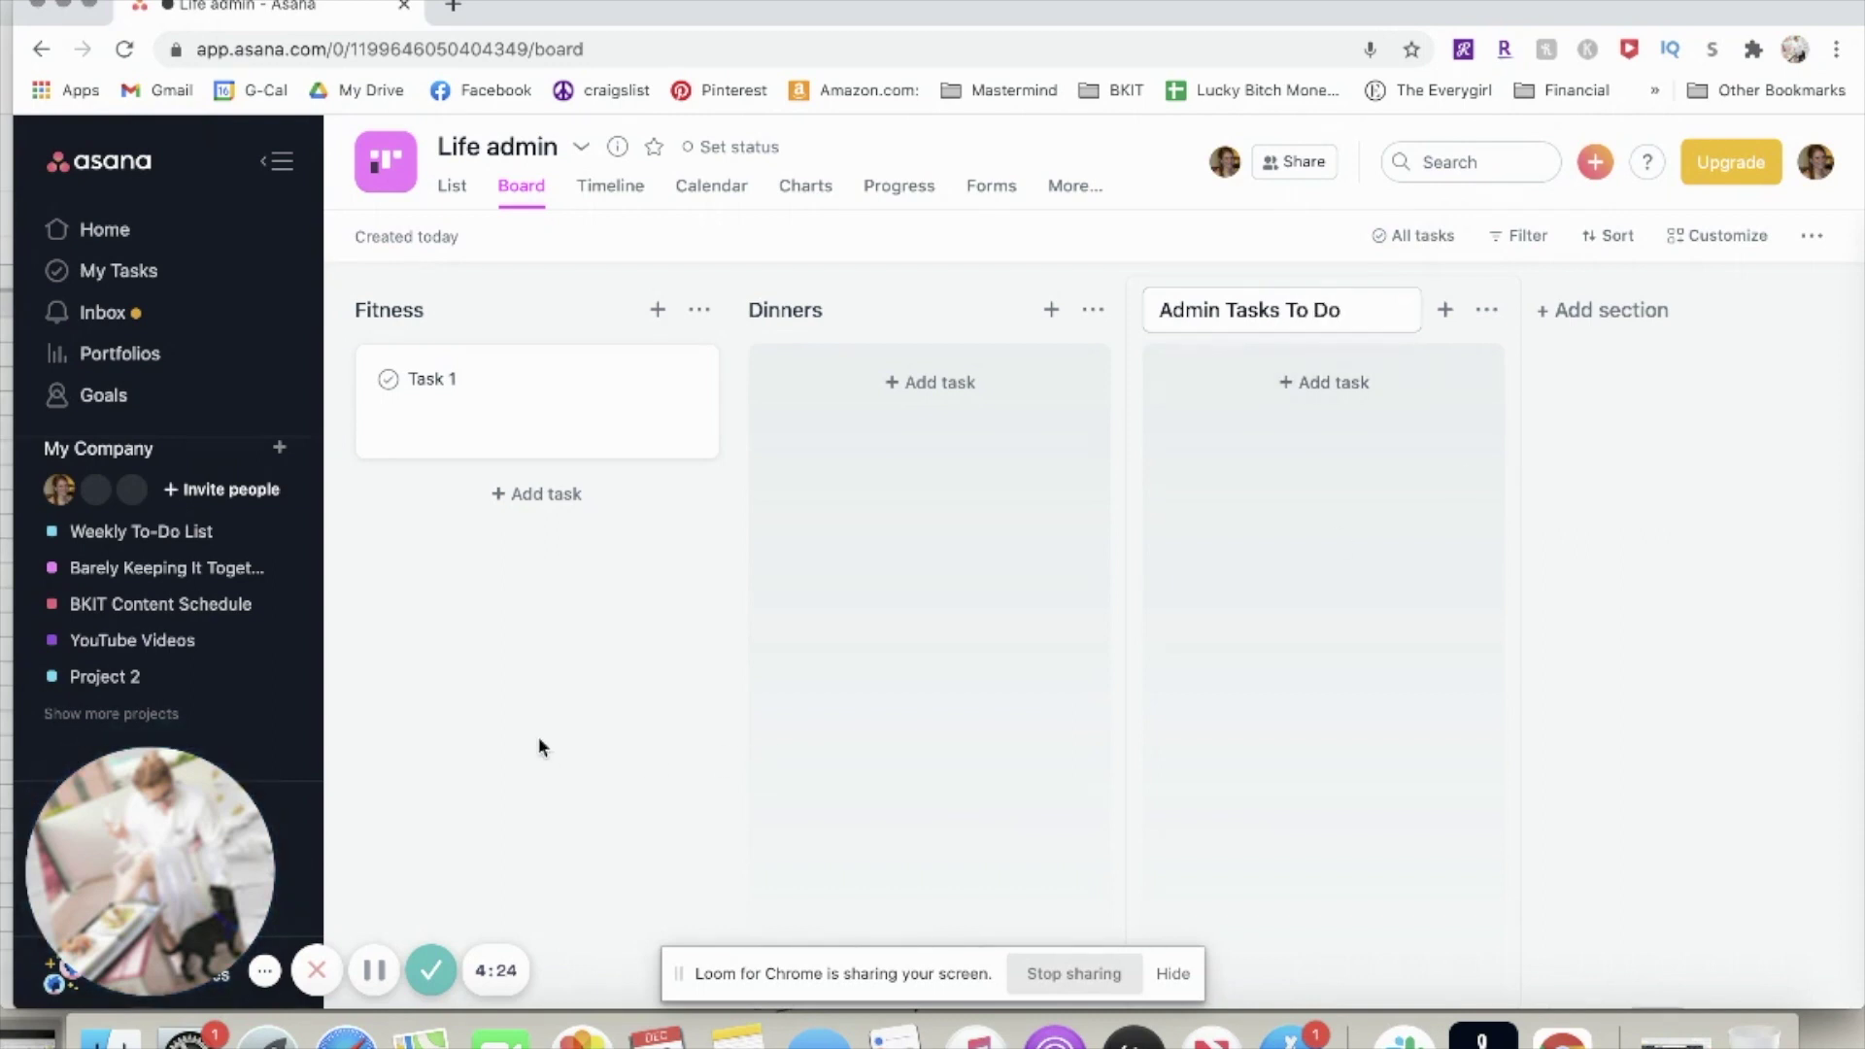
# Retitle Task 1 in Fitness as 'Peloton Run 20 mins'
pyautogui.click(467, 389)
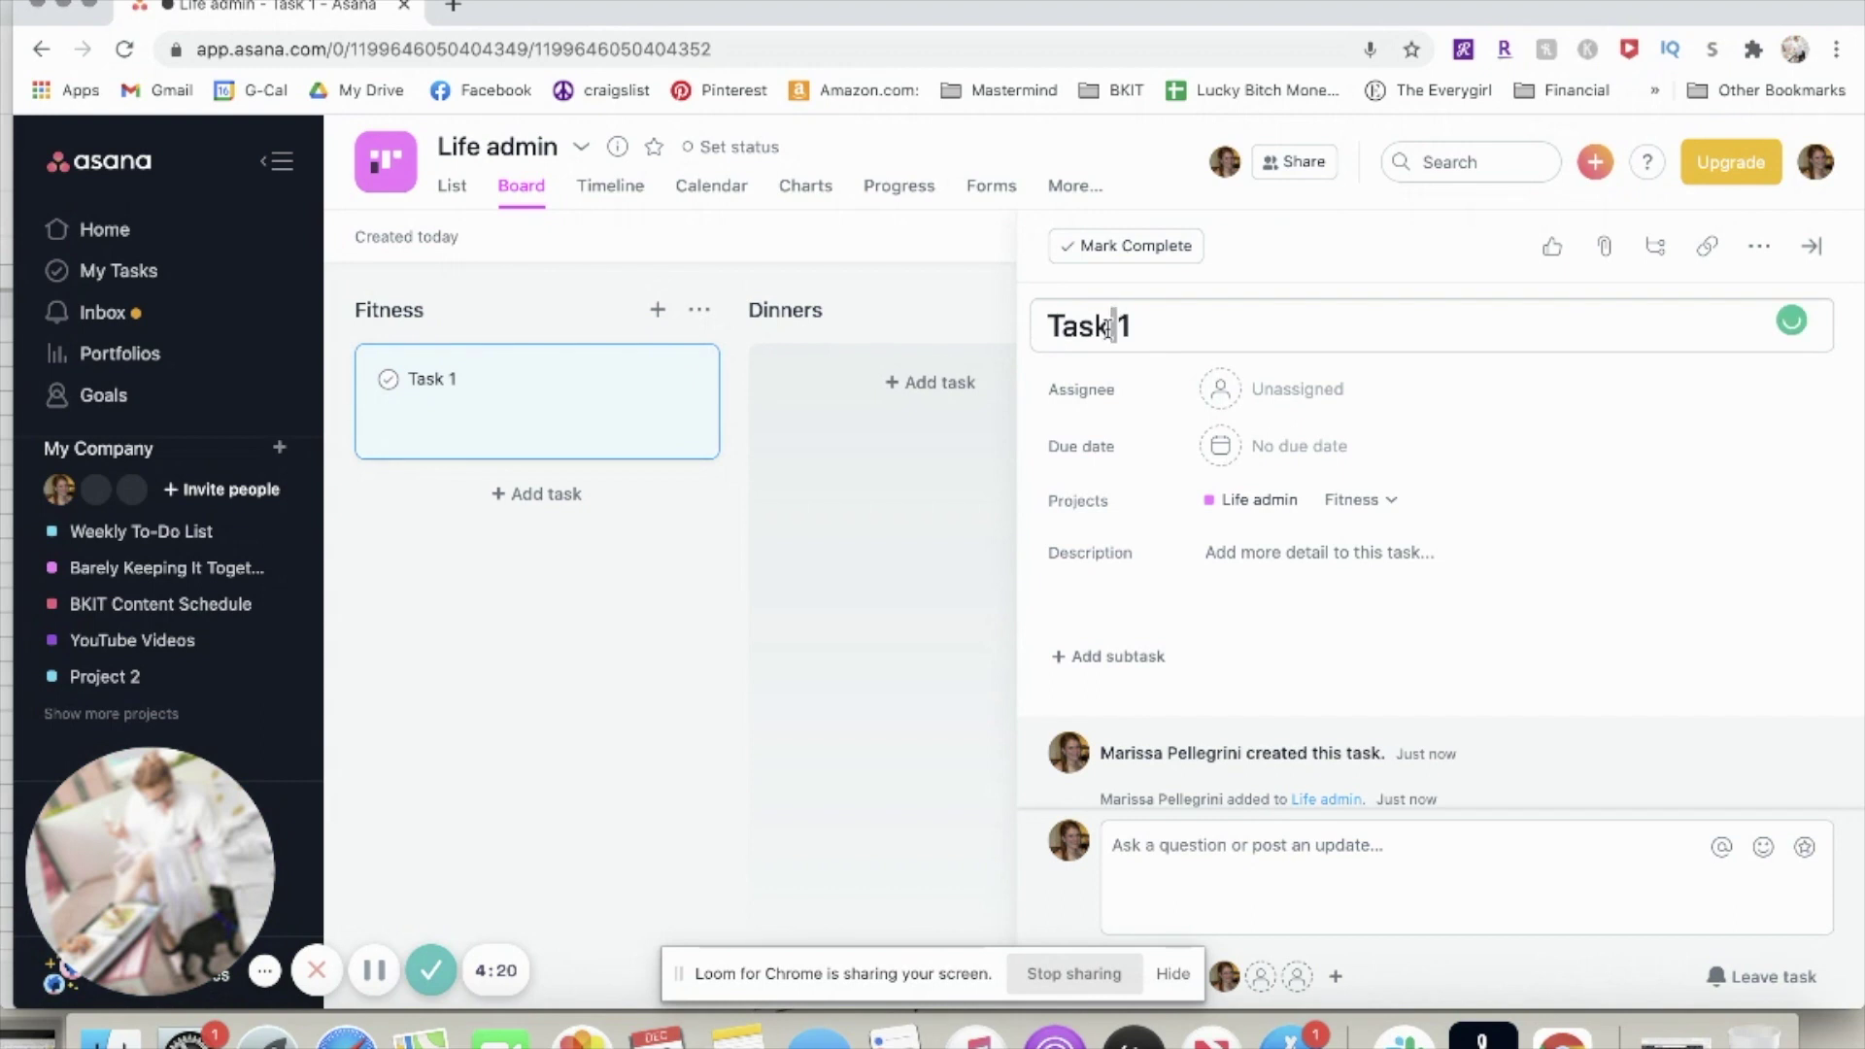
pyautogui.tripleClick(1108, 328)
pyautogui.write('Peloton')
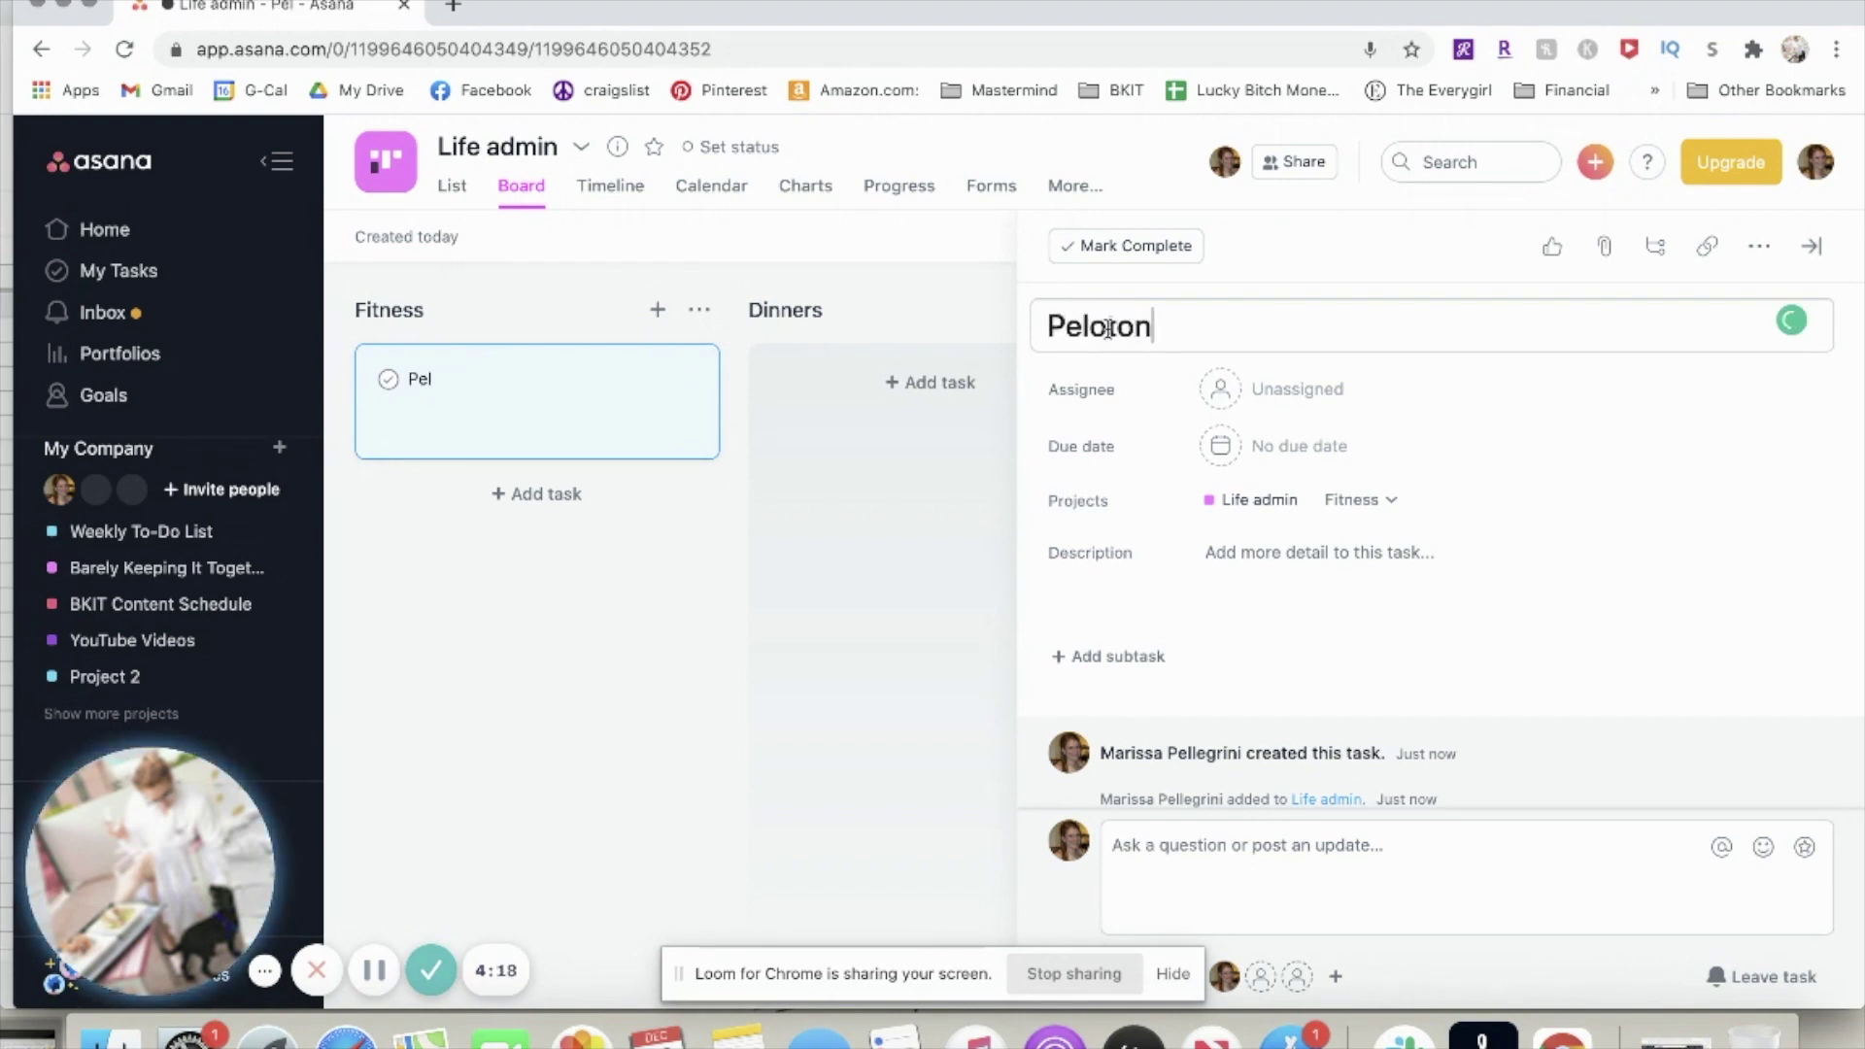
pyautogui.write(' Run 20 mins')
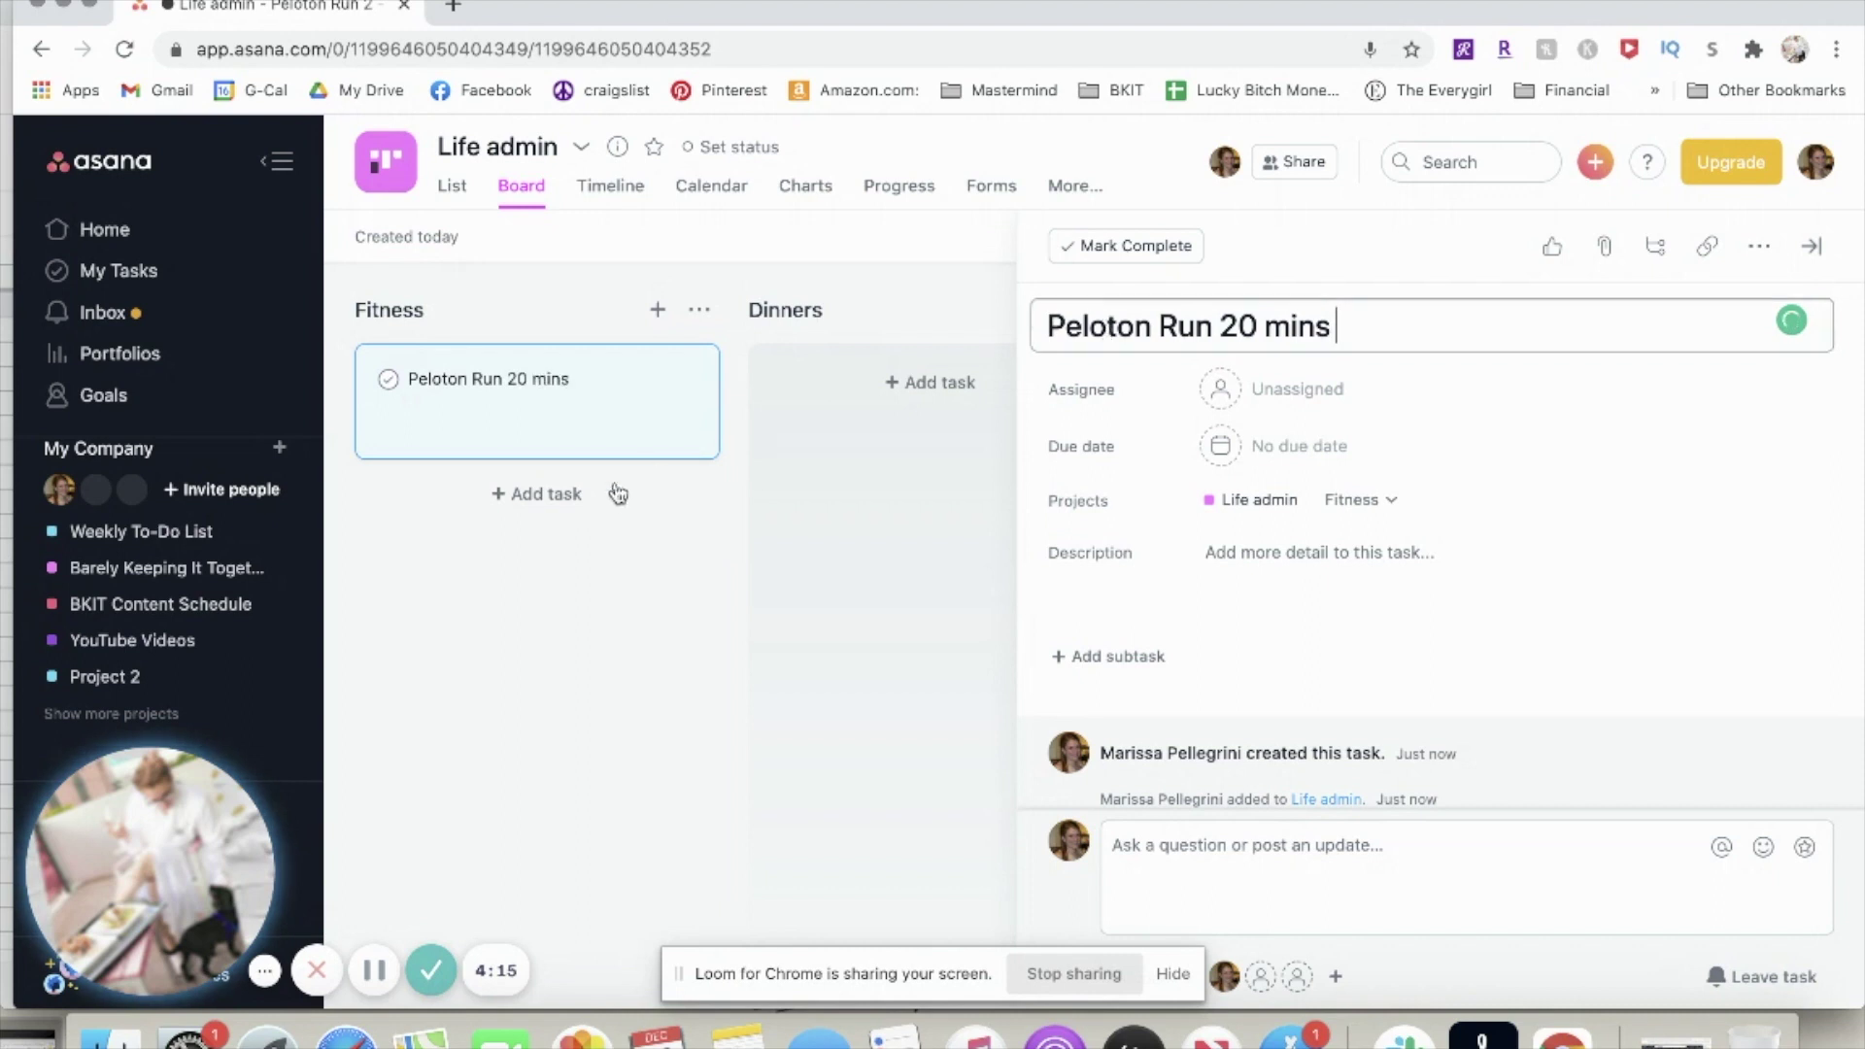
pyautogui.click(612, 493)
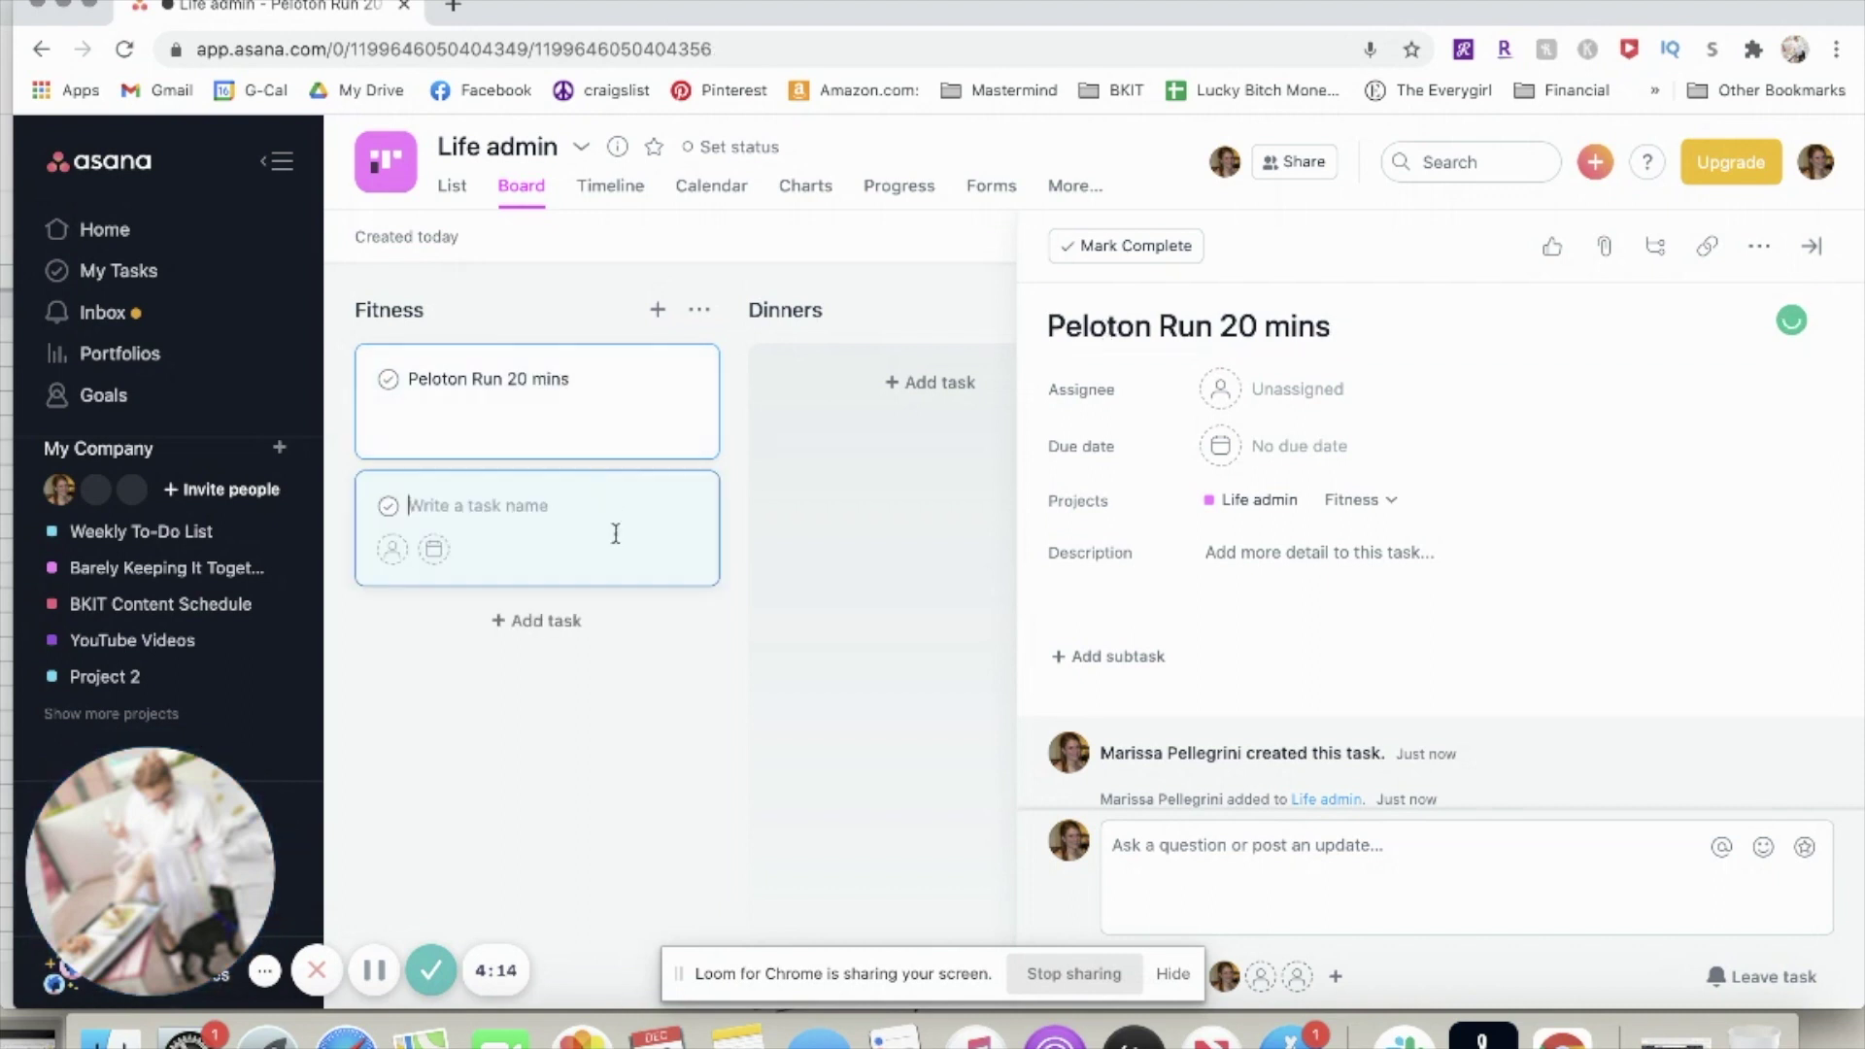
# Add 'Sushi Stax' to Dinners and a letter-mailing task to Admin Tasks To Do
pyautogui.click(900, 380)
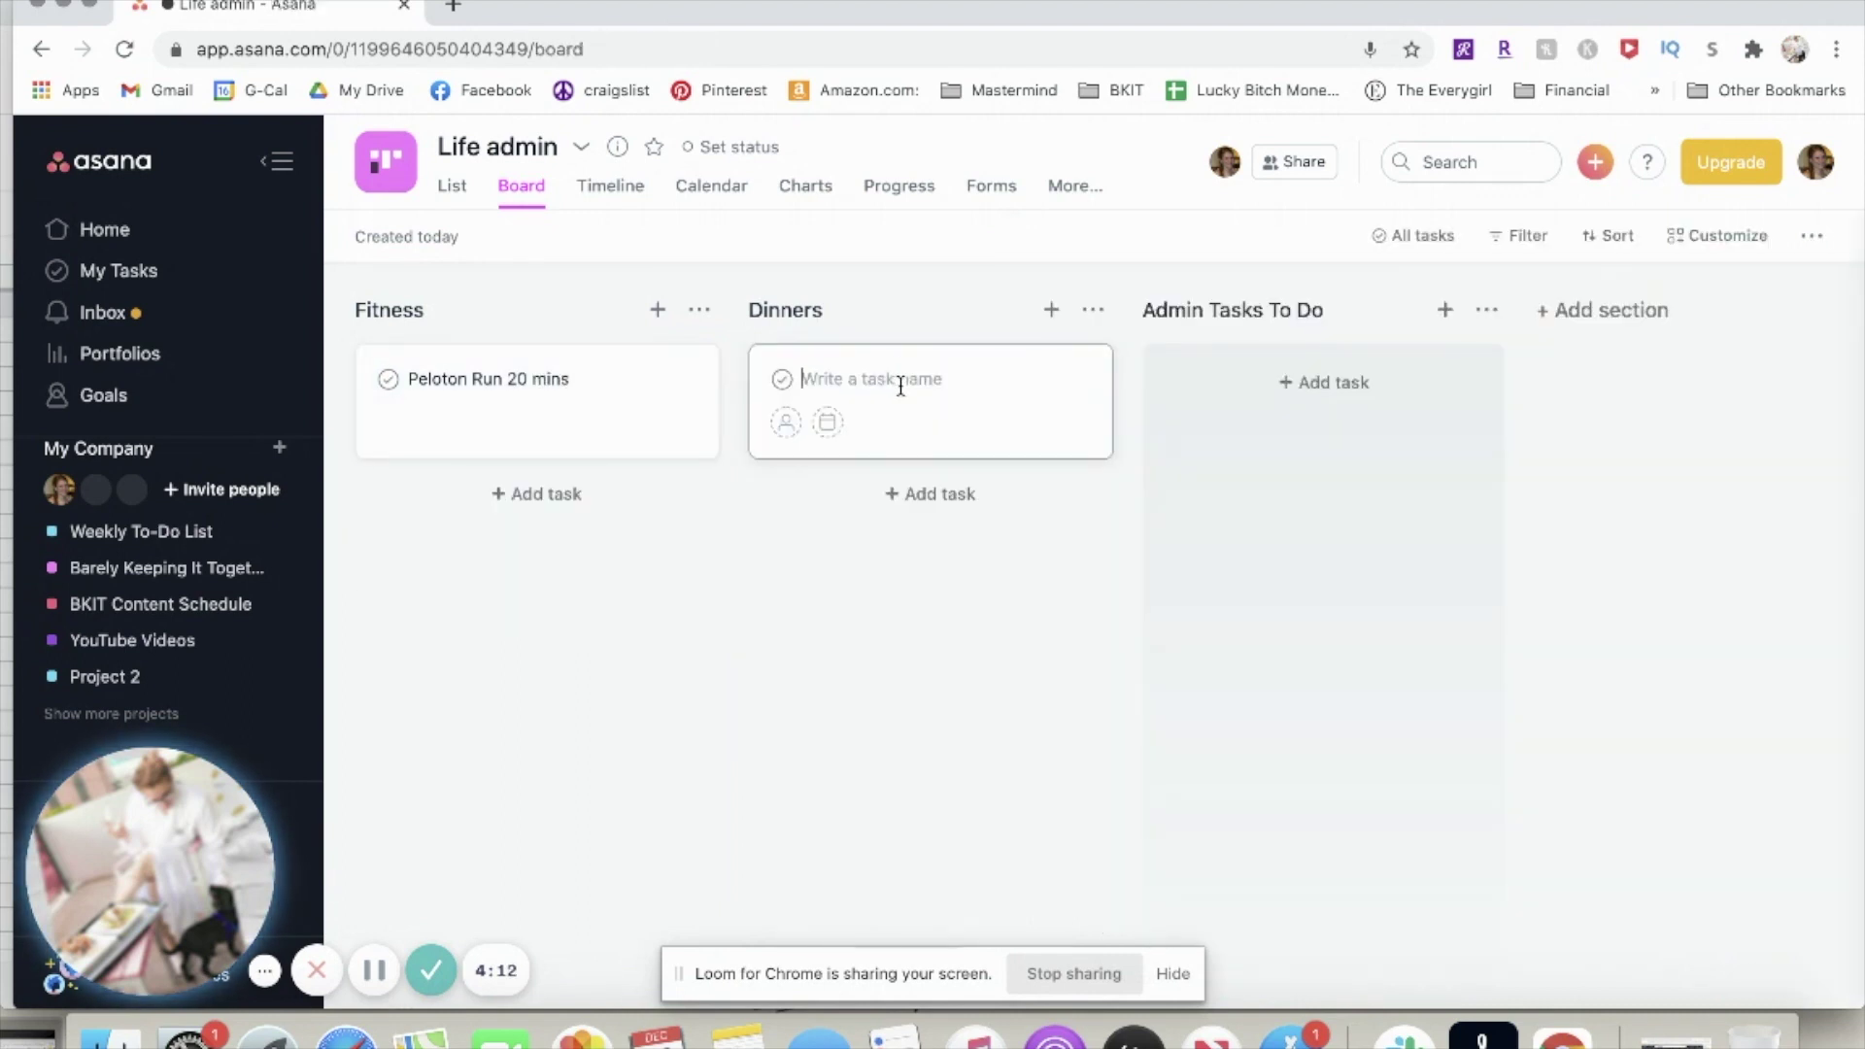
pyautogui.write('S')
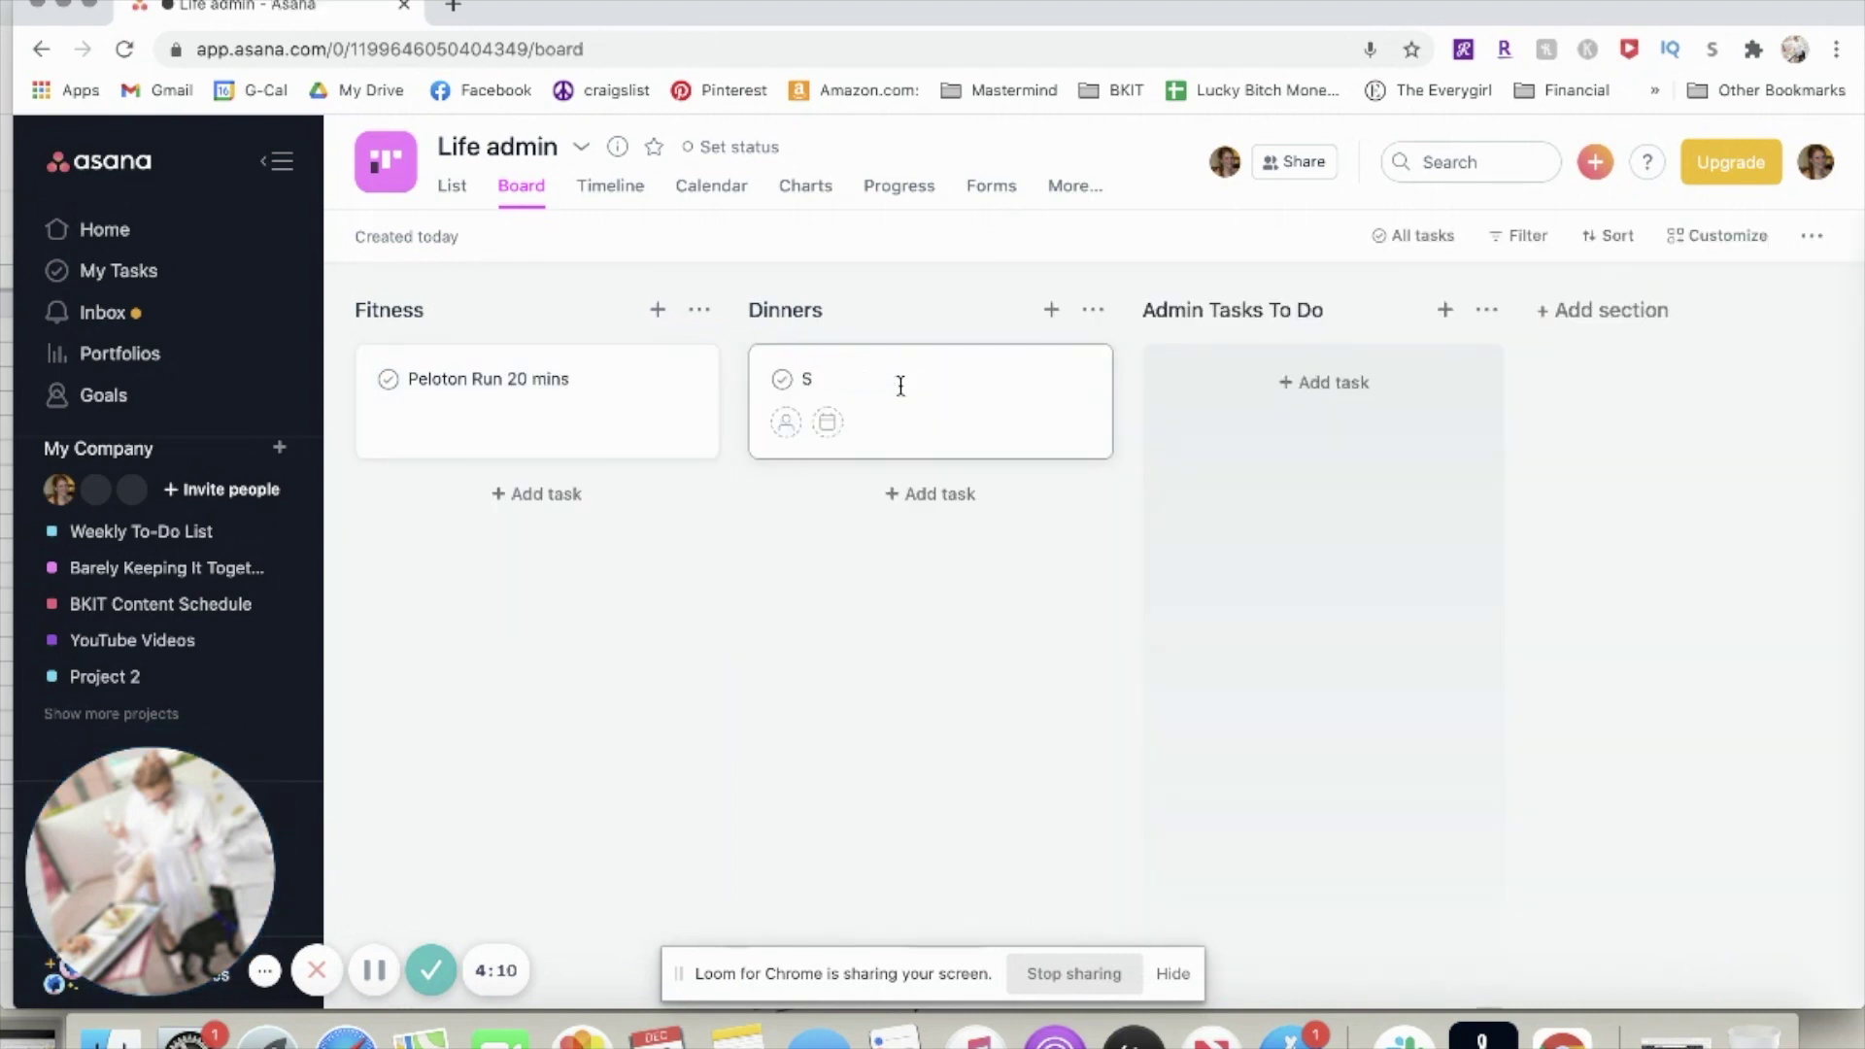
pyautogui.write('ichushi Stax')
pyautogui.click(1329, 381)
pyautogui.write('Mai')
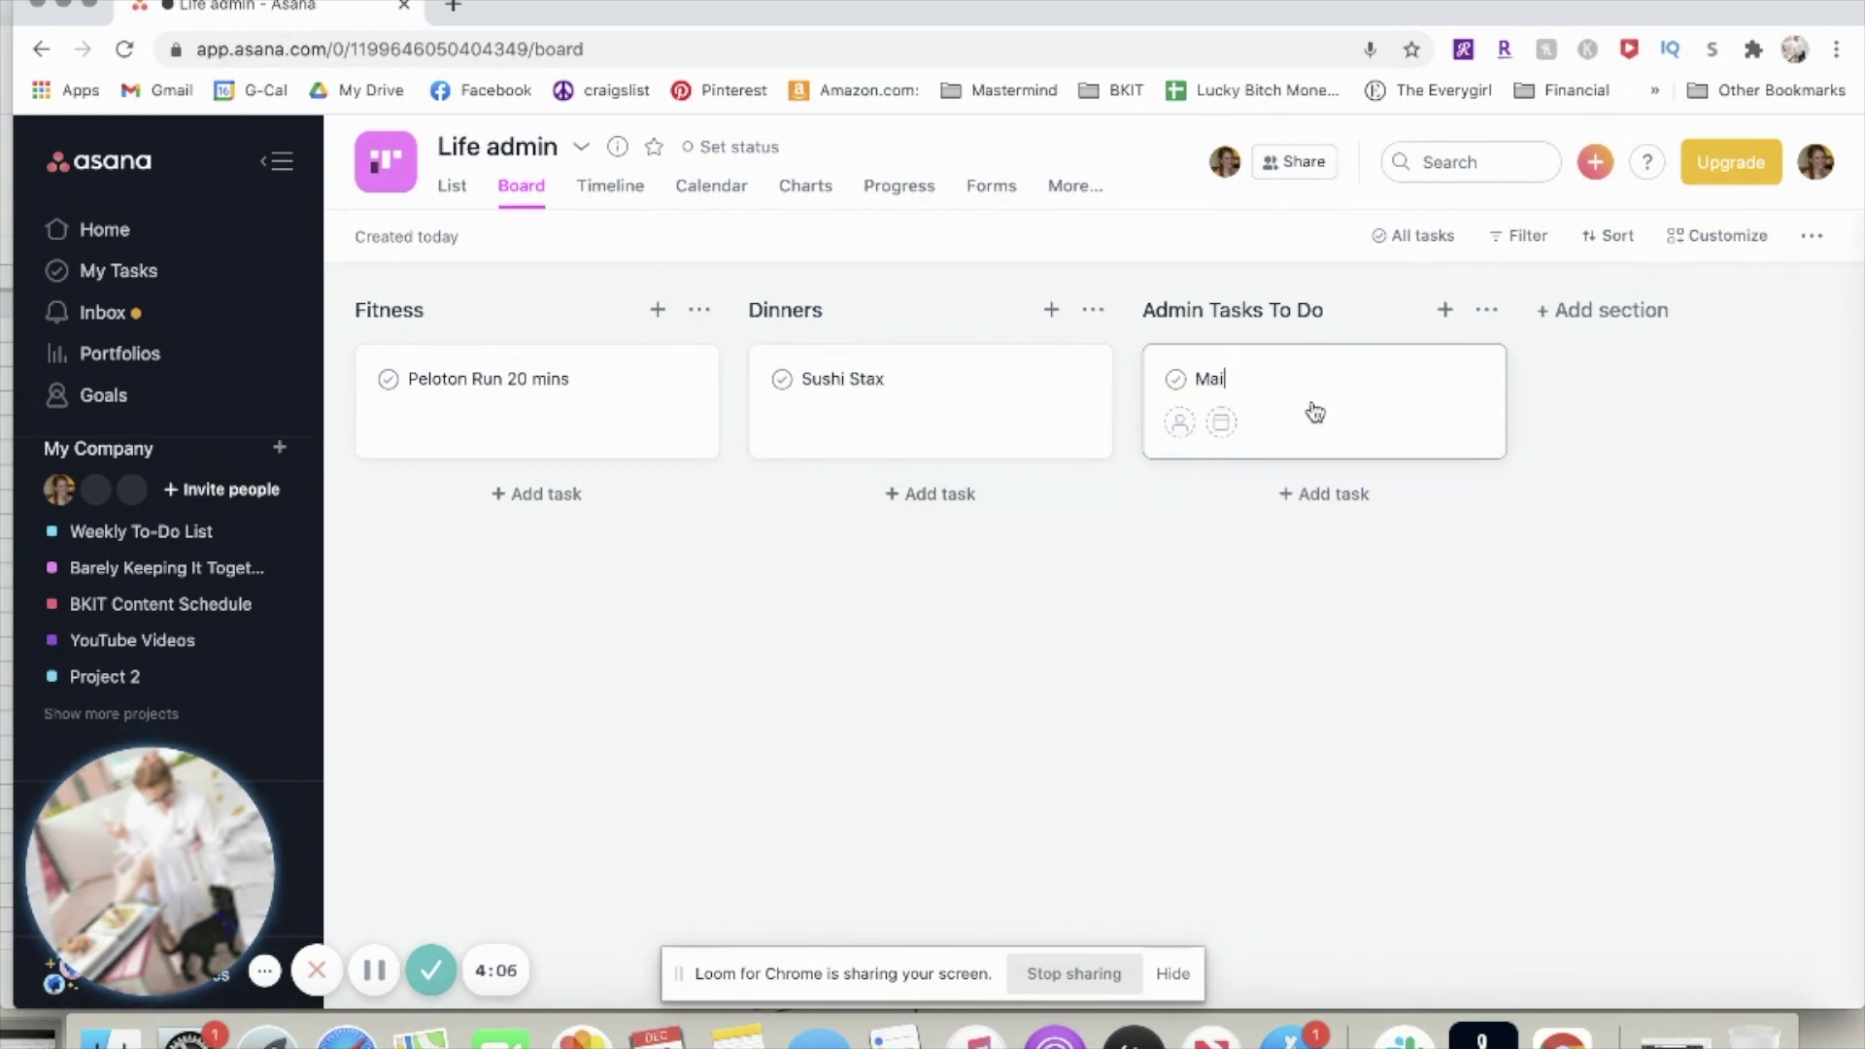
pyautogui.write('l letter to Sam')
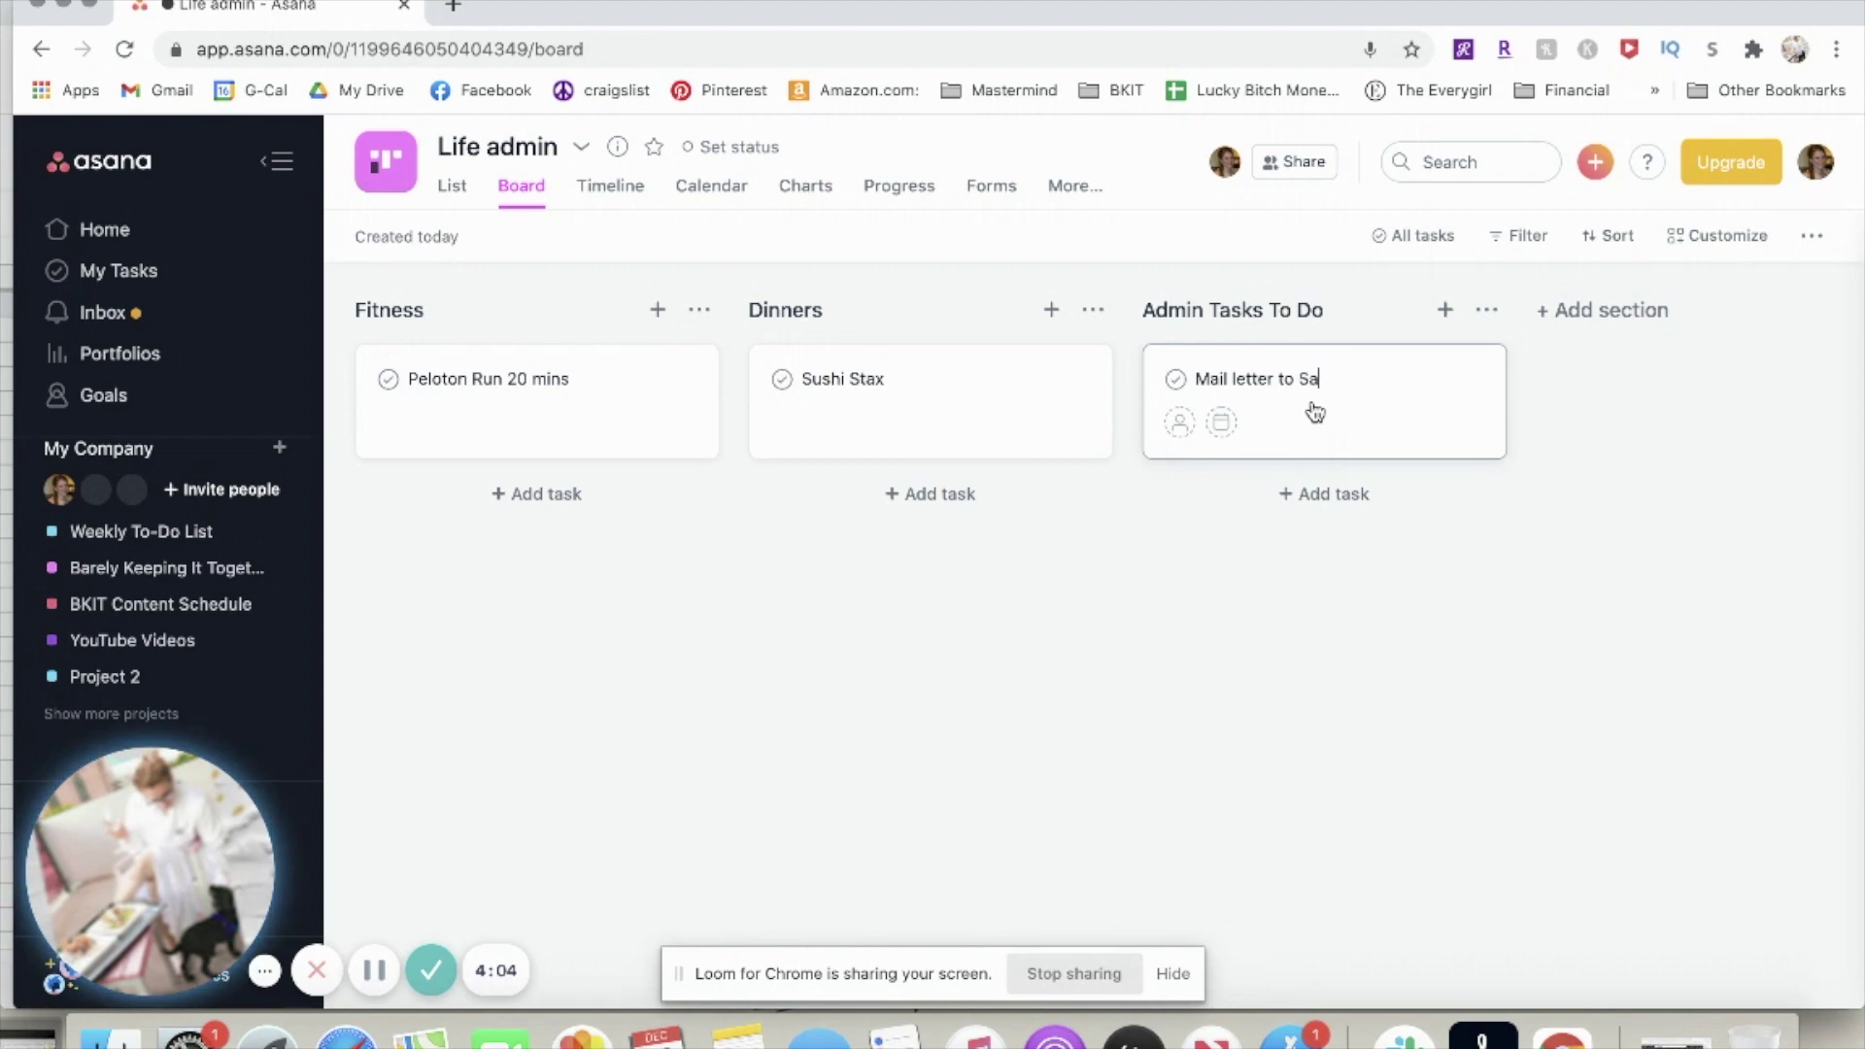
pyautogui.click(954, 621)
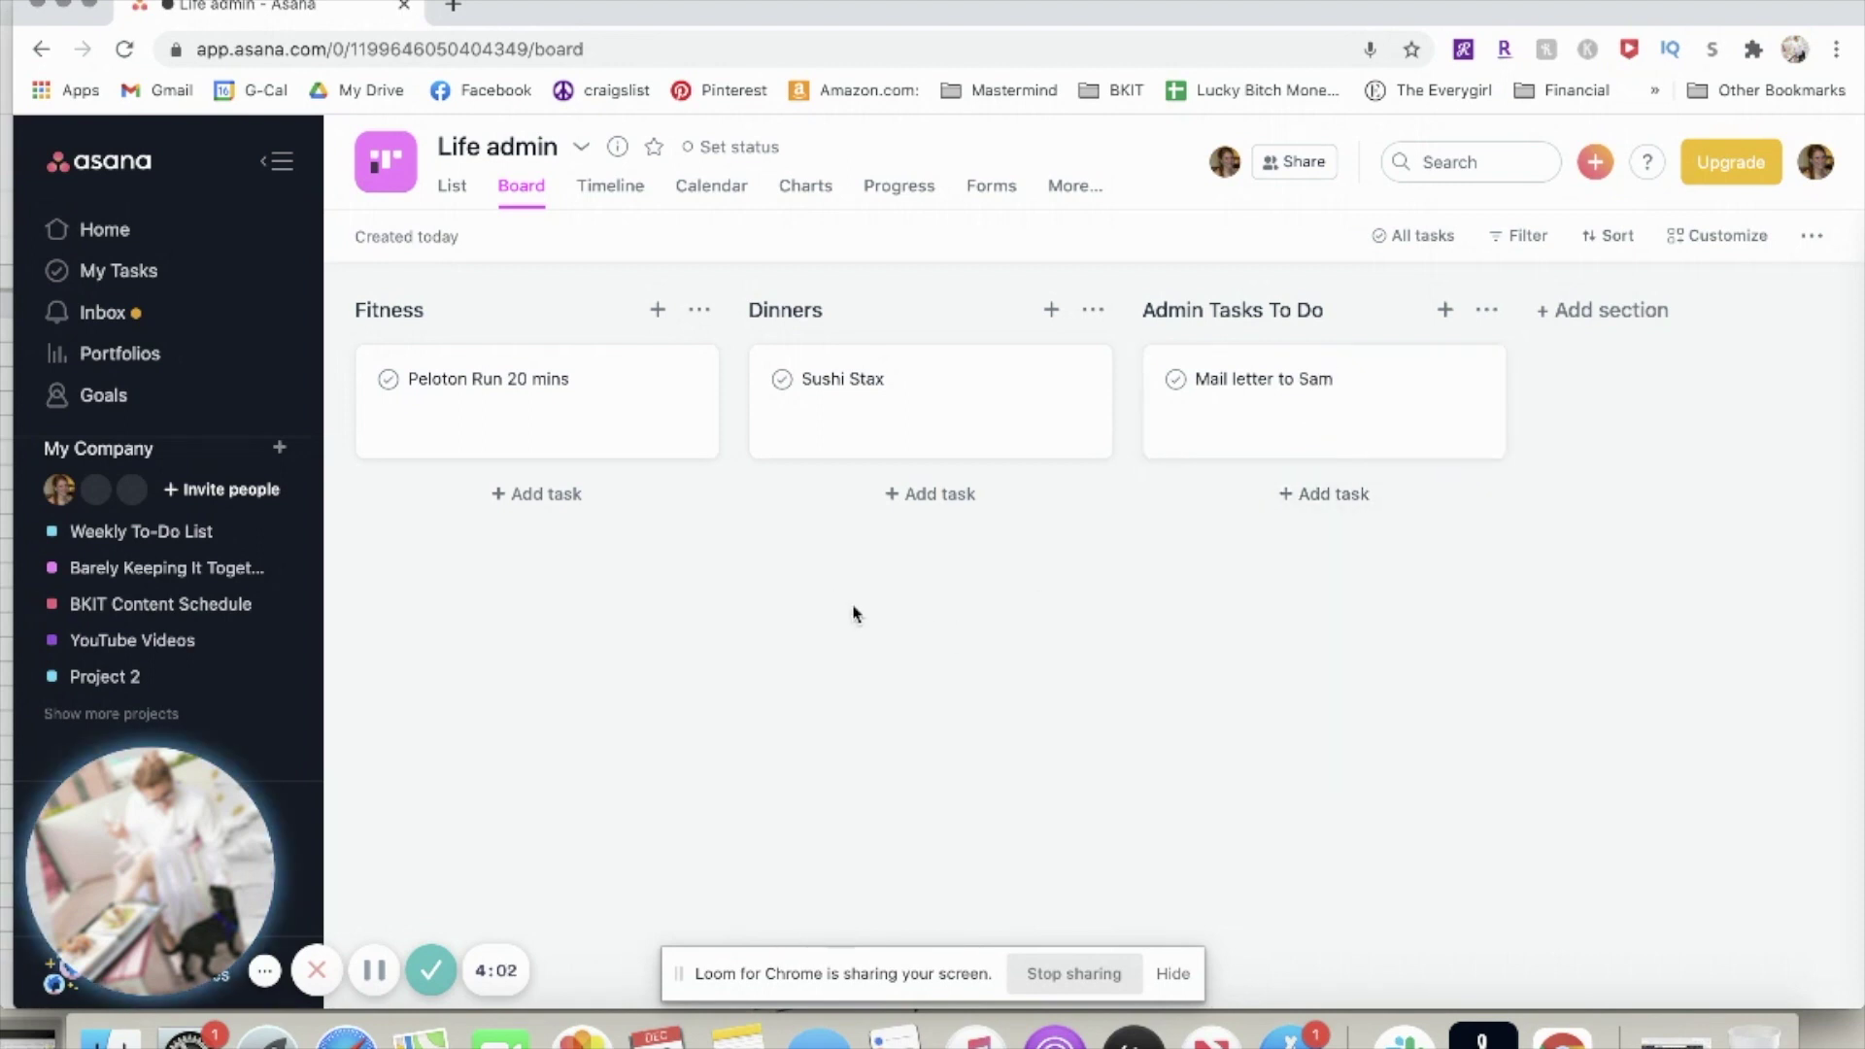
pyautogui.click(528, 377)
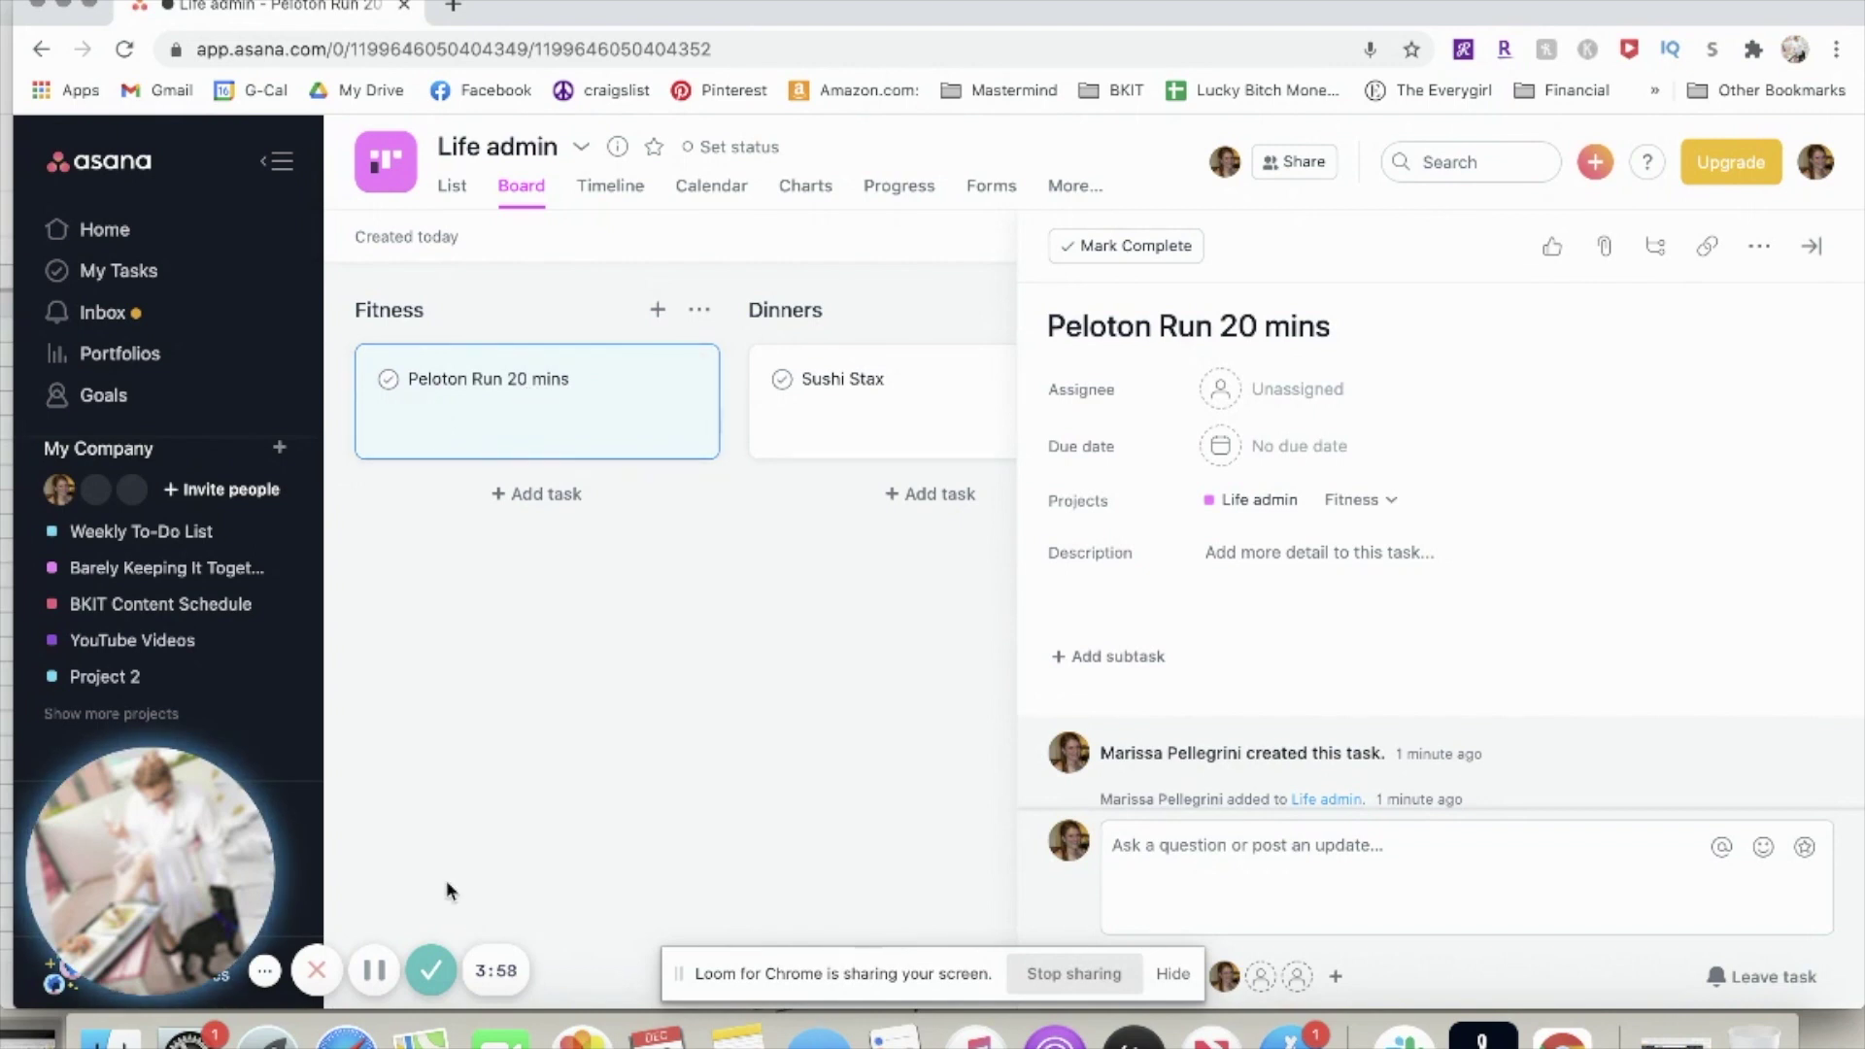
# Assign Peloton Run 20 mins to yourself, due Monday the 21st
pyautogui.click(1297, 389)
pyautogui.click(1287, 442)
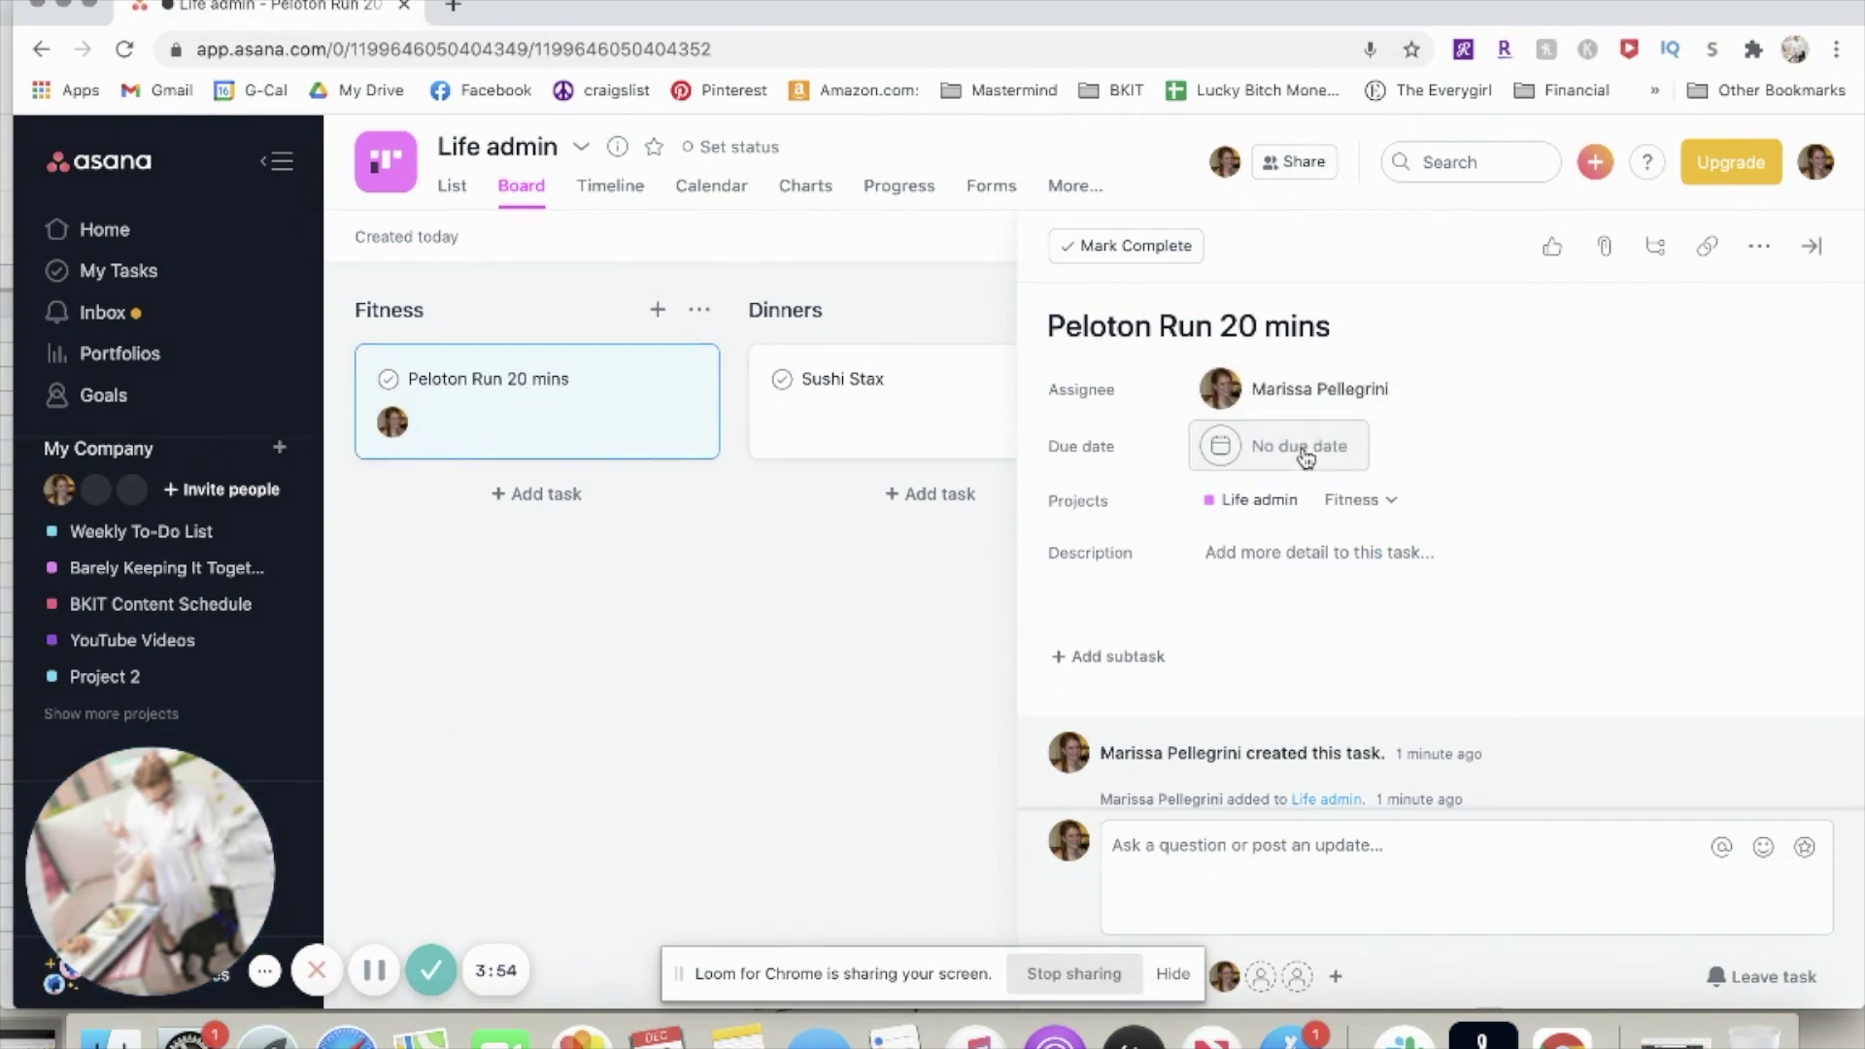
pyautogui.click(1303, 448)
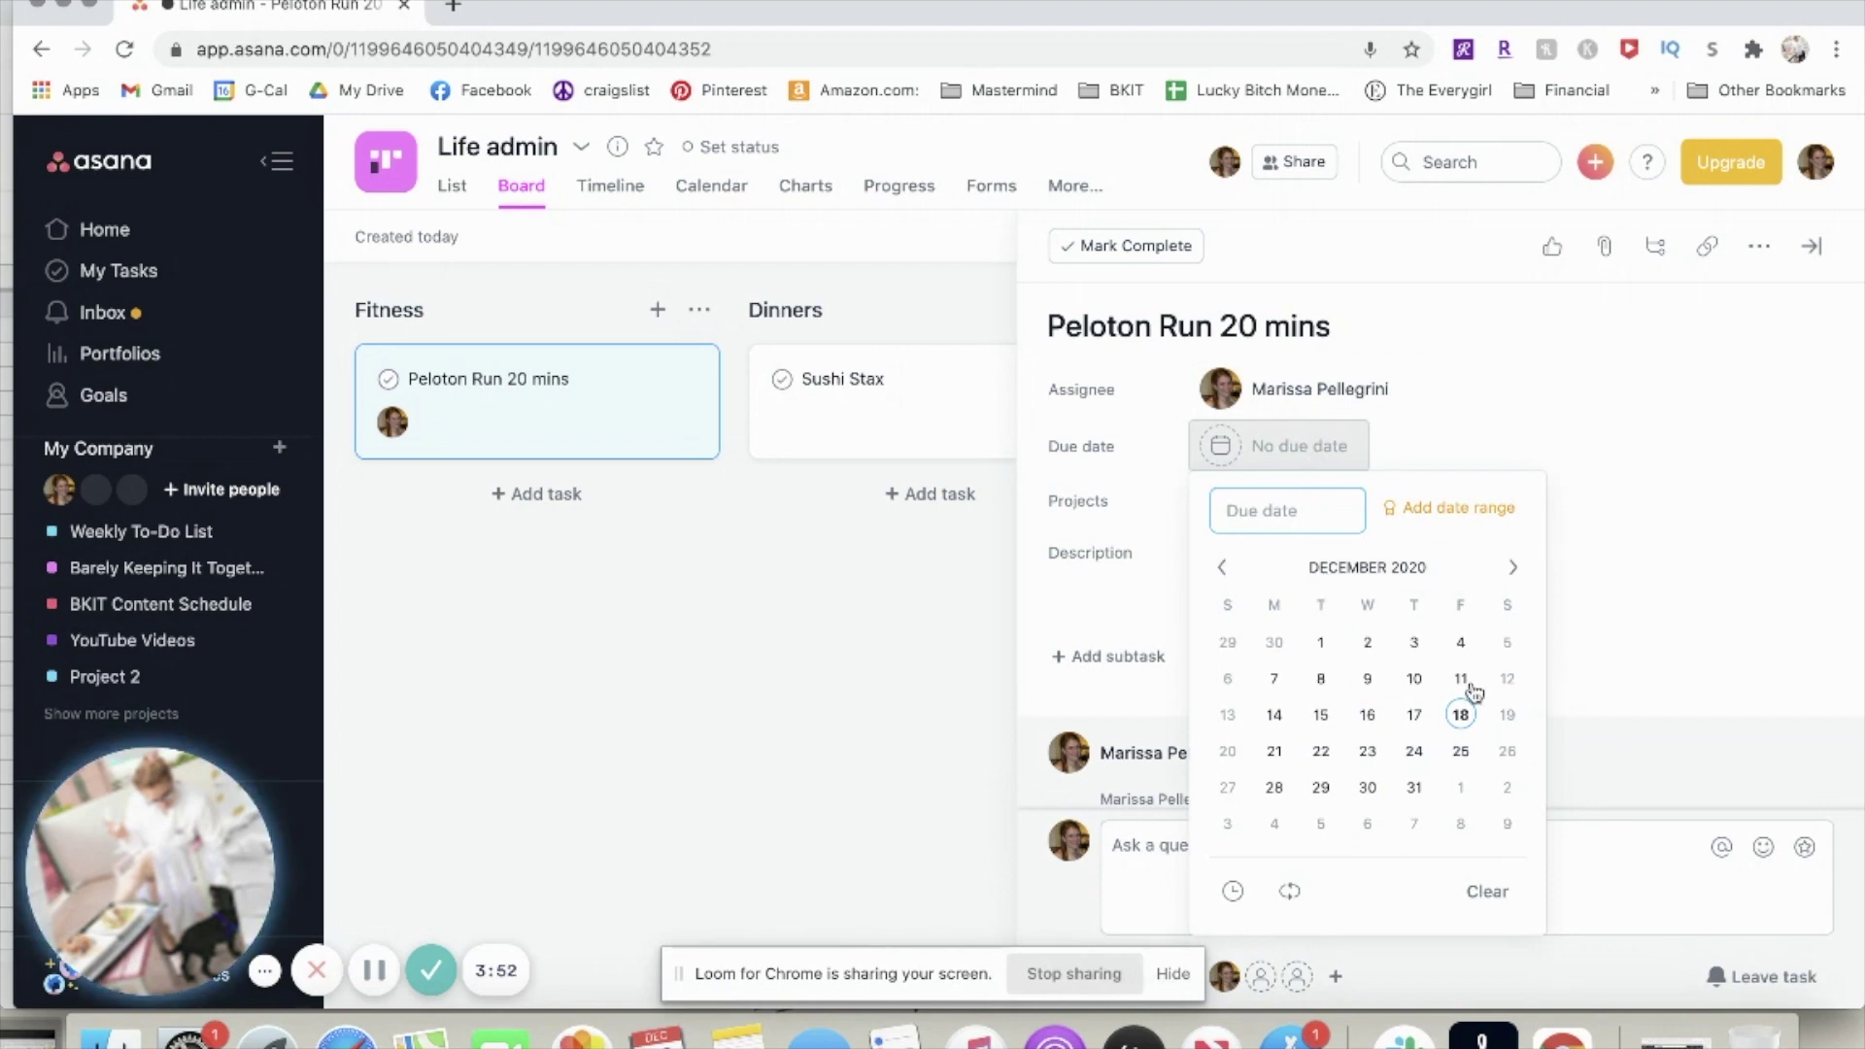
pyautogui.click(1275, 751)
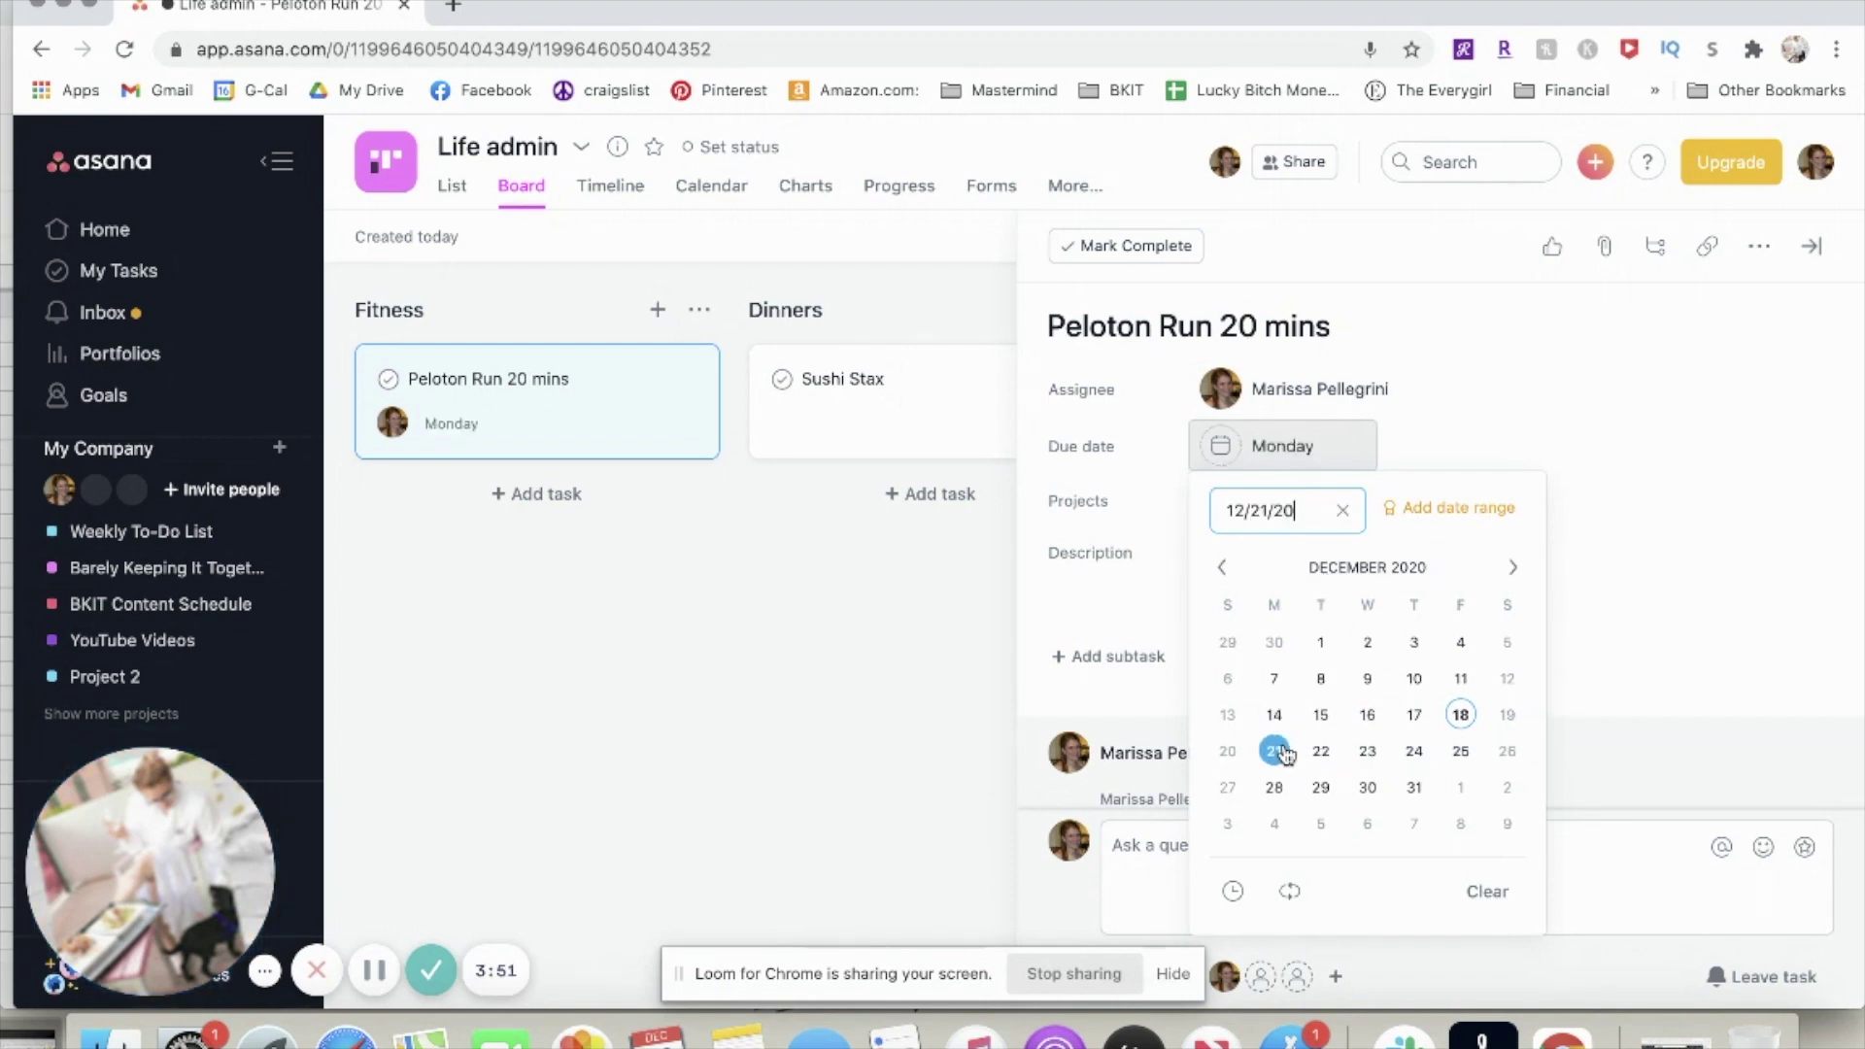
pyautogui.click(1135, 631)
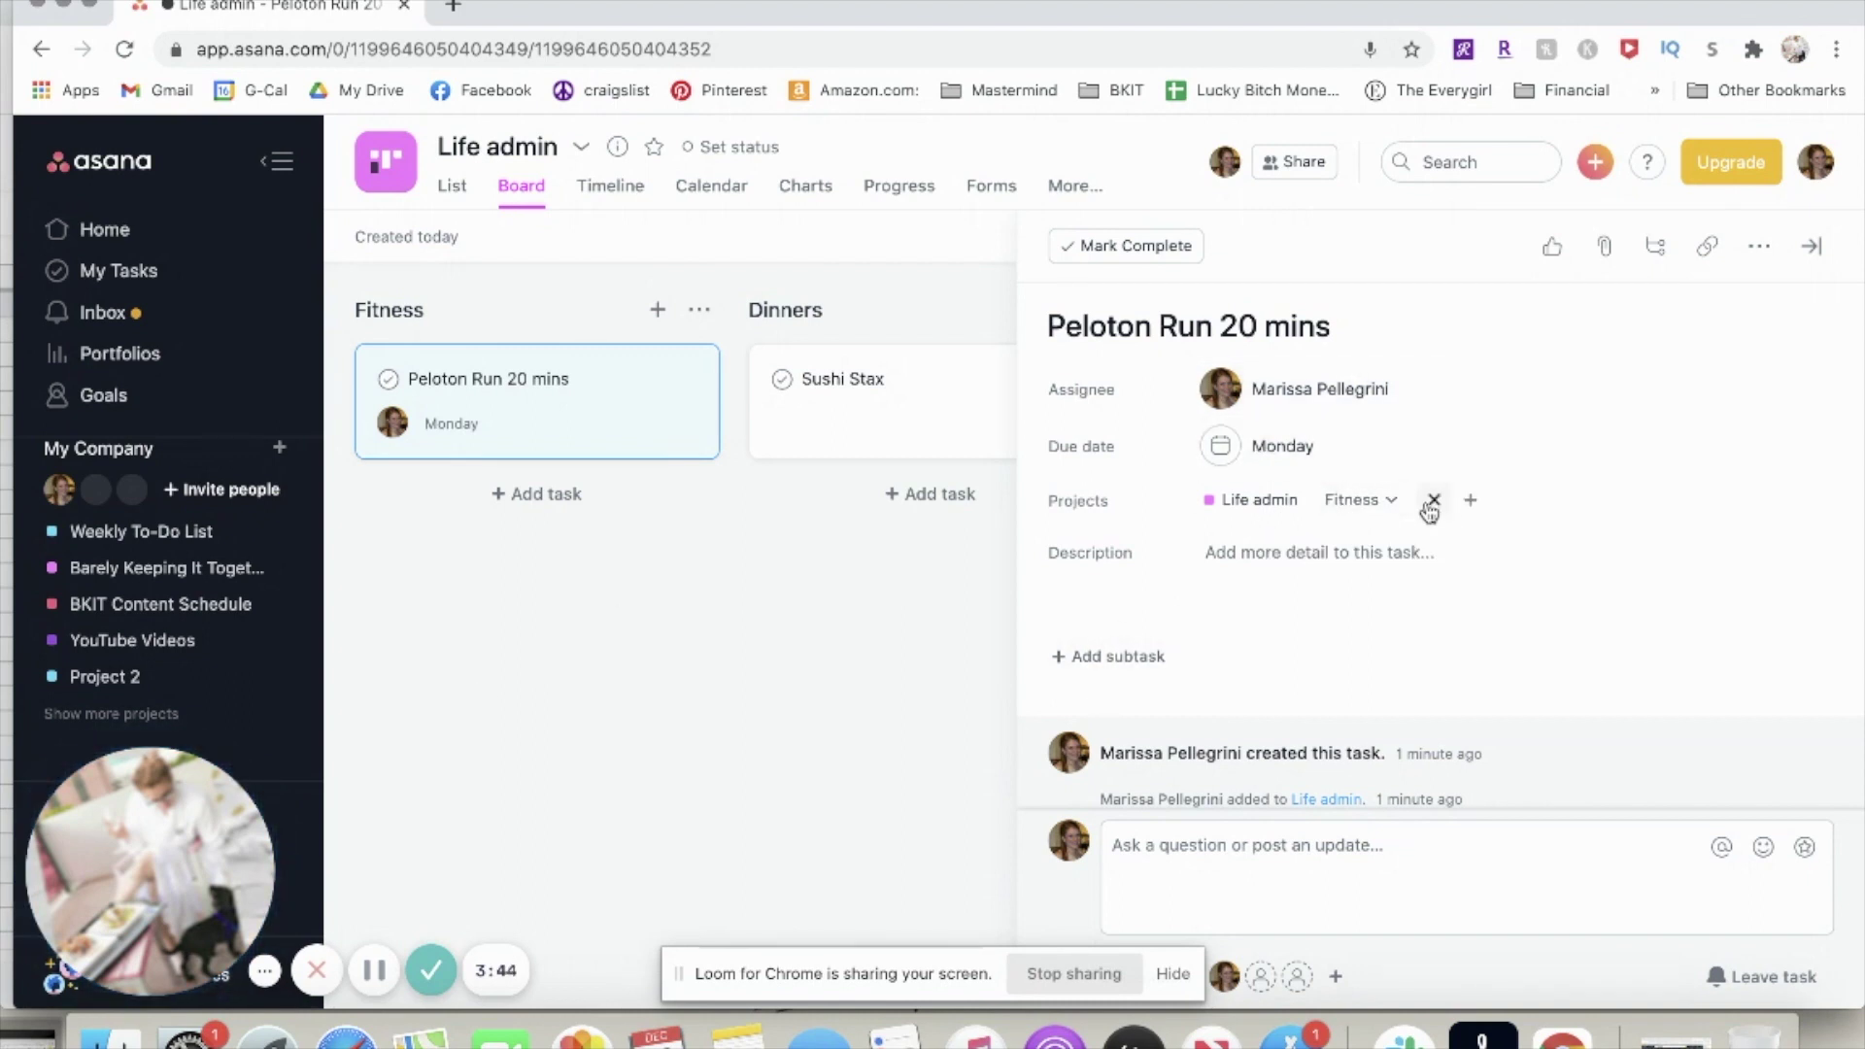
# Also file the task under Fitness in the Weekly To-Do List project
pyautogui.click(1470, 500)
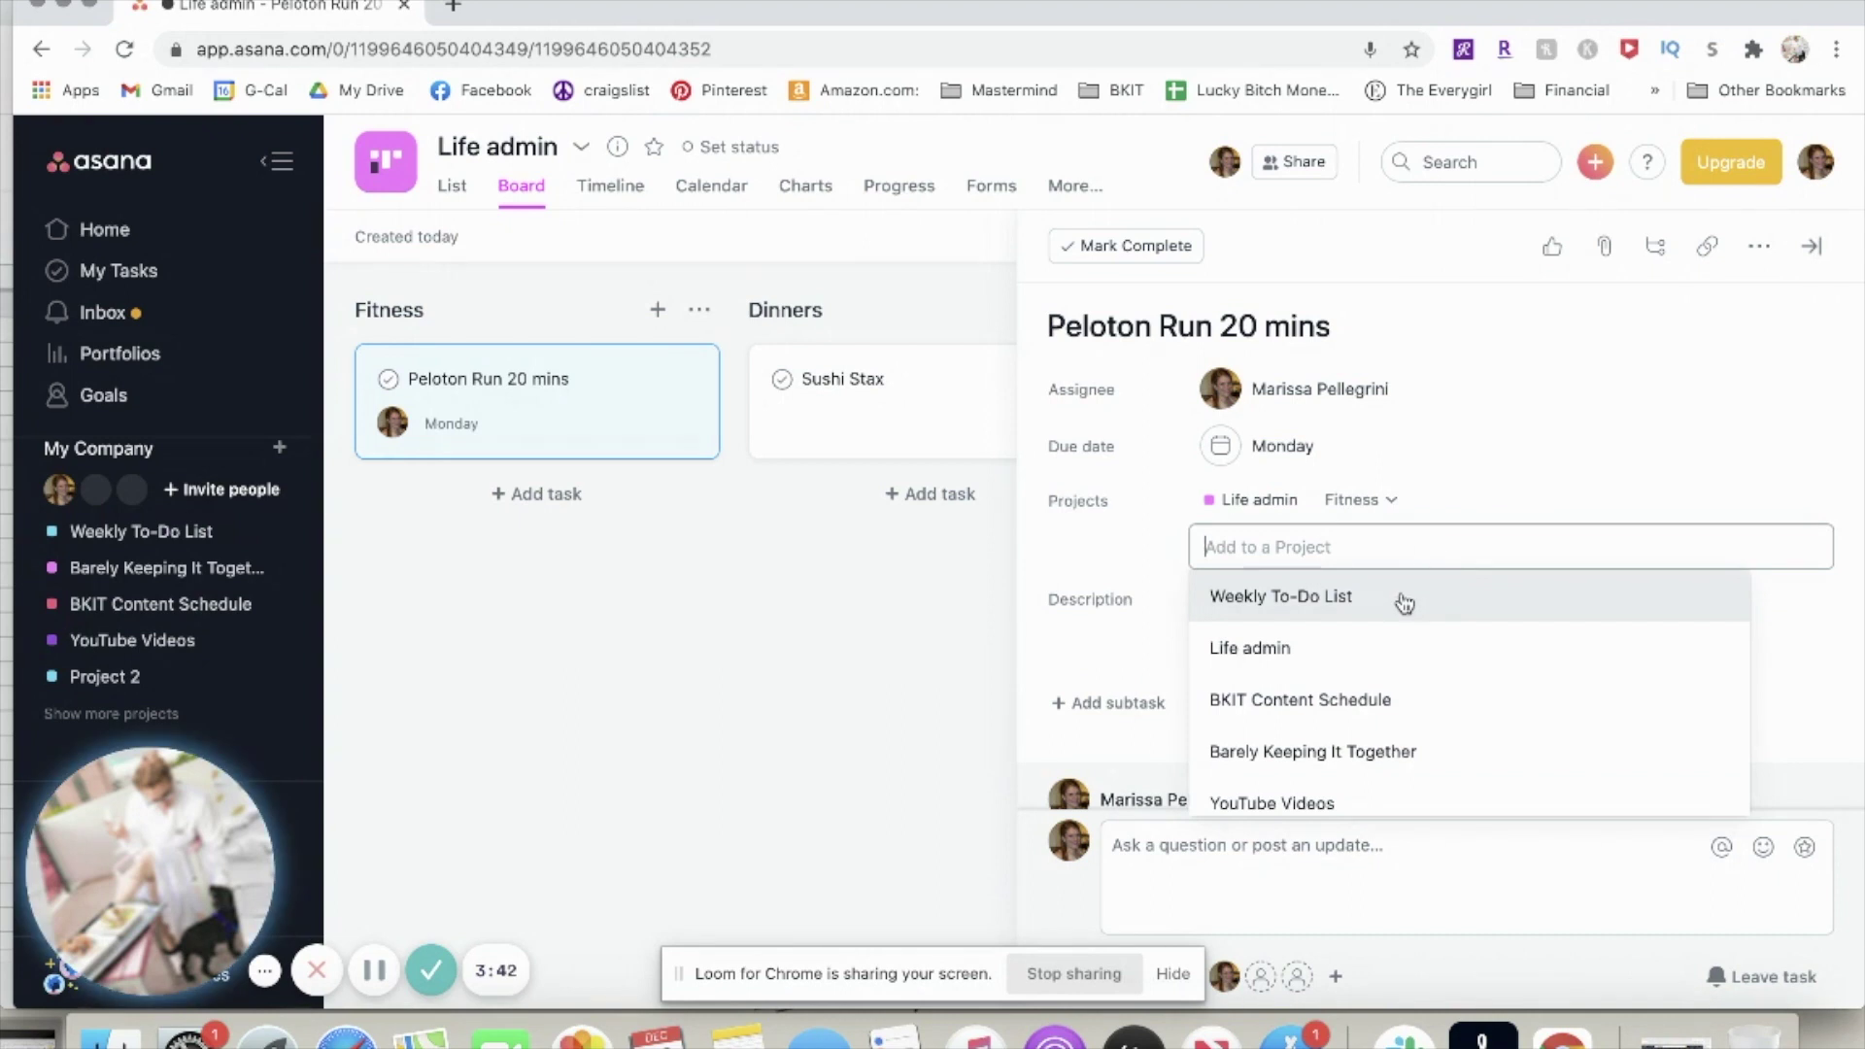
pyautogui.click(1405, 599)
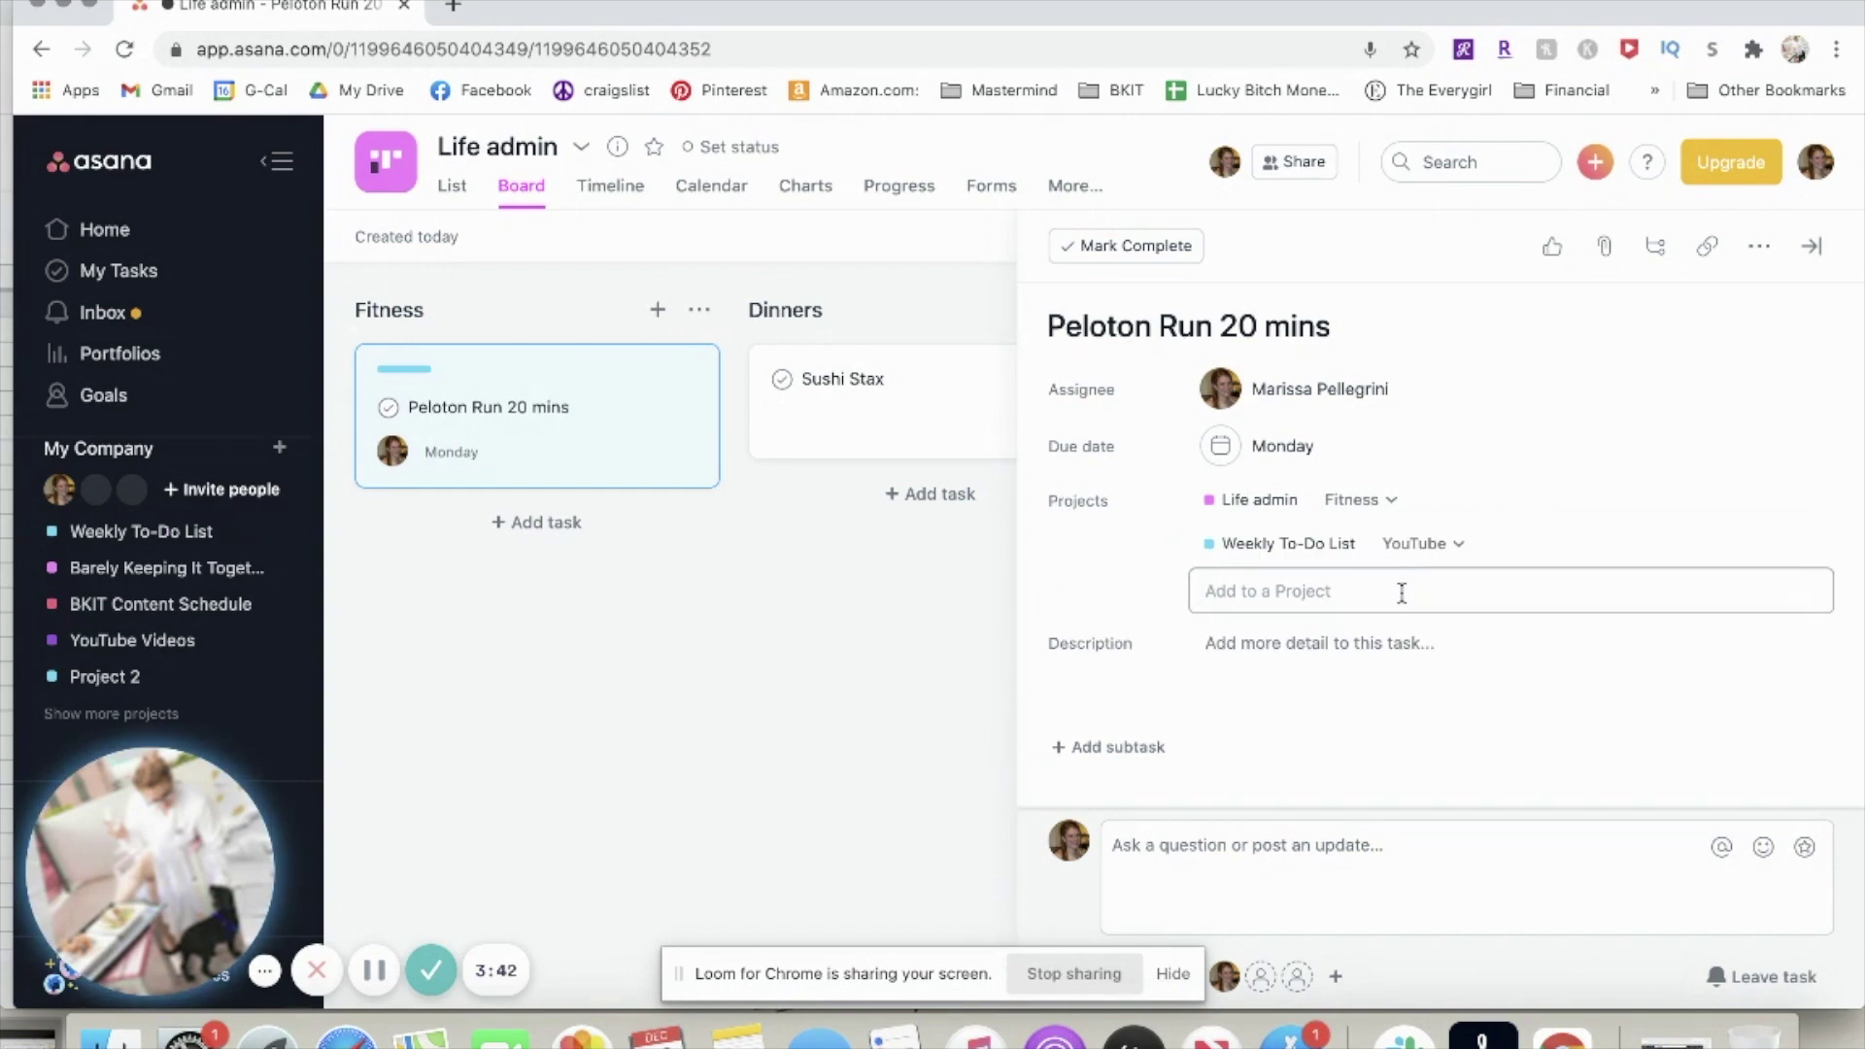
pyautogui.click(1459, 546)
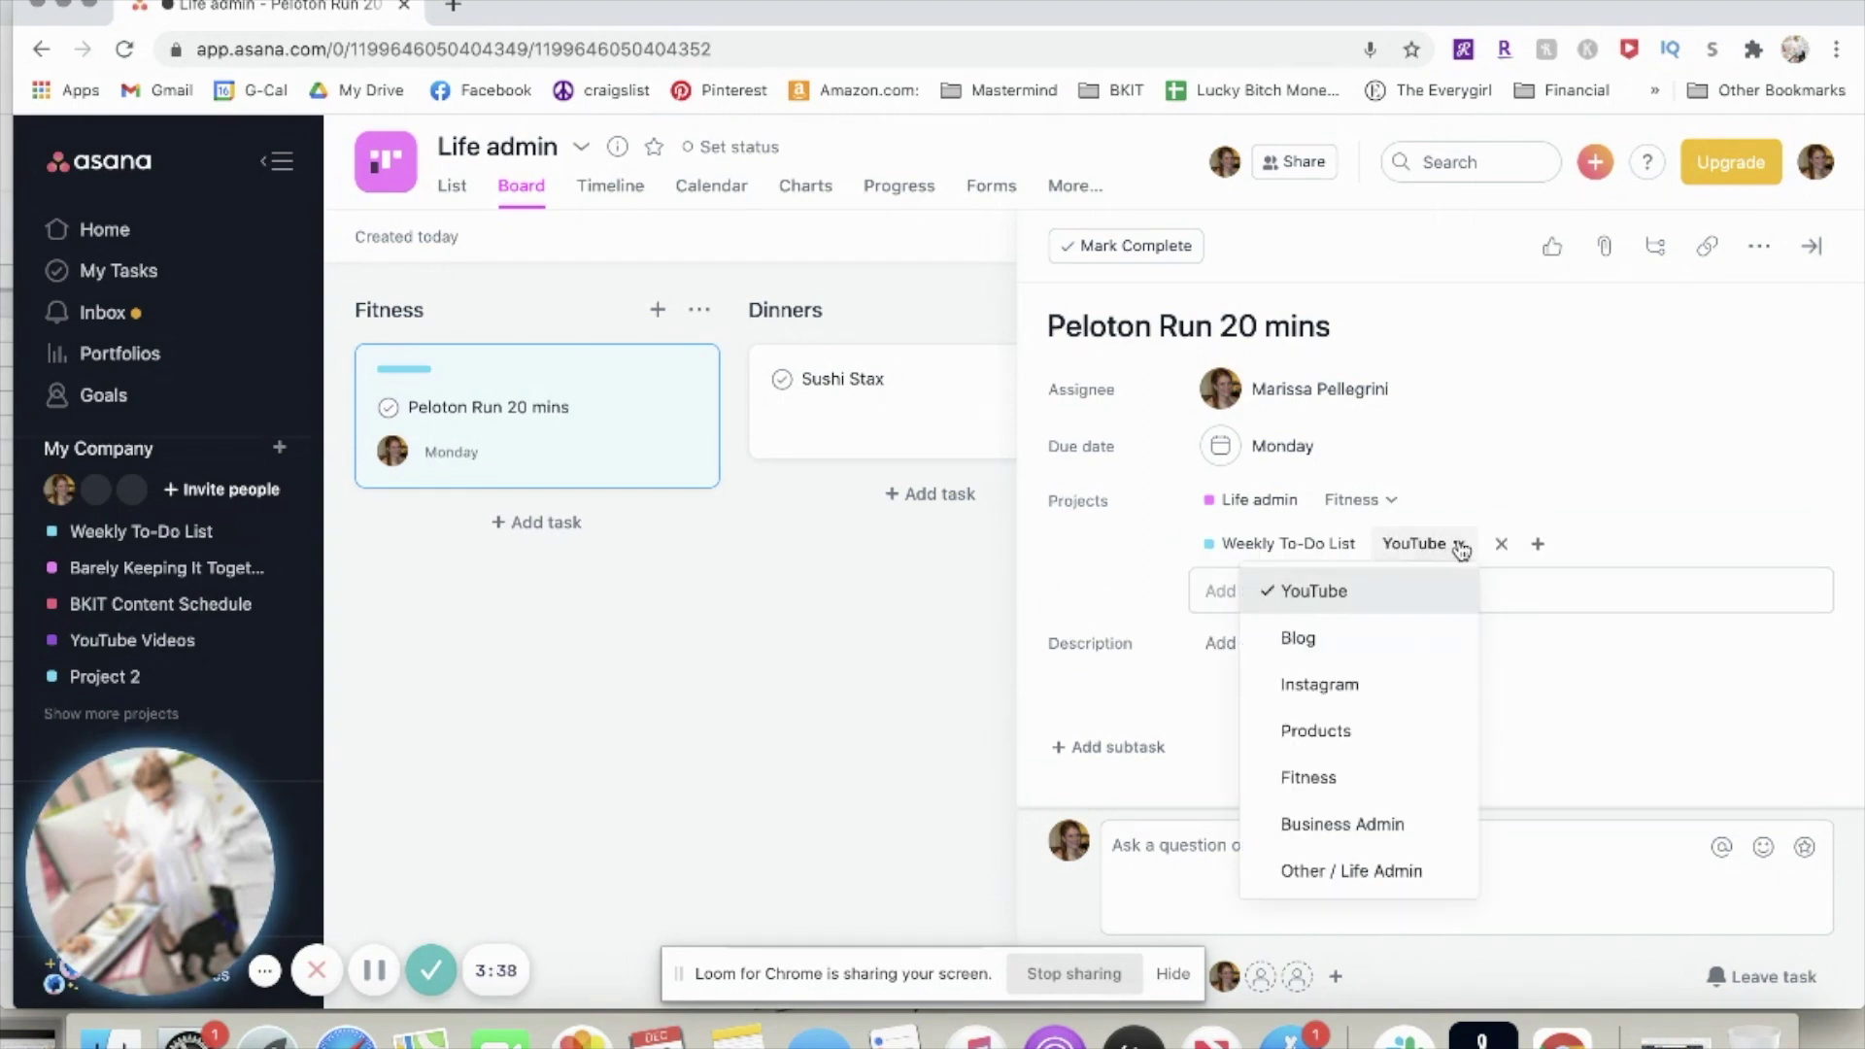
pyautogui.click(1399, 780)
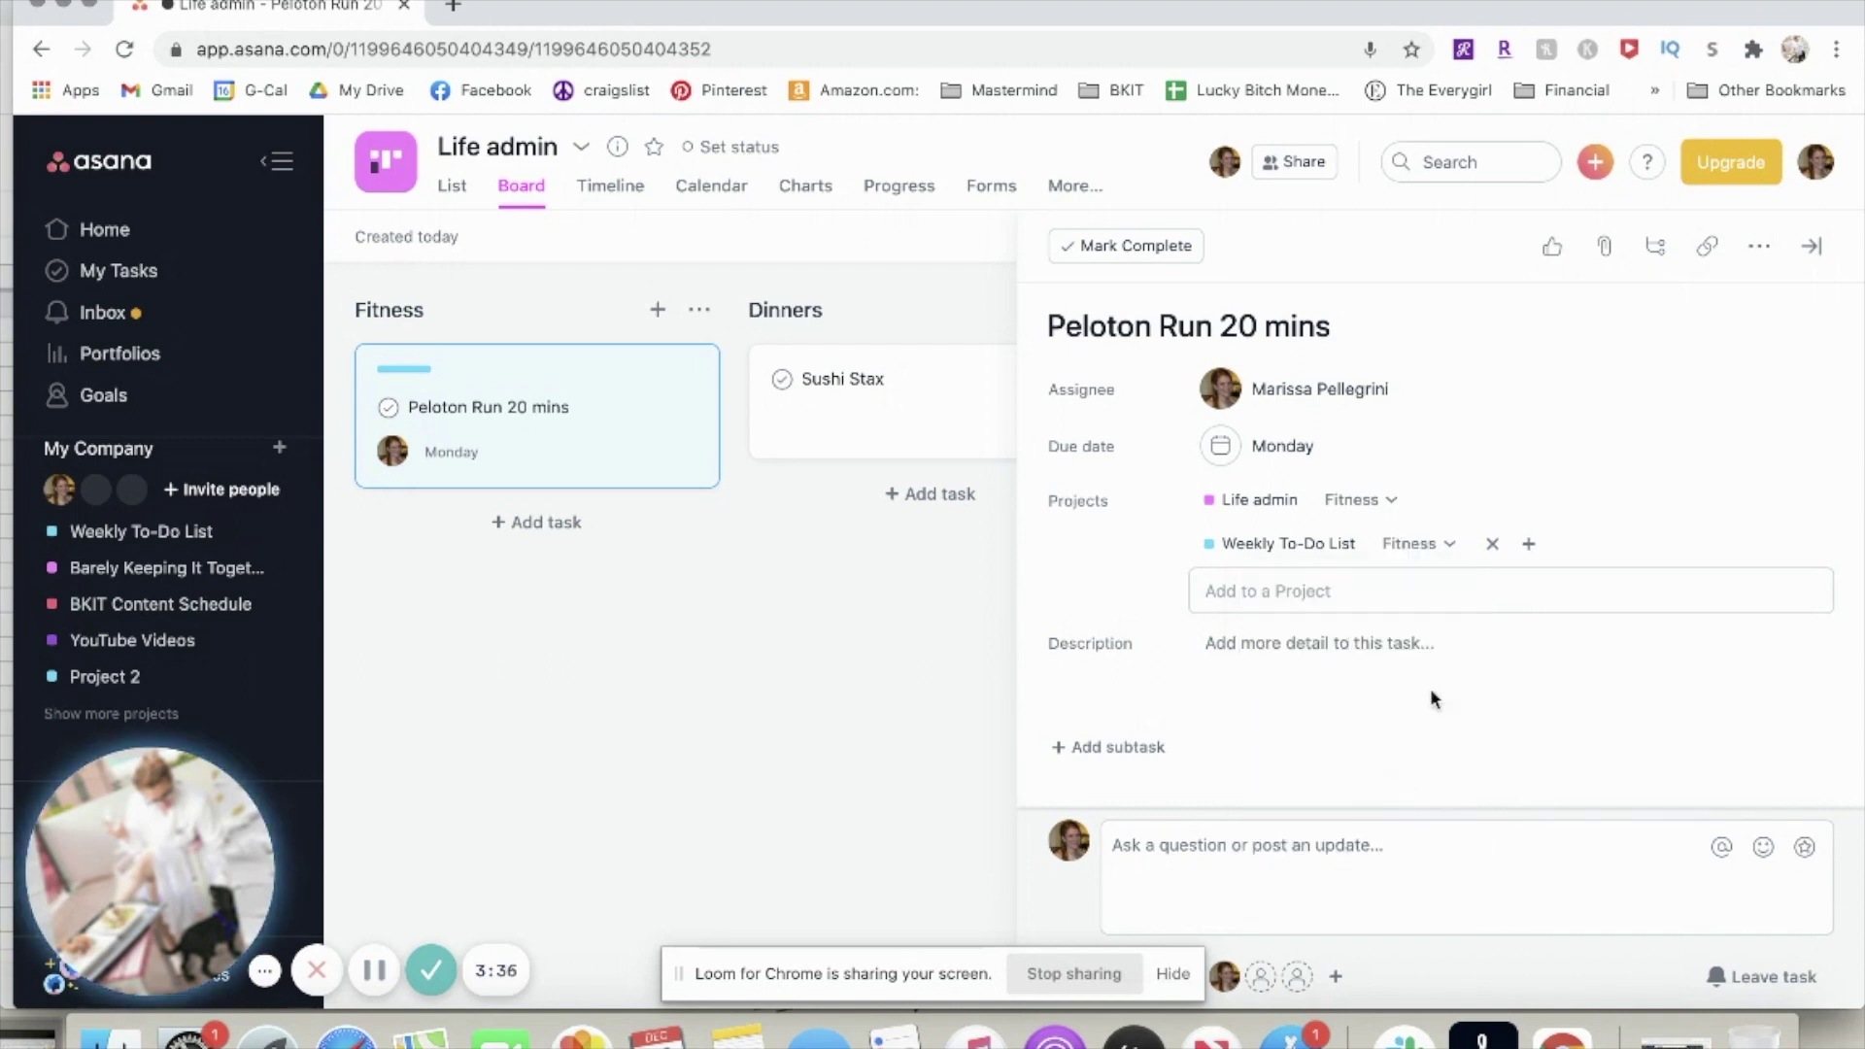
pyautogui.click(679, 774)
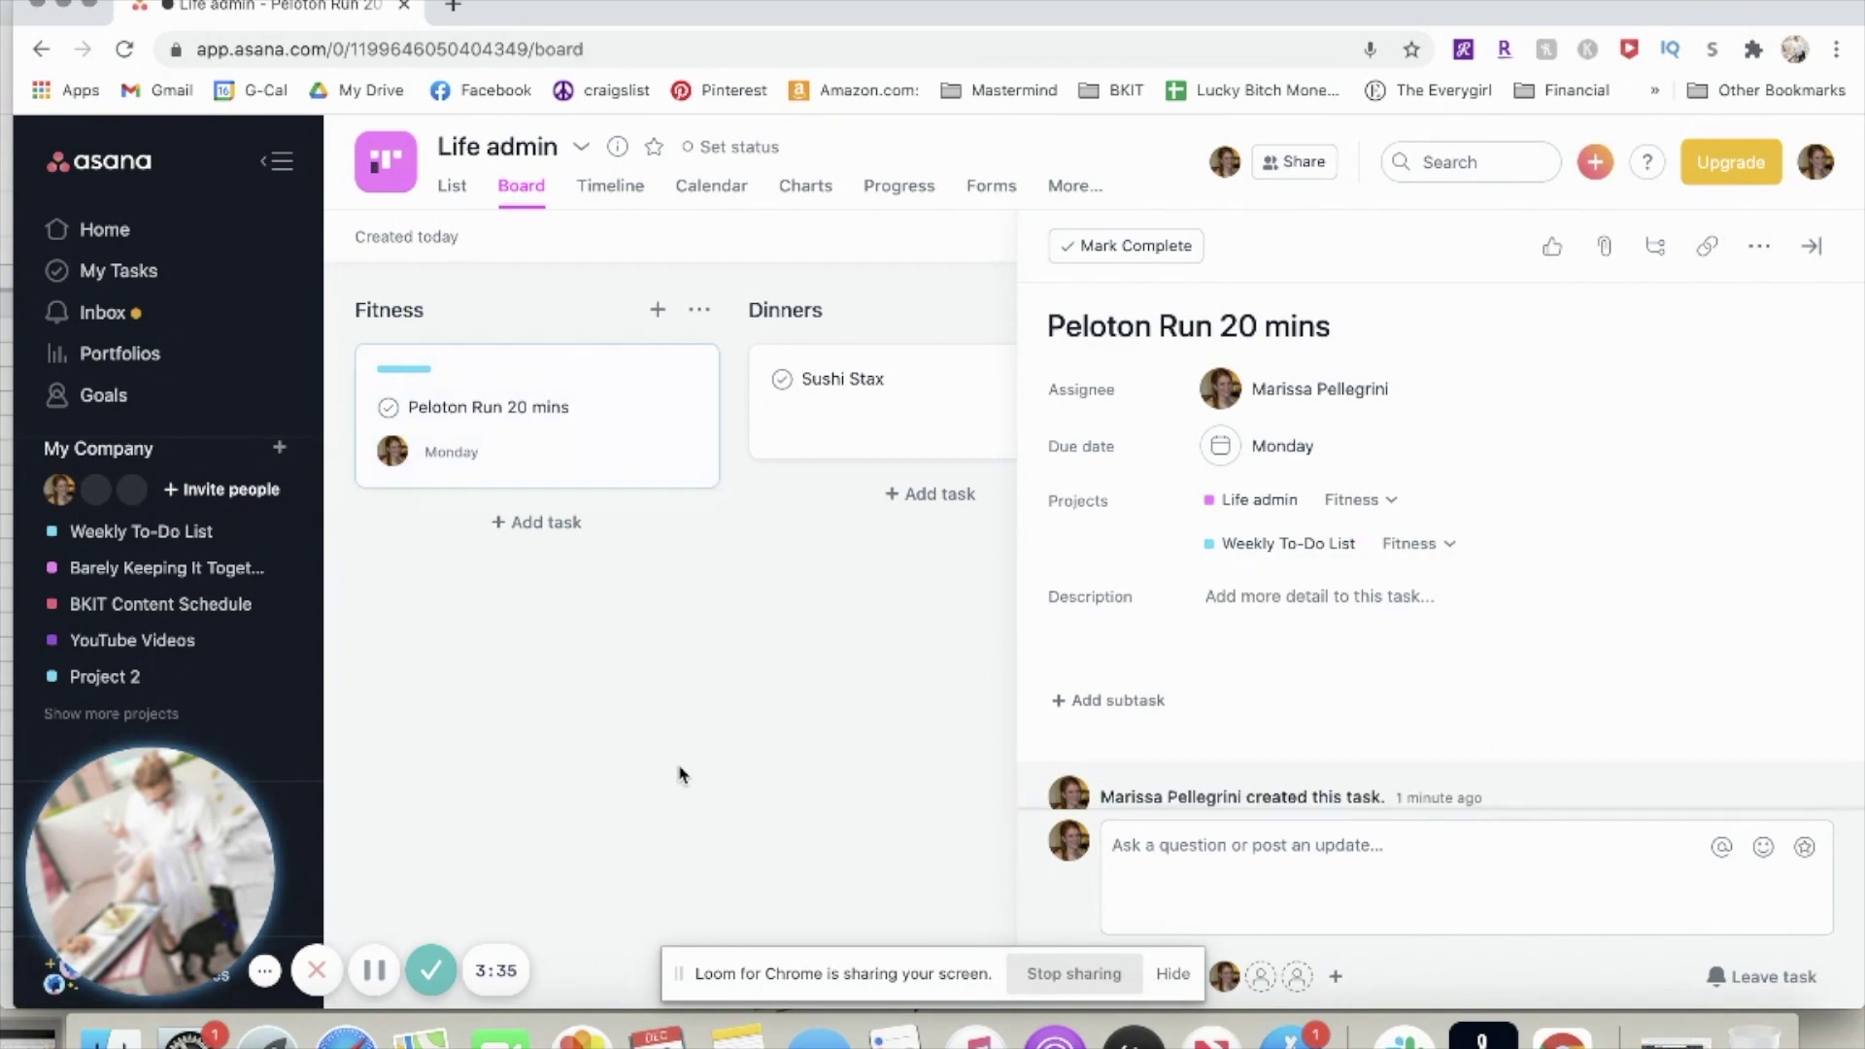
# Open the Weekly To-Do List board and look across its columns
pyautogui.click(134, 531)
pyautogui.hscroll(6, 1258, 641)
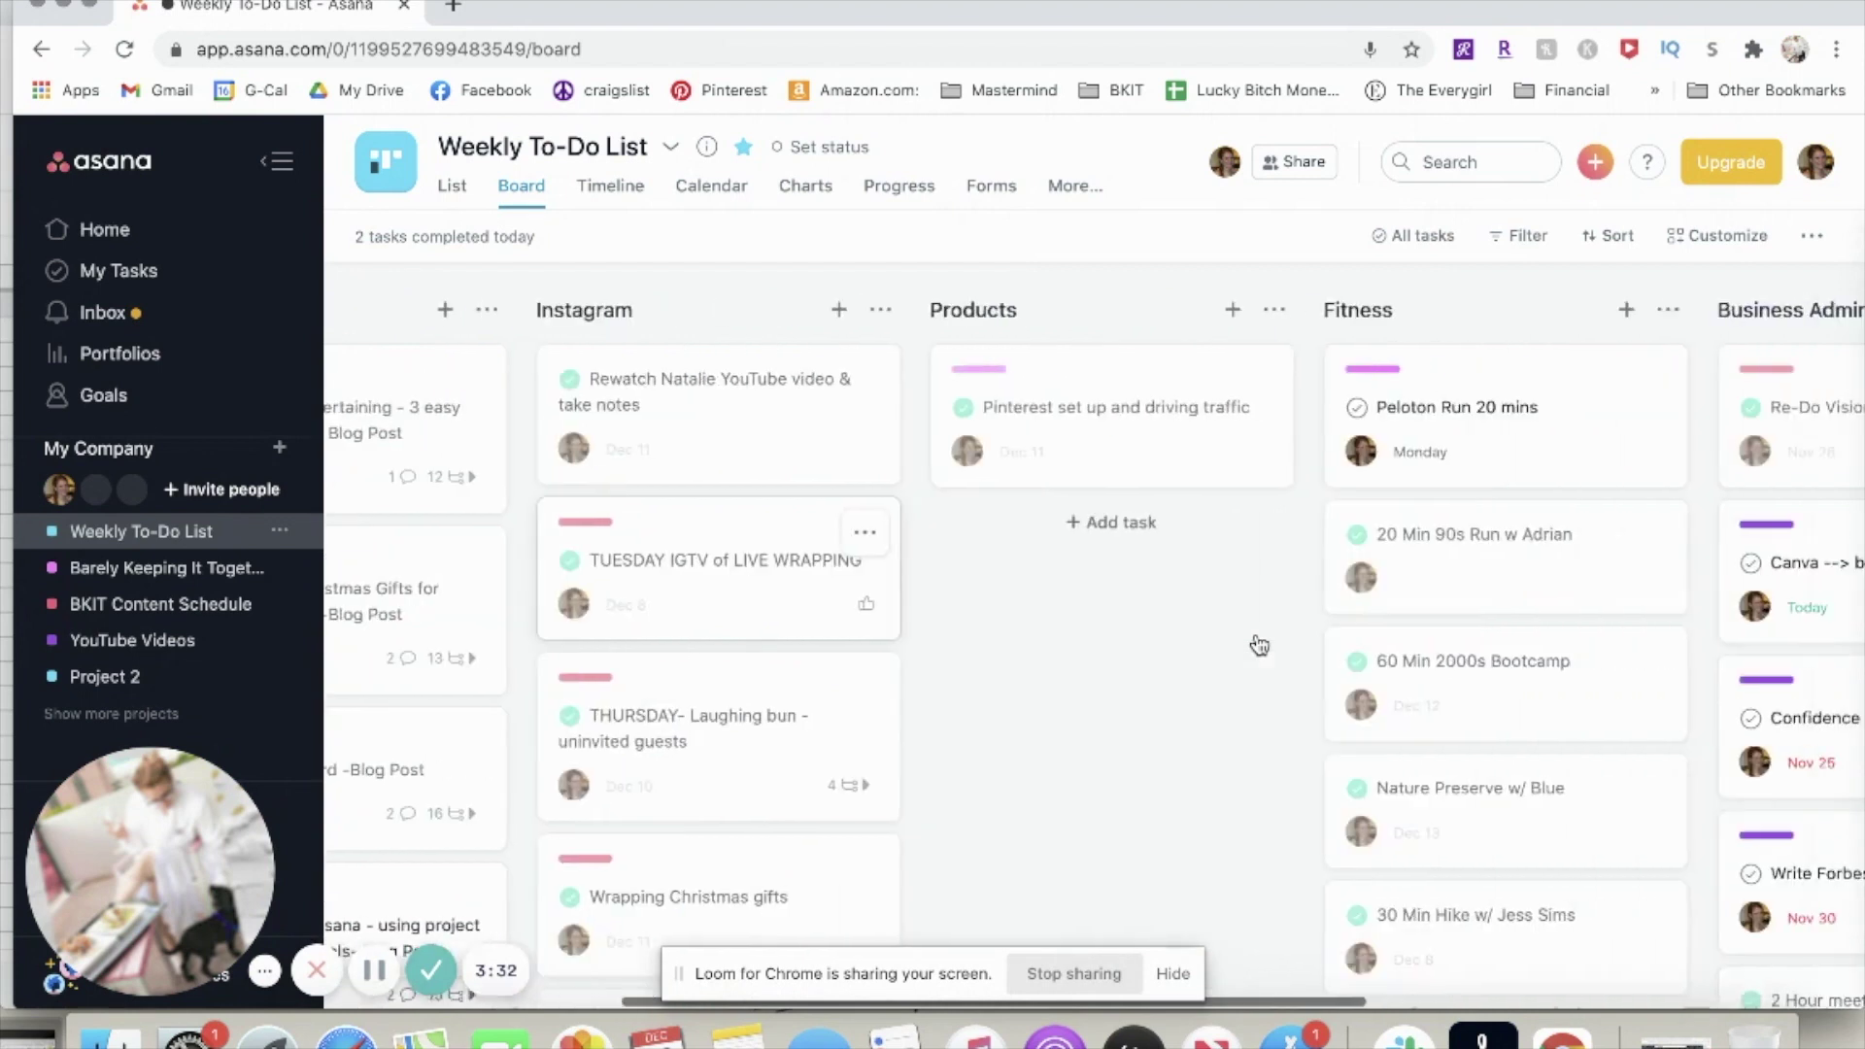
pyautogui.hscroll(3, 1260, 646)
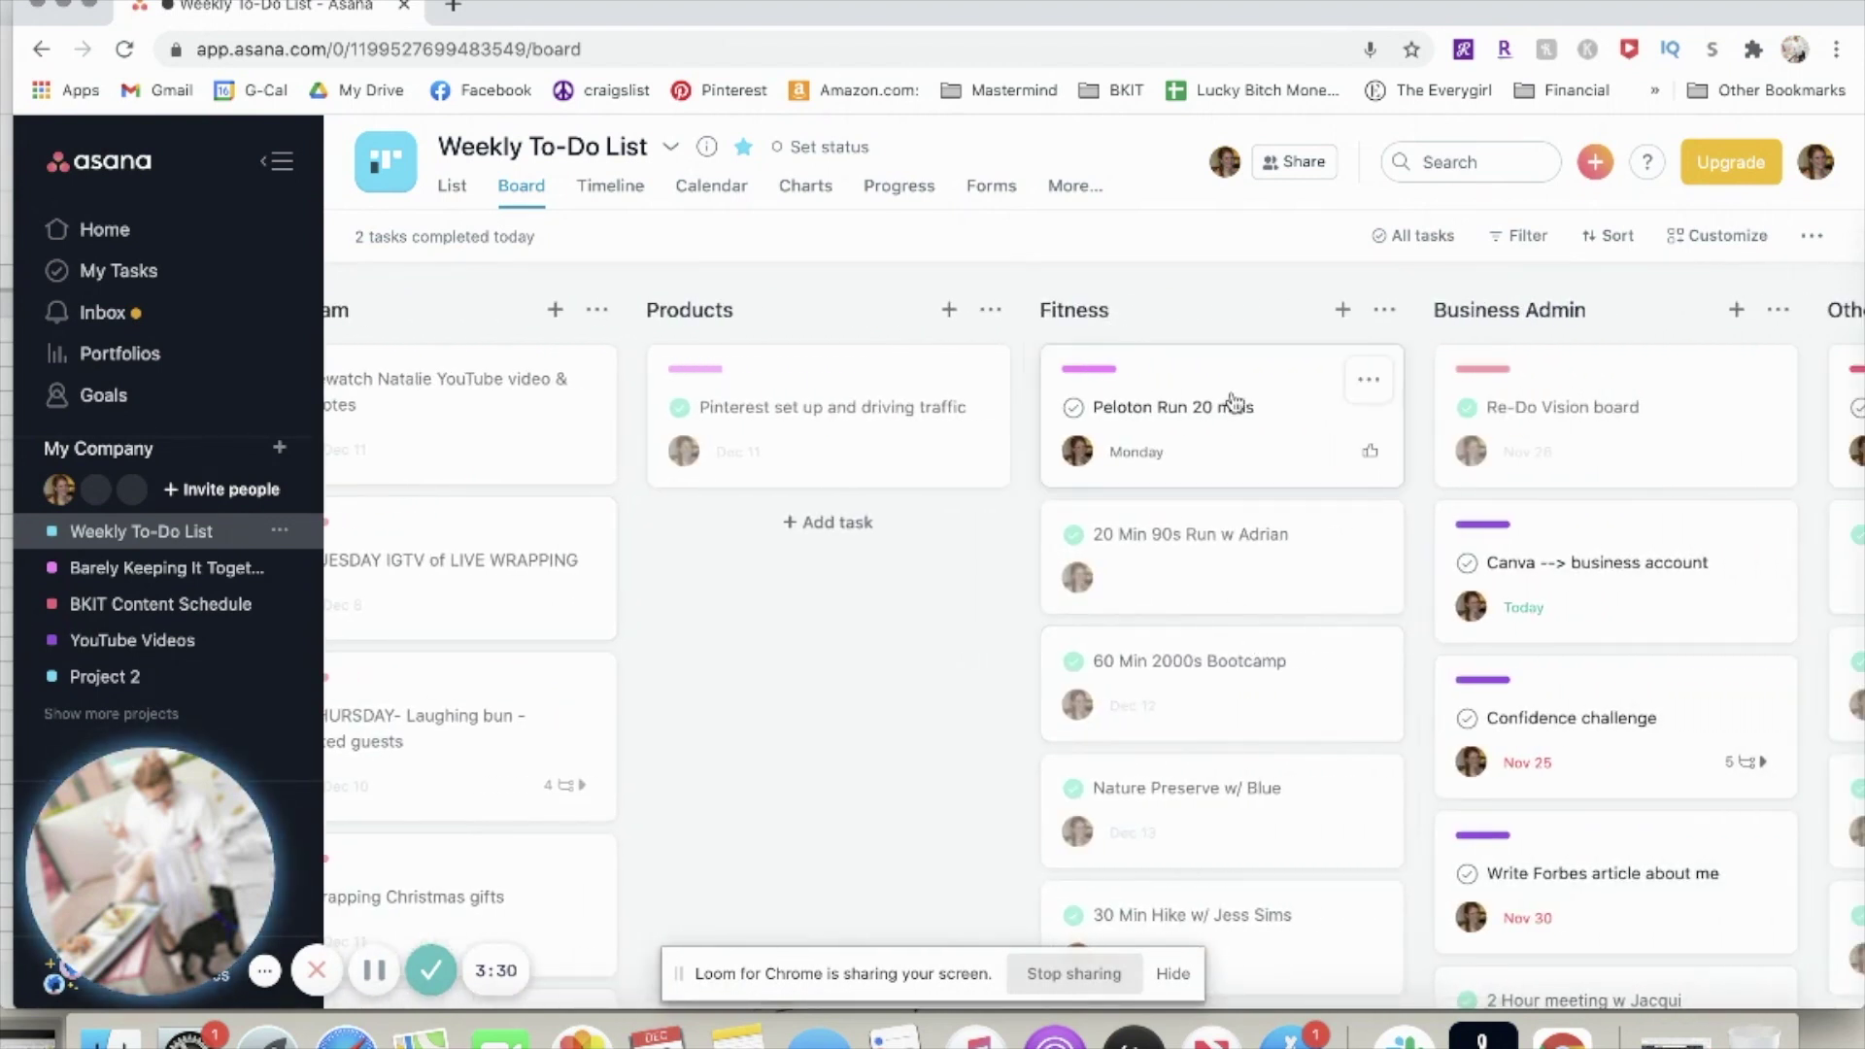
pyautogui.hscroll(-5, 944, 649)
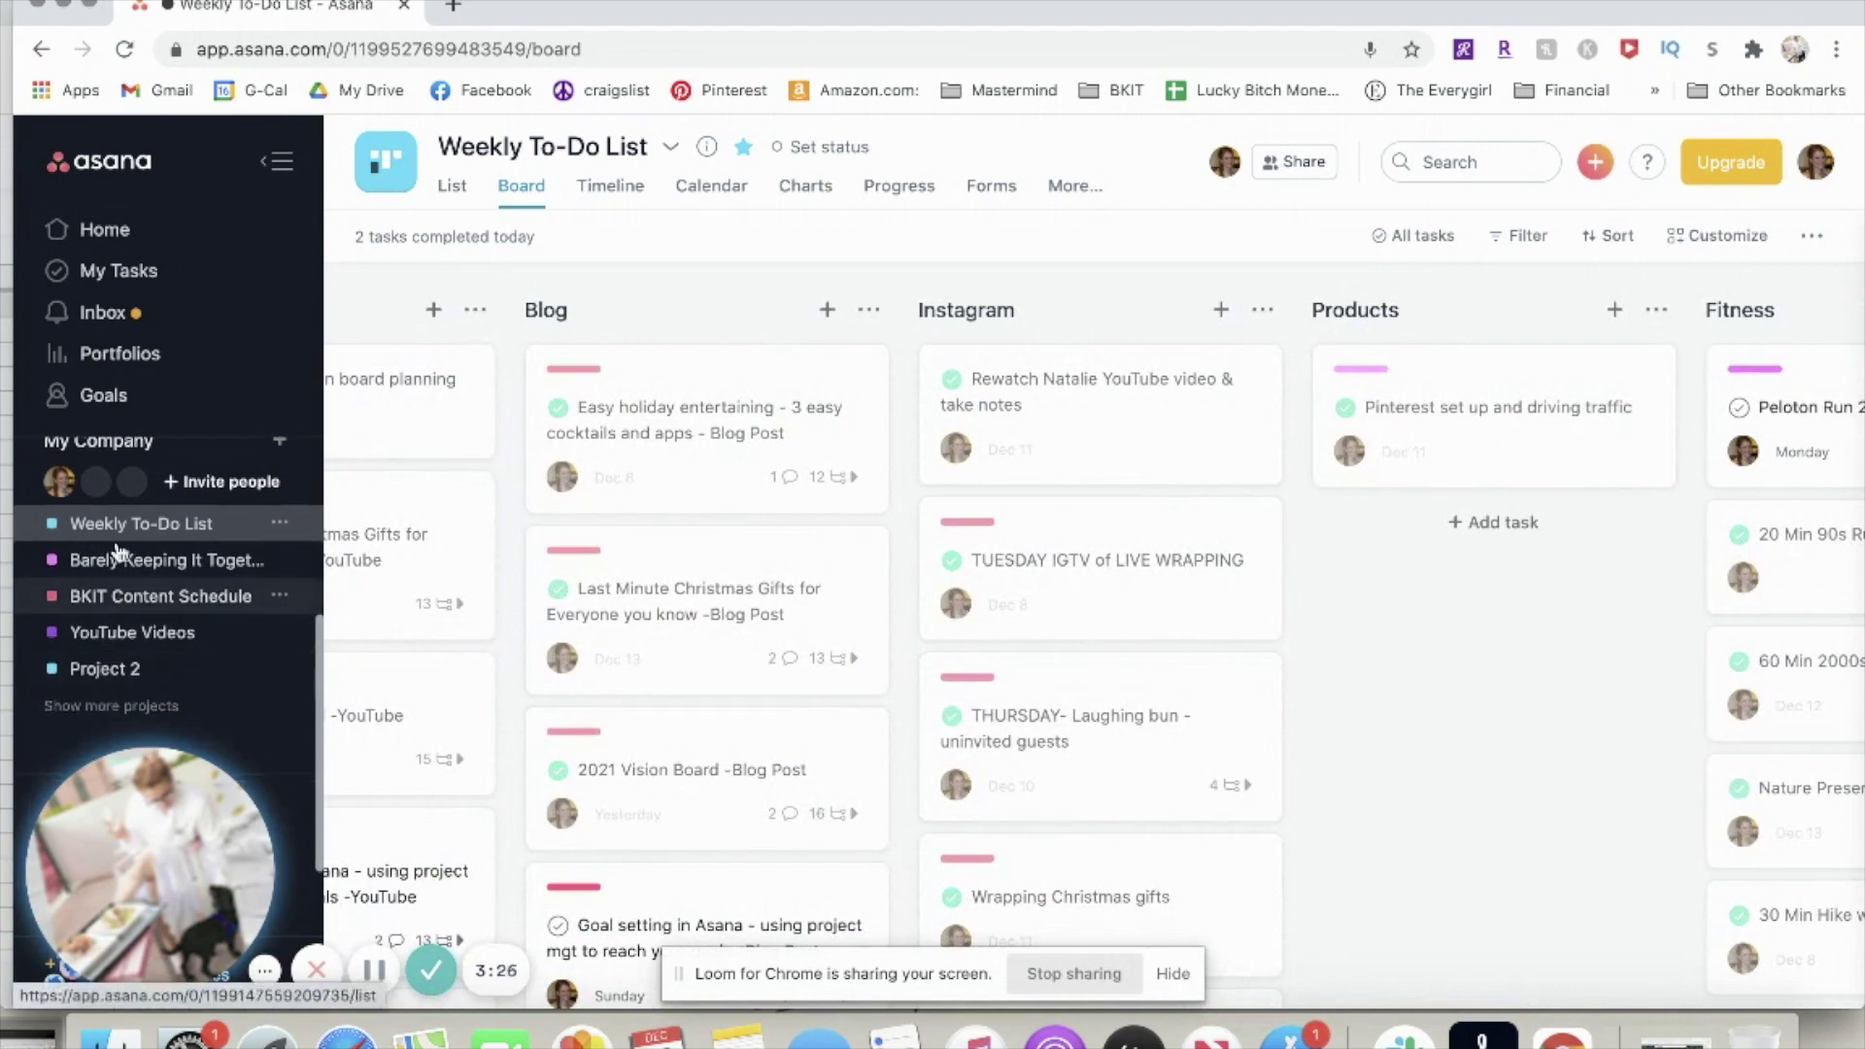
pyautogui.scroll(3, 150, 690)
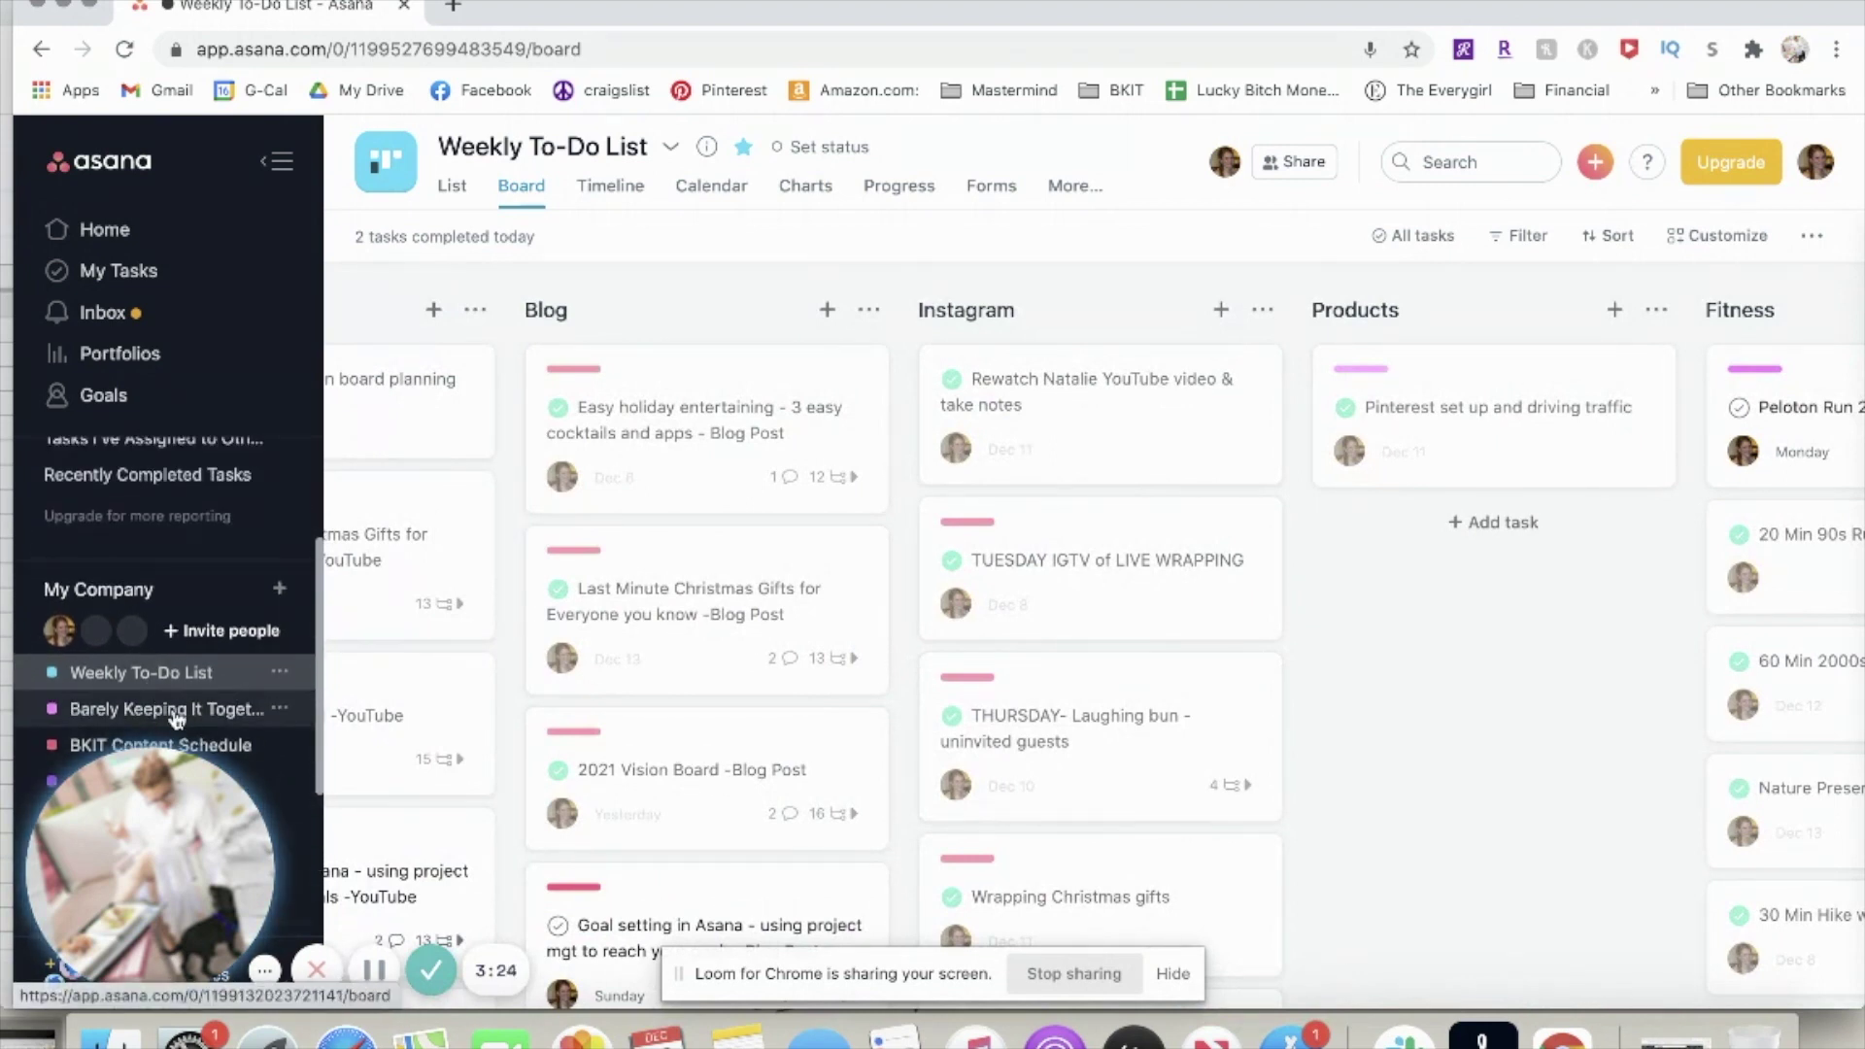
pyautogui.scroll(-2, 176, 717)
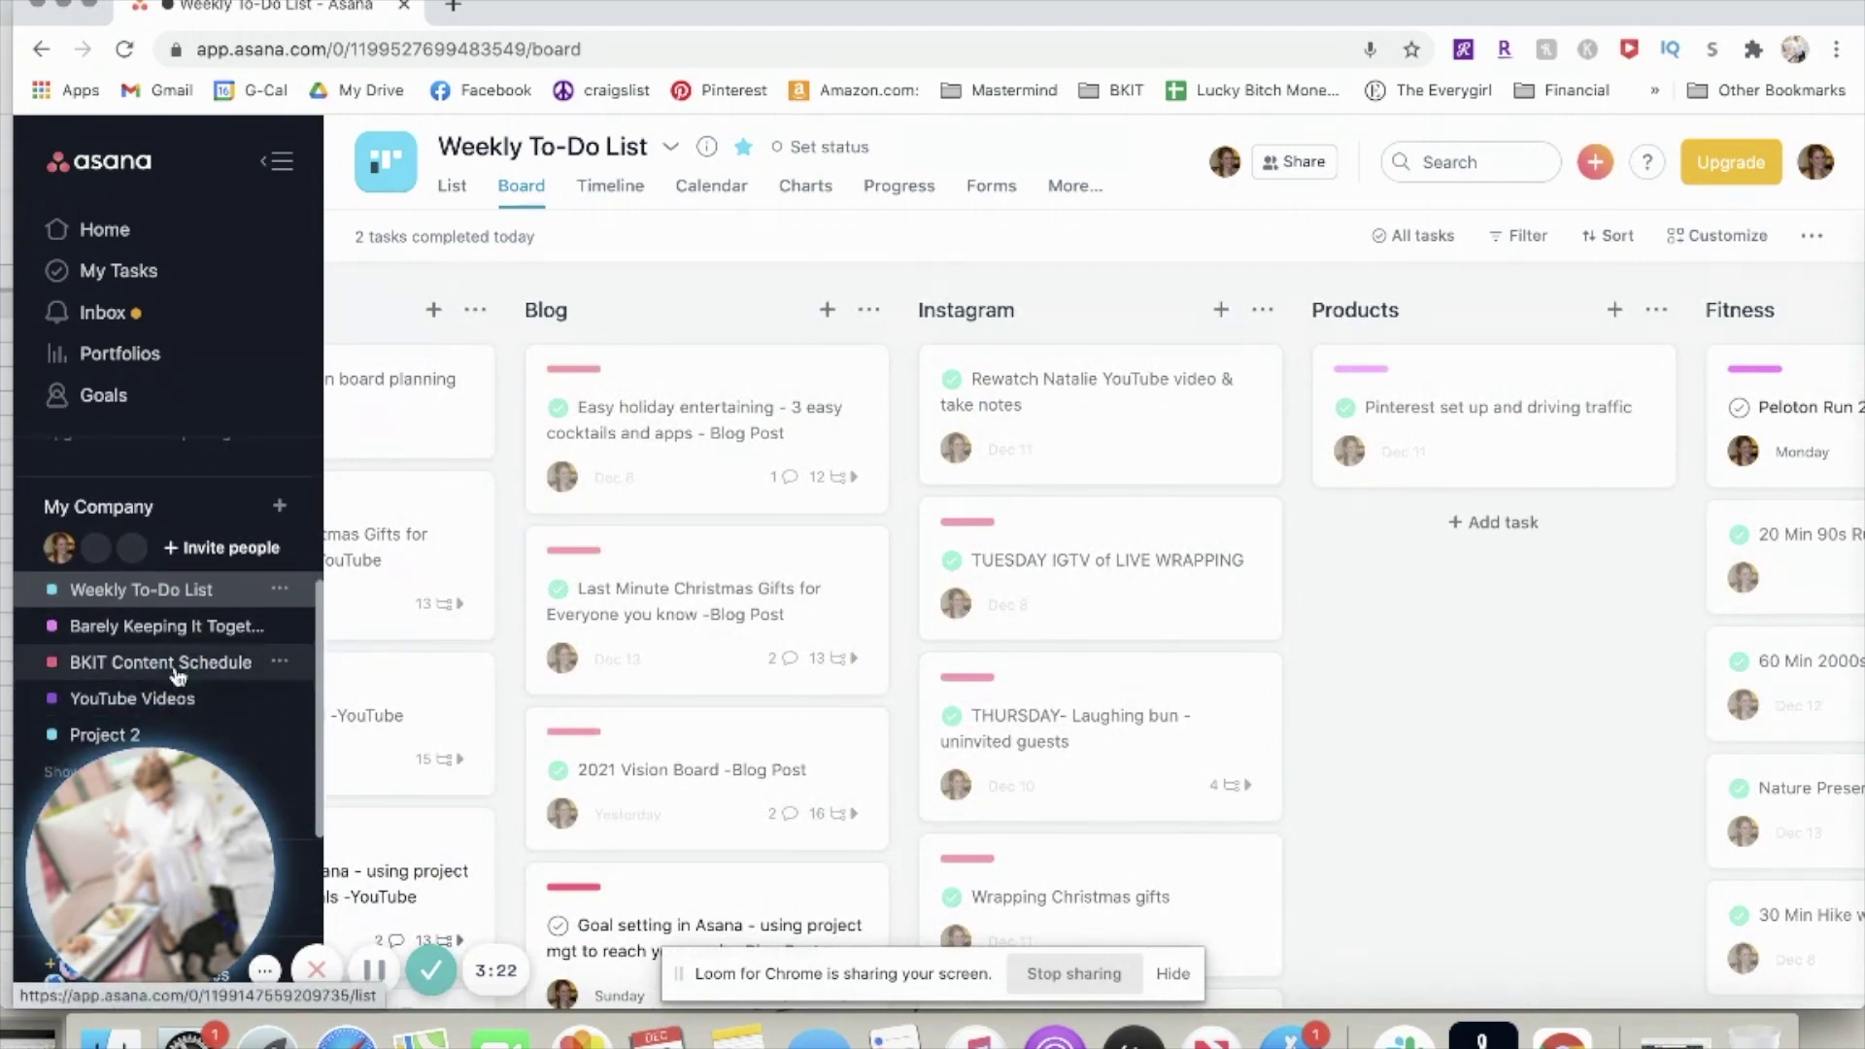
pyautogui.scroll(-1, 222, 668)
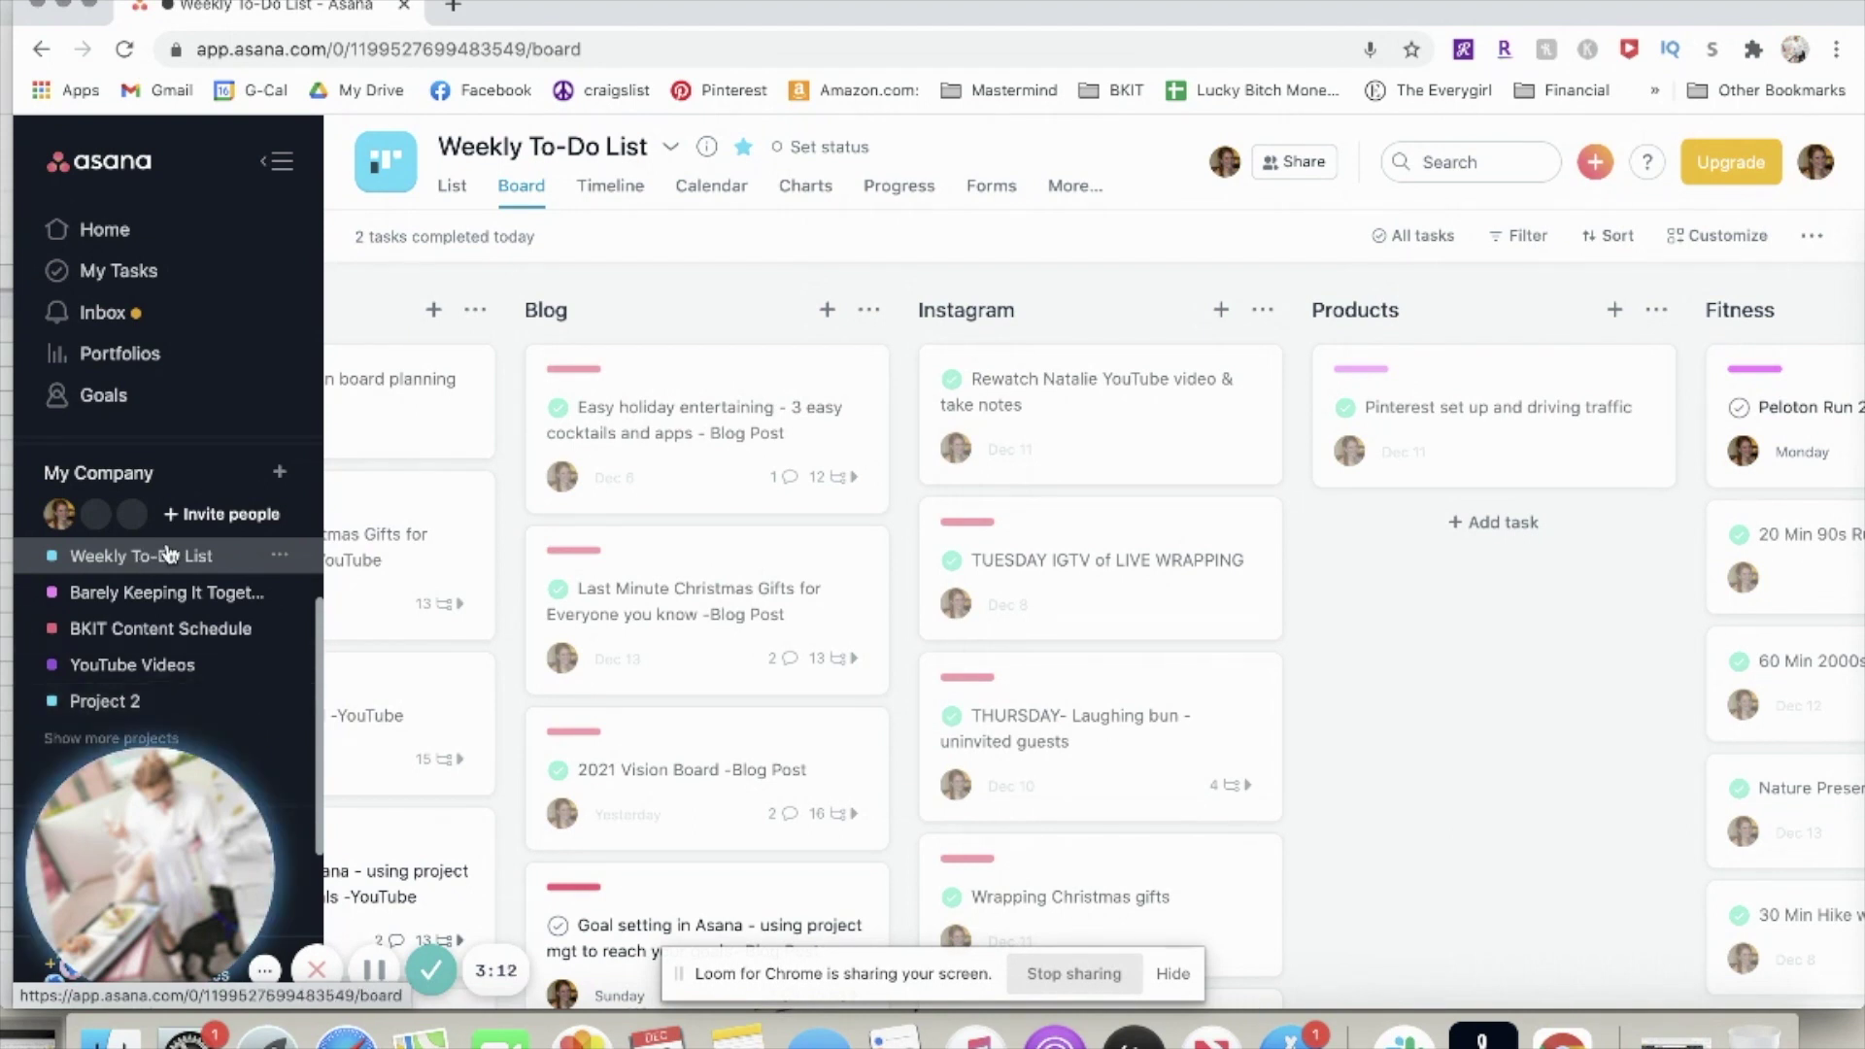
pyautogui.hscroll(-3, 738, 593)
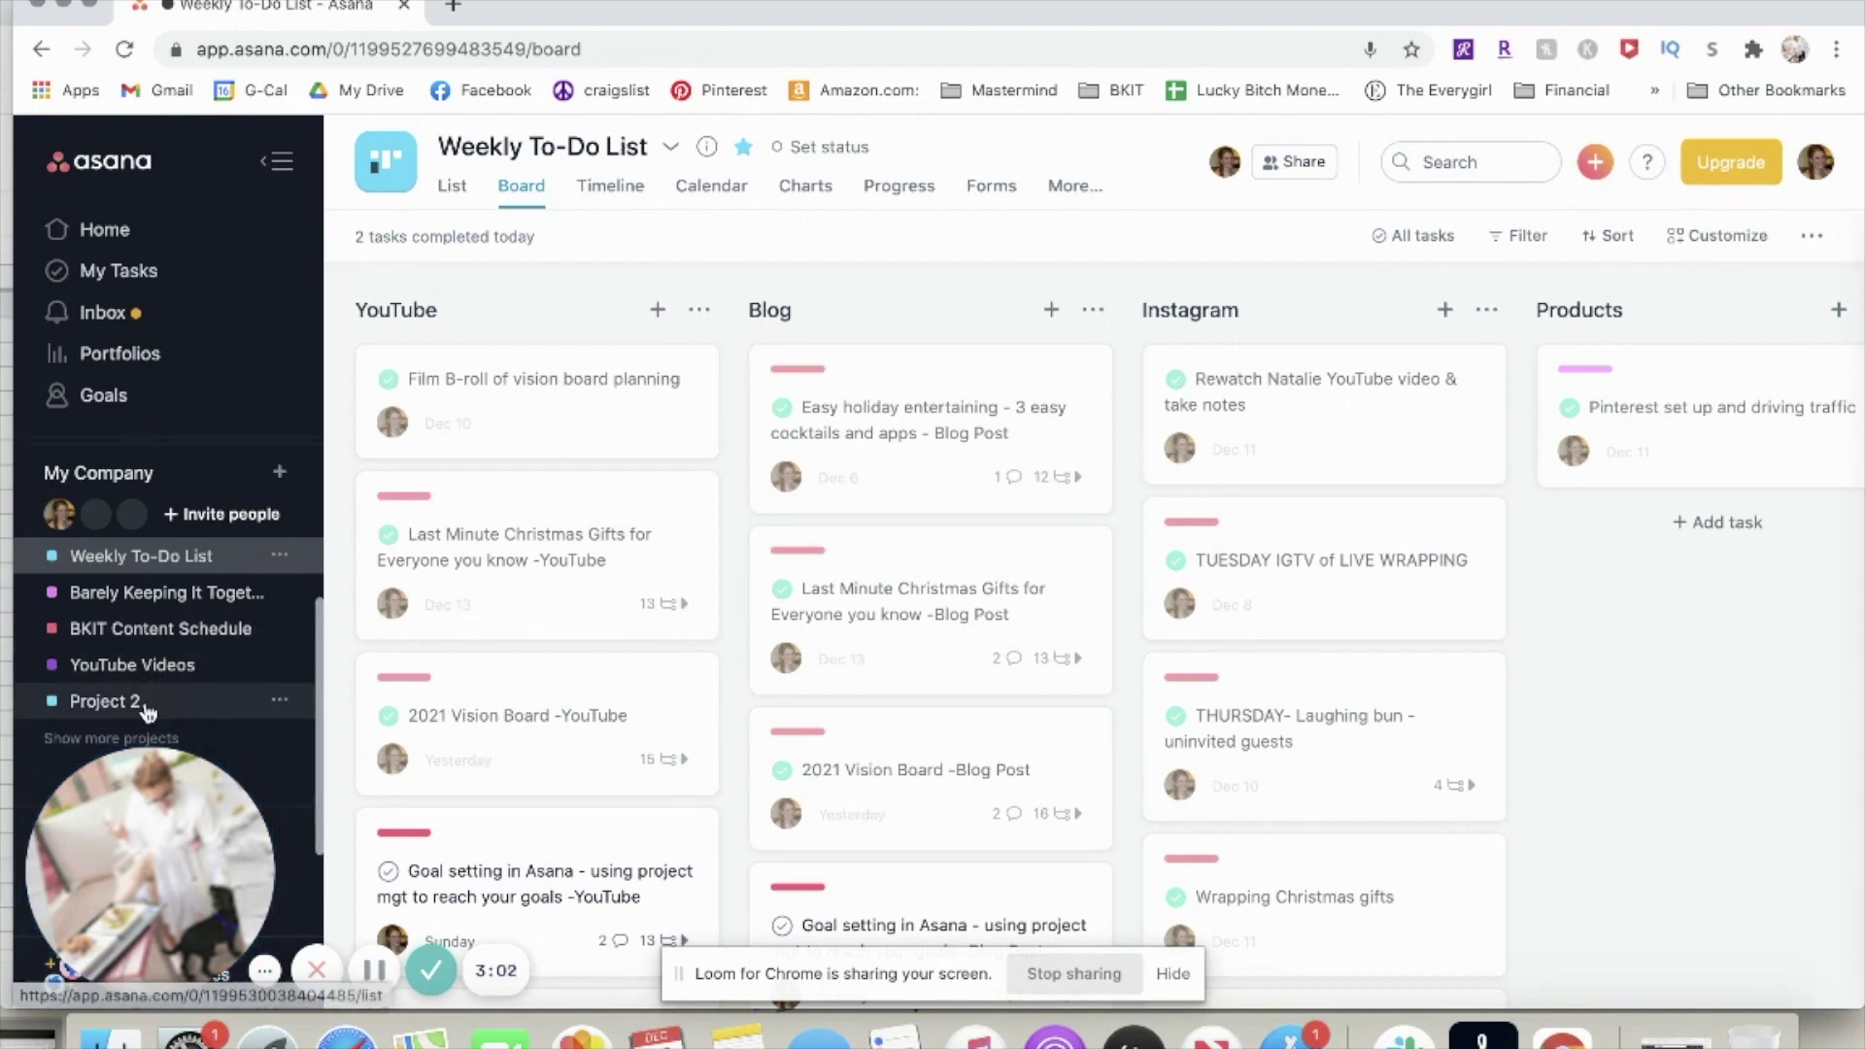
# Expand the sidebar to show all projects down to Life admin
pyautogui.scroll(-3, 158, 632)
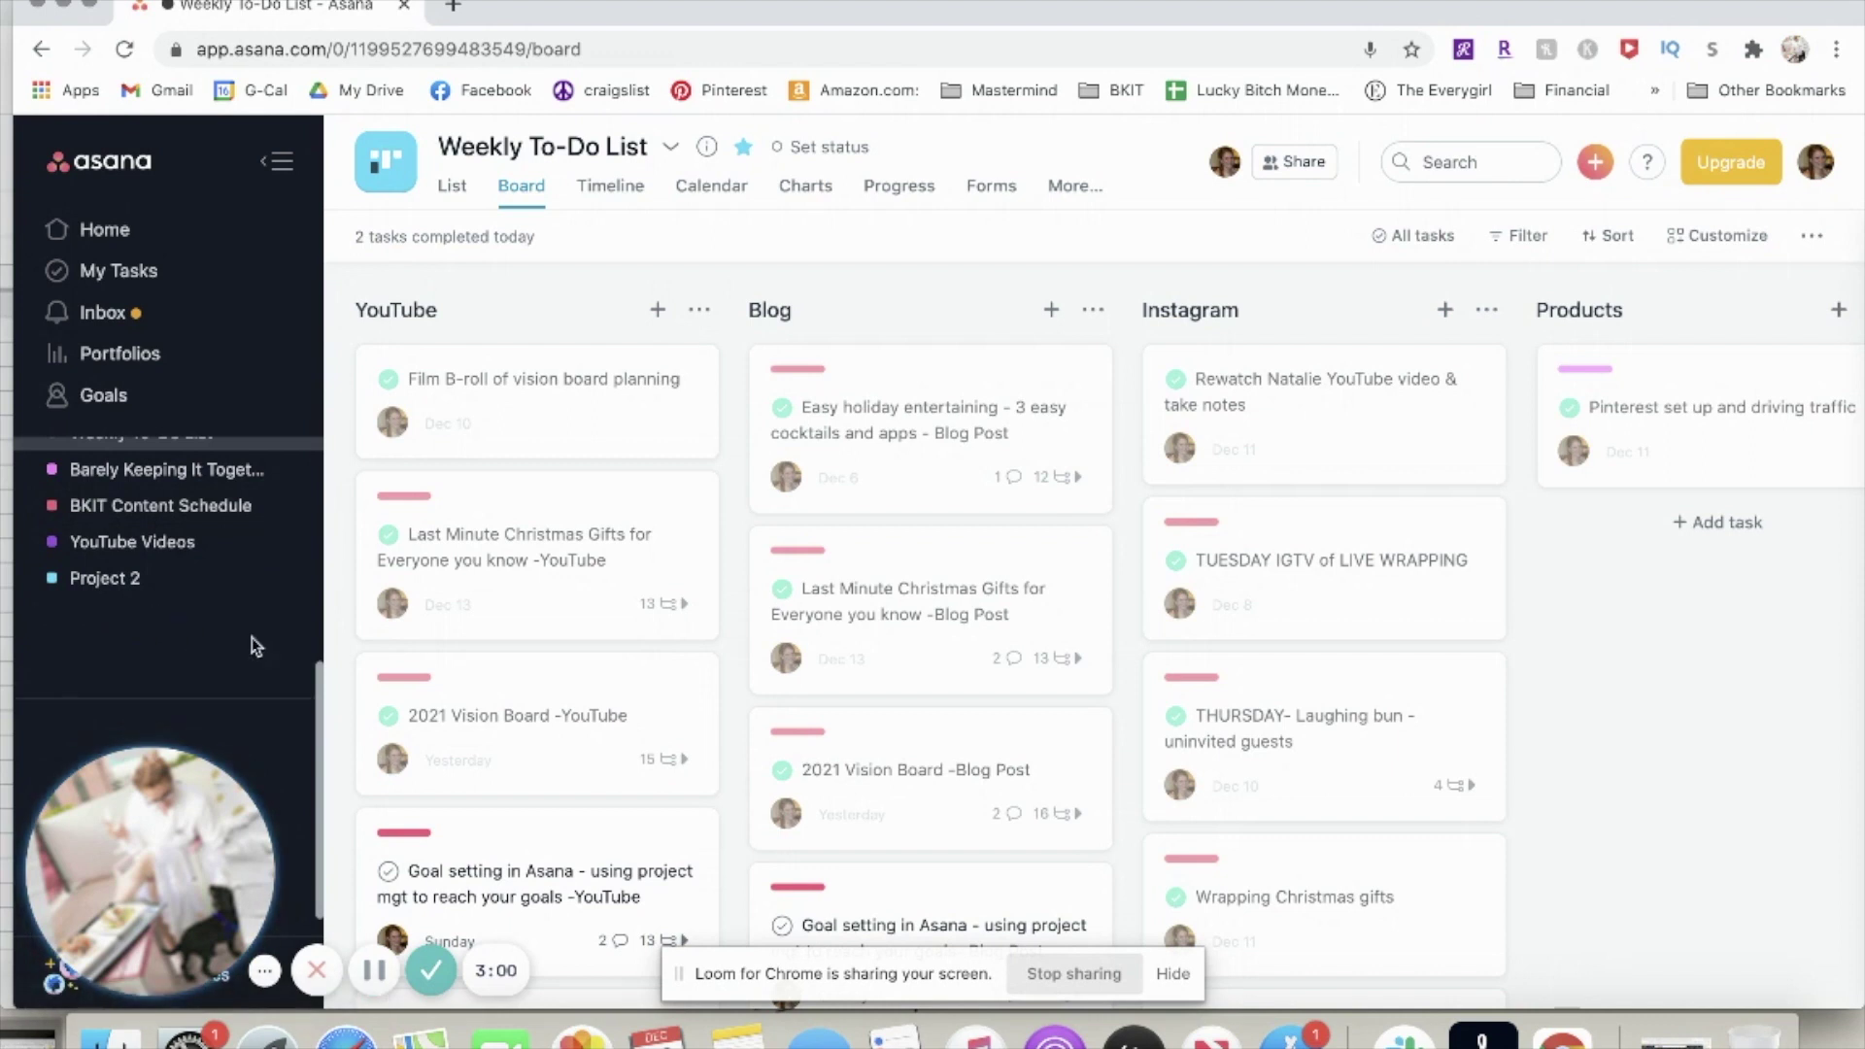
pyautogui.click(157, 622)
pyautogui.scroll(-2, 155, 602)
# On the Life admin board, append '- Workout 5 times per week' to the Fitness title
pyautogui.click(143, 581)
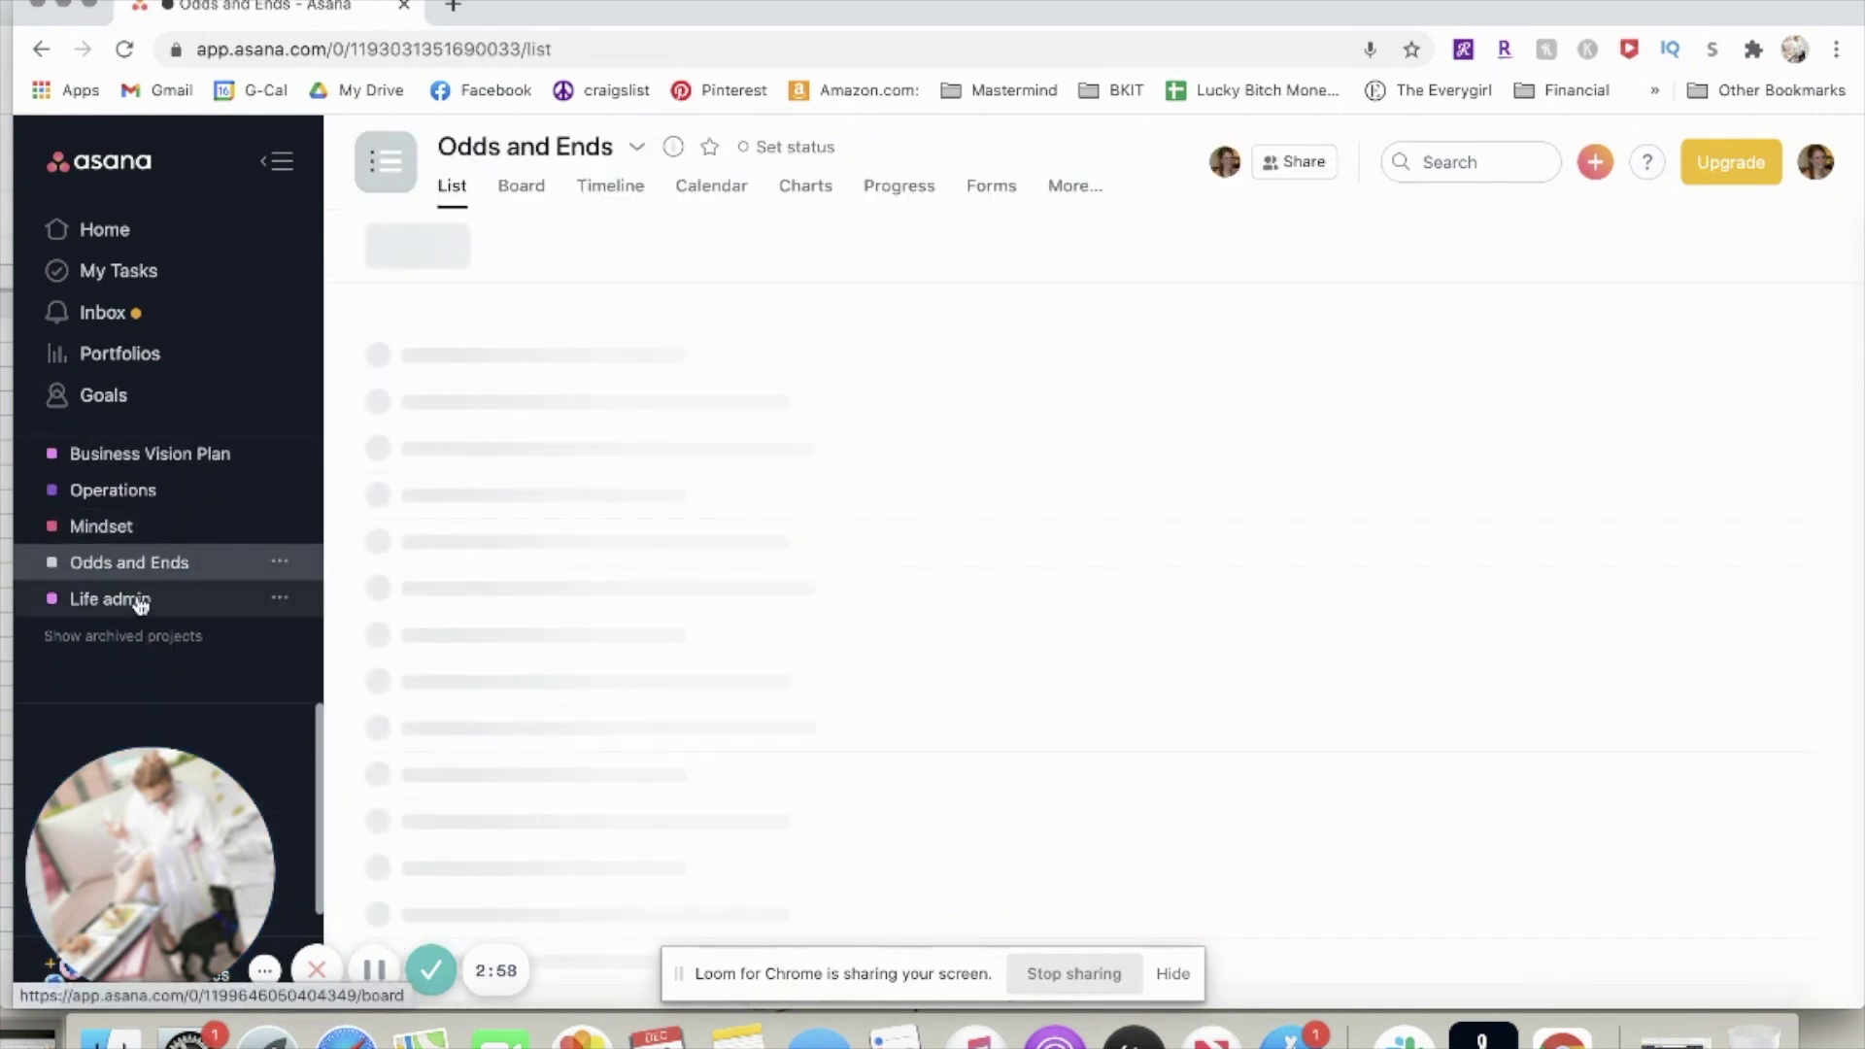
pyautogui.click(136, 600)
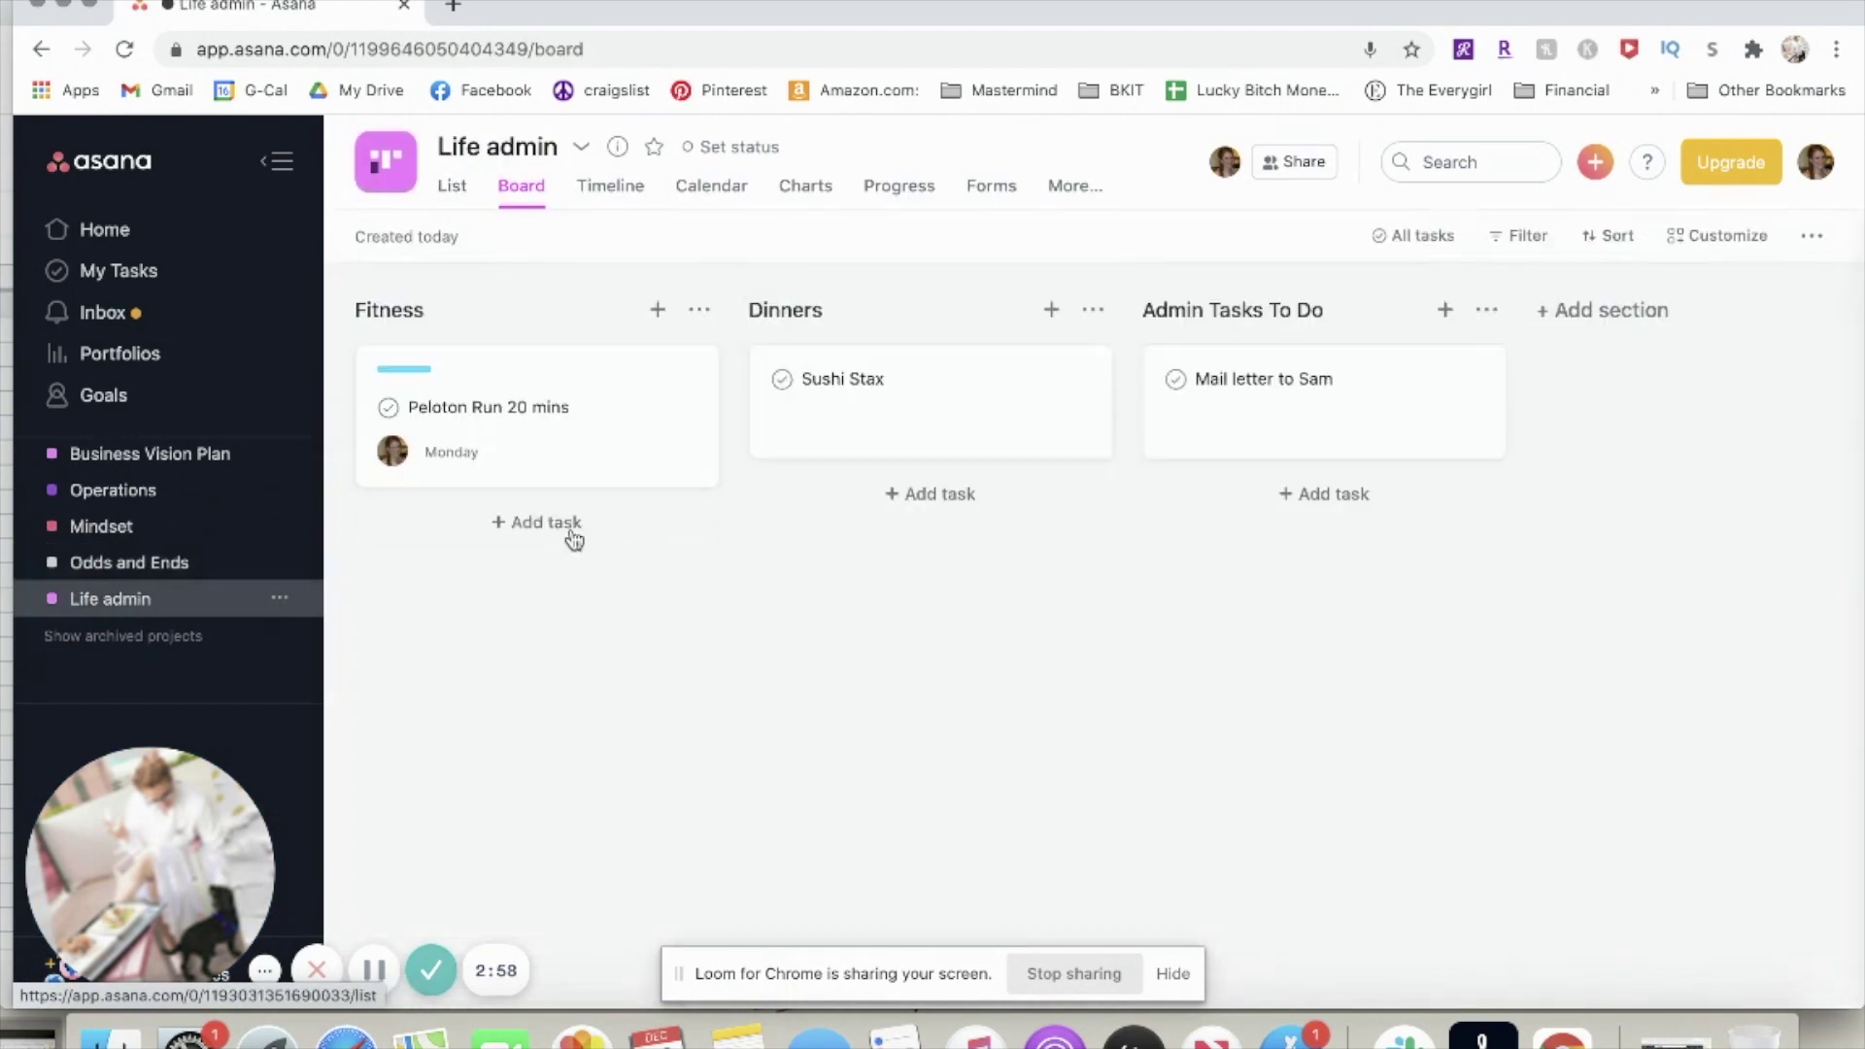
pyautogui.click(454, 310)
pyautogui.write('- Workout 2')
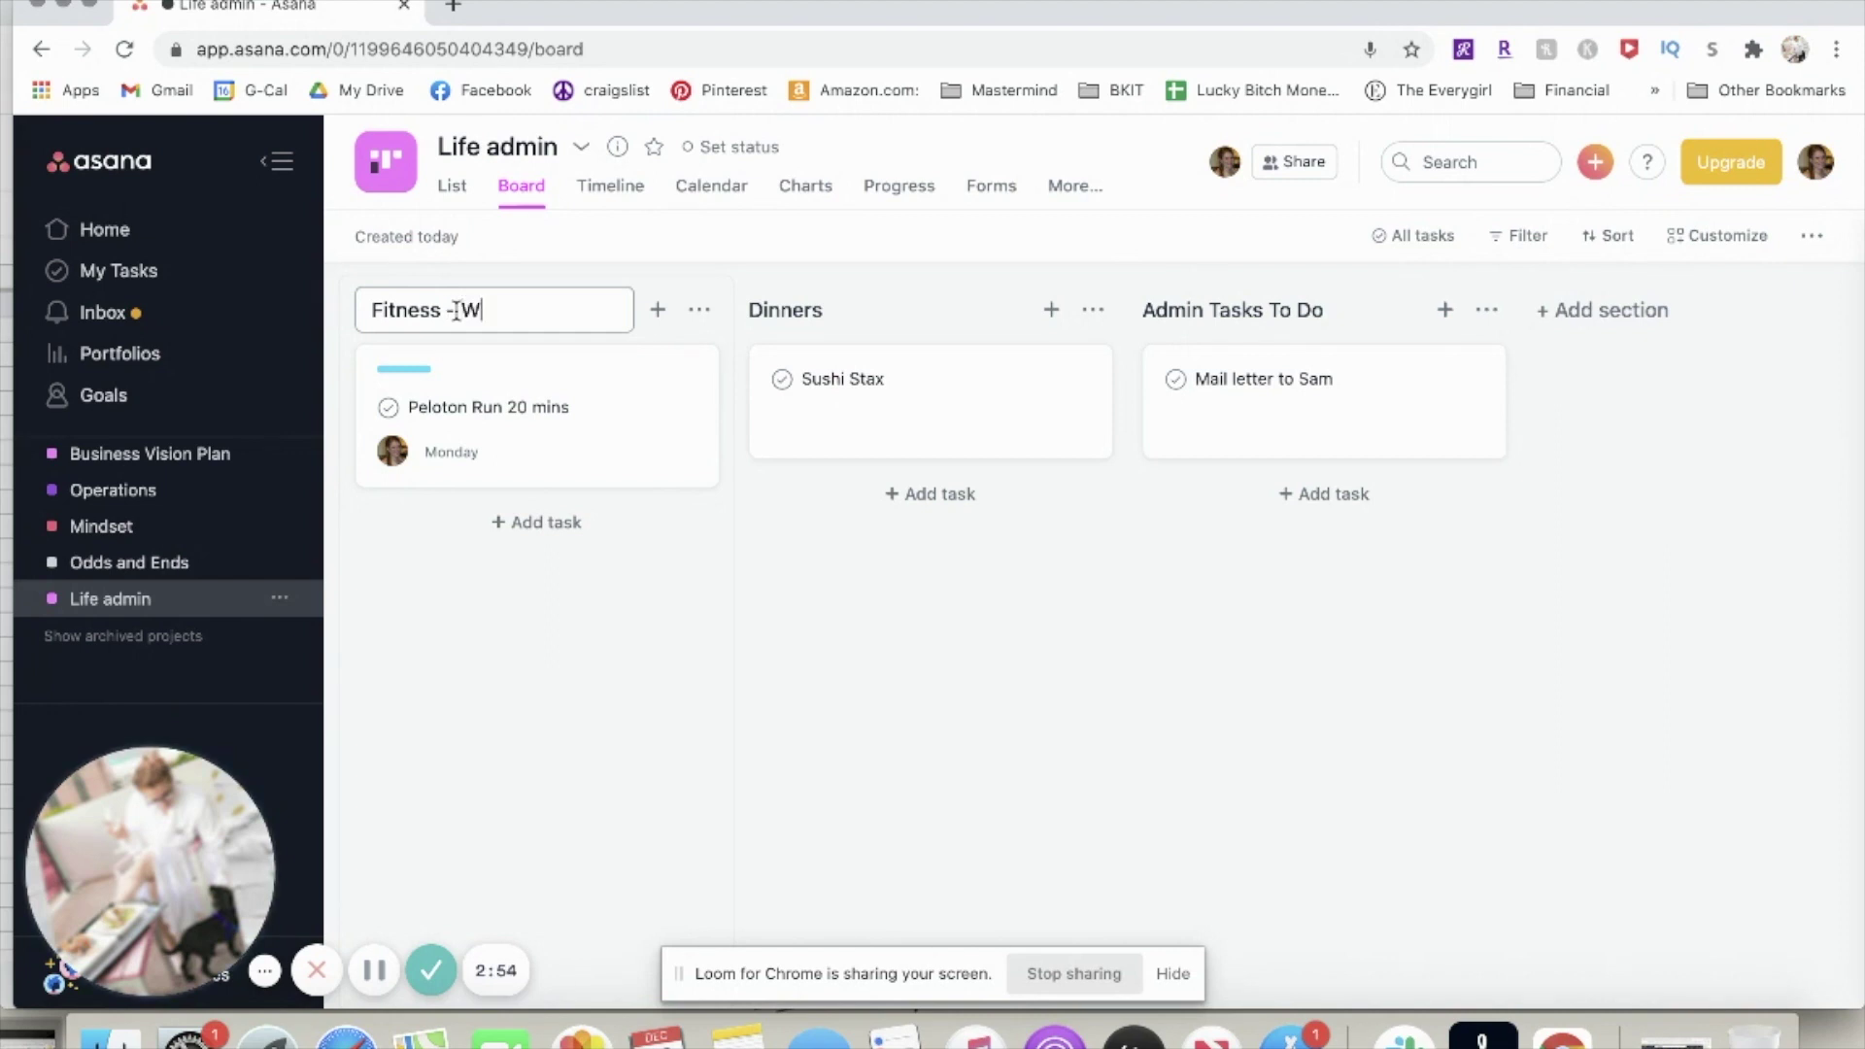
pyautogui.press('BackSpace')
pyautogui.press('BackSpace')
pyautogui.press('BackSpace')
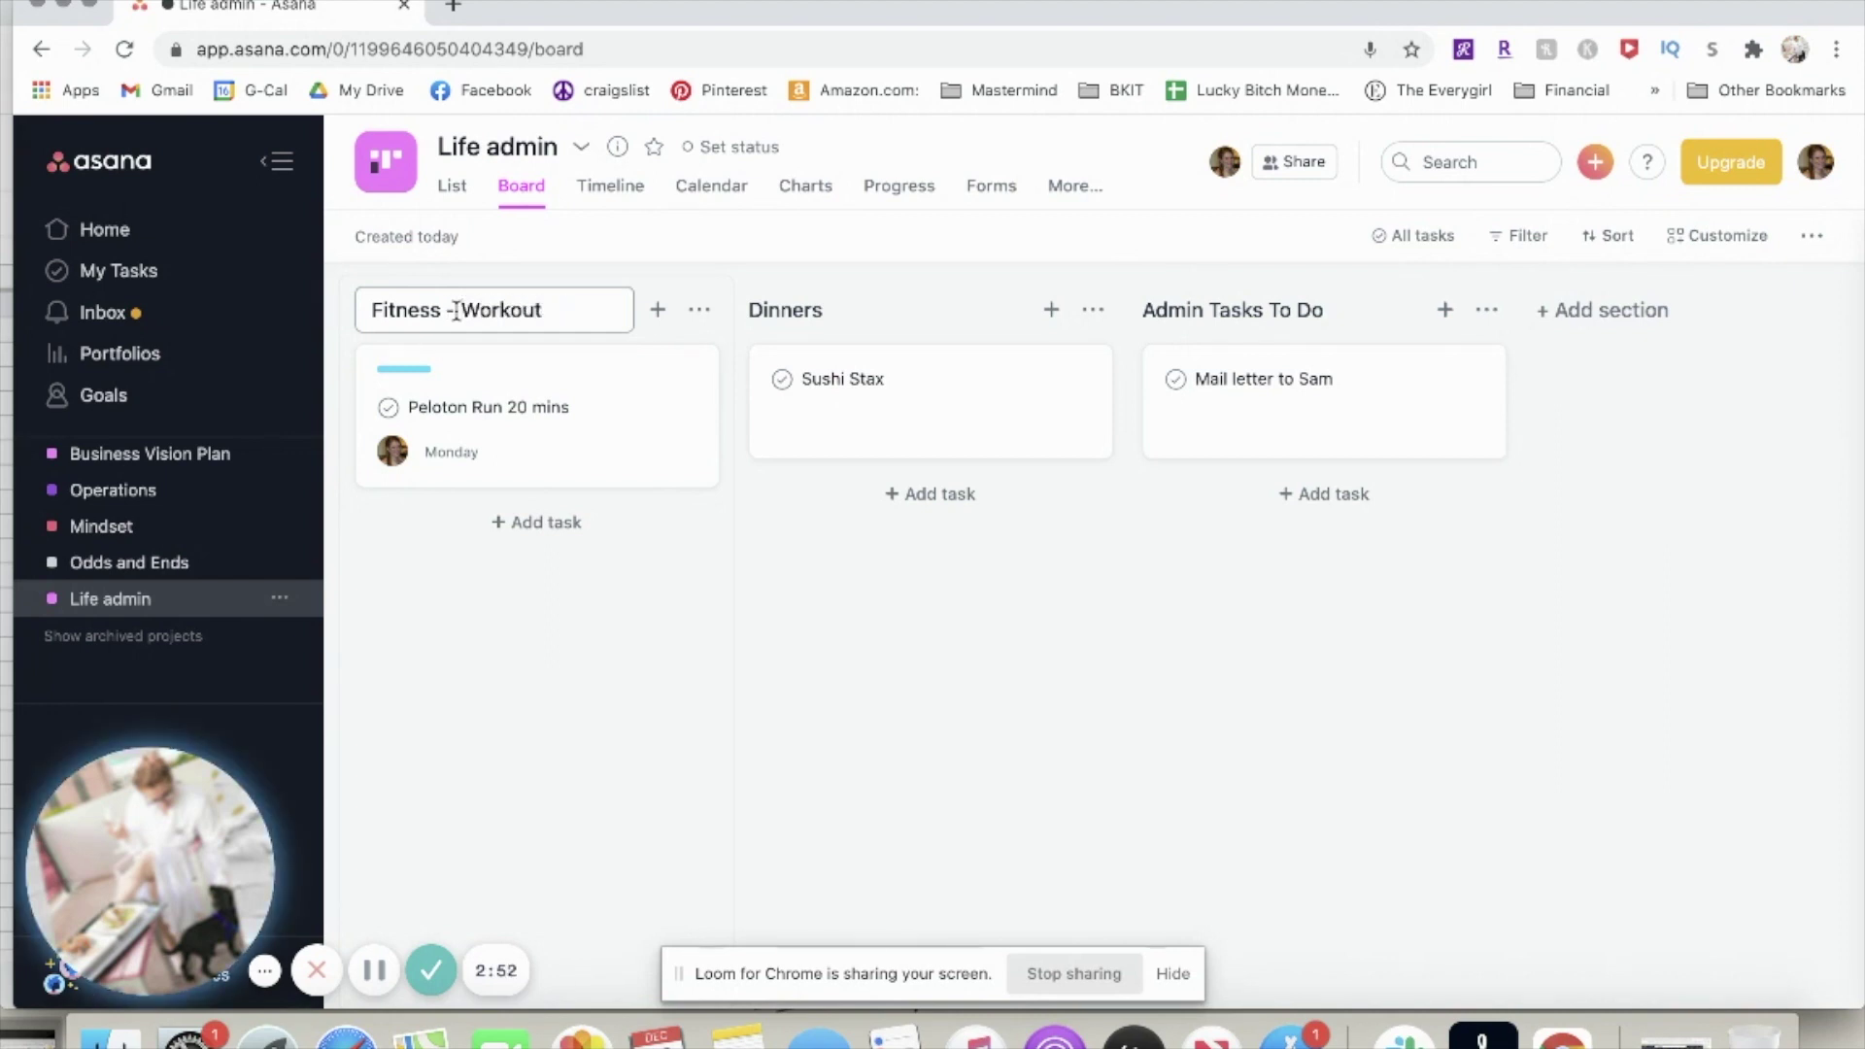
pyautogui.write('5 times pe')
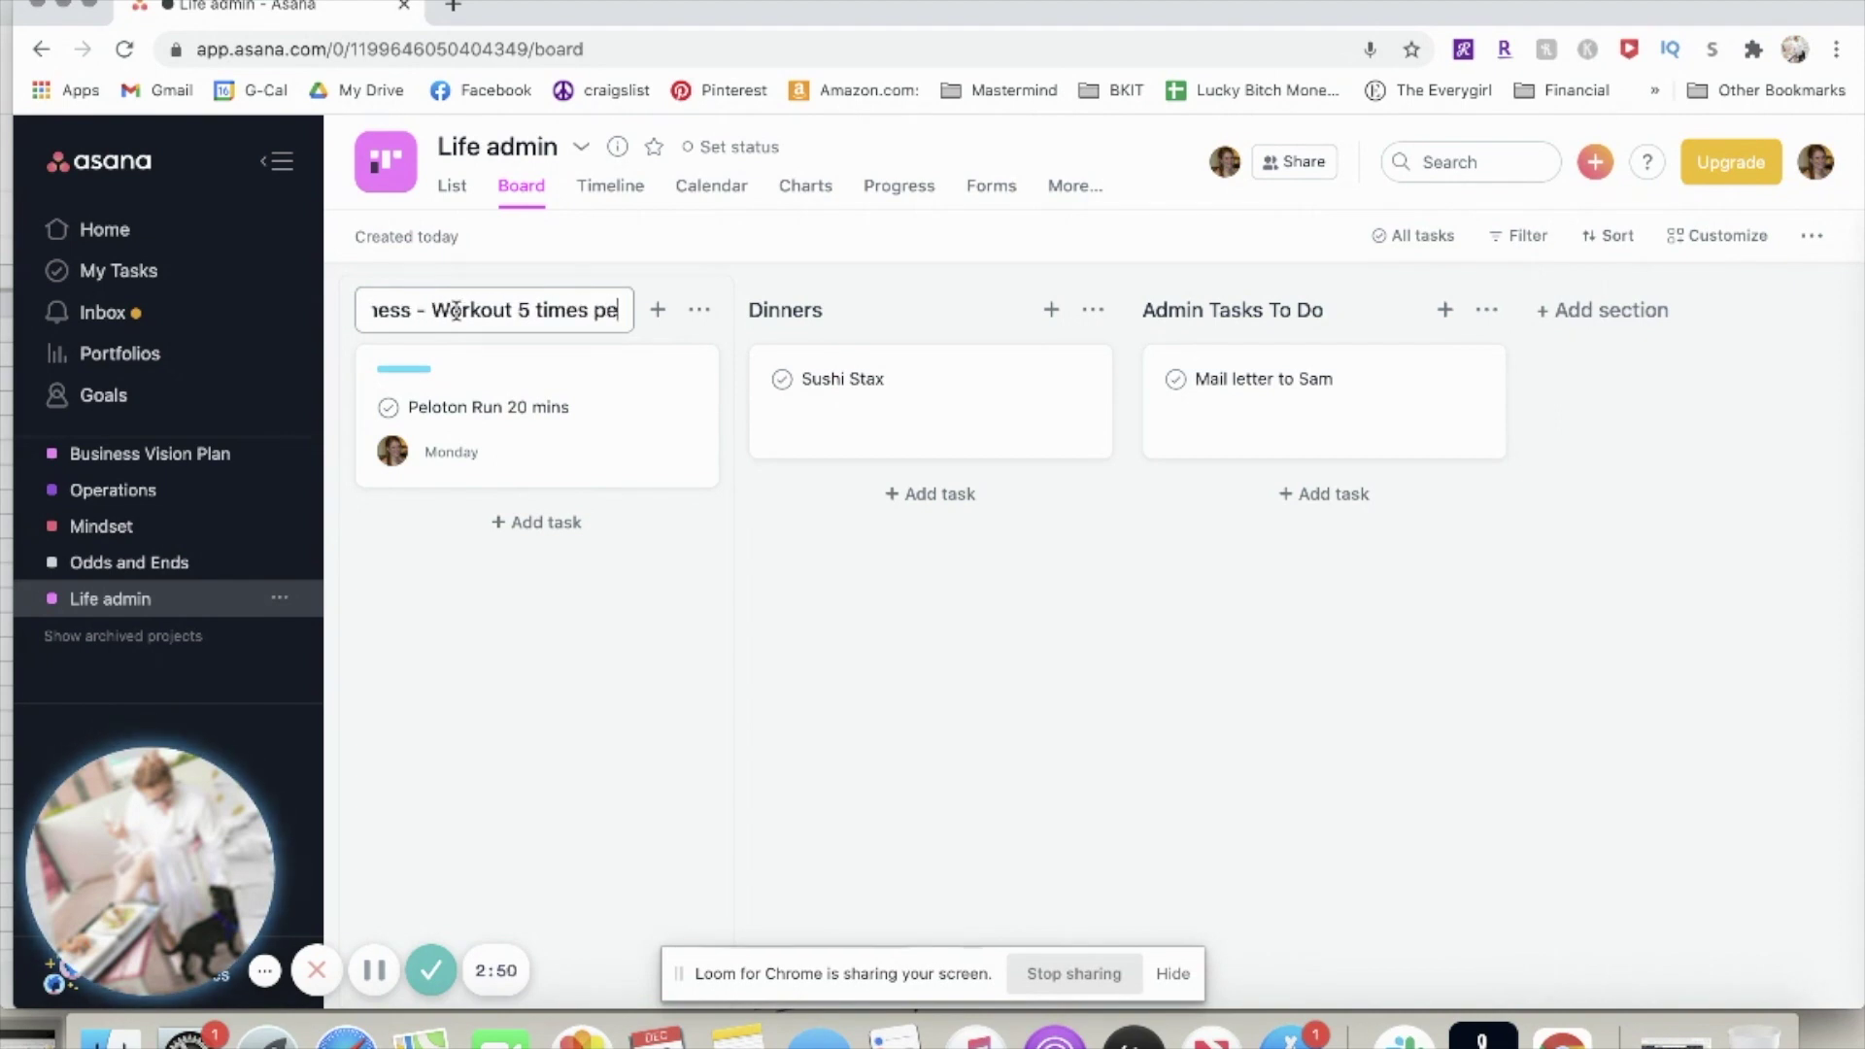
pyautogui.write('r week')
pyautogui.click(466, 618)
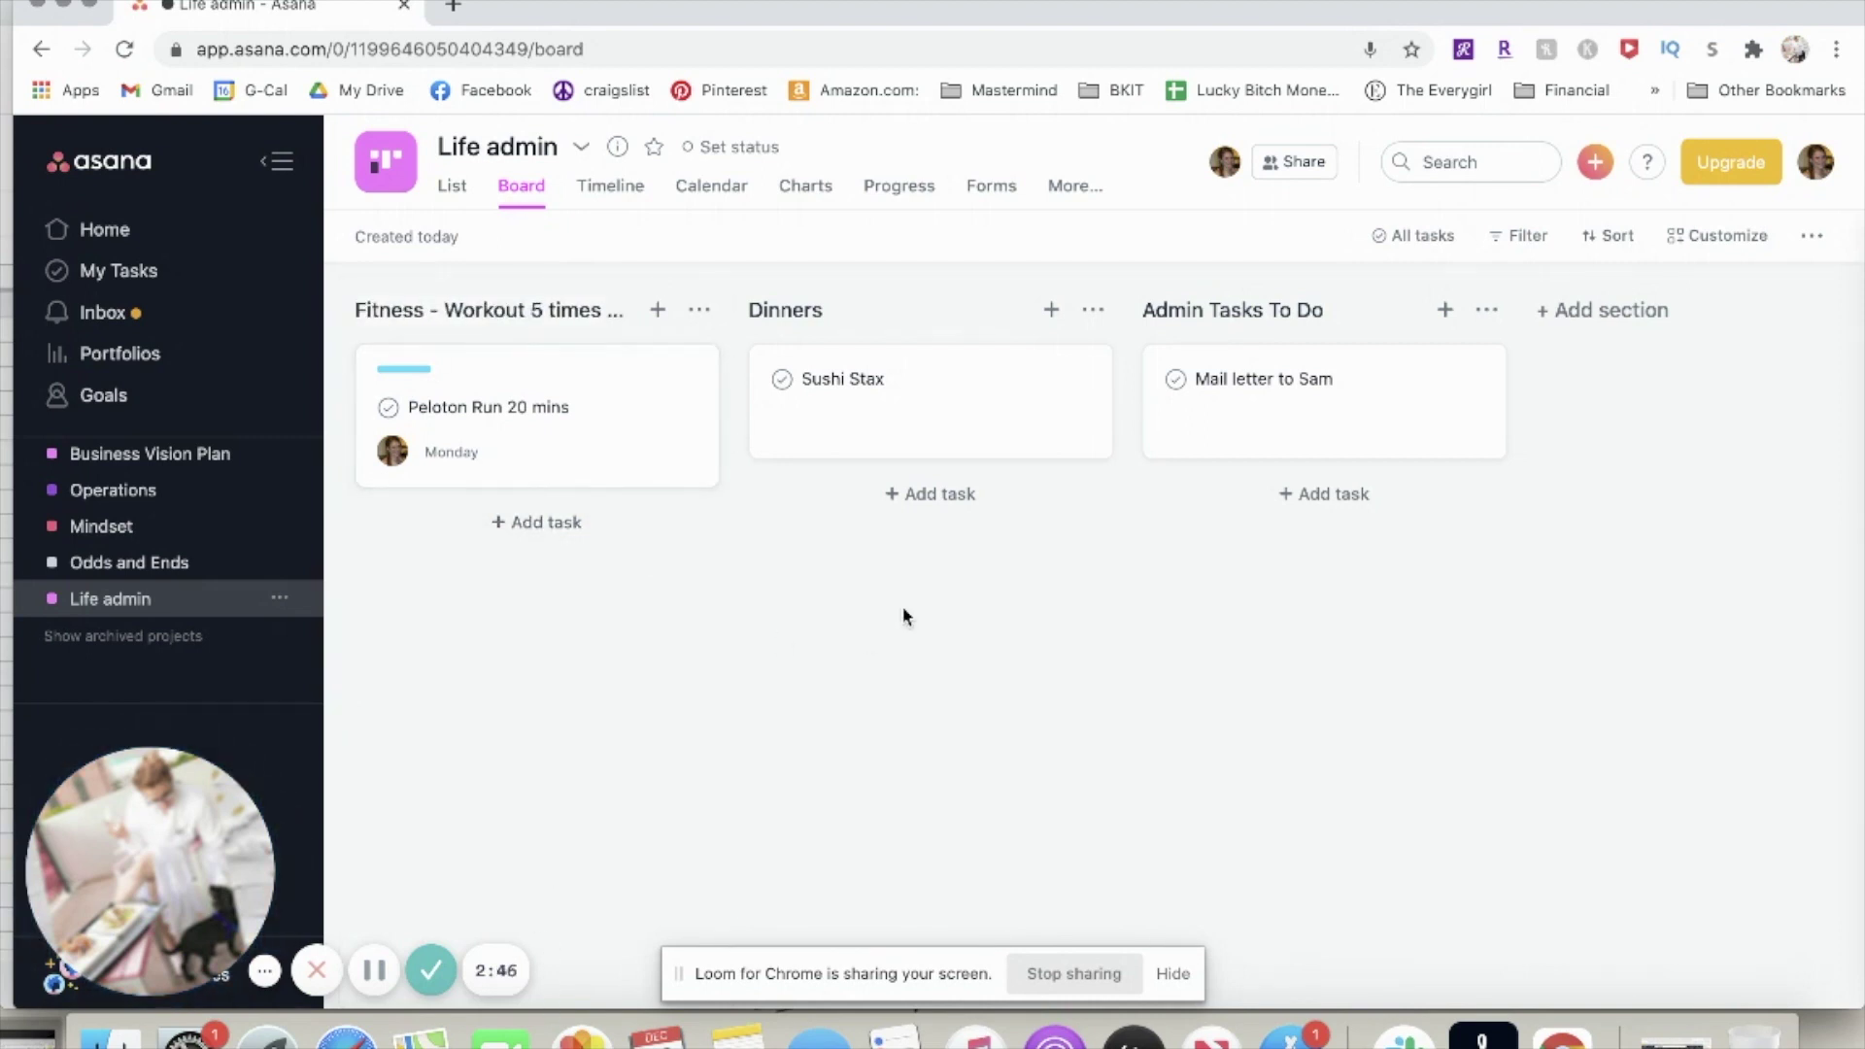
# Append '- Cook dinner 4 nights a week' to Dinners and '- Dont let mail sit around' to Admin Tasks To Do
pyautogui.click(867, 311)
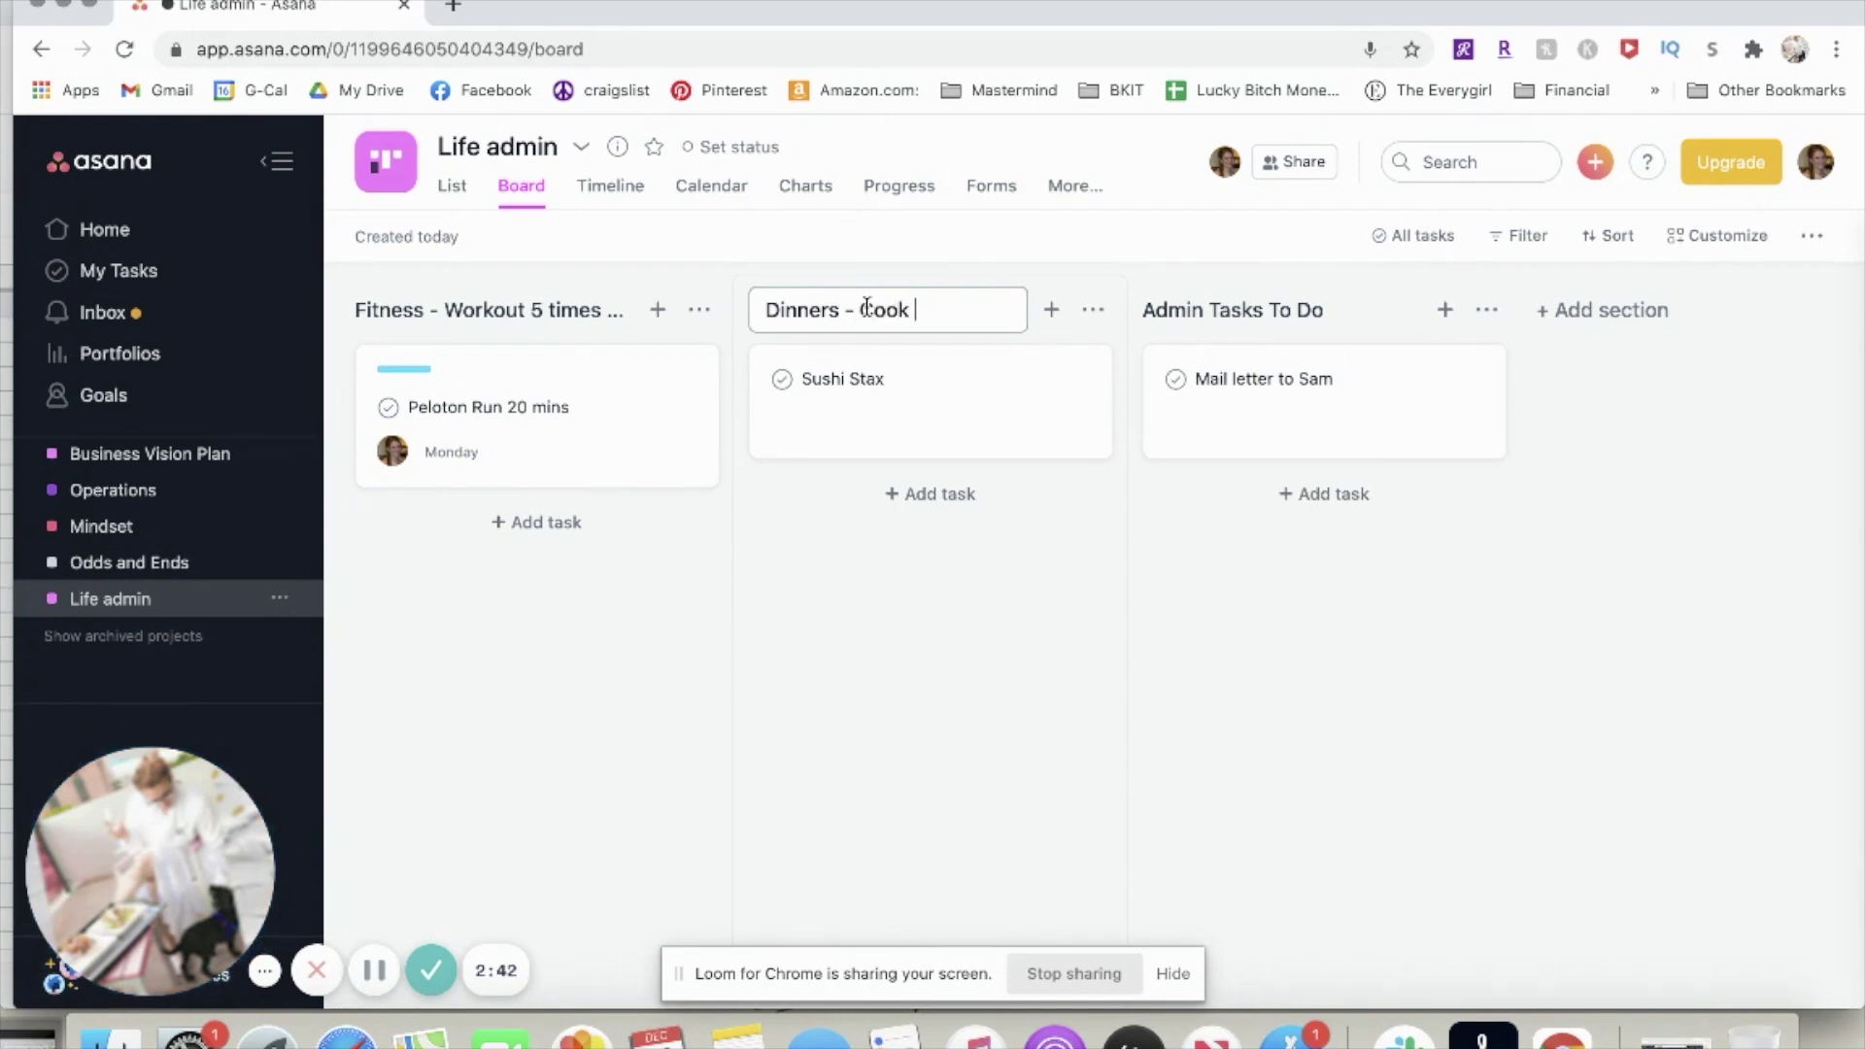
pyautogui.write('- Cook dinner 4 nights a week')
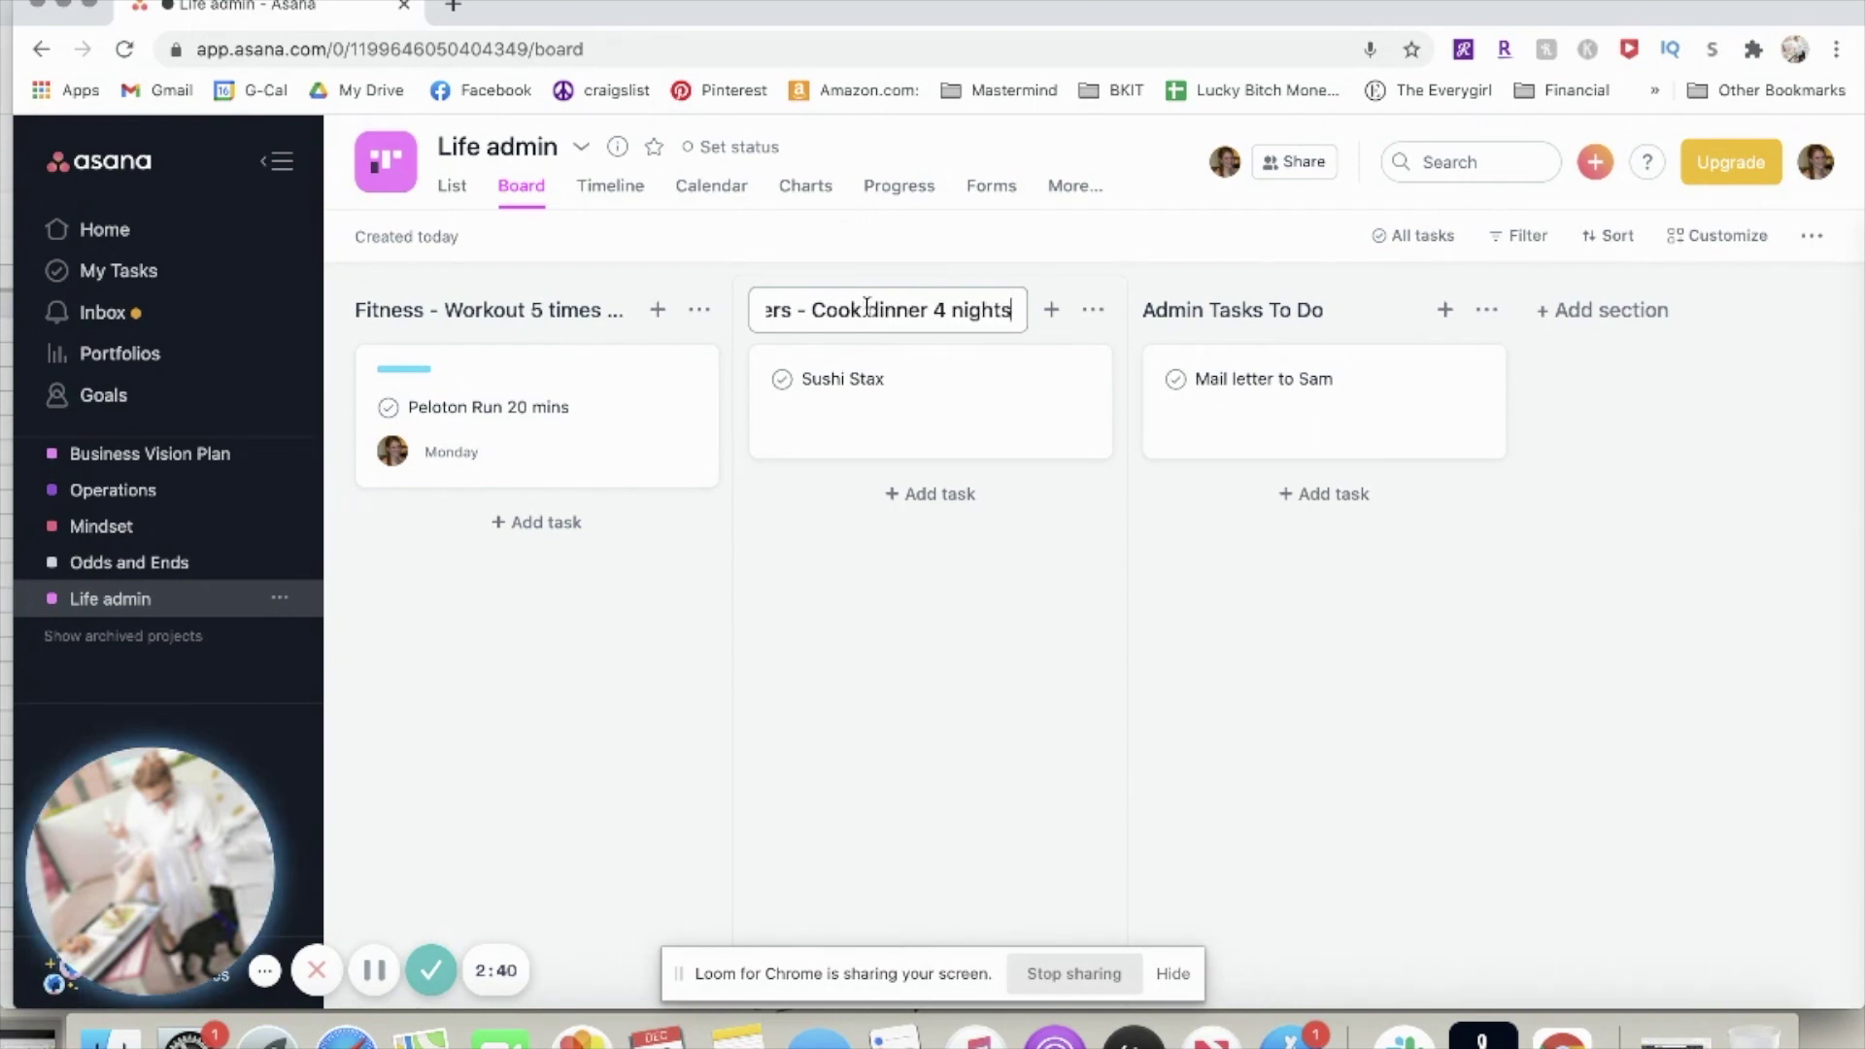
pyautogui.click(1053, 545)
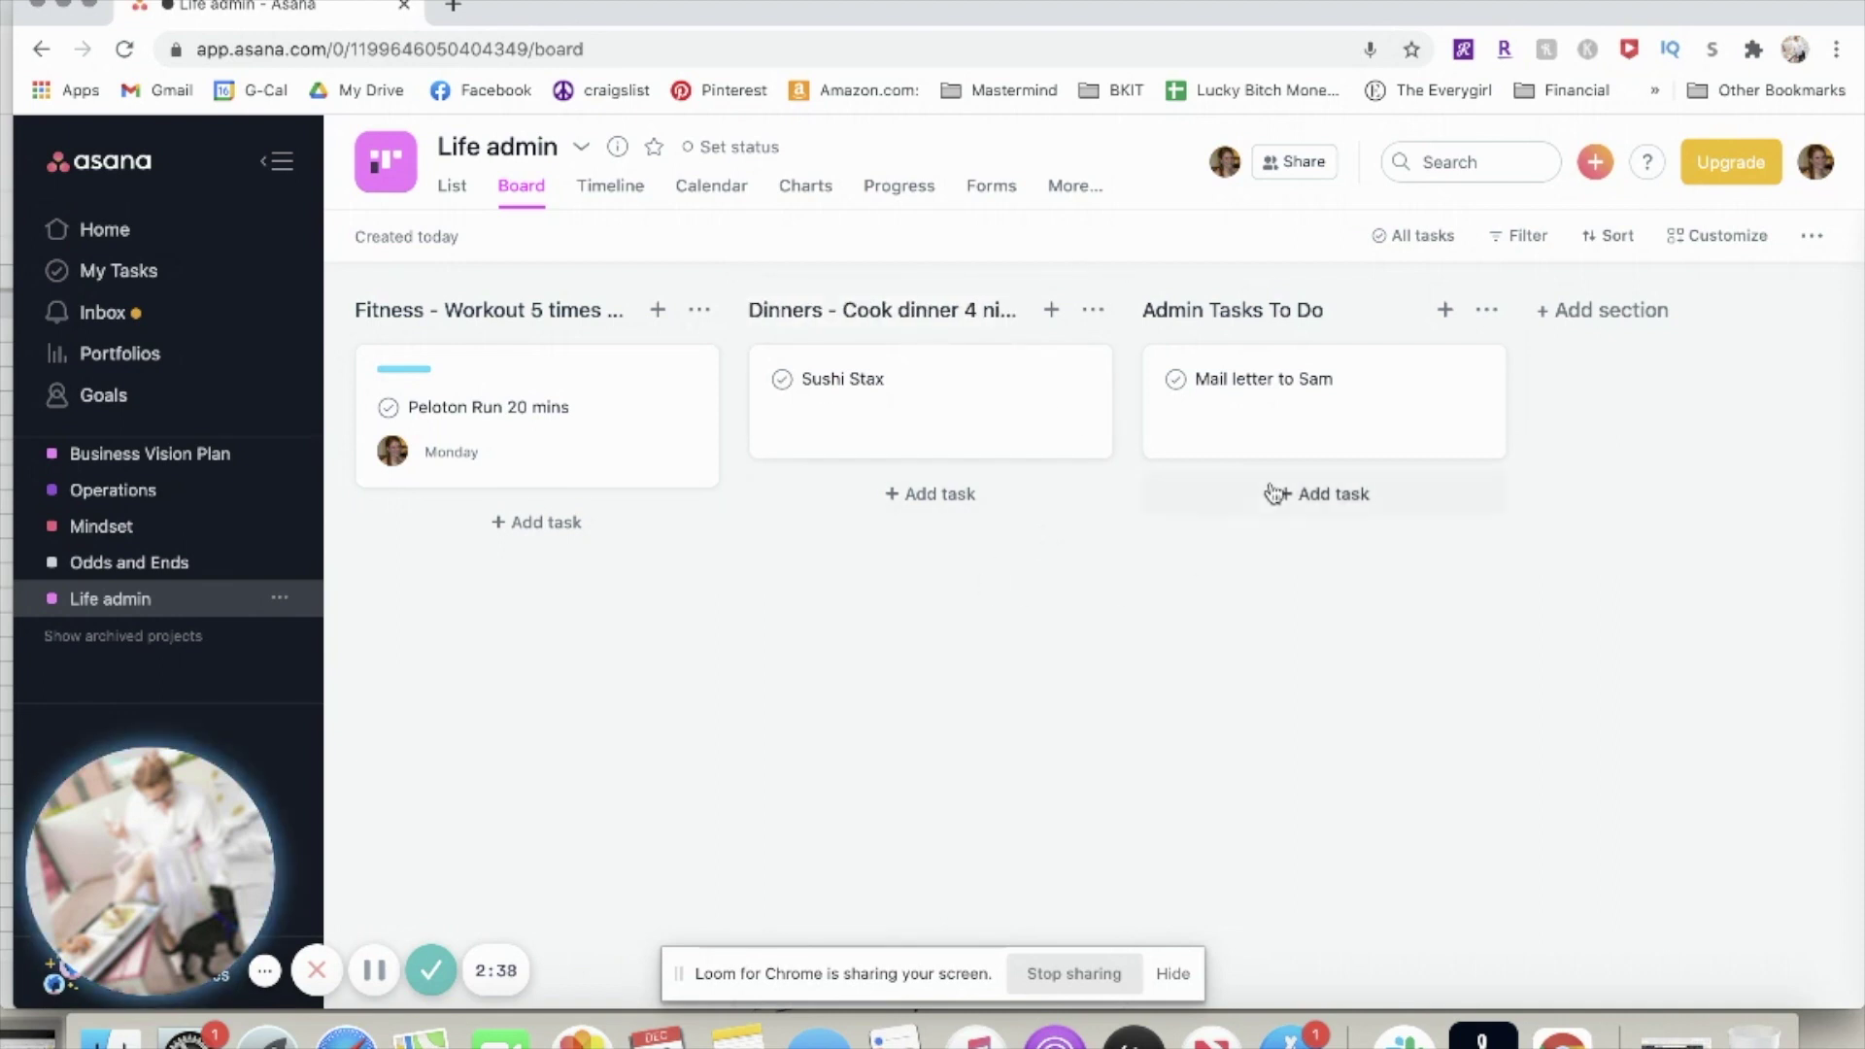
pyautogui.click(1332, 309)
pyautogui.write('- Do')
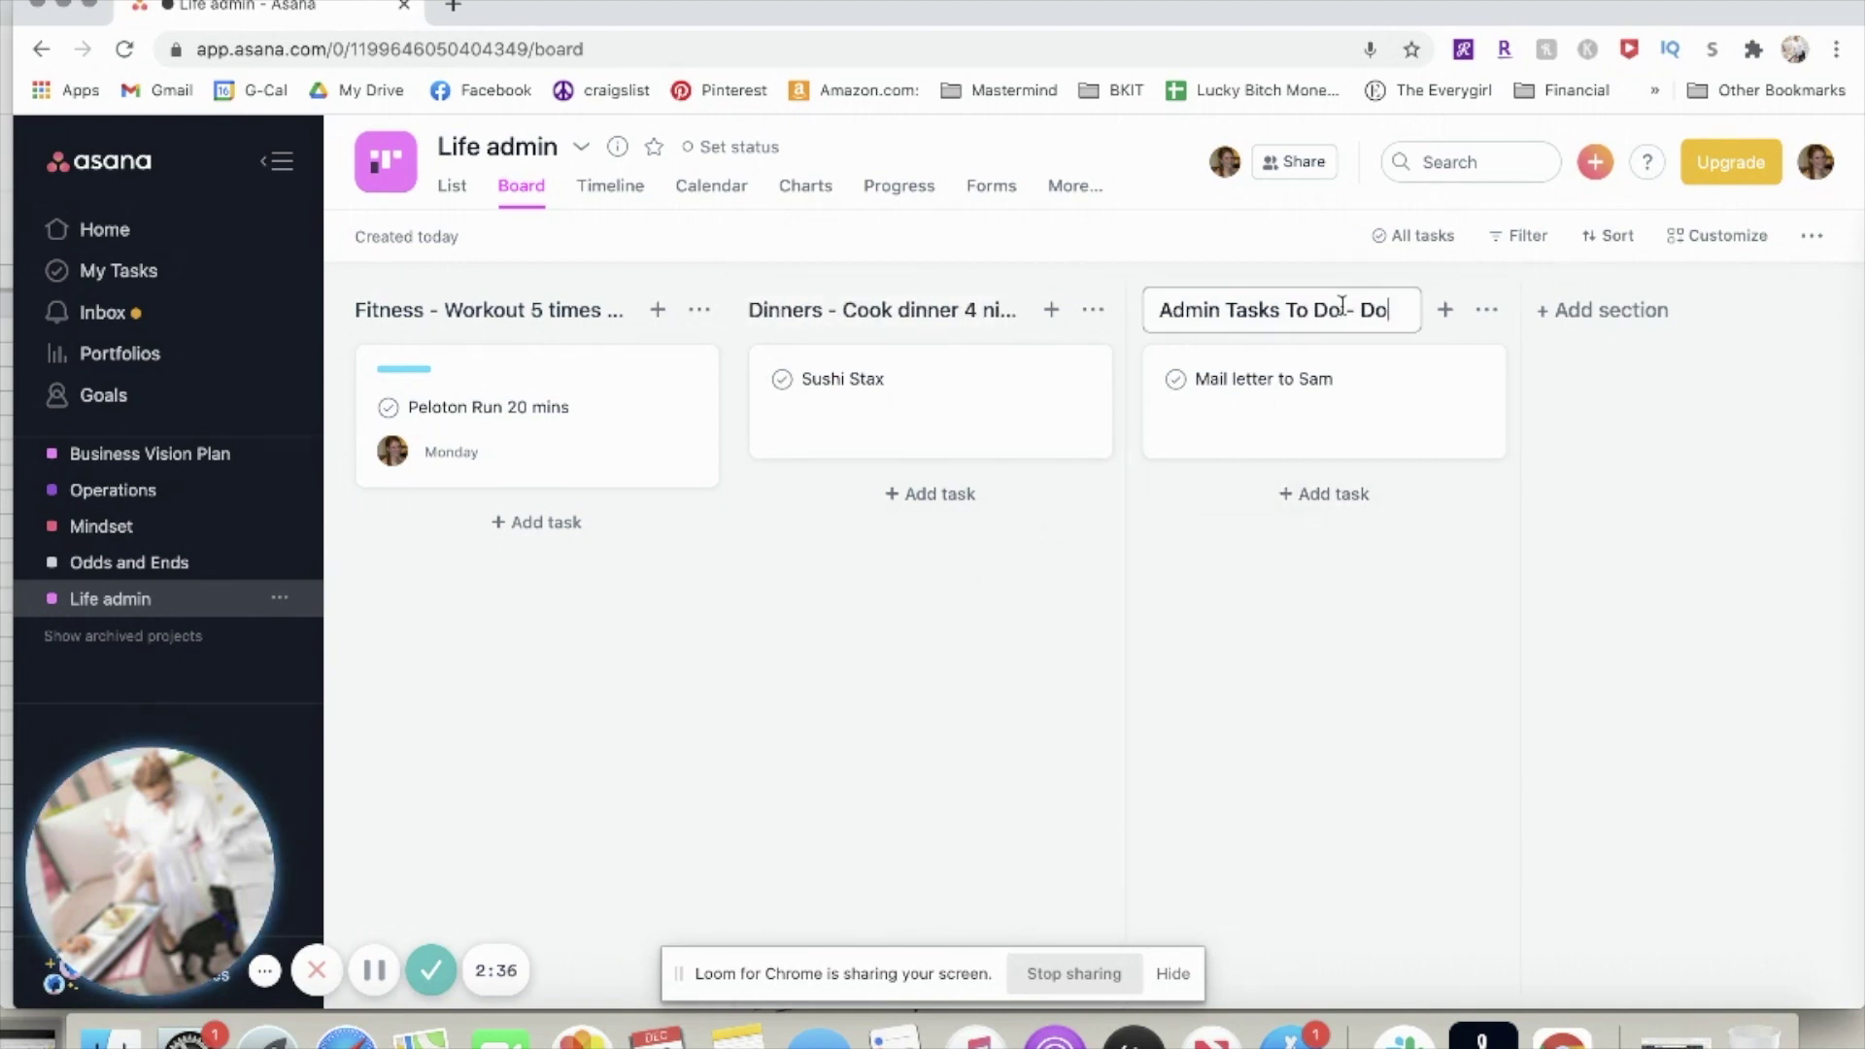
pyautogui.write('nt let mail sit')
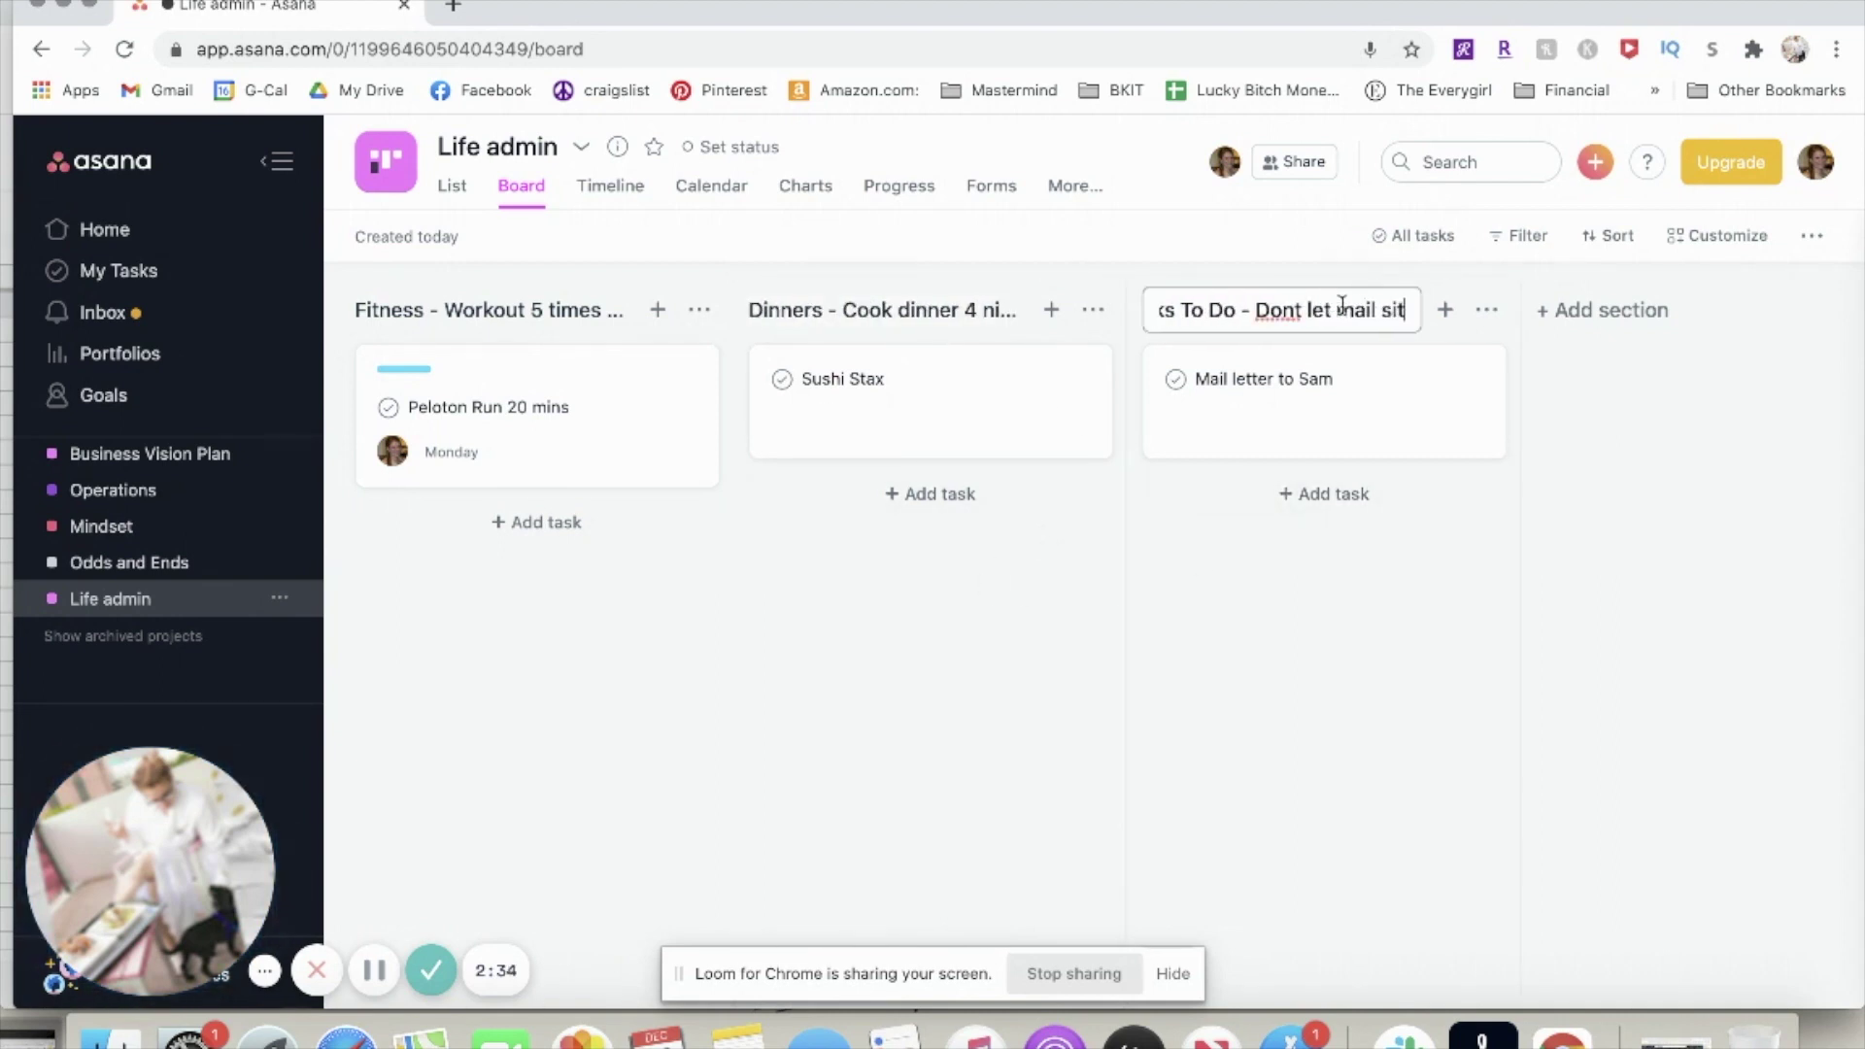
pyautogui.write(' around')
pyautogui.click(1317, 716)
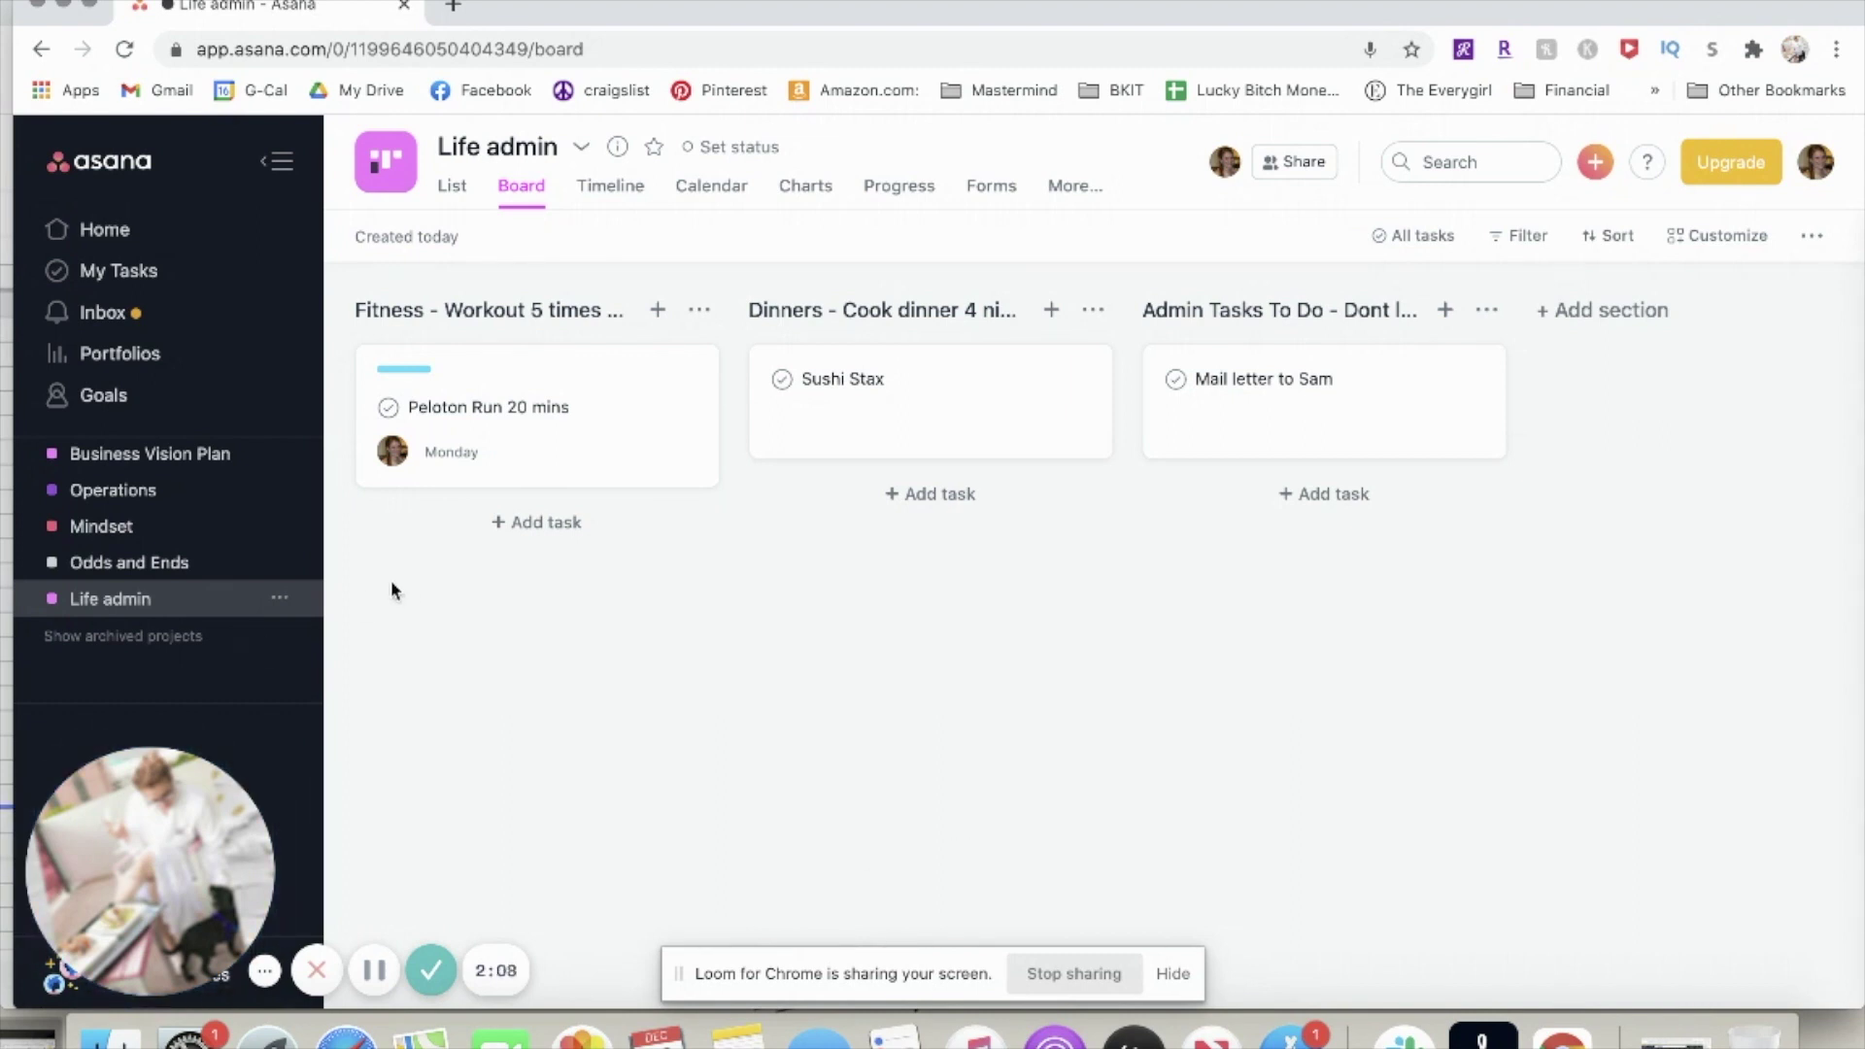
# Scroll up the sidebar project list to locate Buy My Dream House
pyautogui.scroll(3, 272, 598)
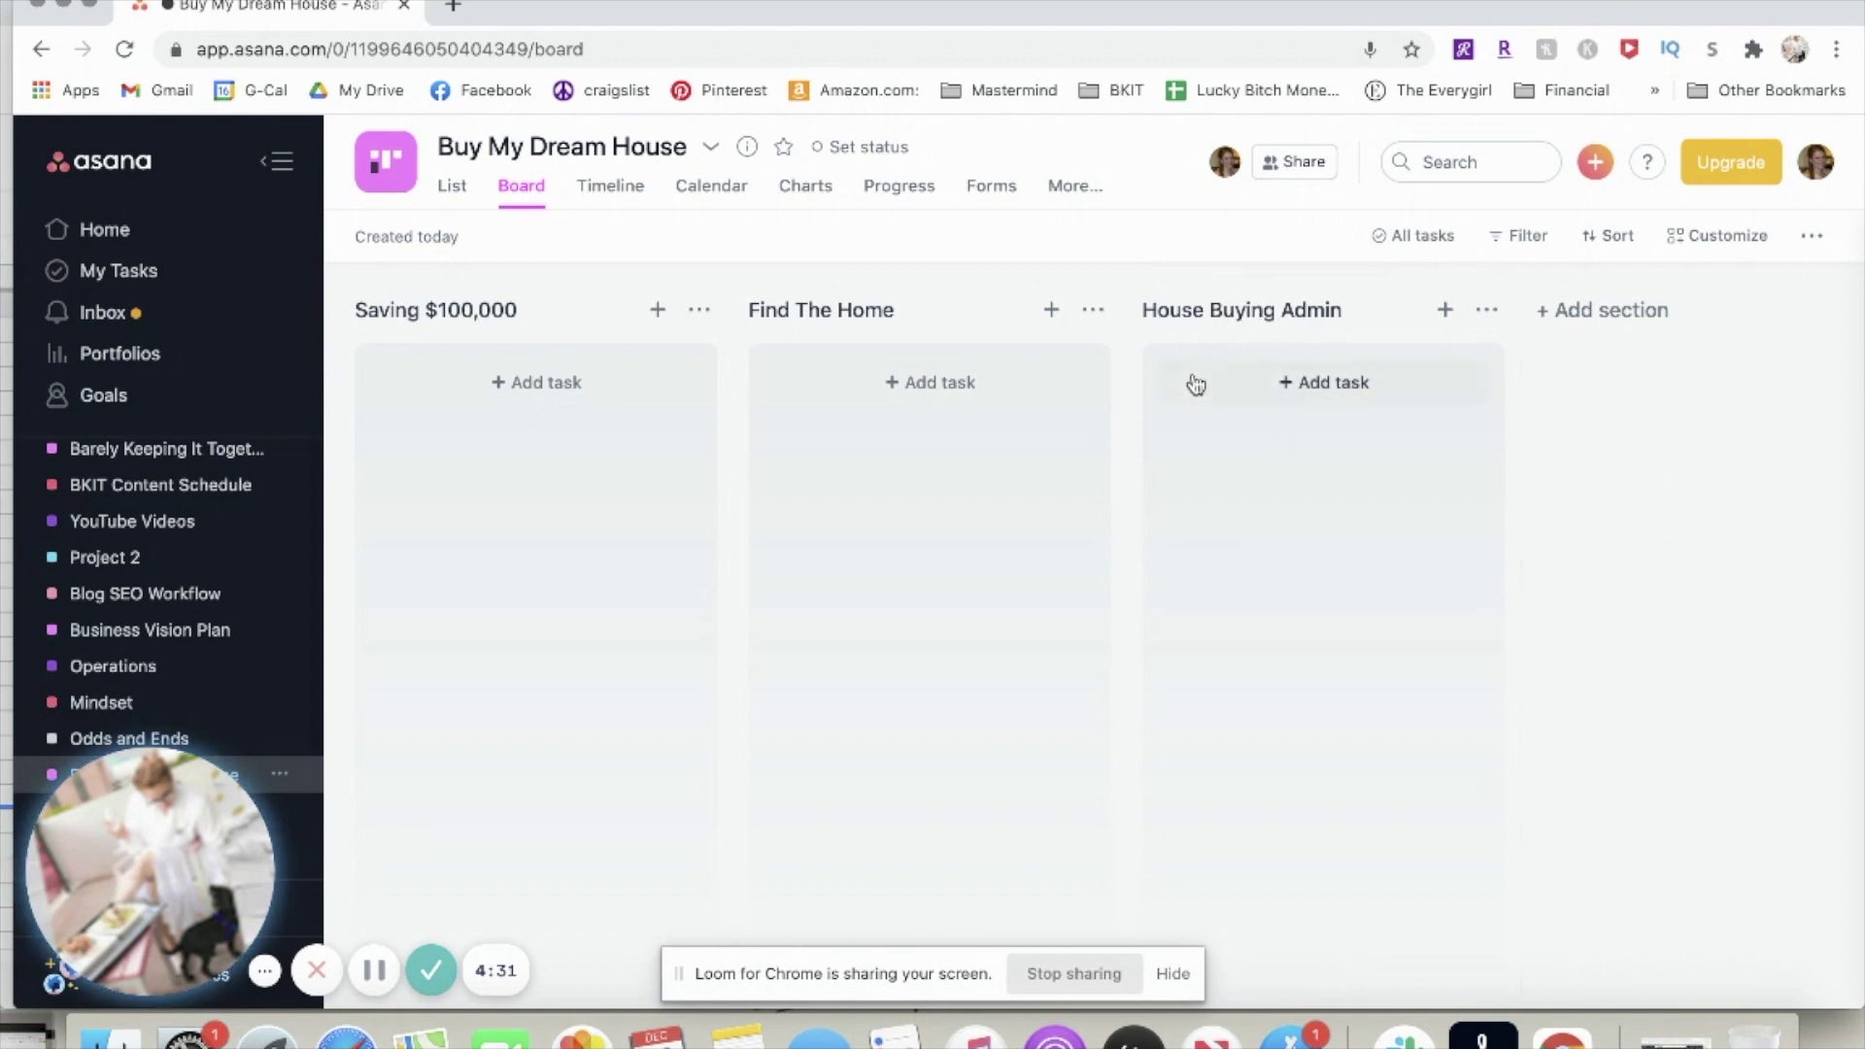
# Add a card named 'Make $10,000 more per month' to the Saving $100,000 column
pyautogui.click(493, 381)
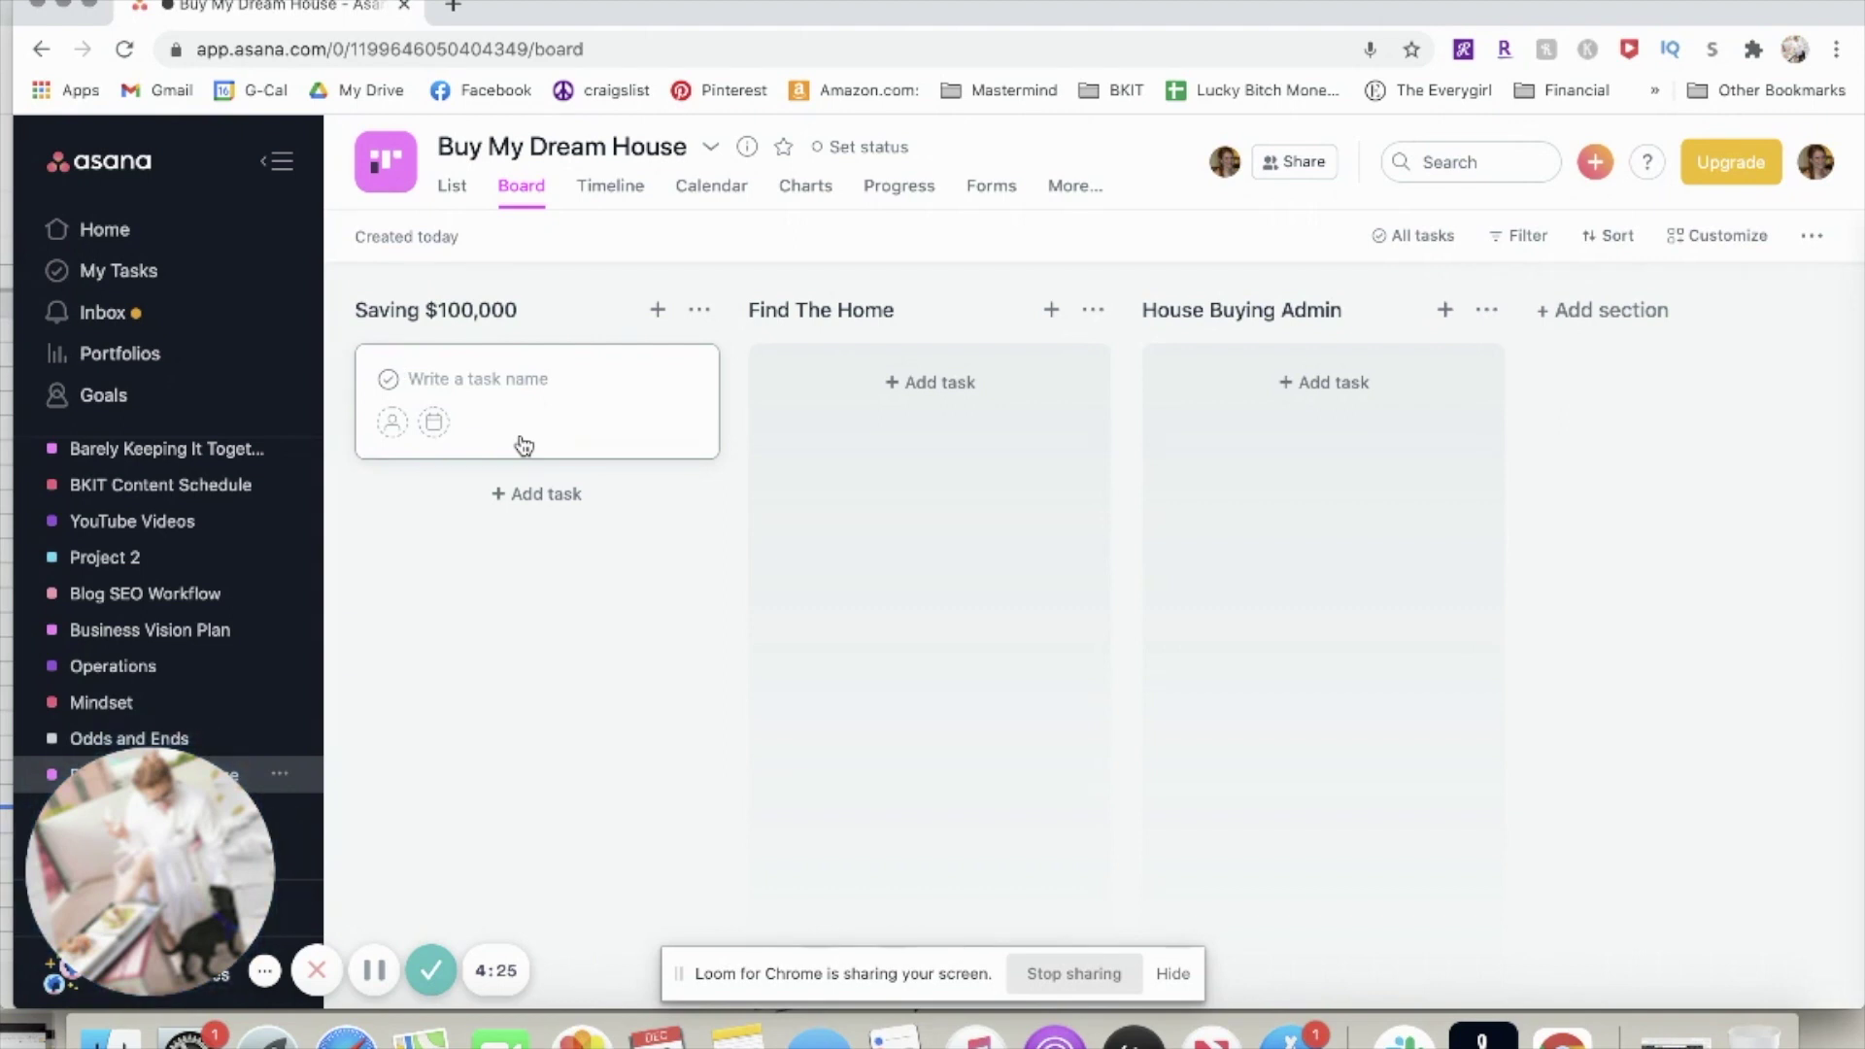
pyautogui.write('Cr')
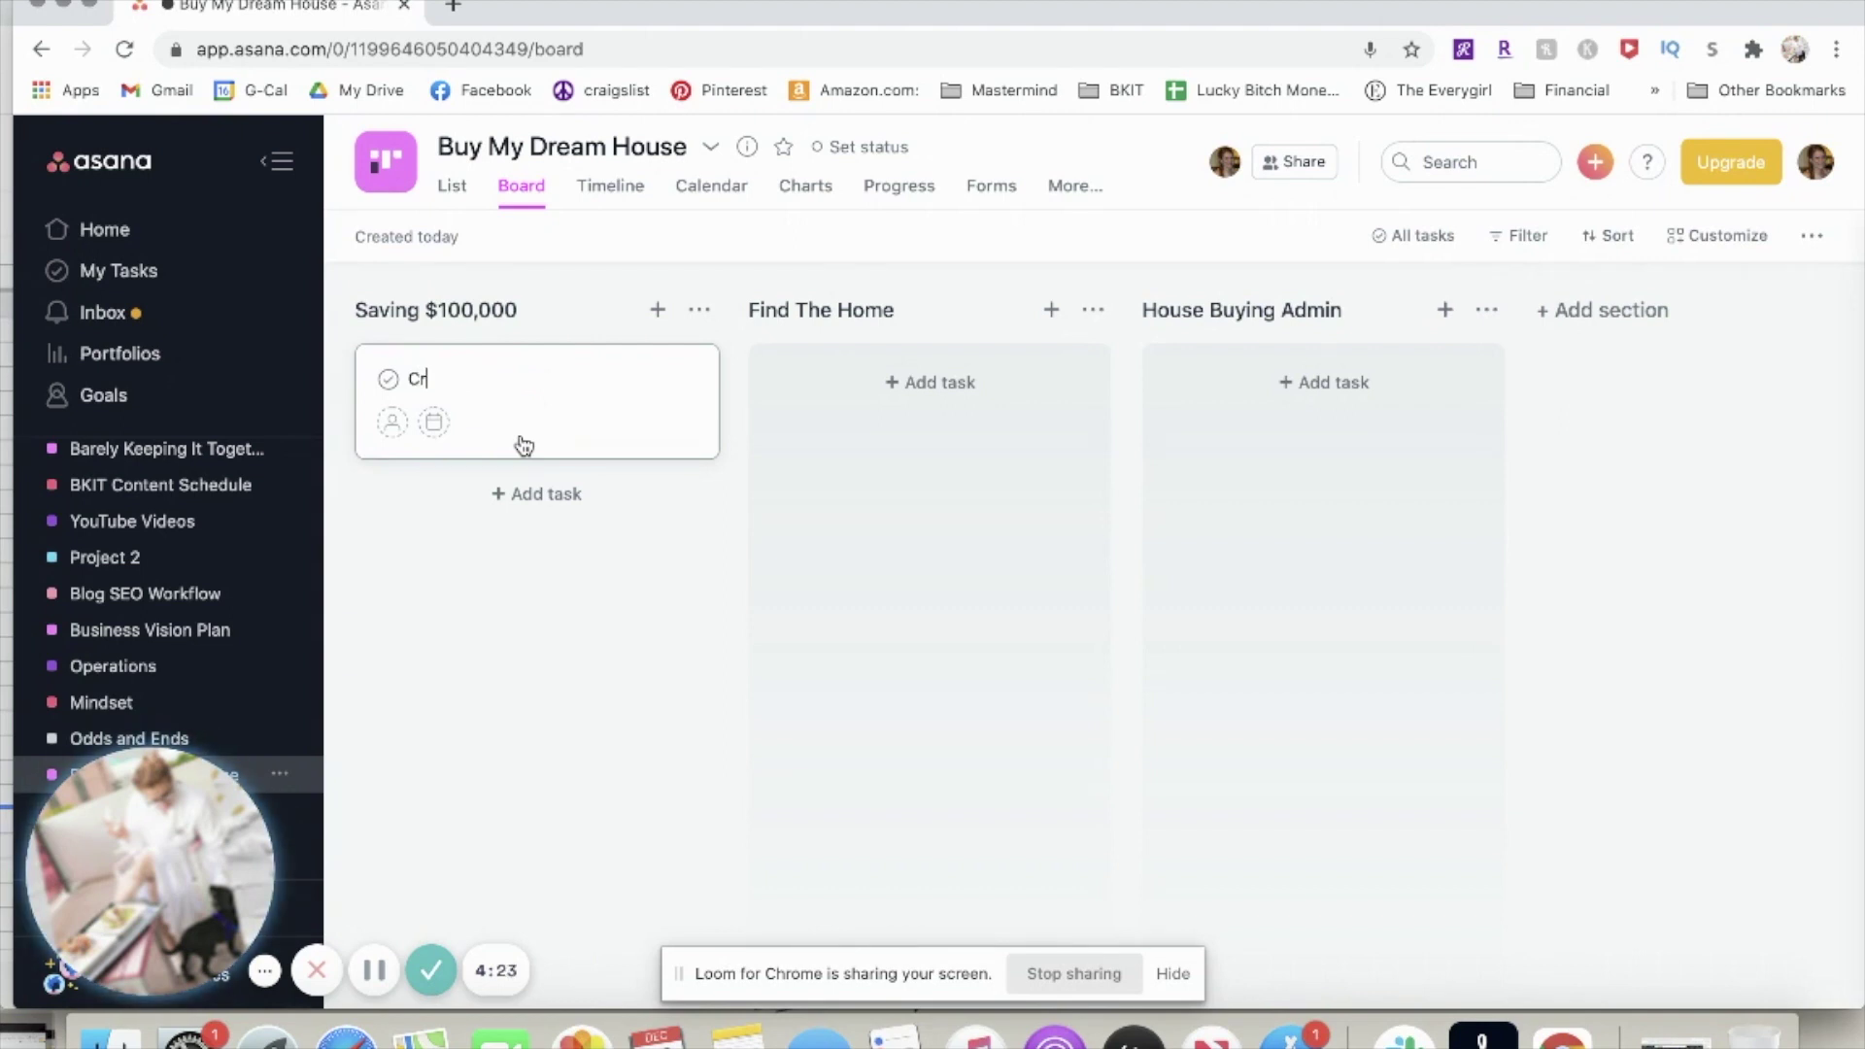
pyautogui.press('BackSpace')
pyautogui.write('Ma')
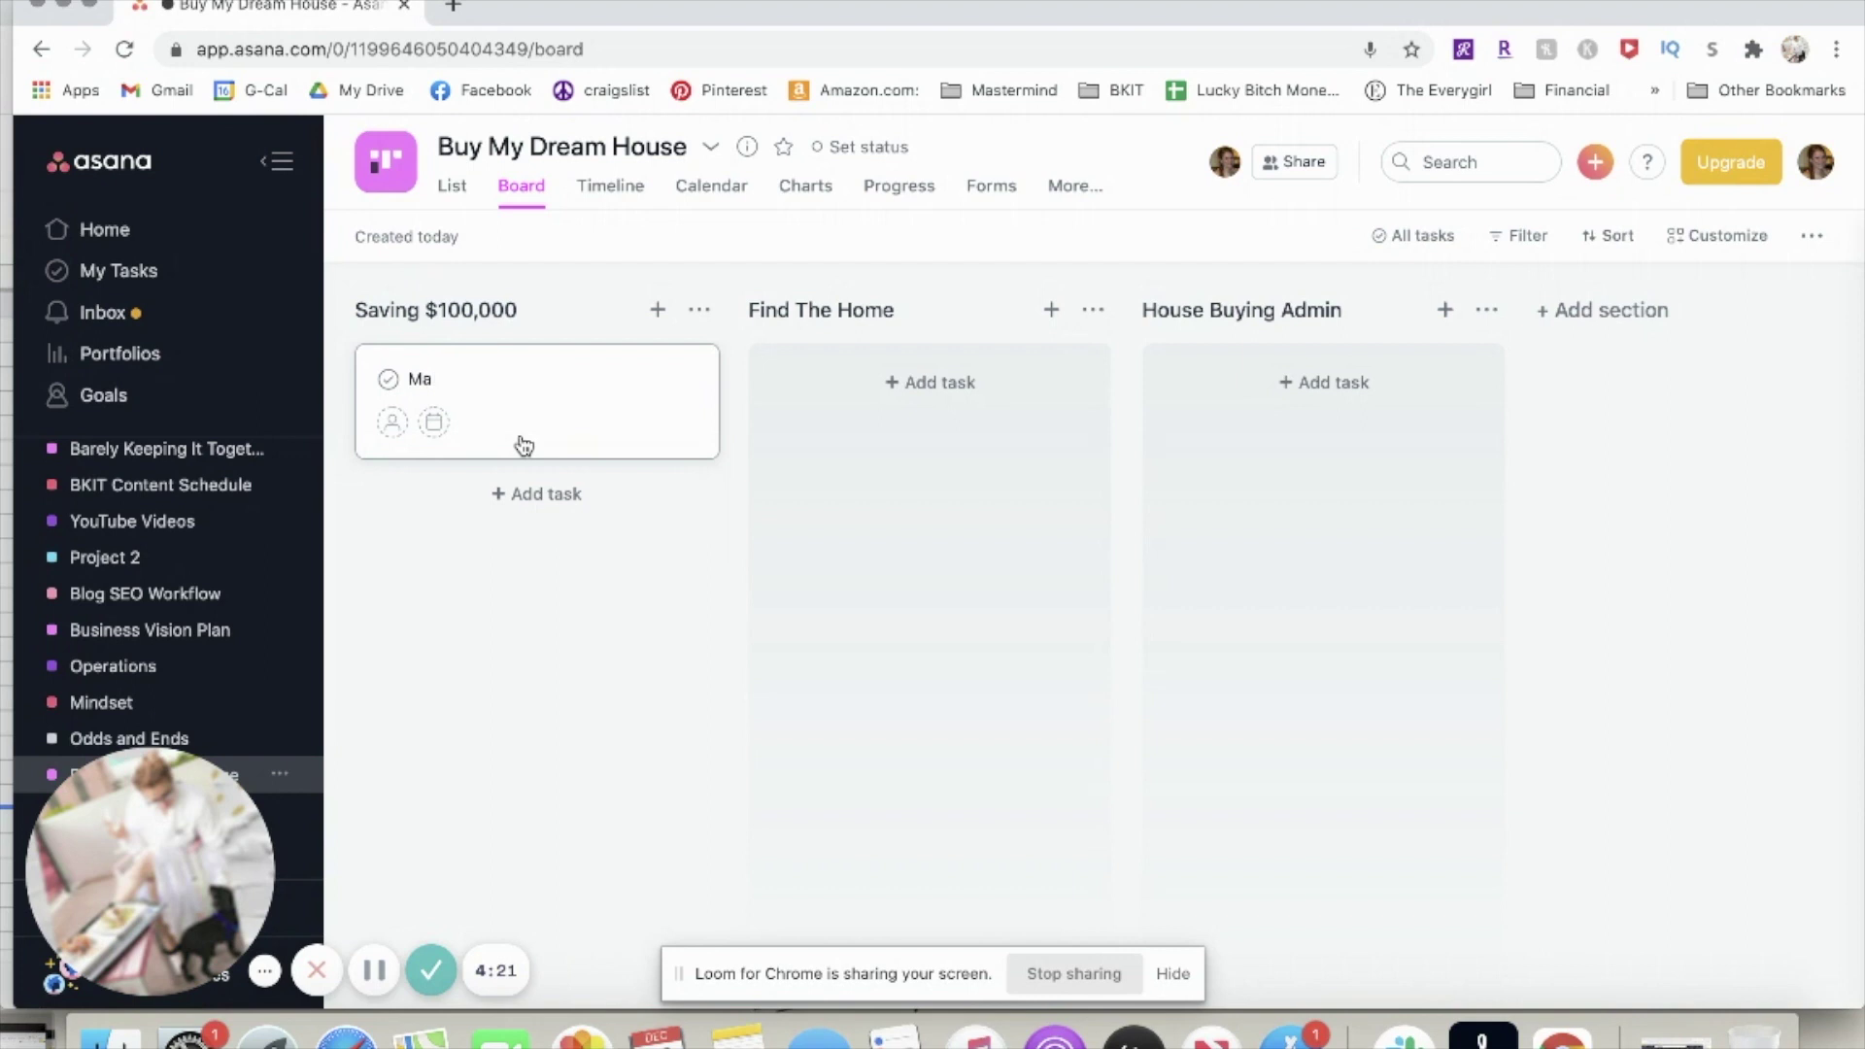
pyautogui.write('ke ')
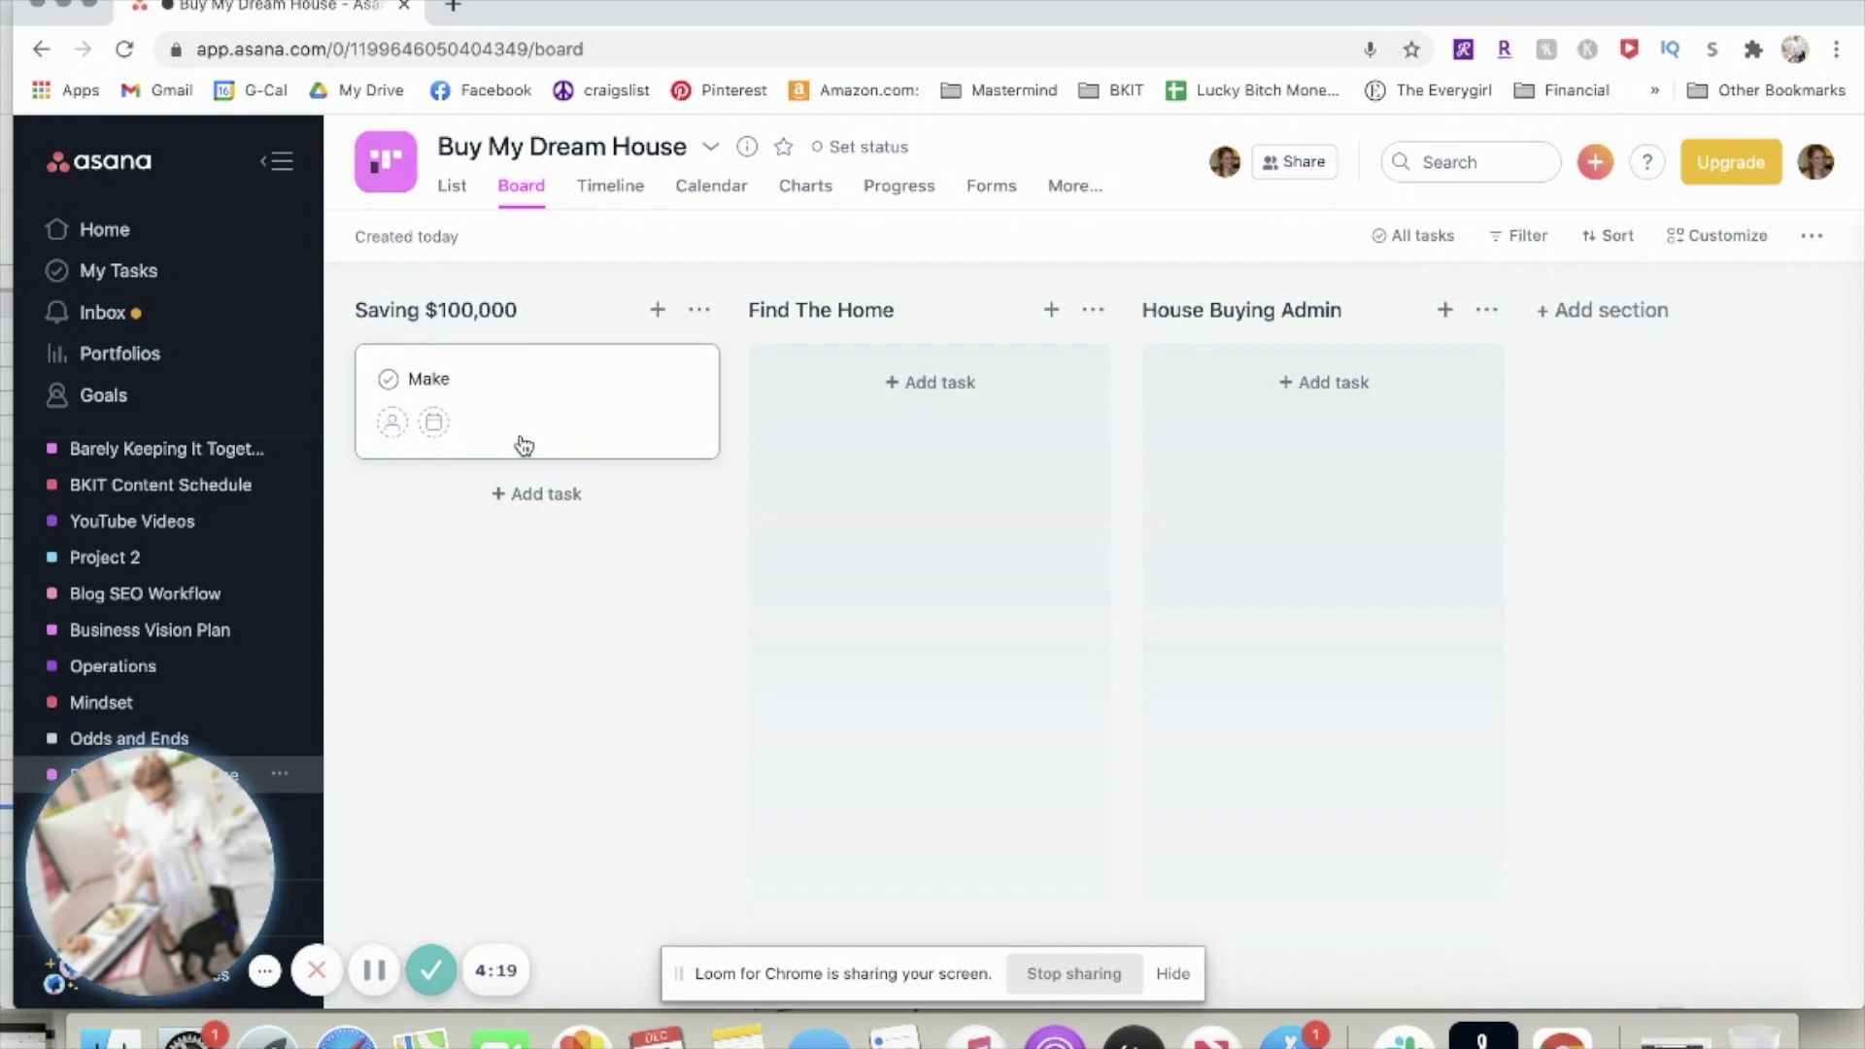
pyautogui.write('$10,000')
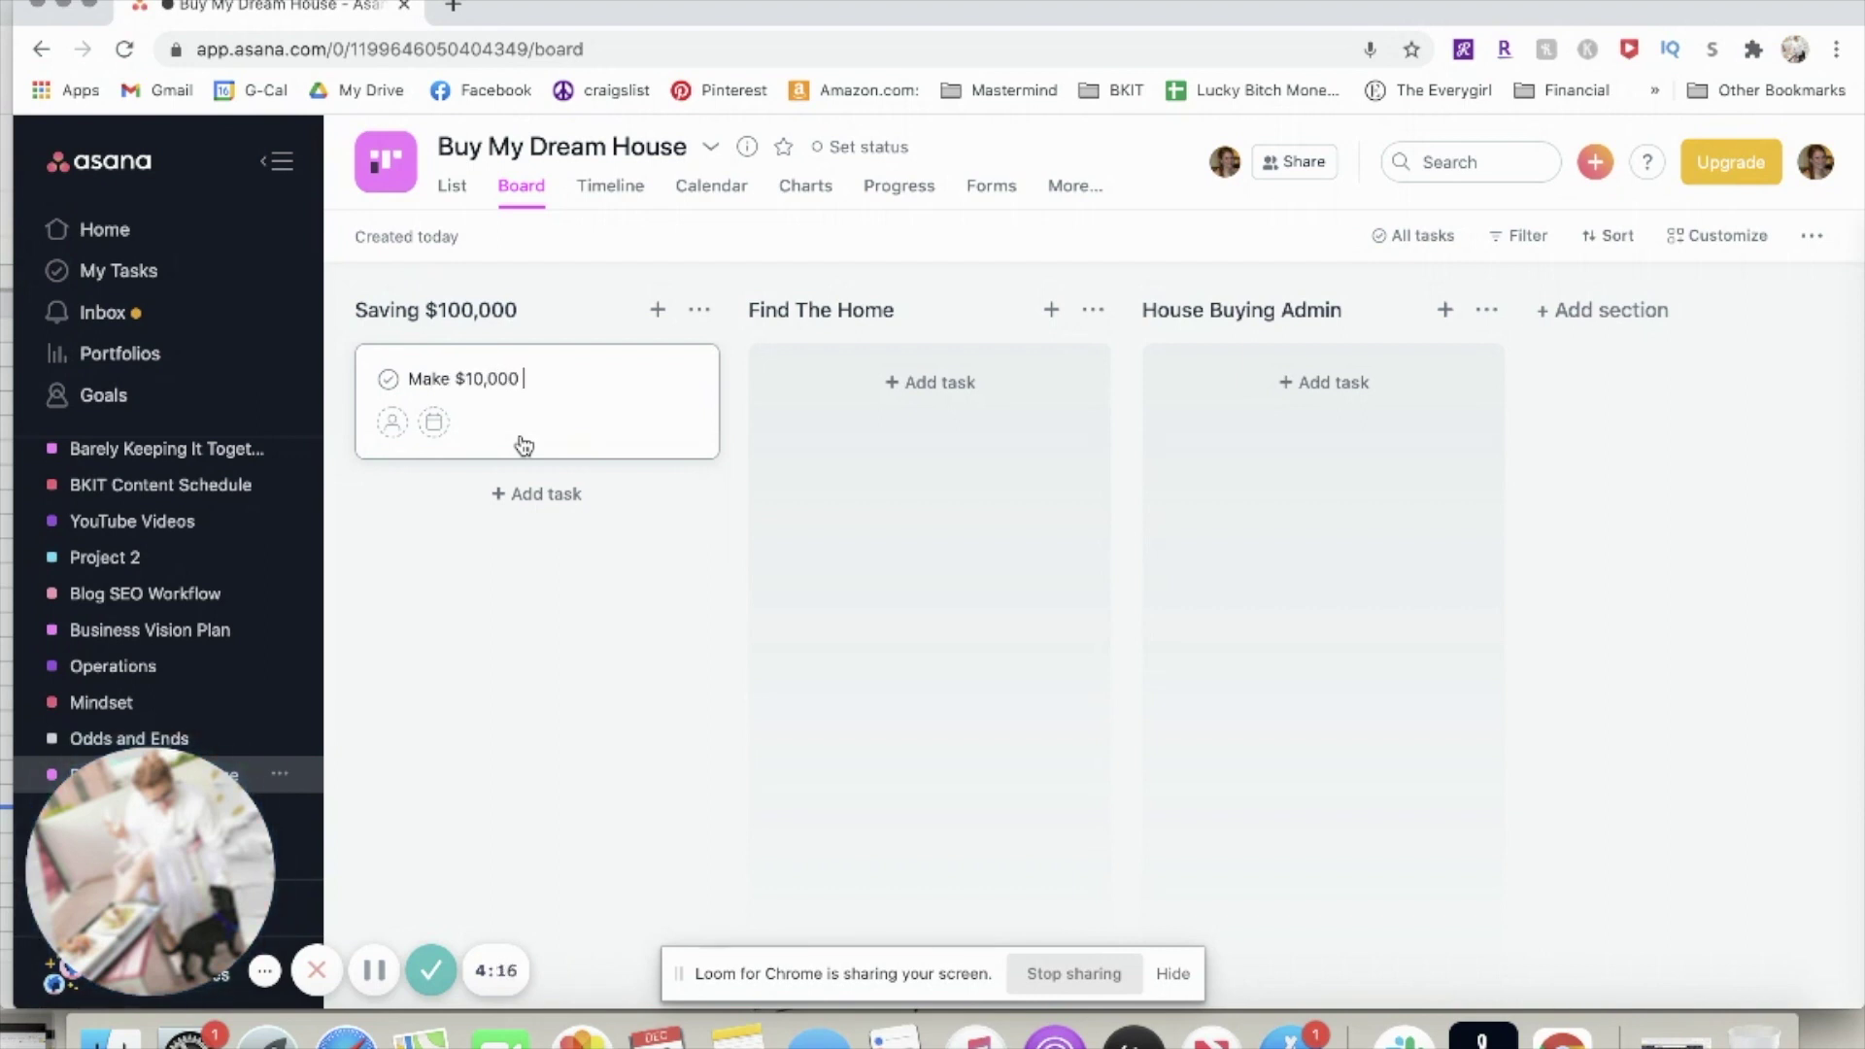
pyautogui.write(' more per month')
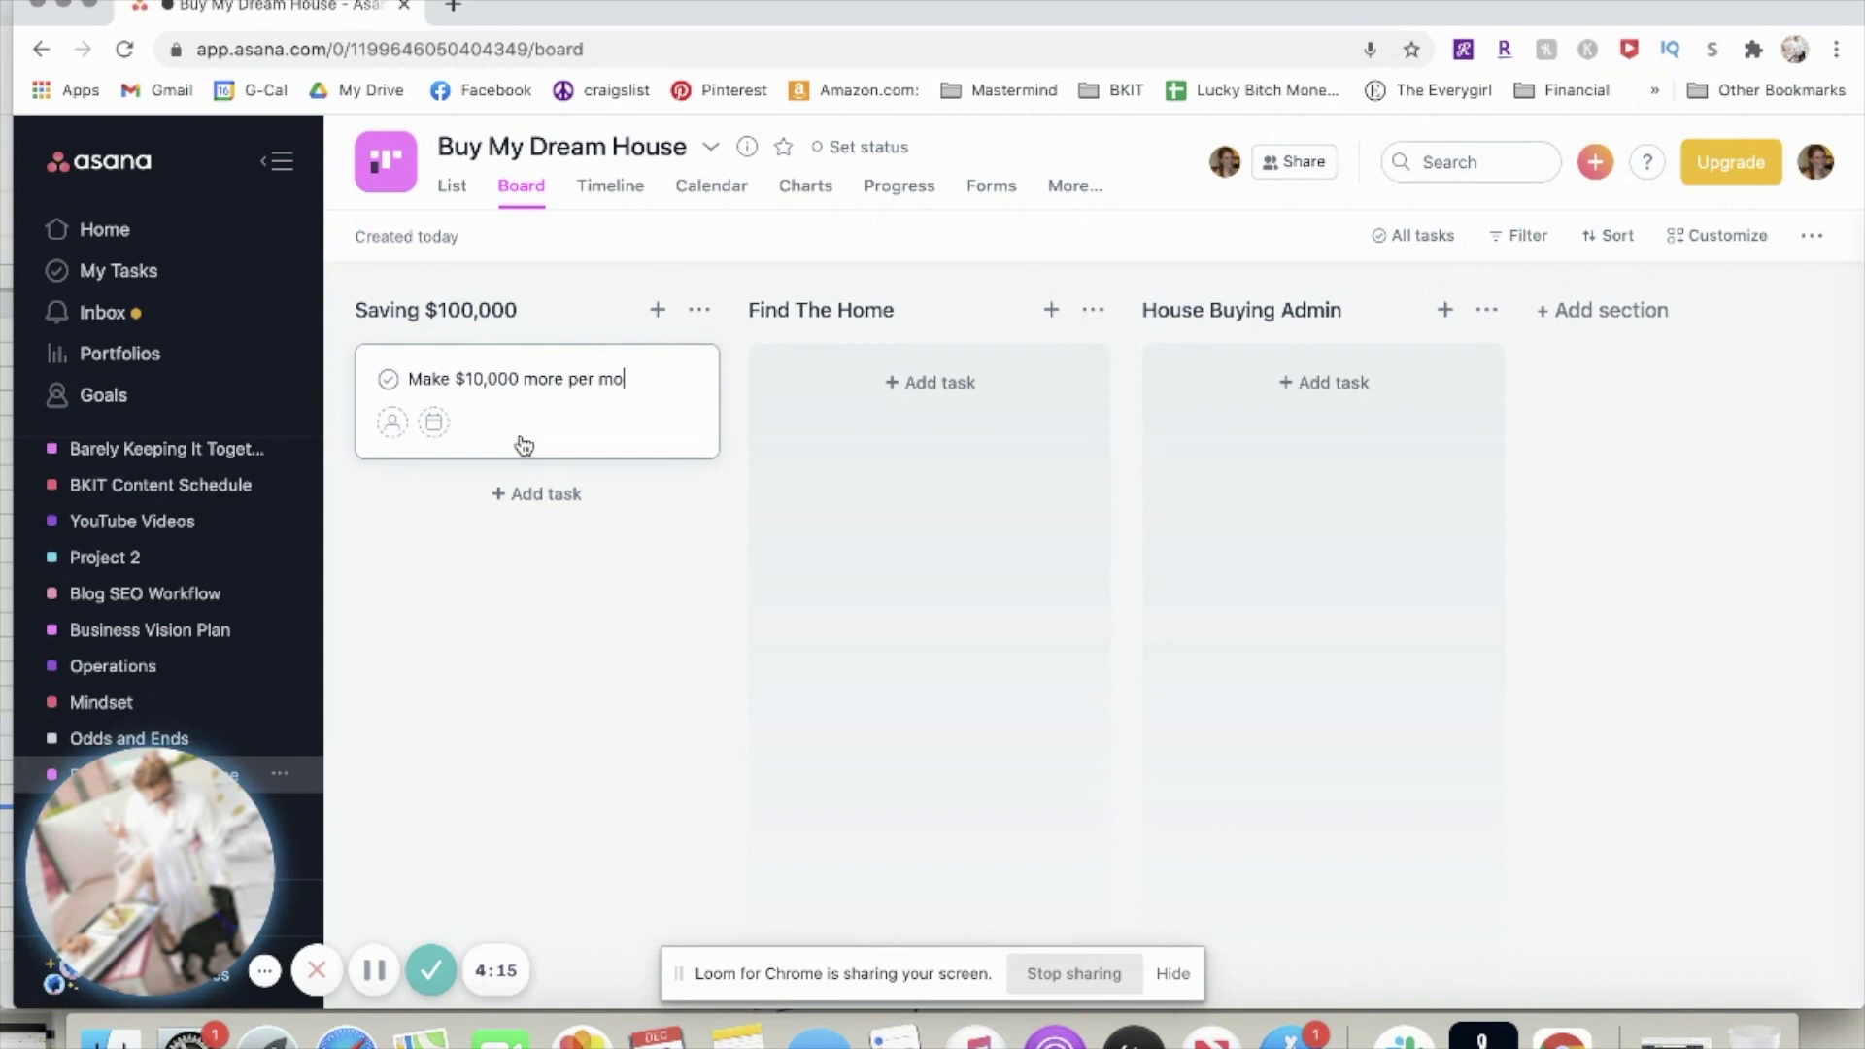
# Rename the new task to 'Sell 3 more jigsaws per month' in its detail pane
pyautogui.click(453, 639)
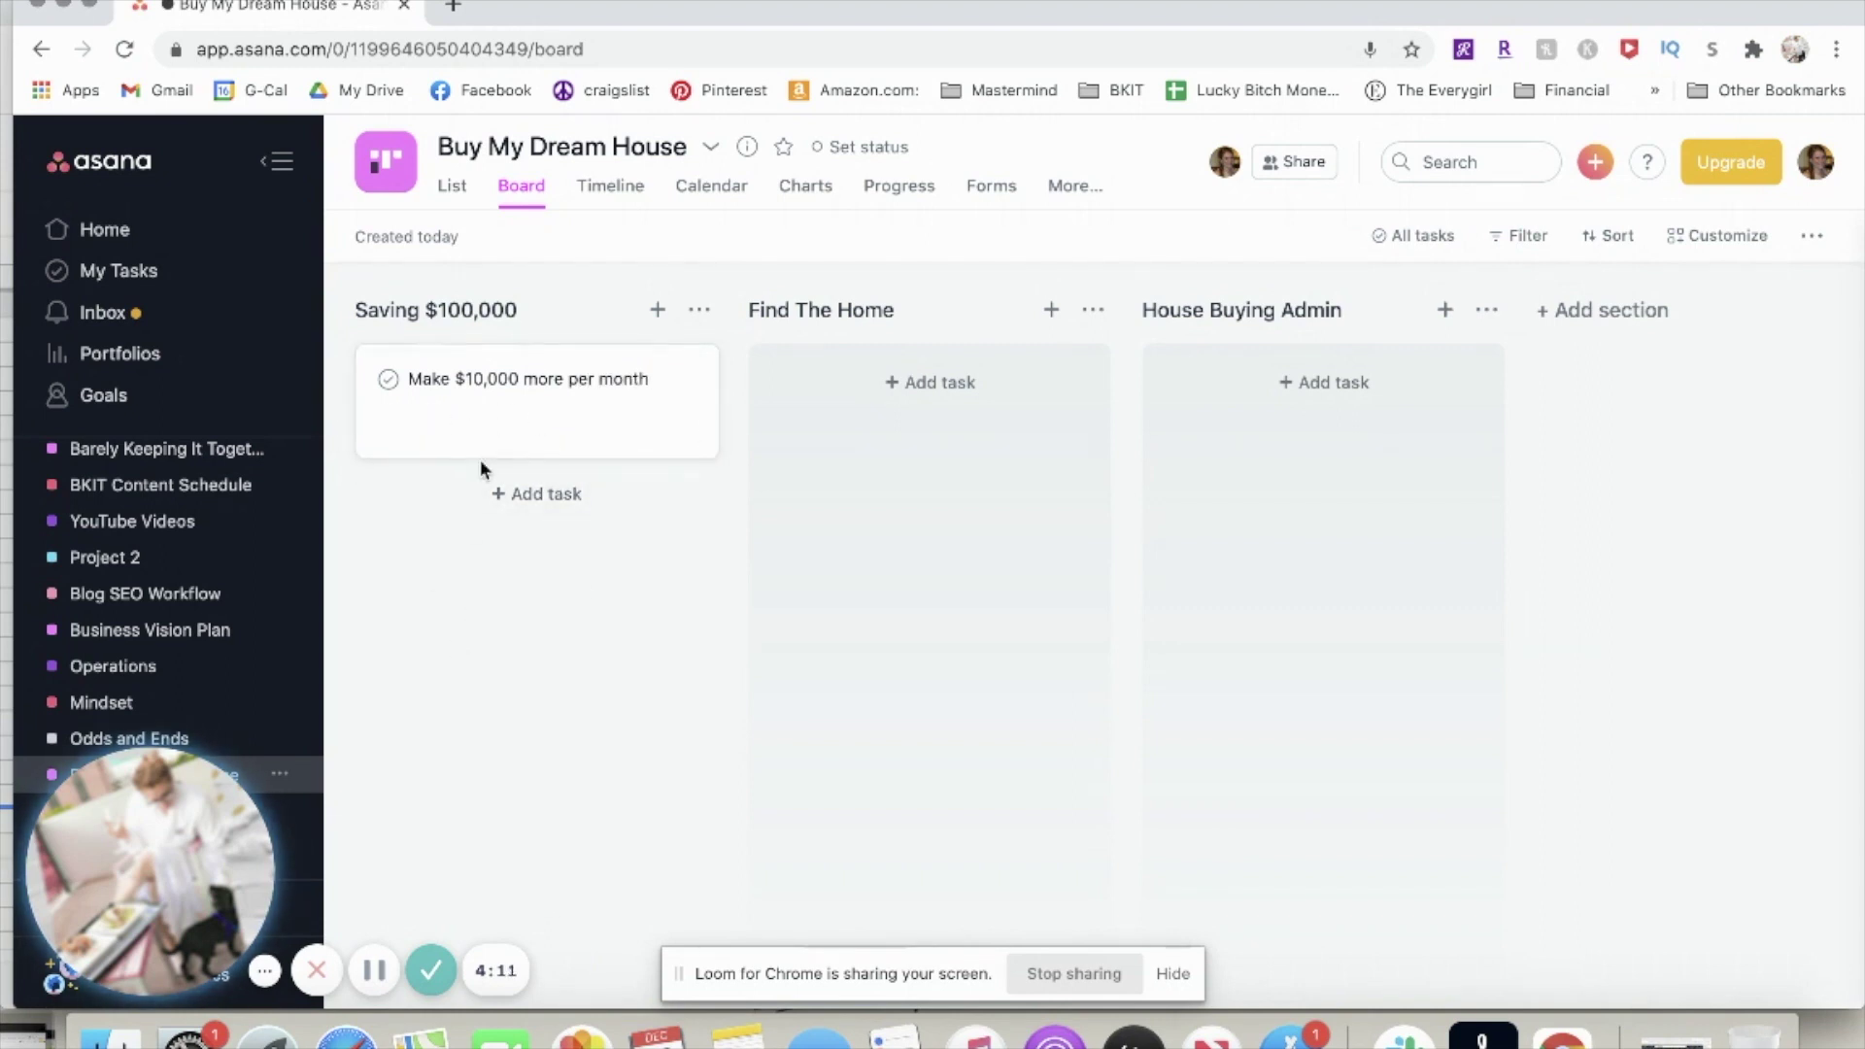
pyautogui.click(512, 387)
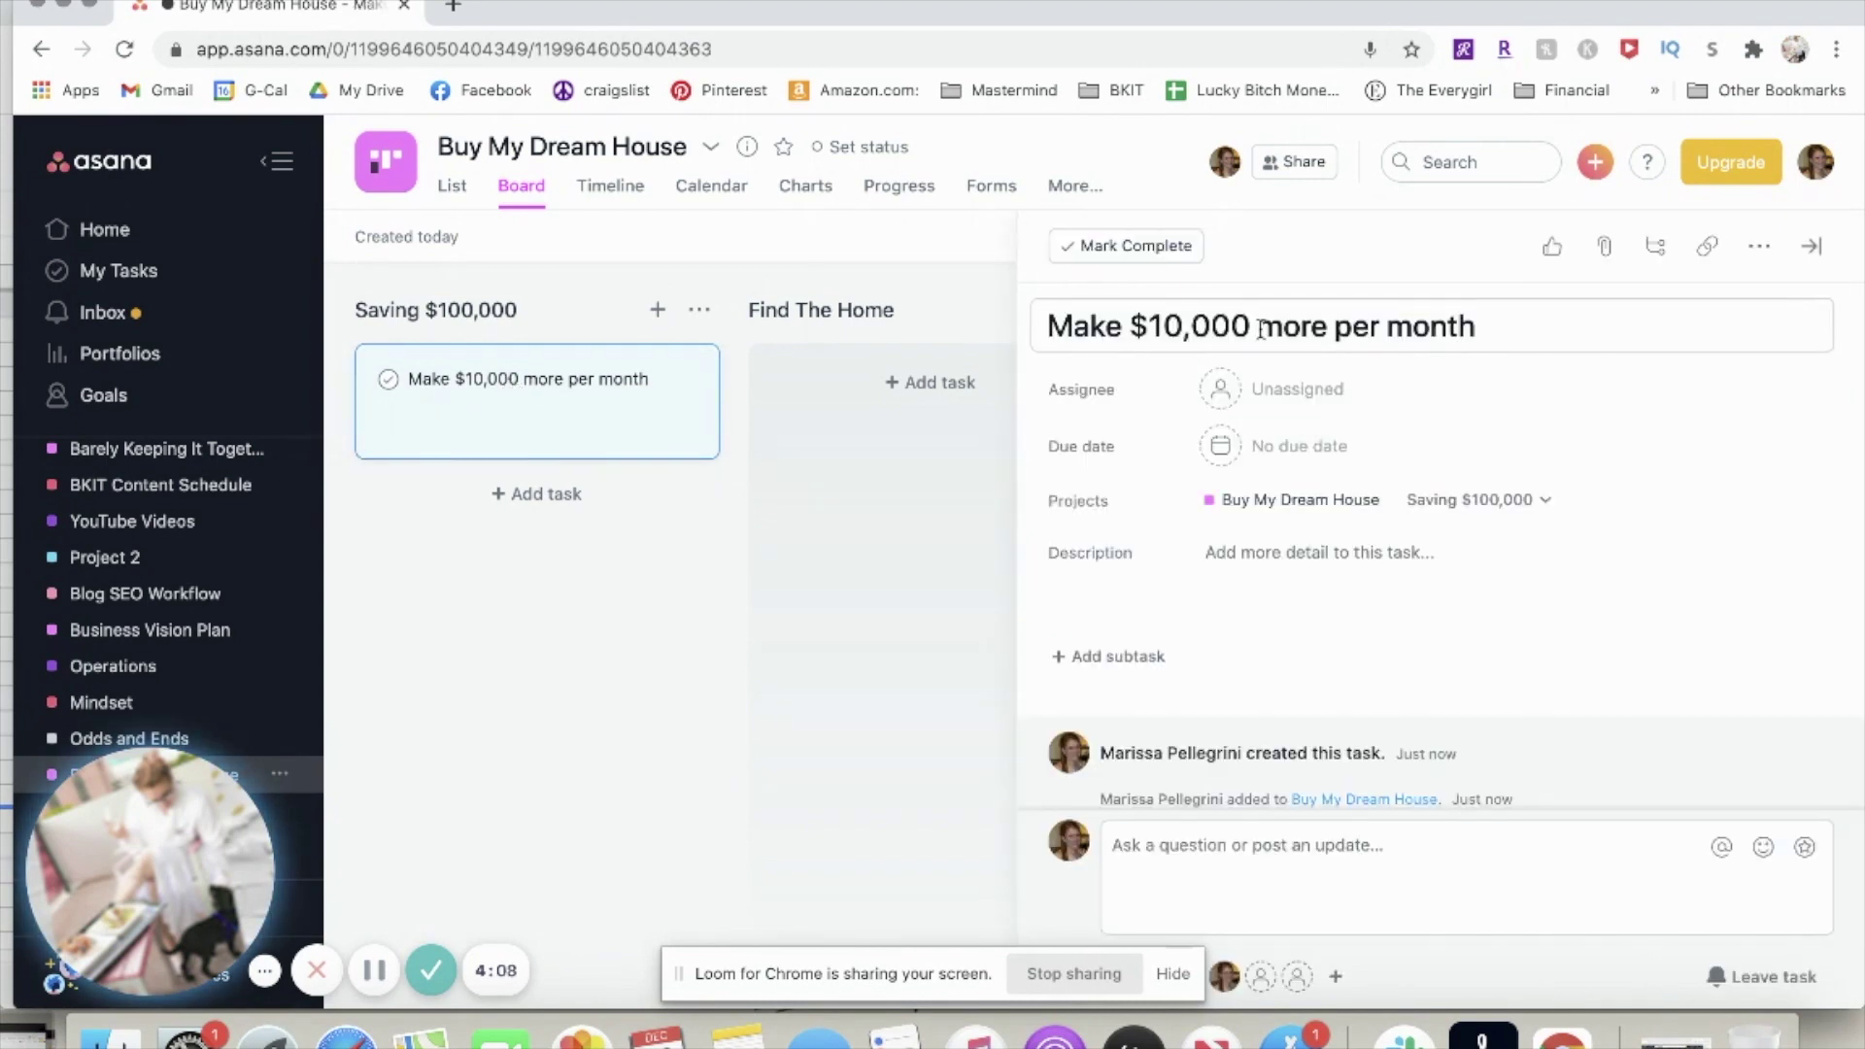
pyautogui.tripleClick(1267, 329)
pyautogui.write('Sell')
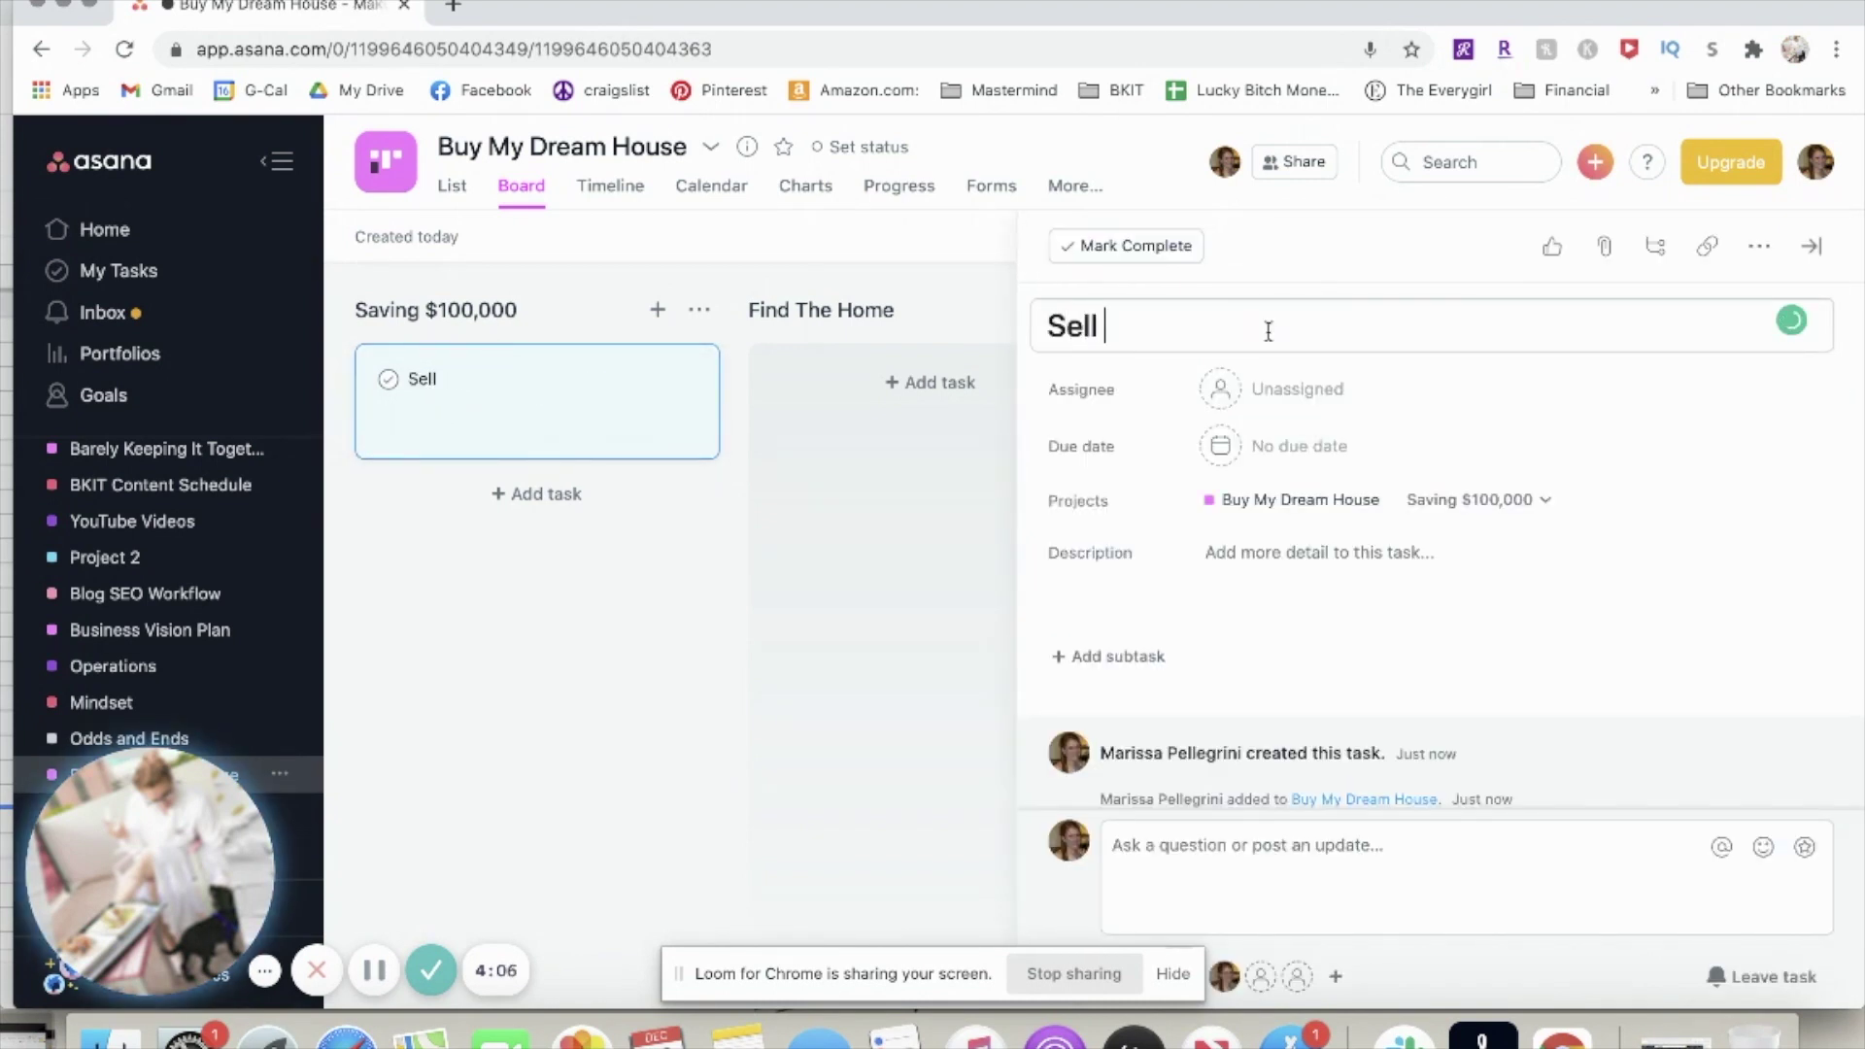
pyautogui.write(' 3 more')
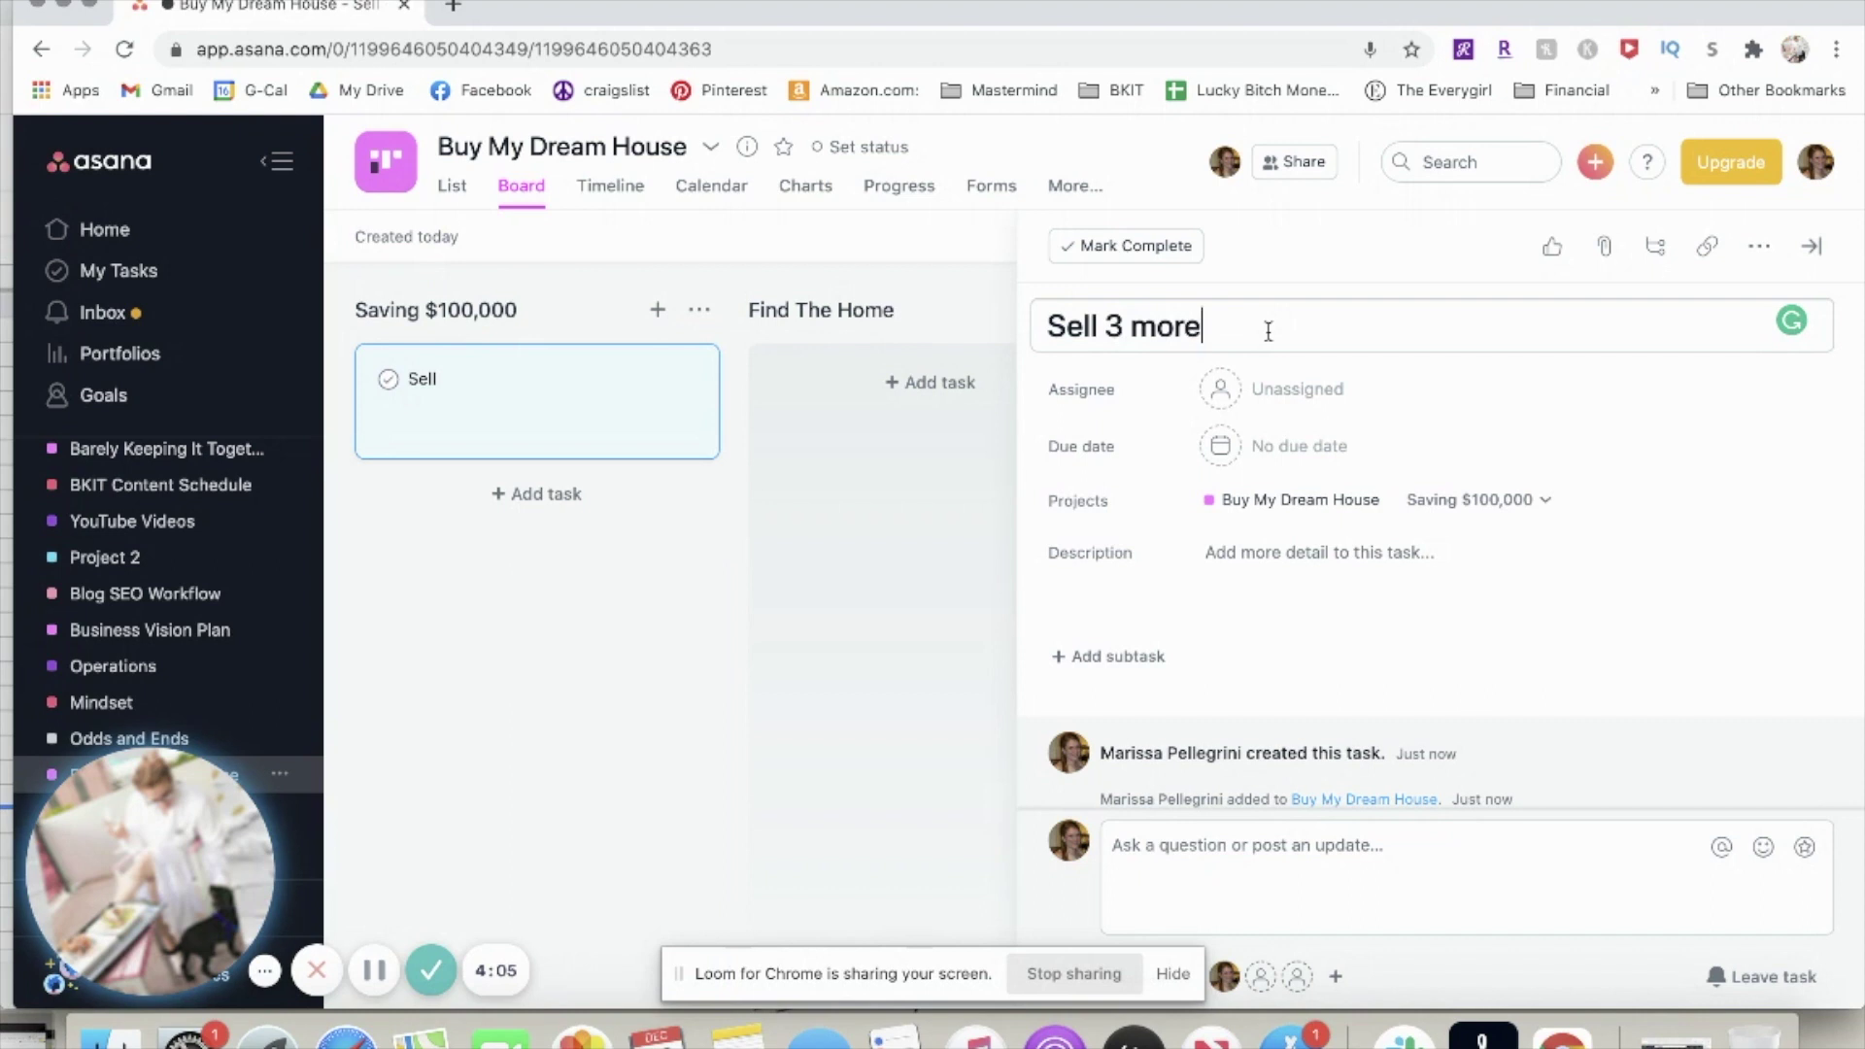
pyautogui.write(' jigsaws')
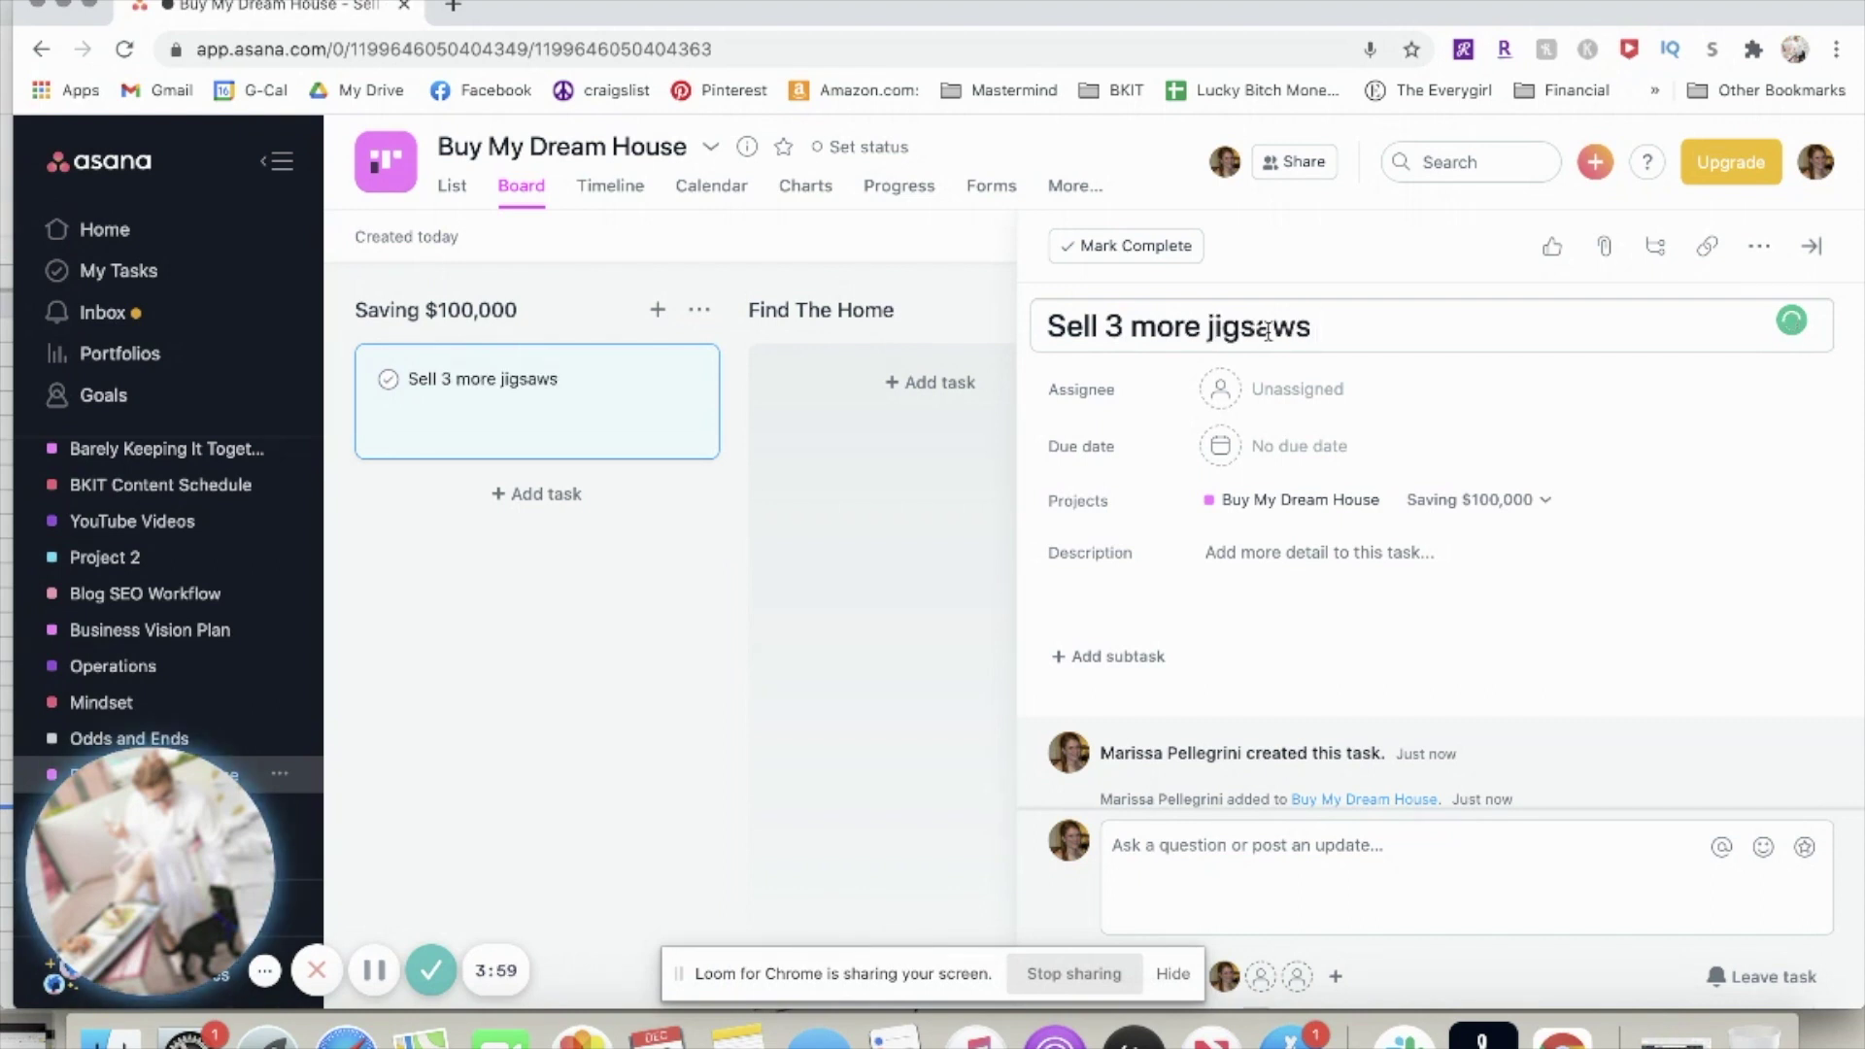
pyautogui.write(' per month')
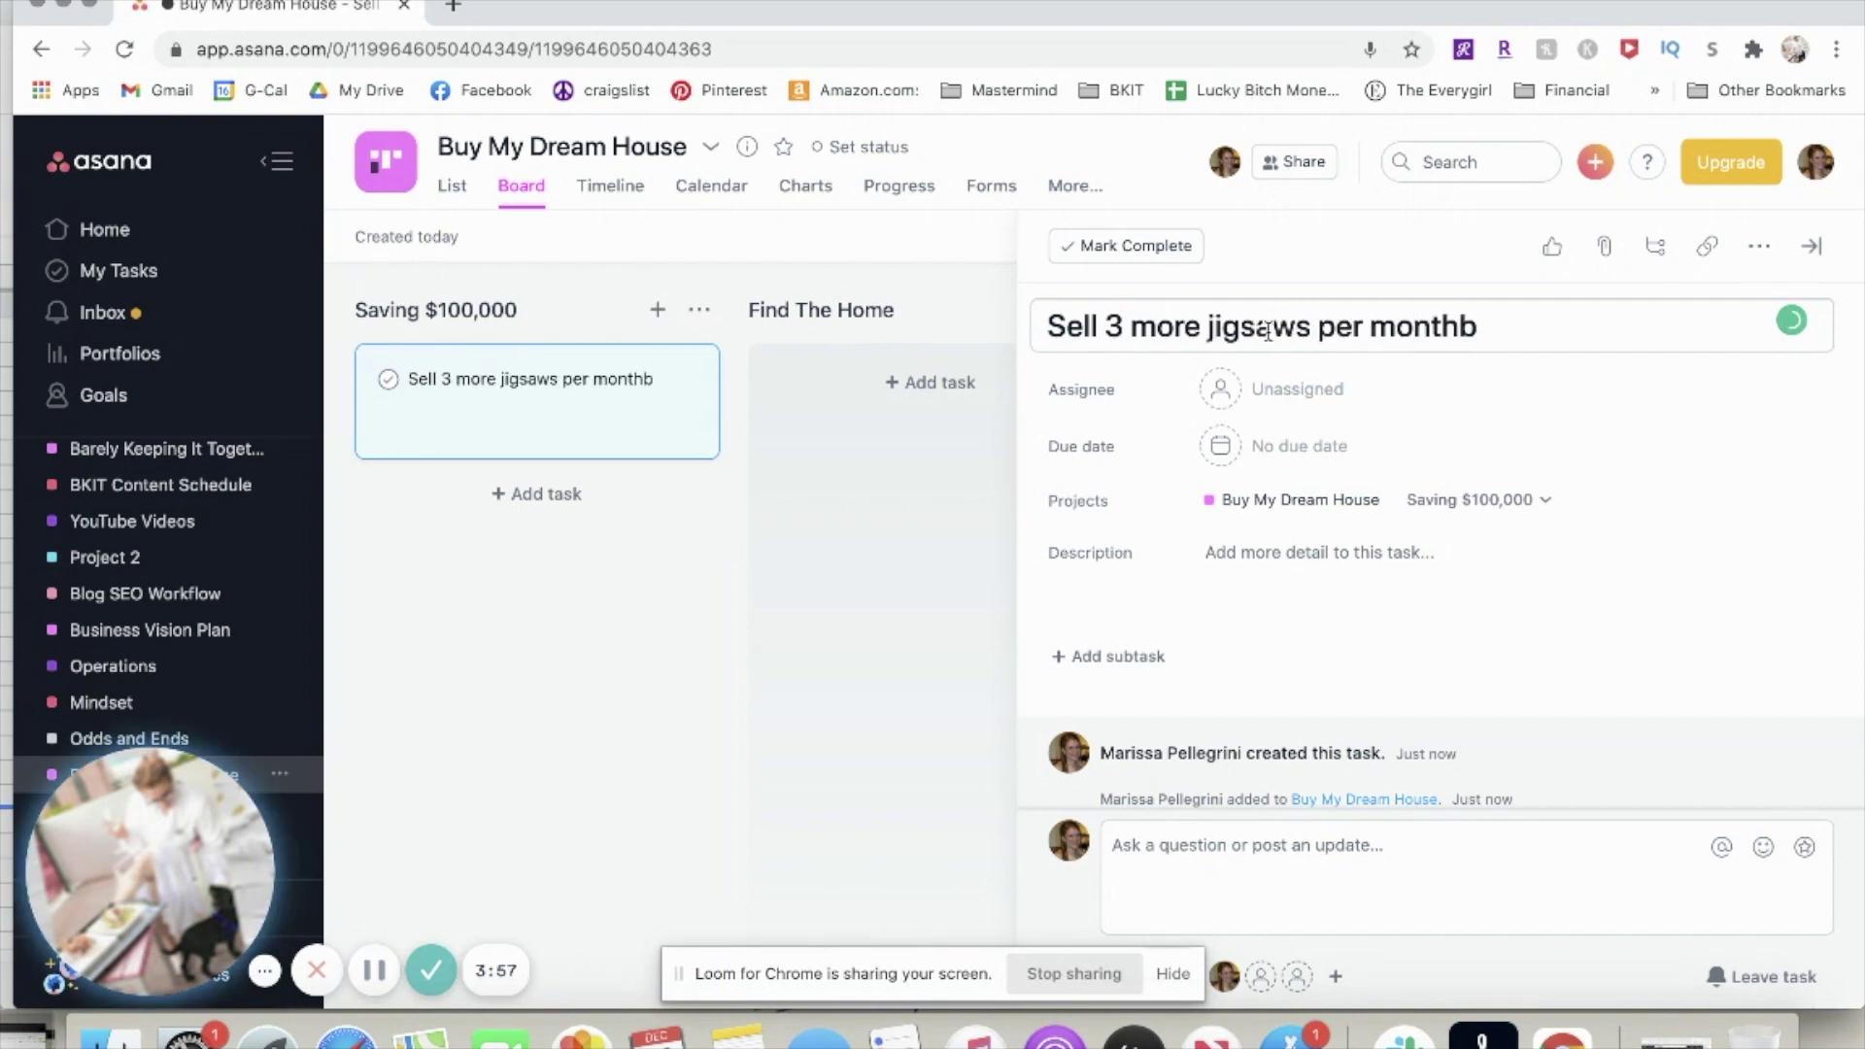
pyautogui.click(512, 632)
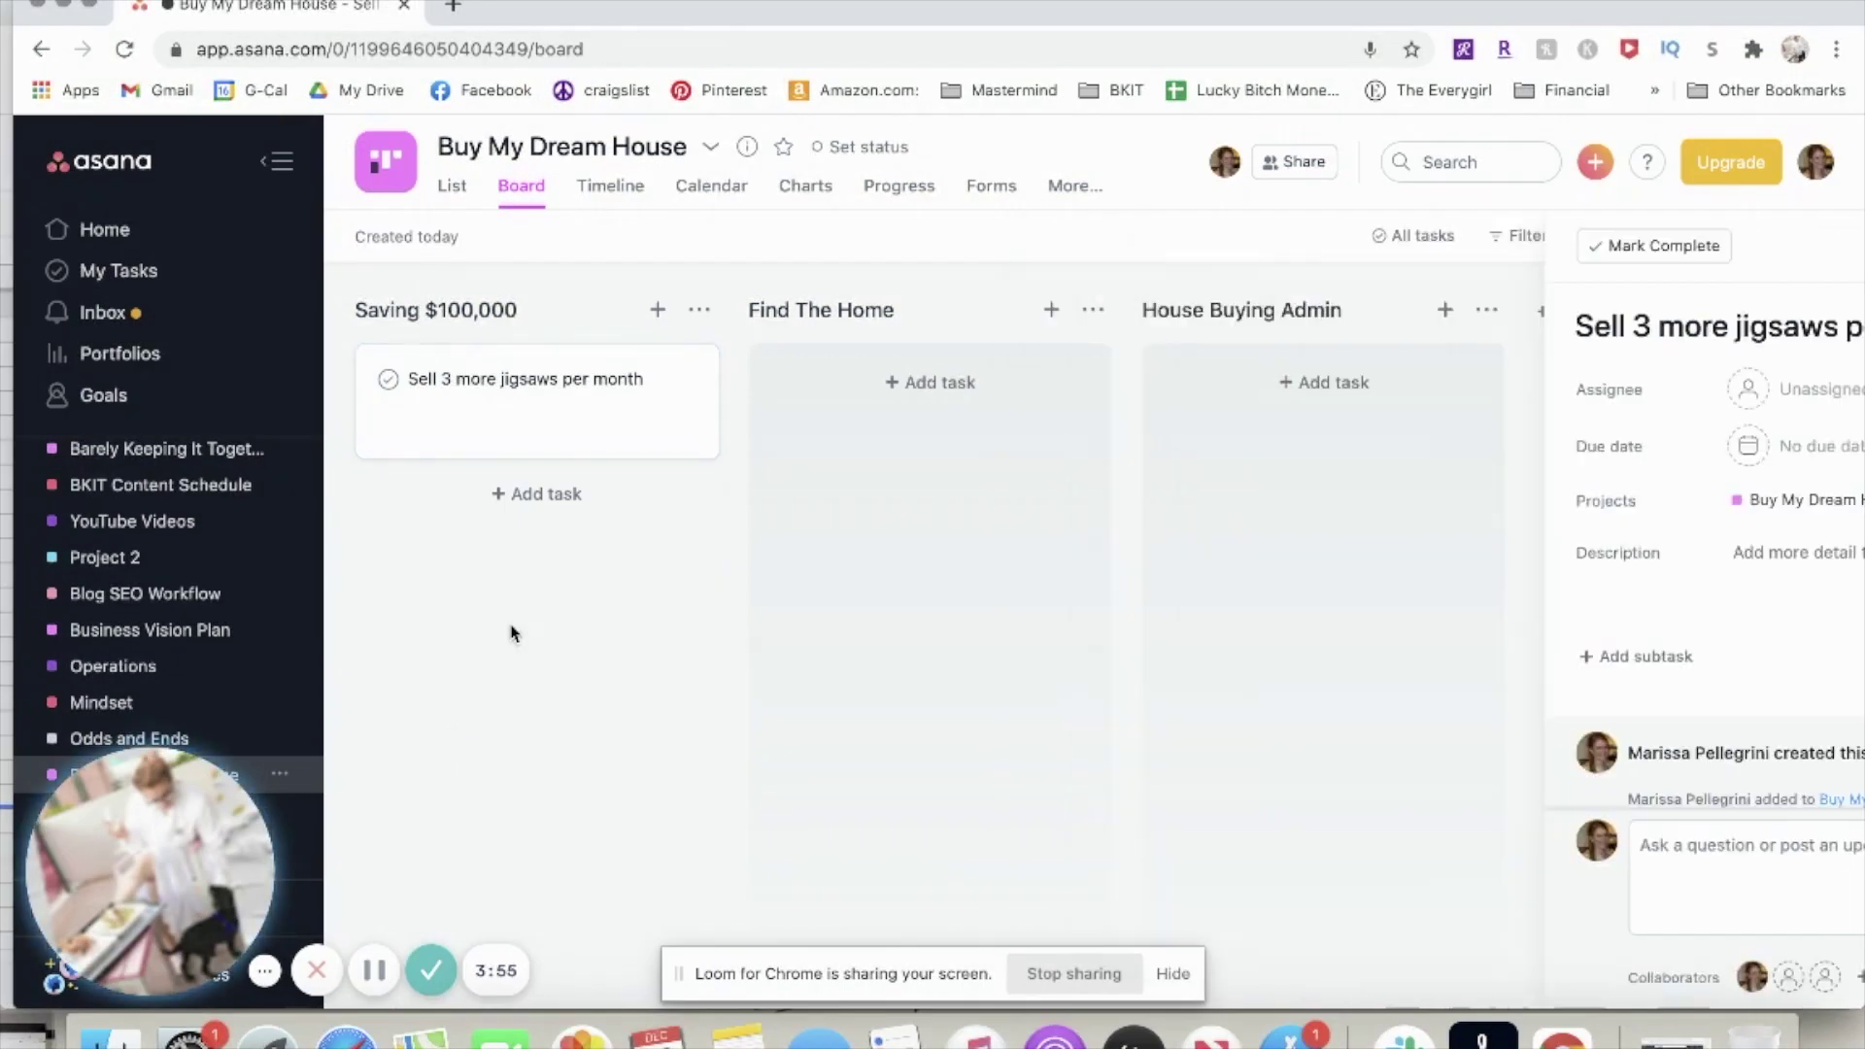
# Add a 'Create savings account' task, then reopen the jigsaws task's details
pyautogui.click(545, 493)
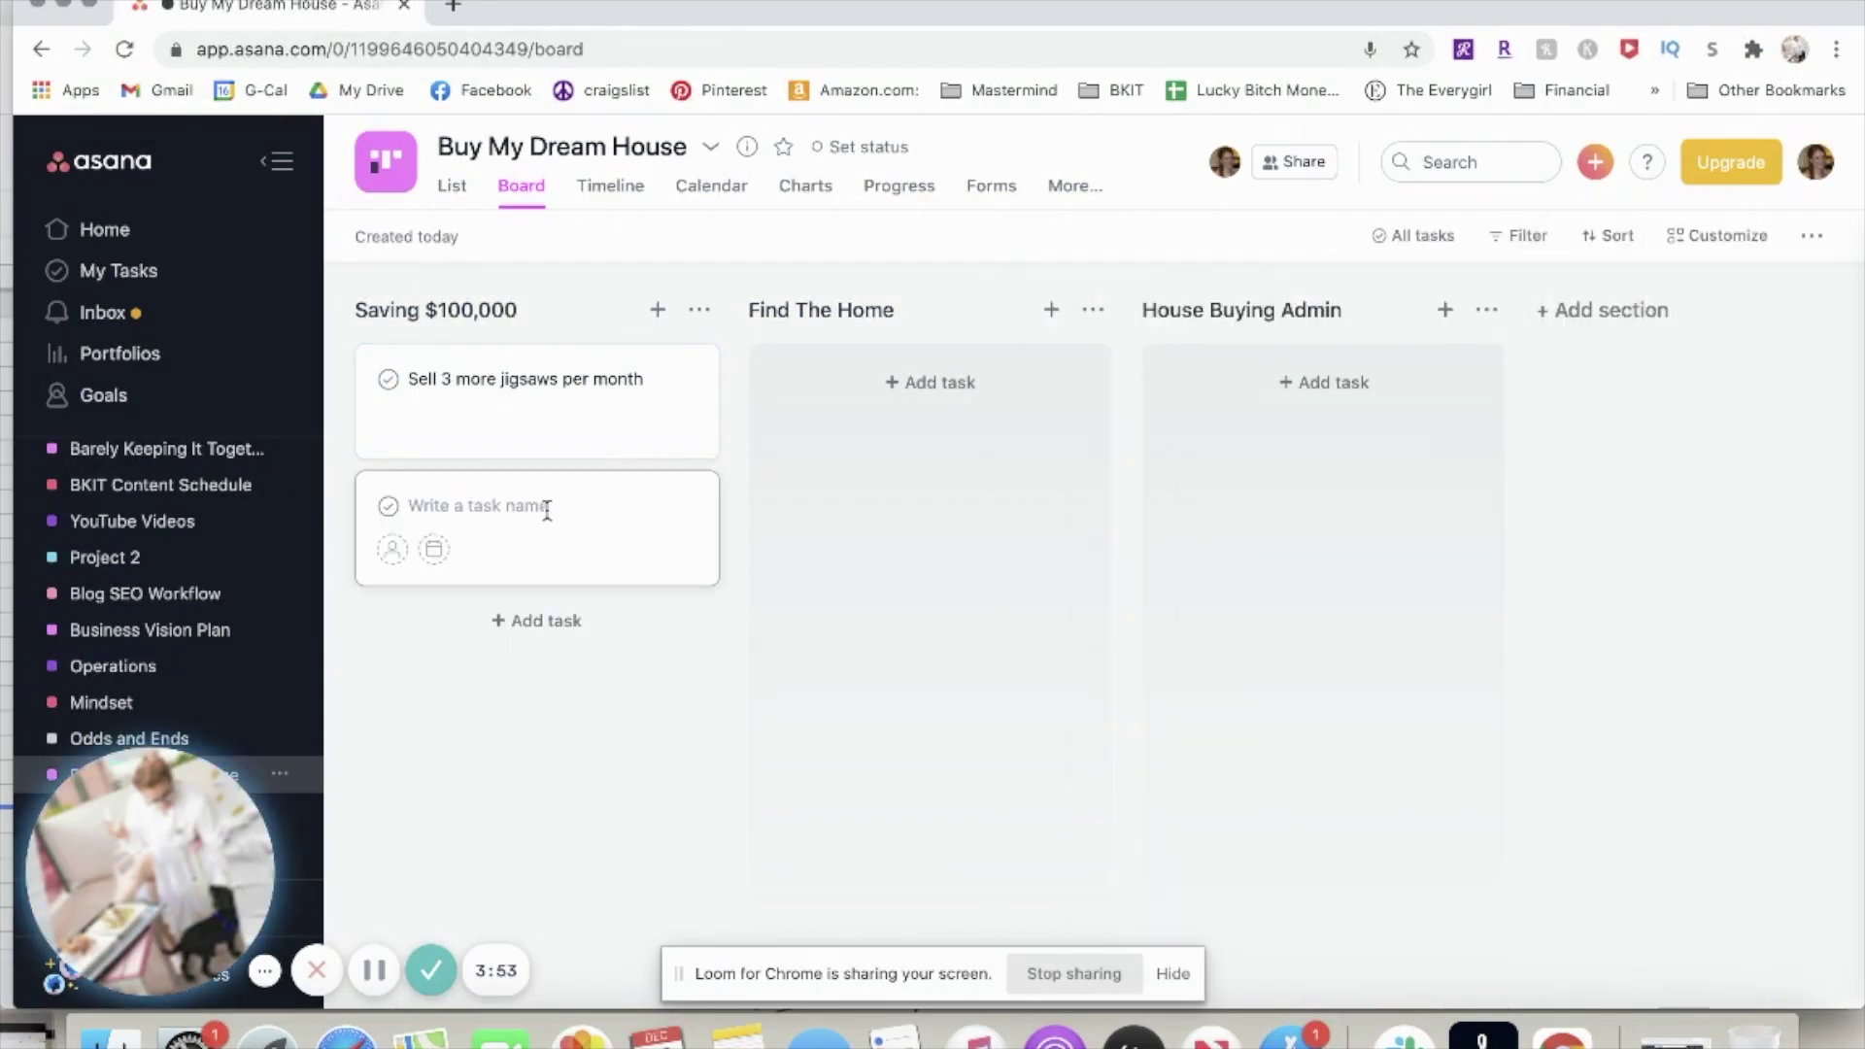
pyautogui.write('Create savings account')
pyautogui.press('Return')
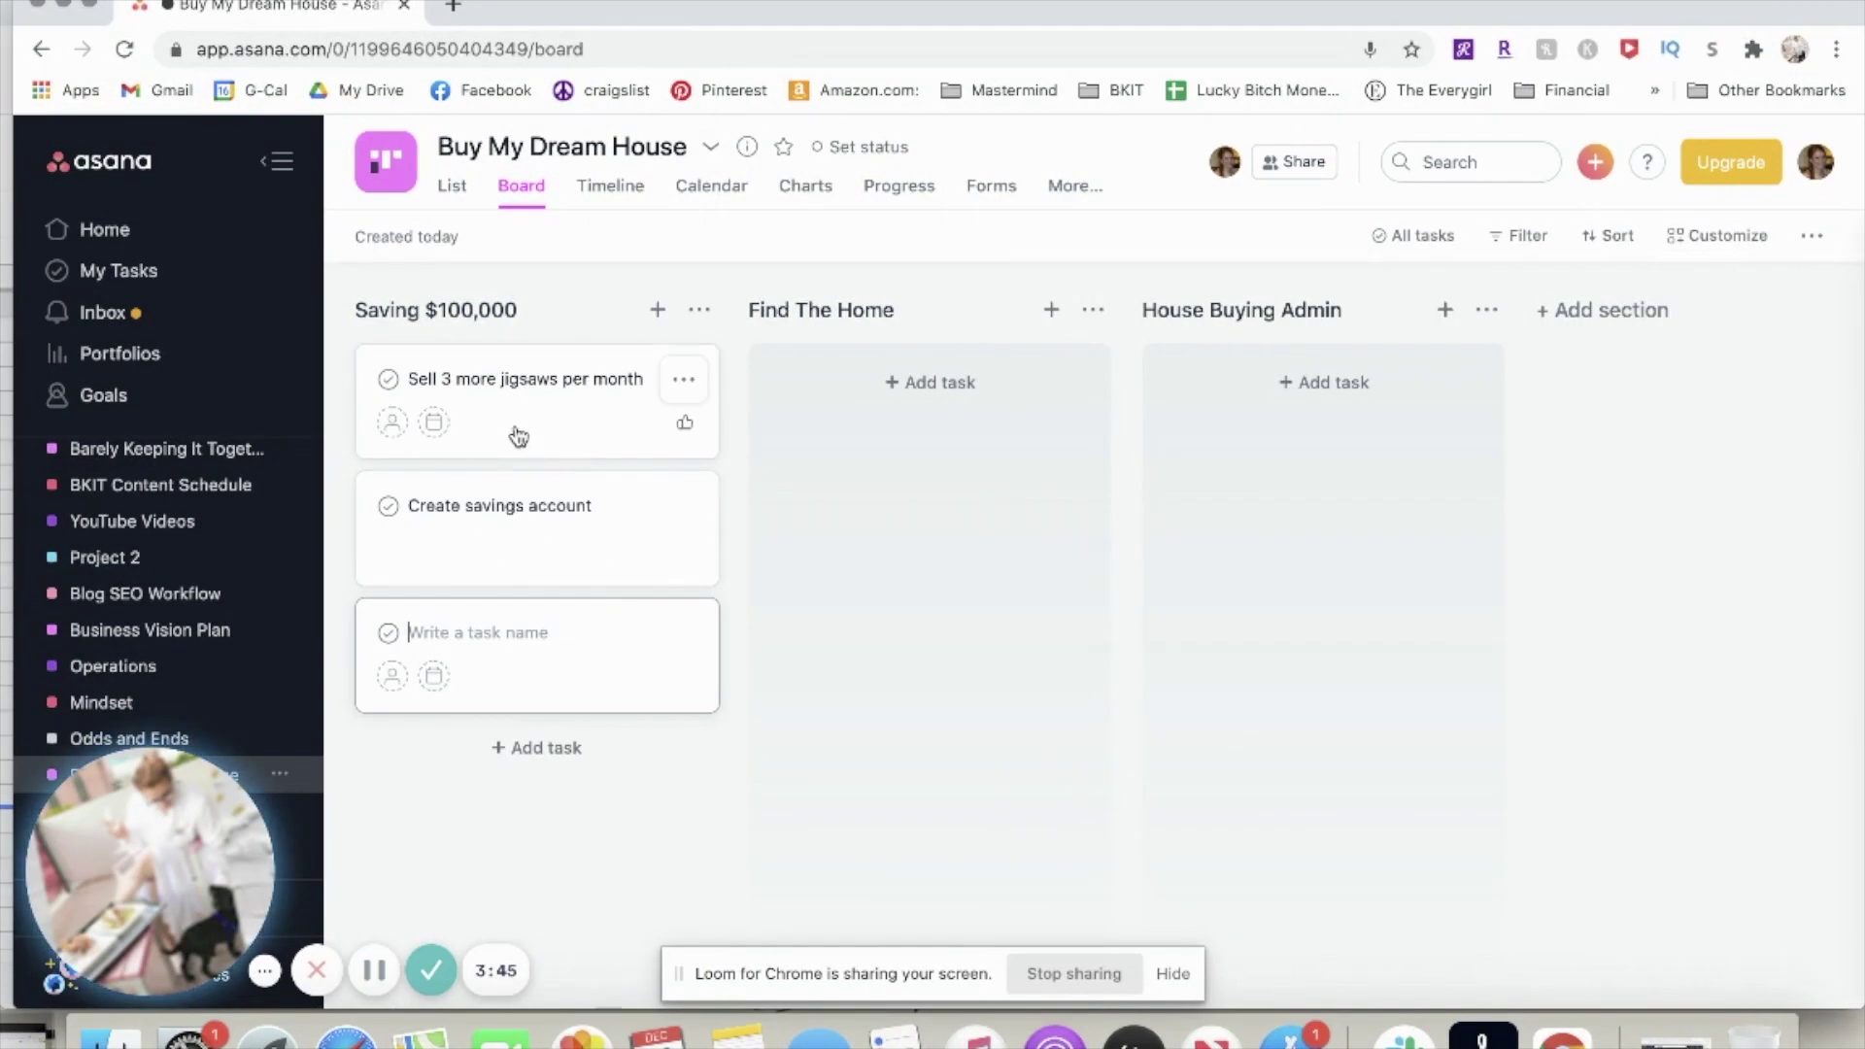
pyautogui.click(533, 386)
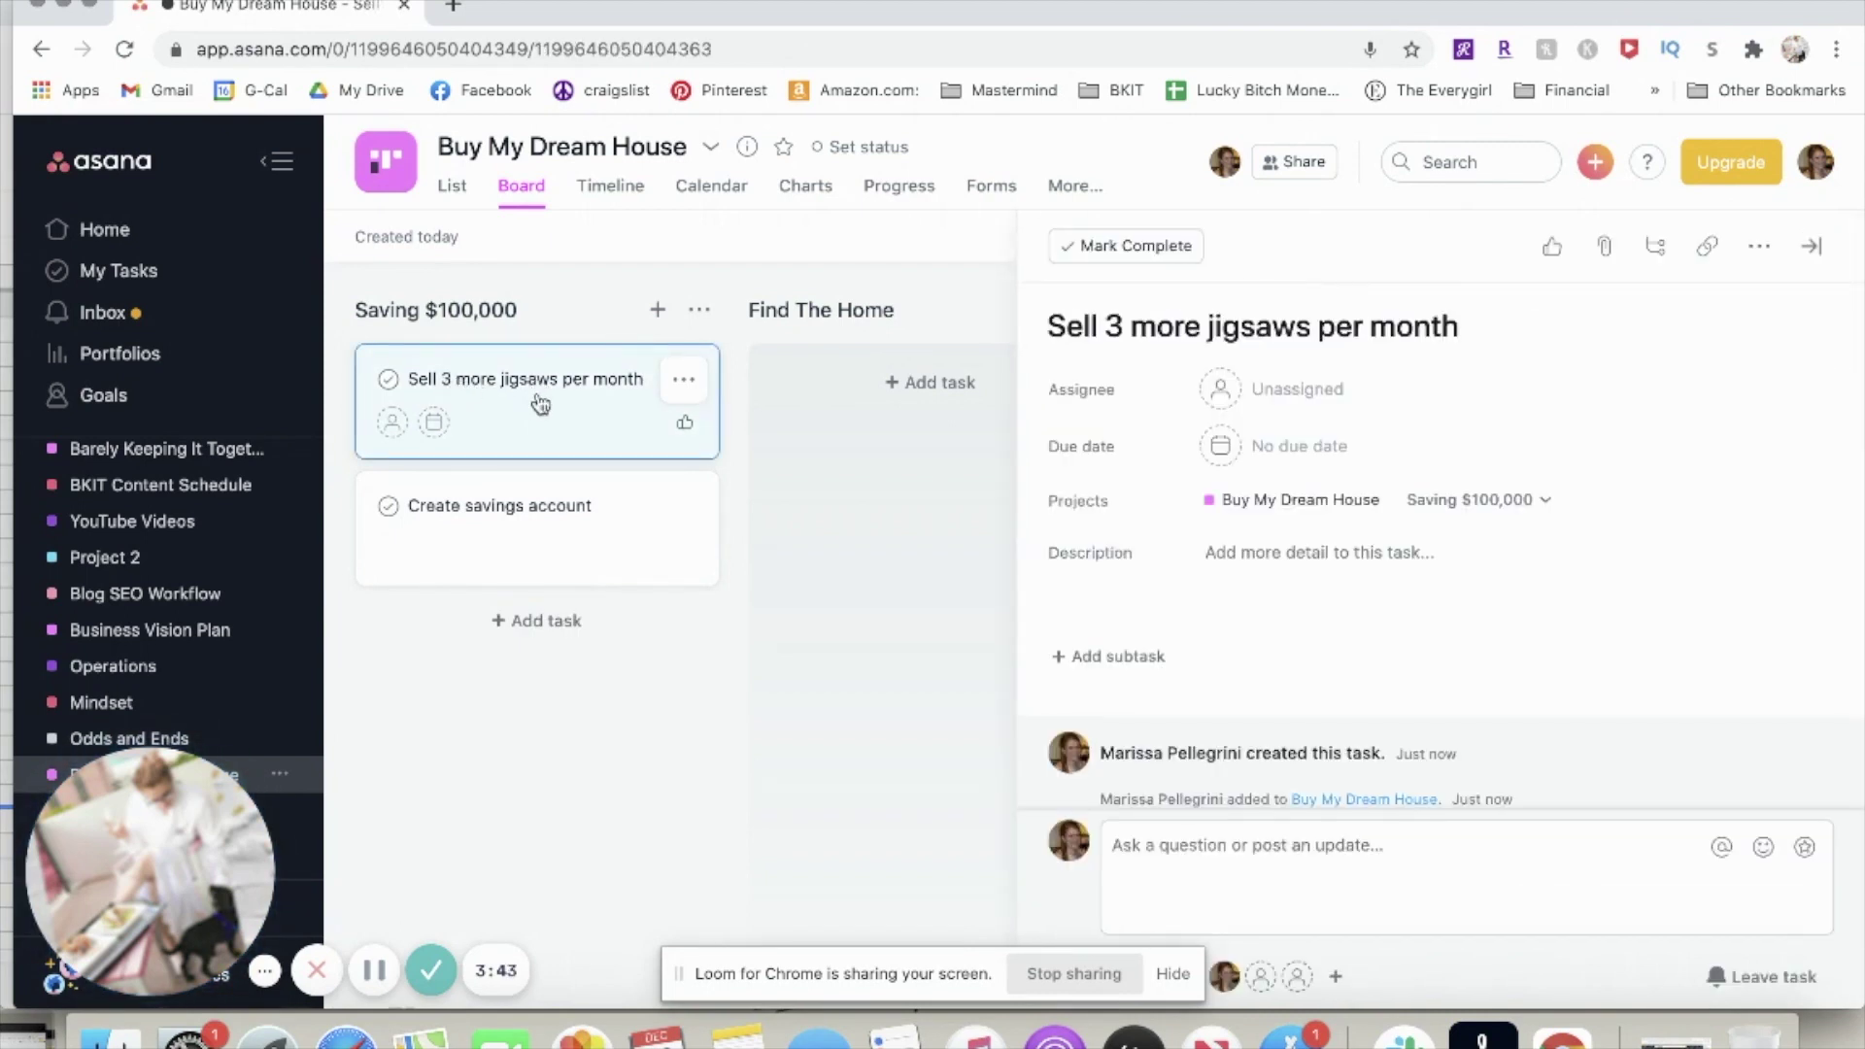
pyautogui.scroll(-1, 1234, 530)
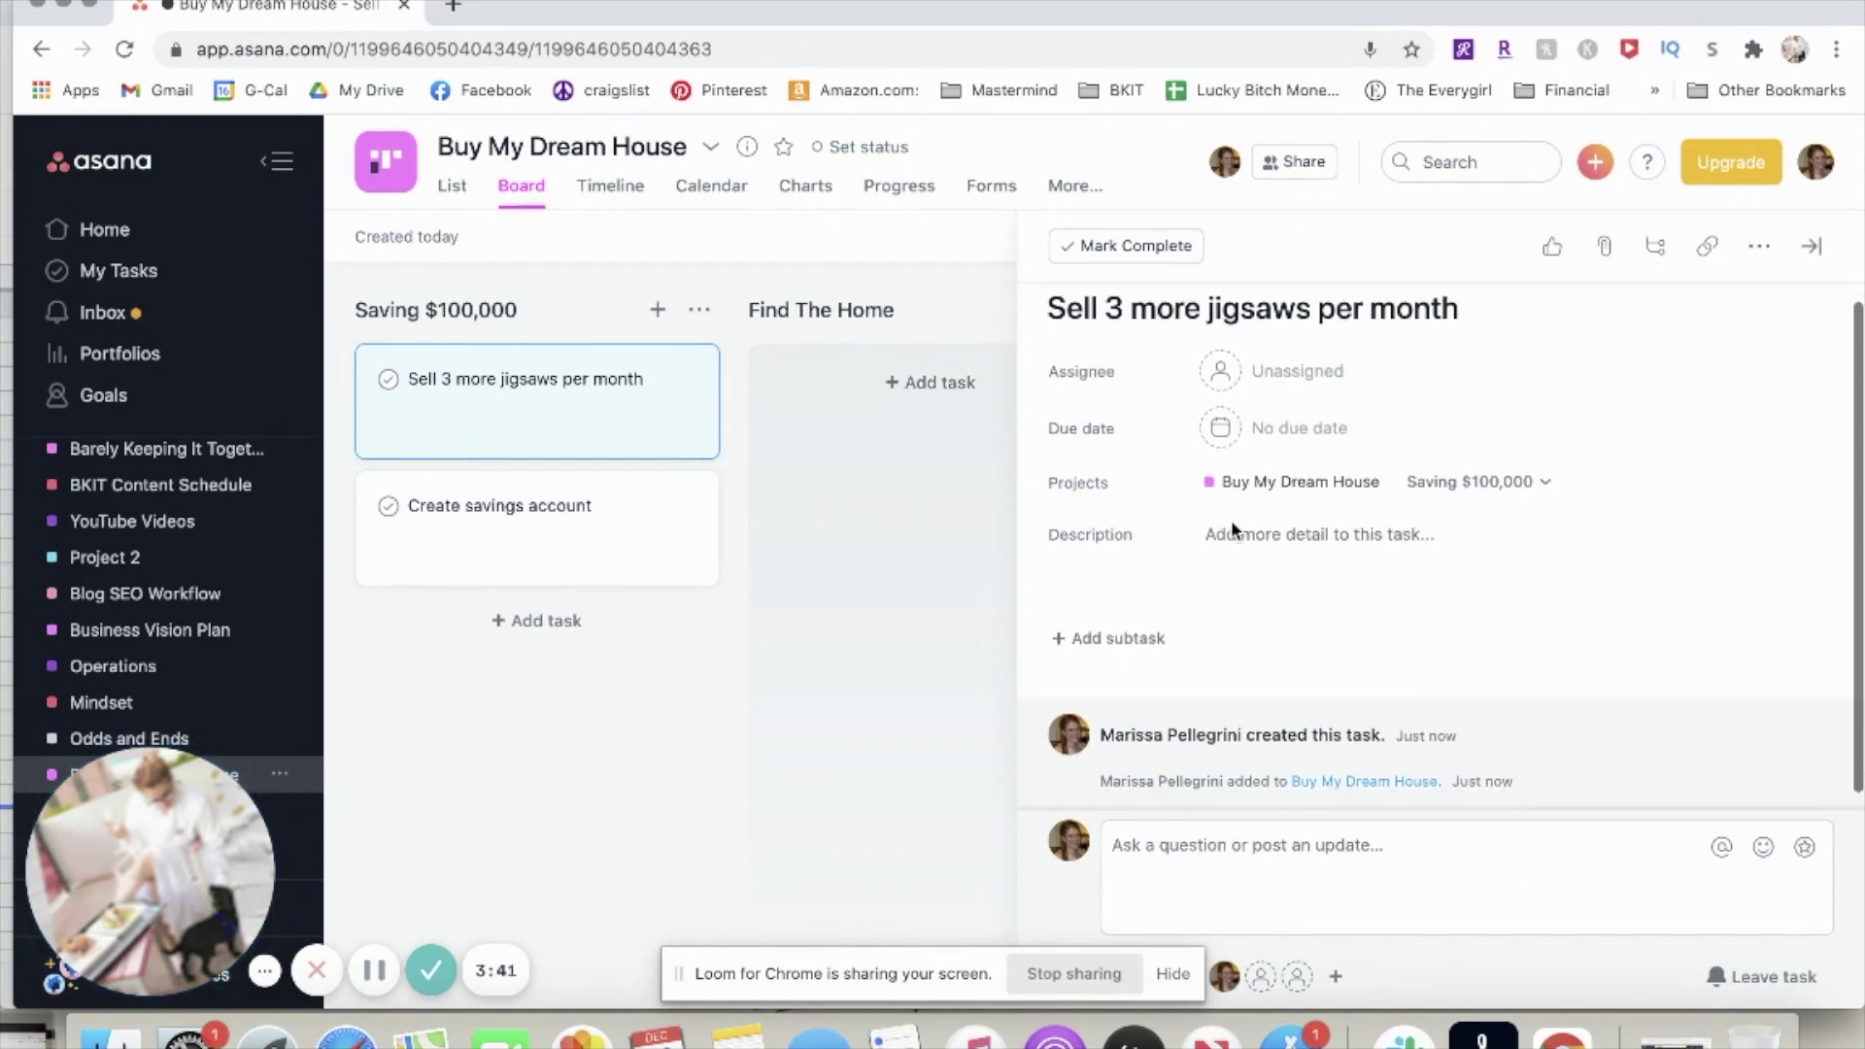
# Give the jigsaws task subtasks 'Post more on instragram' and 'Call old clients', then return to the board
pyautogui.click(1146, 638)
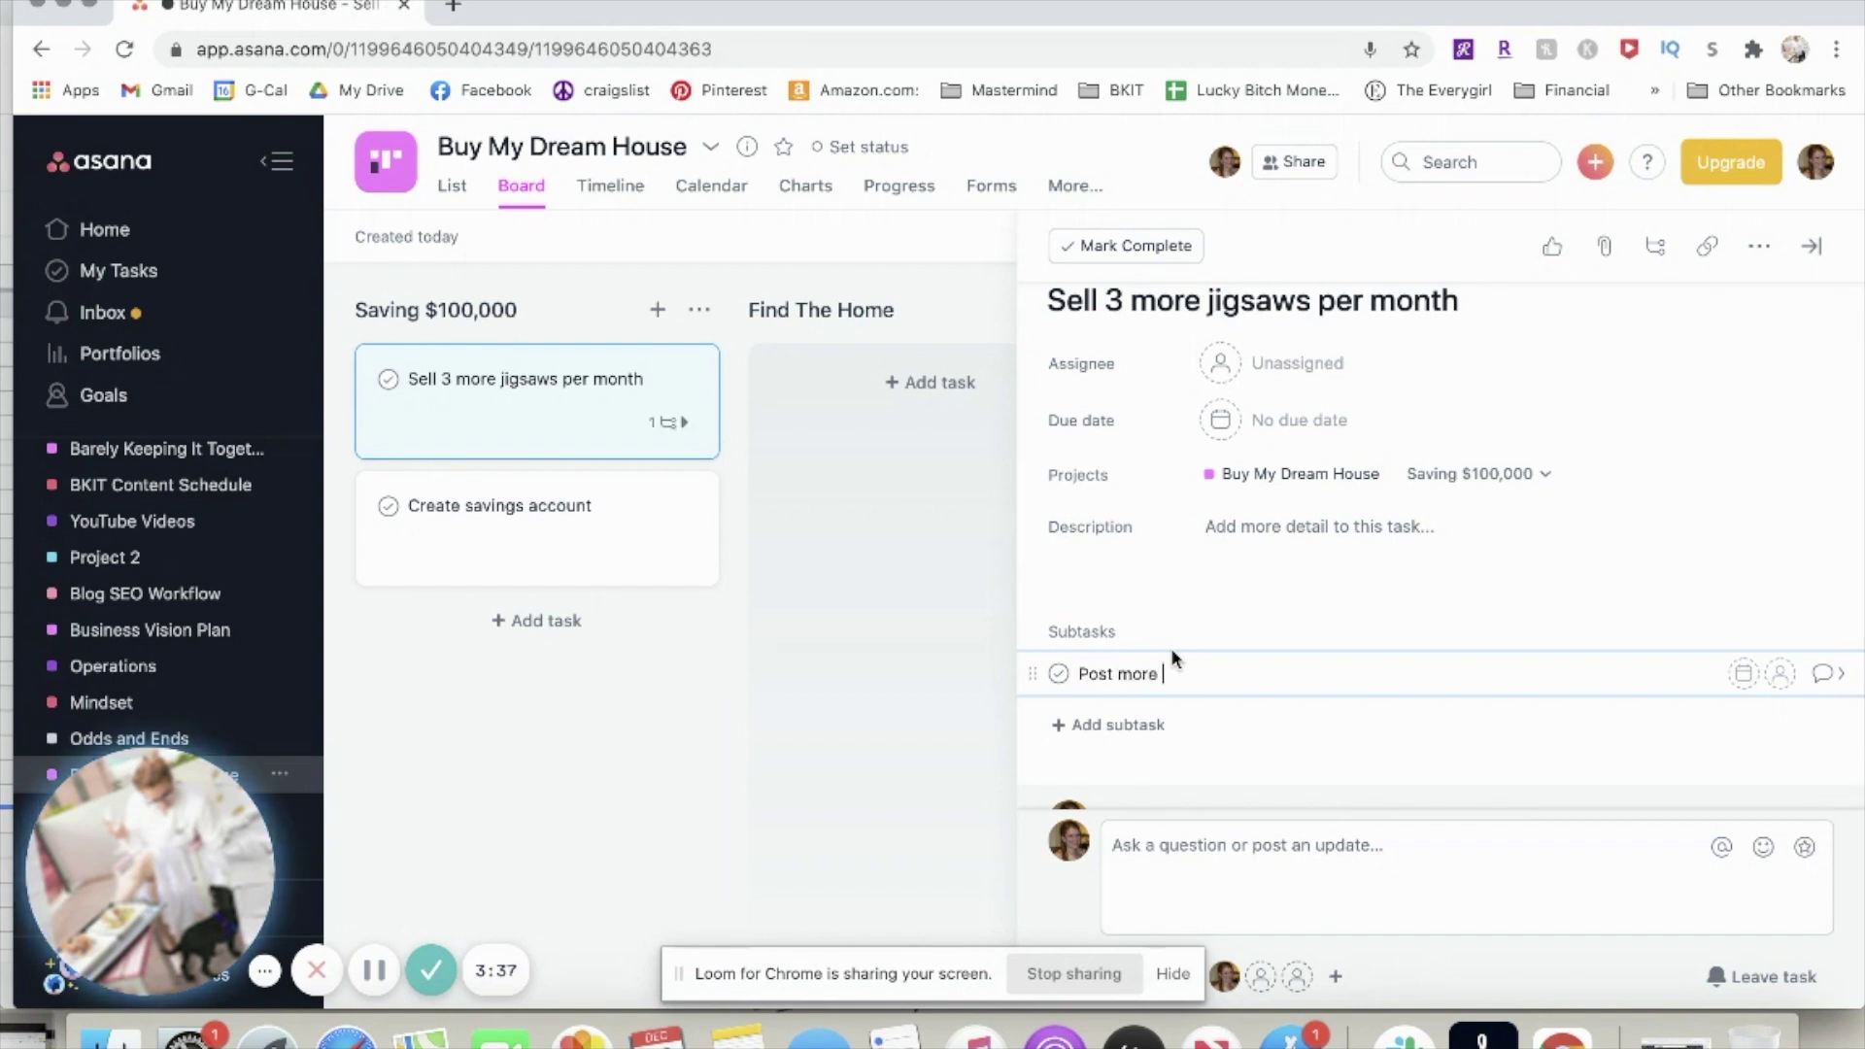
pyautogui.write('Post more on instragram')
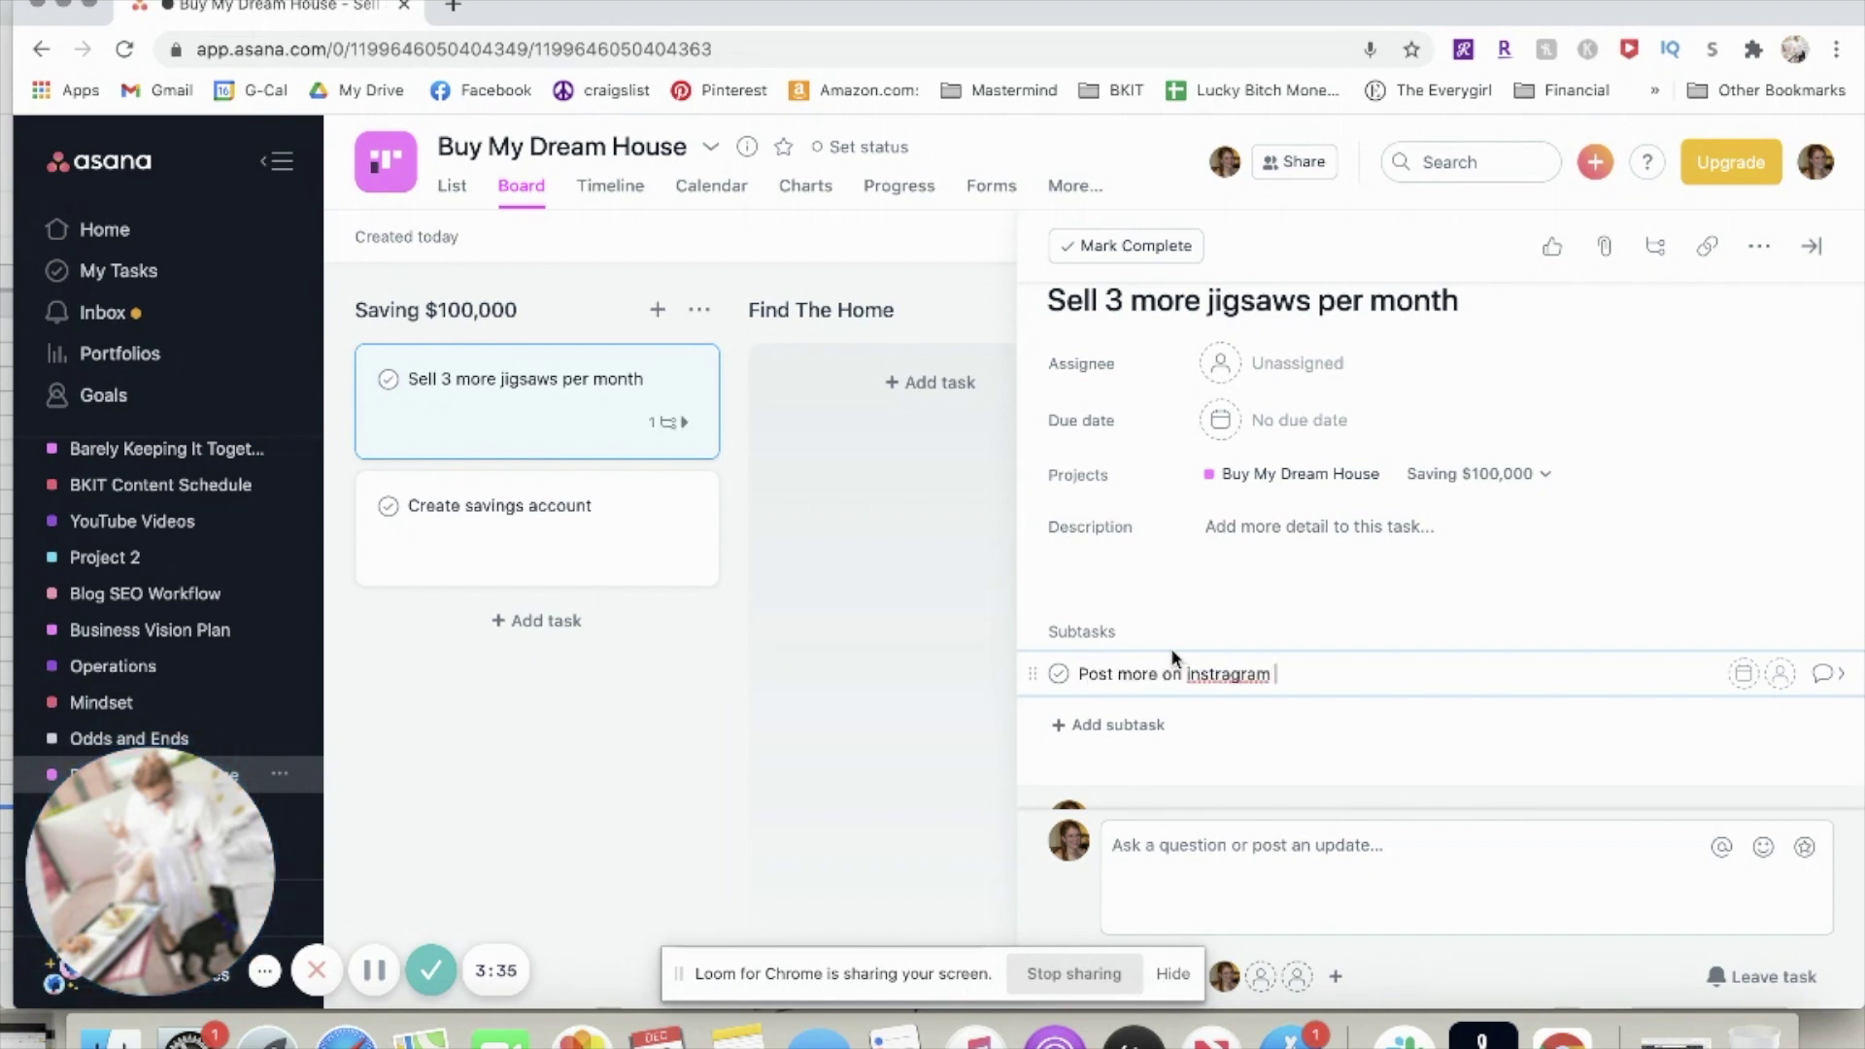
pyautogui.press('Return')
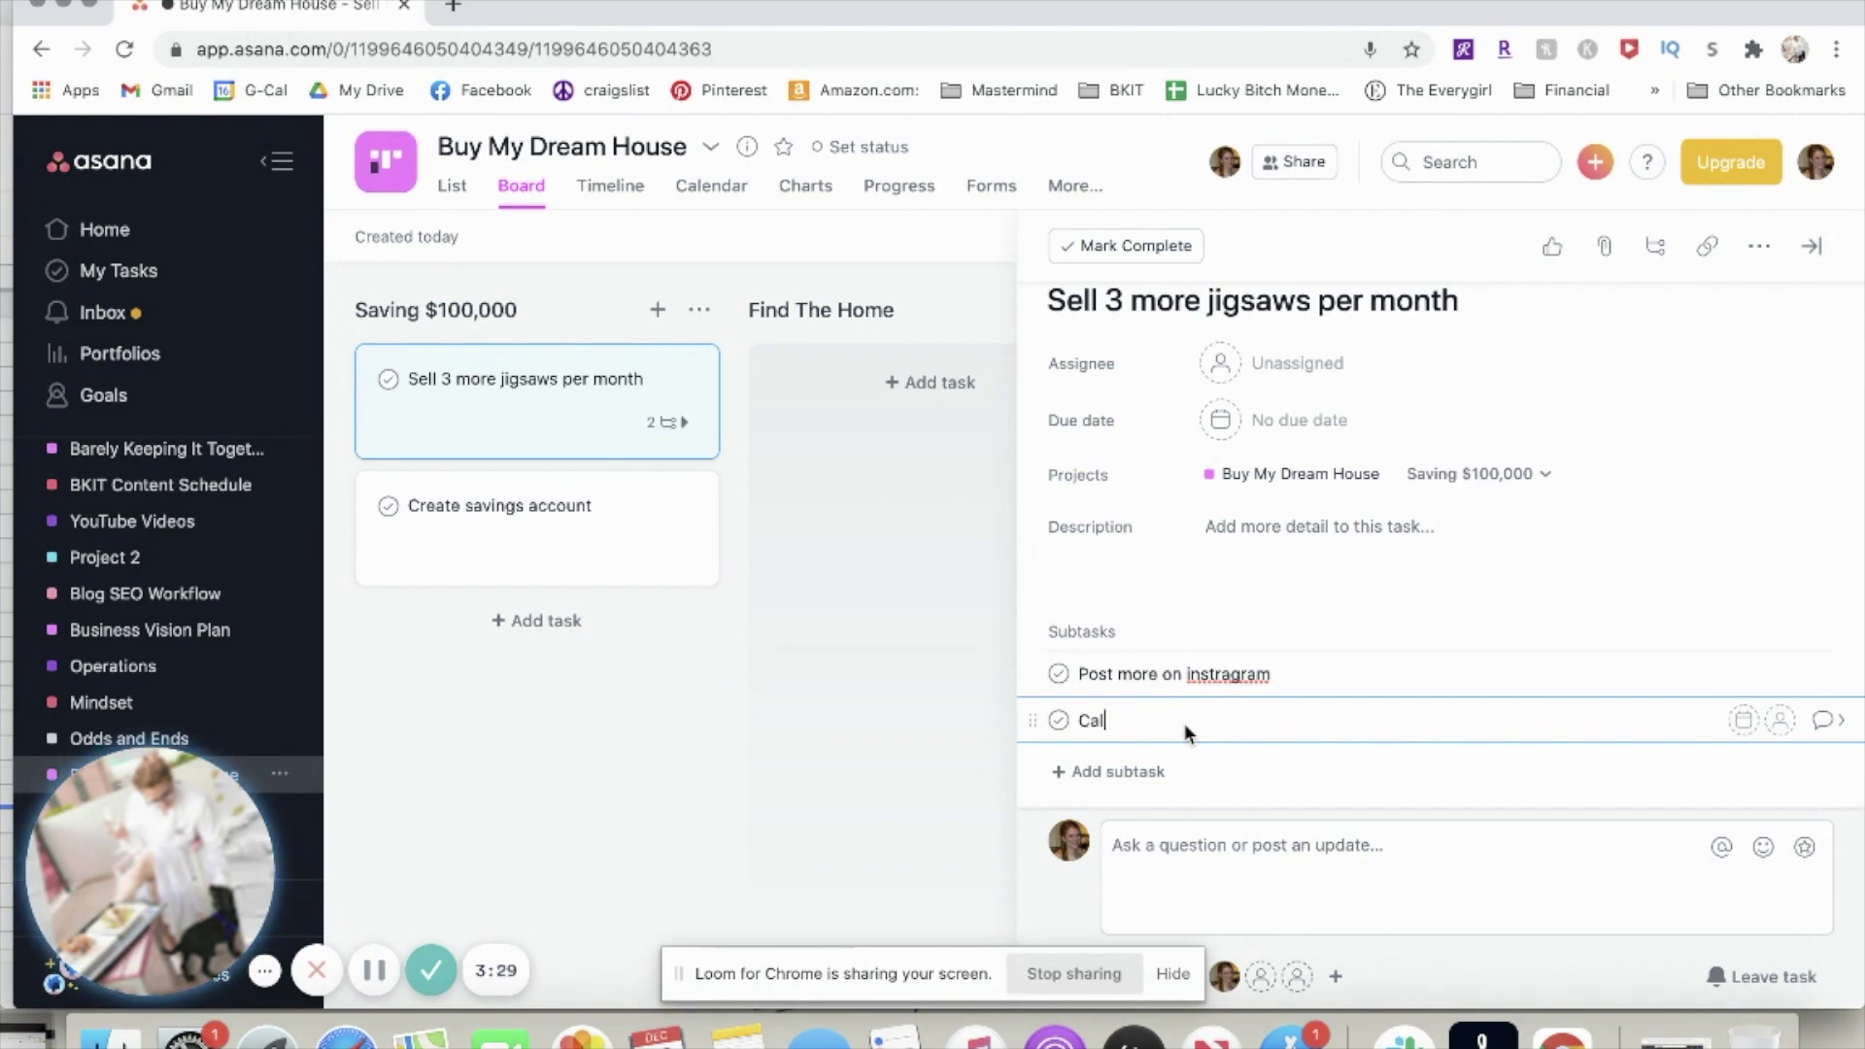
pyautogui.write('Call old clients')
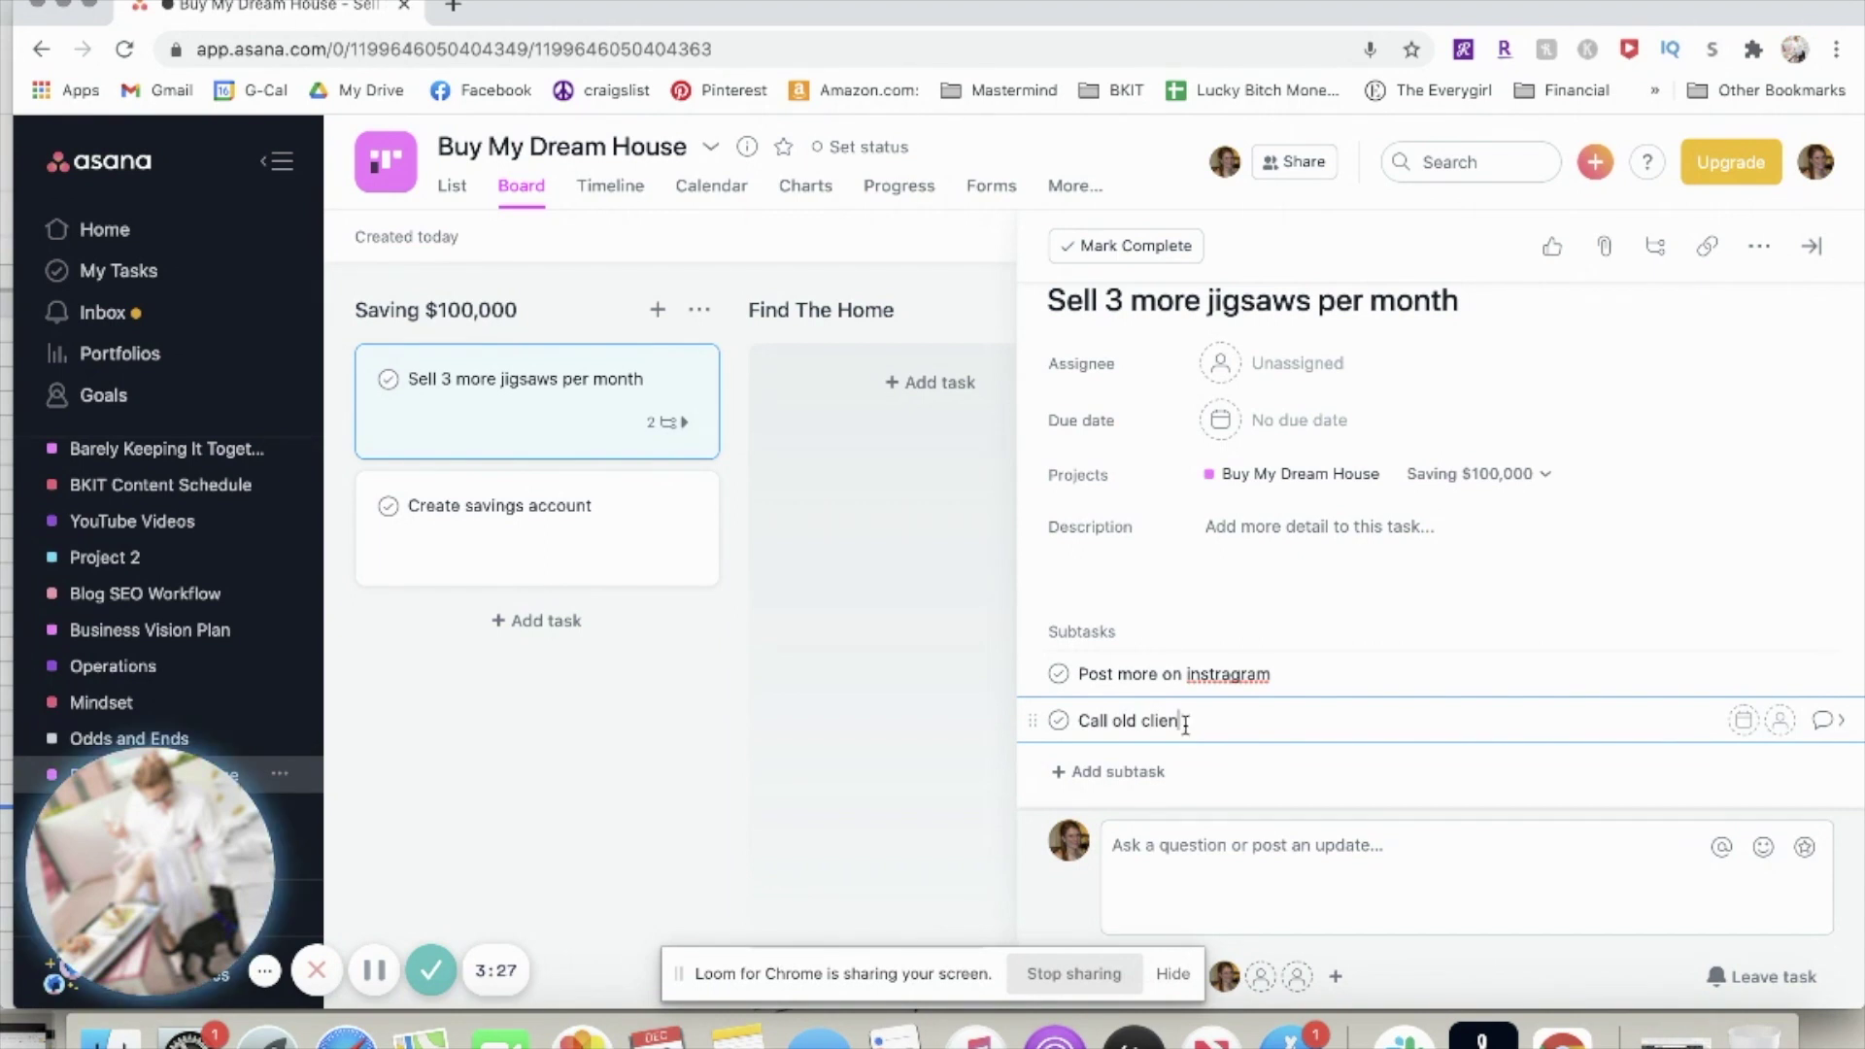
pyautogui.click(841, 736)
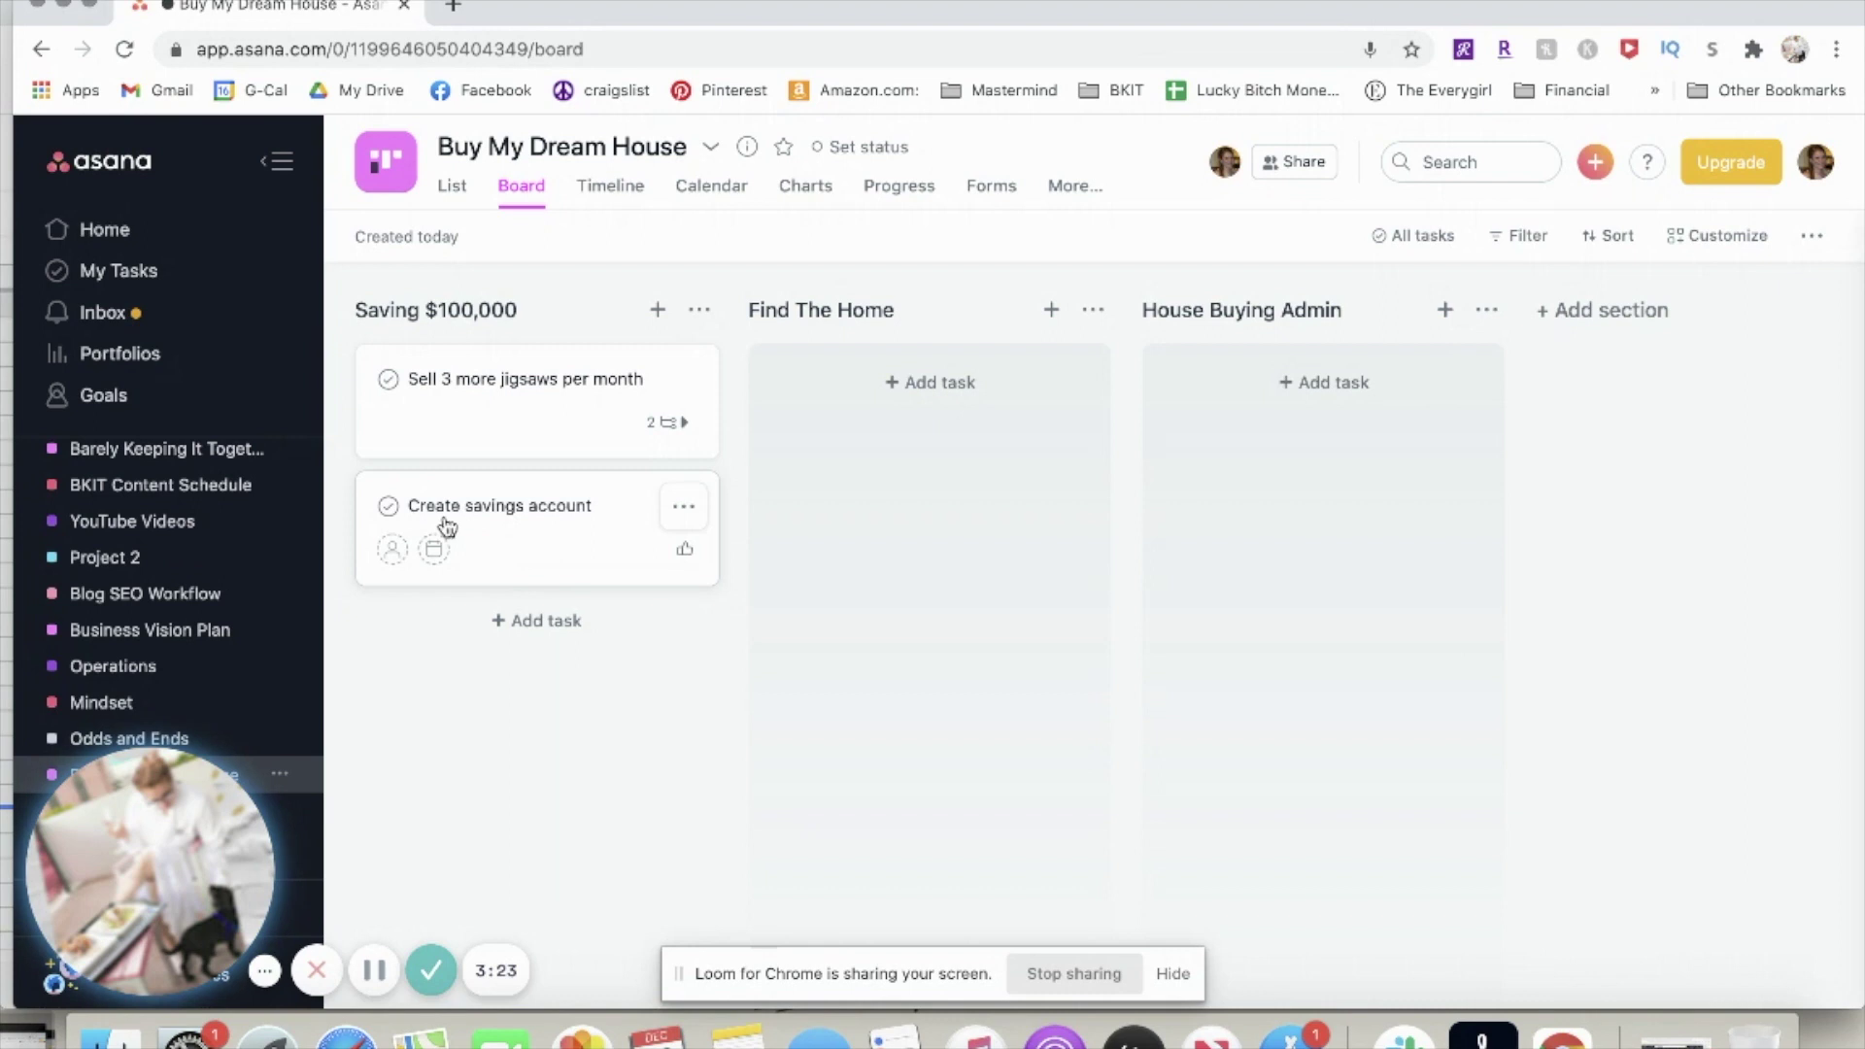
# Add a 'Drive different neighborhoods' task under Find The Home
pyautogui.scroll(3, 221, 597)
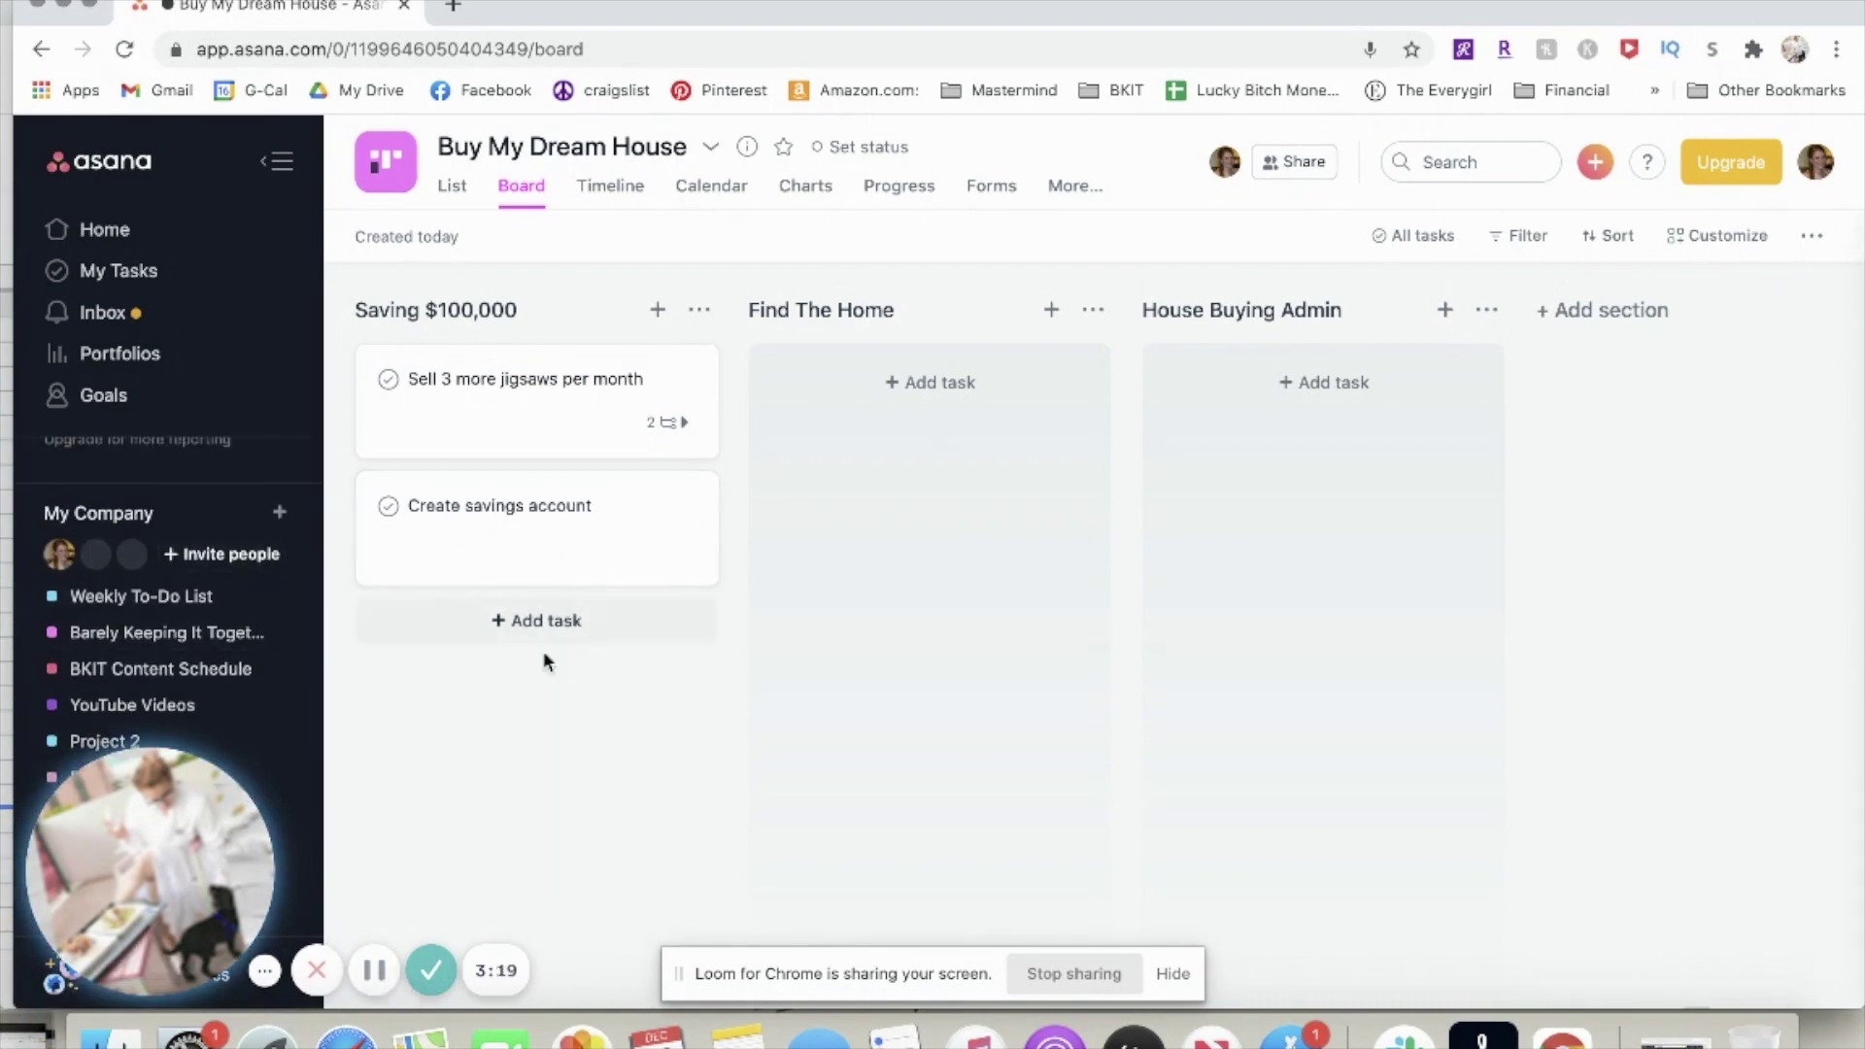
pyautogui.click(947, 385)
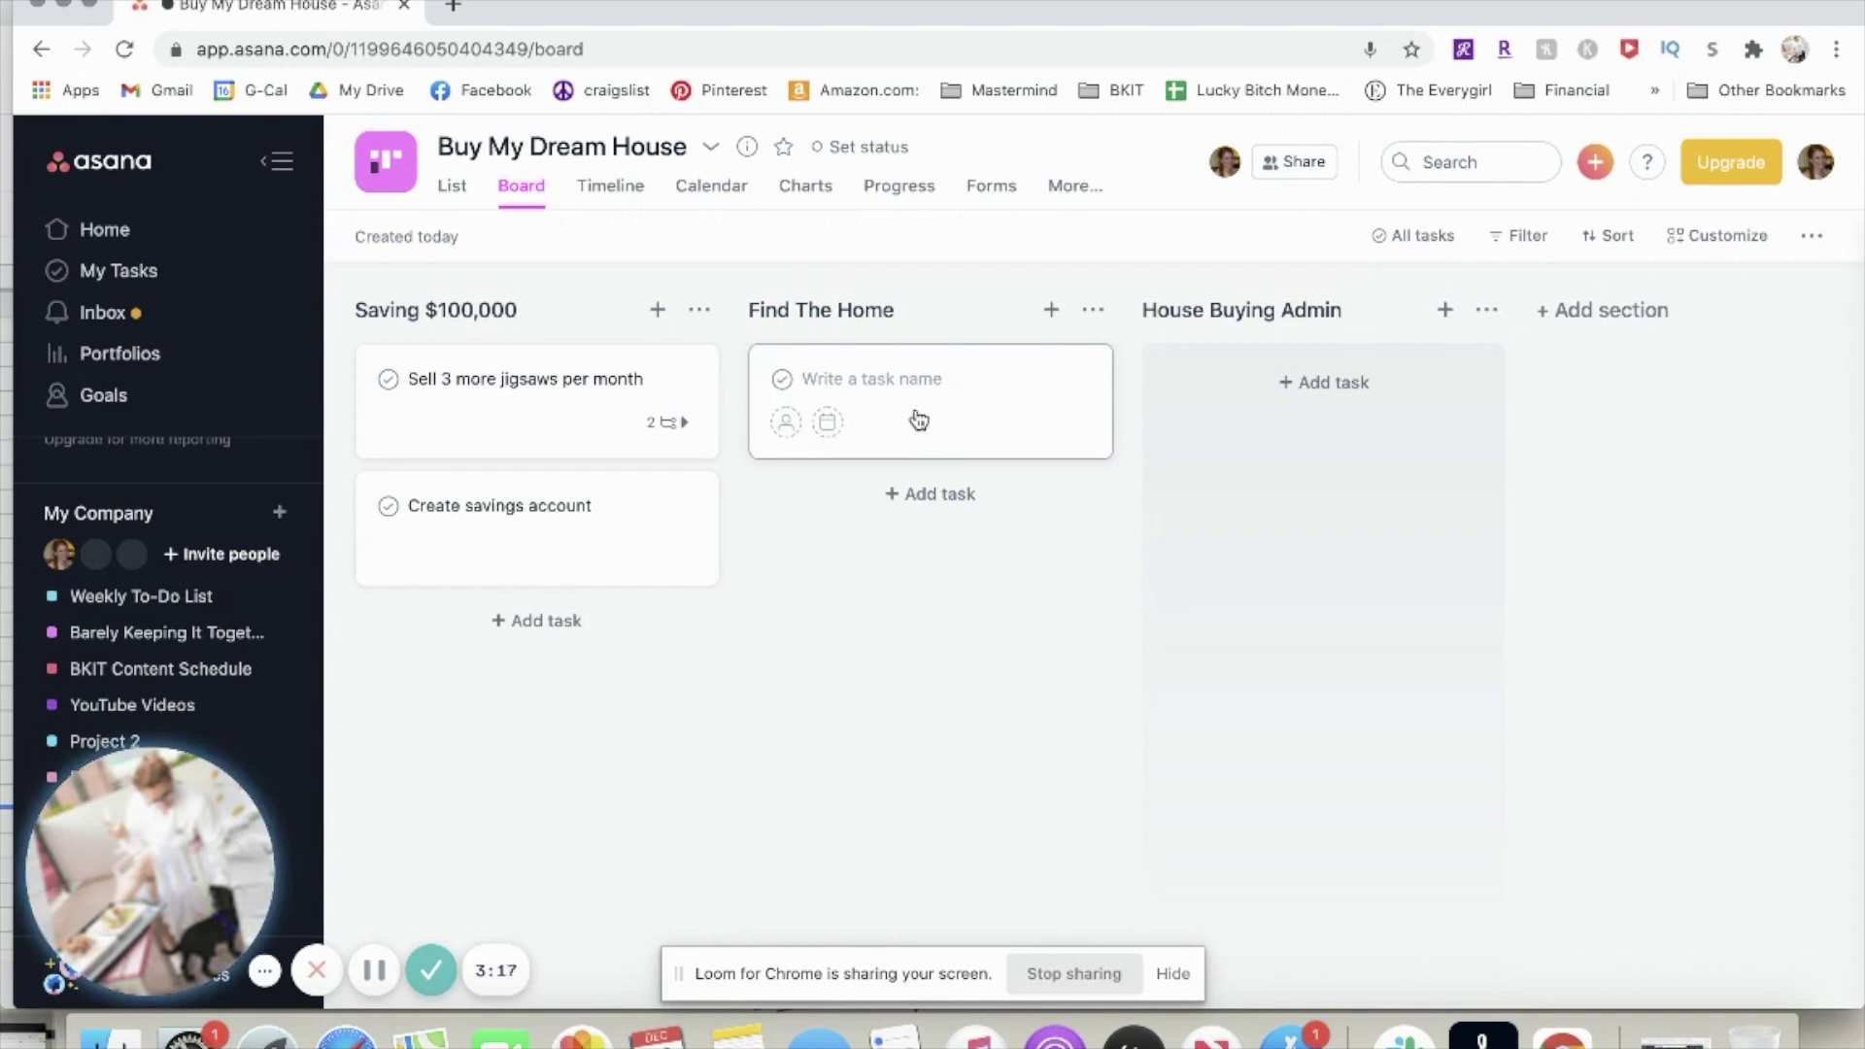
pyautogui.write('Drive different neighrb')
pyautogui.press('BackSpace')
pyautogui.press('BackSpace')
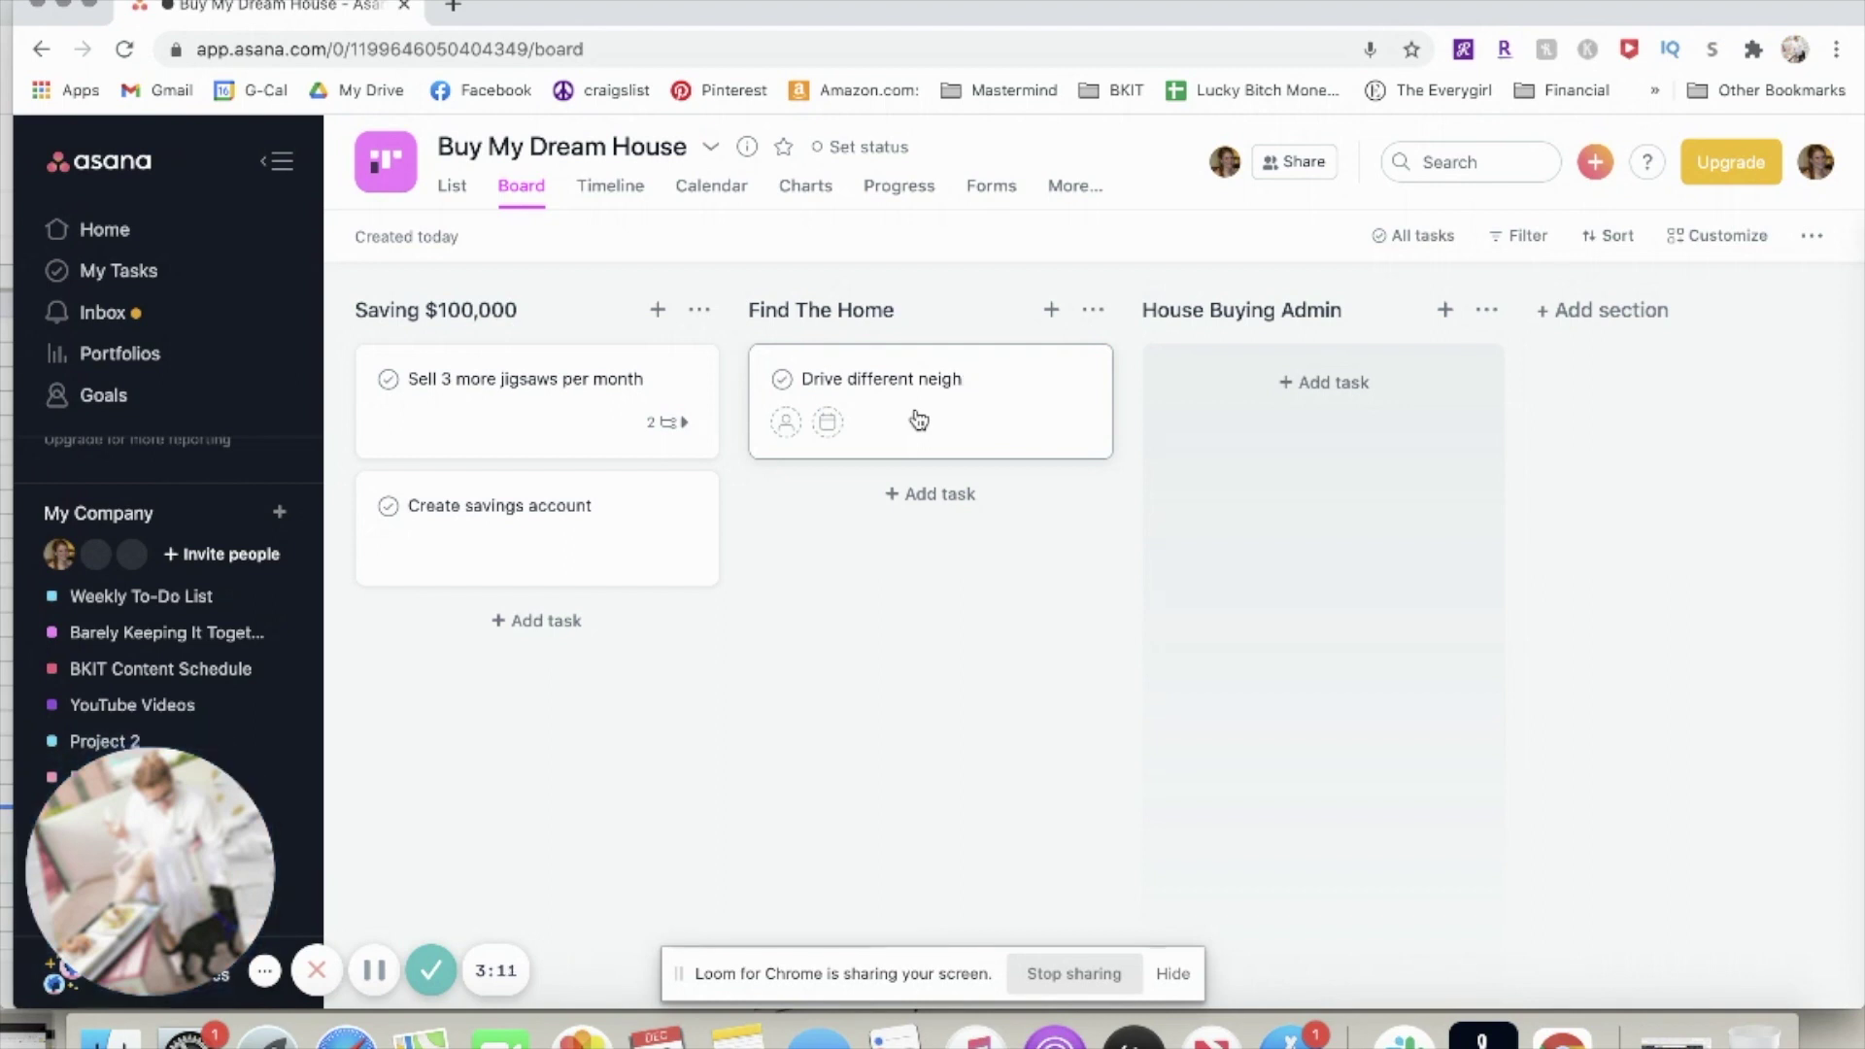
pyautogui.write('borhoods')
# Add 'Call mortgage broker' under House Buying Admin and 'Hire a realtor' under Find The Home
pyautogui.click(1268, 387)
pyautogui.write('Call m')
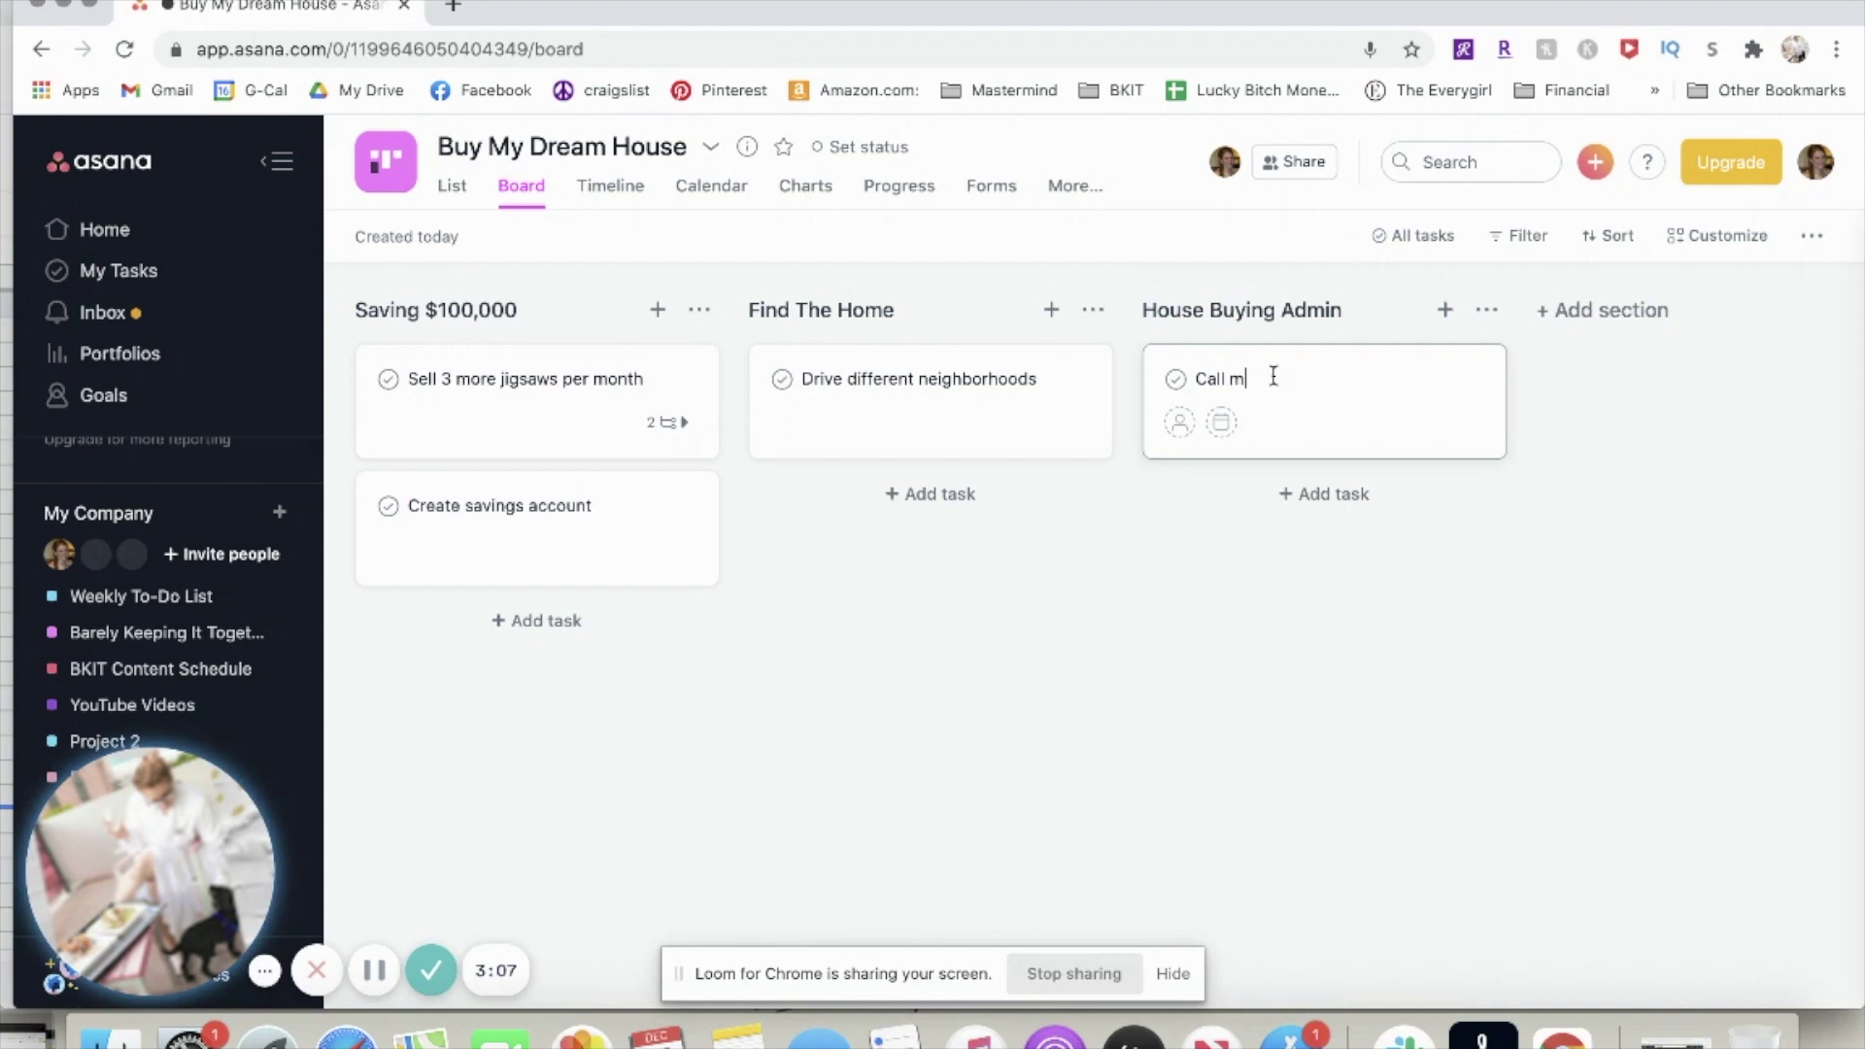
pyautogui.write('ort')
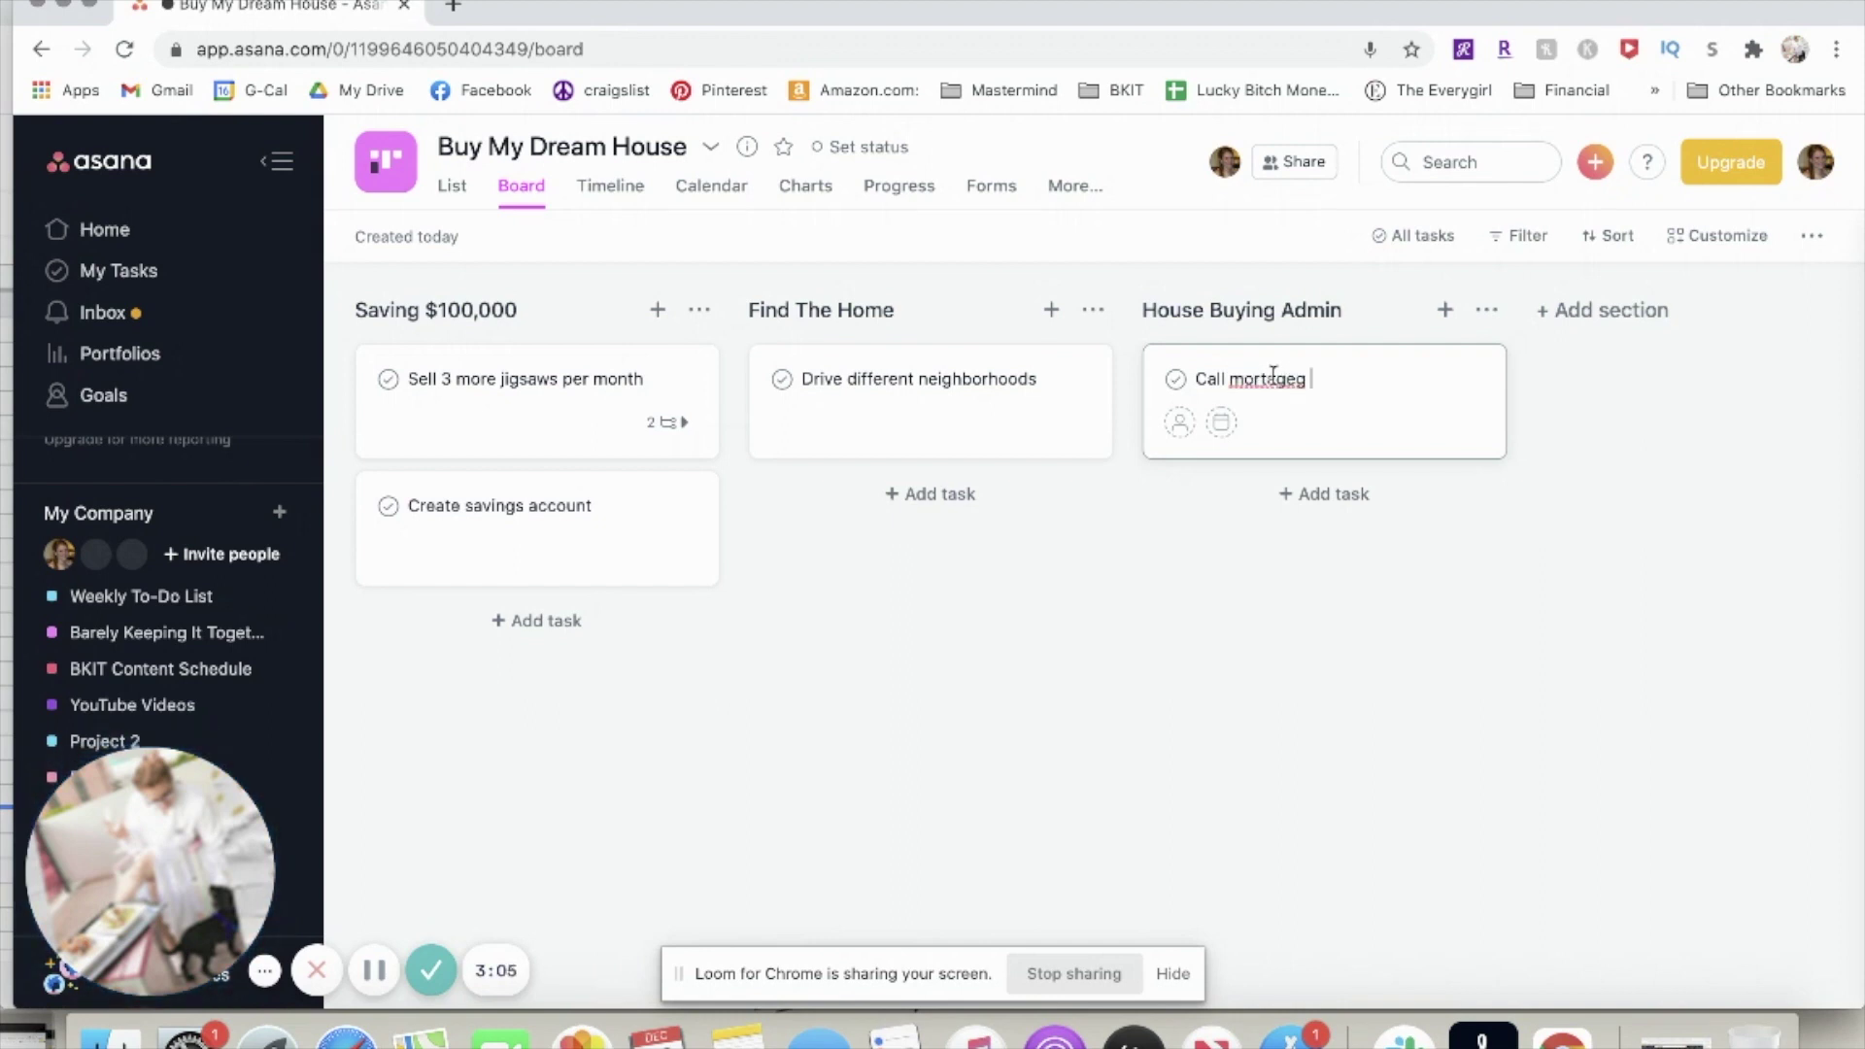
pyautogui.write('gage broker')
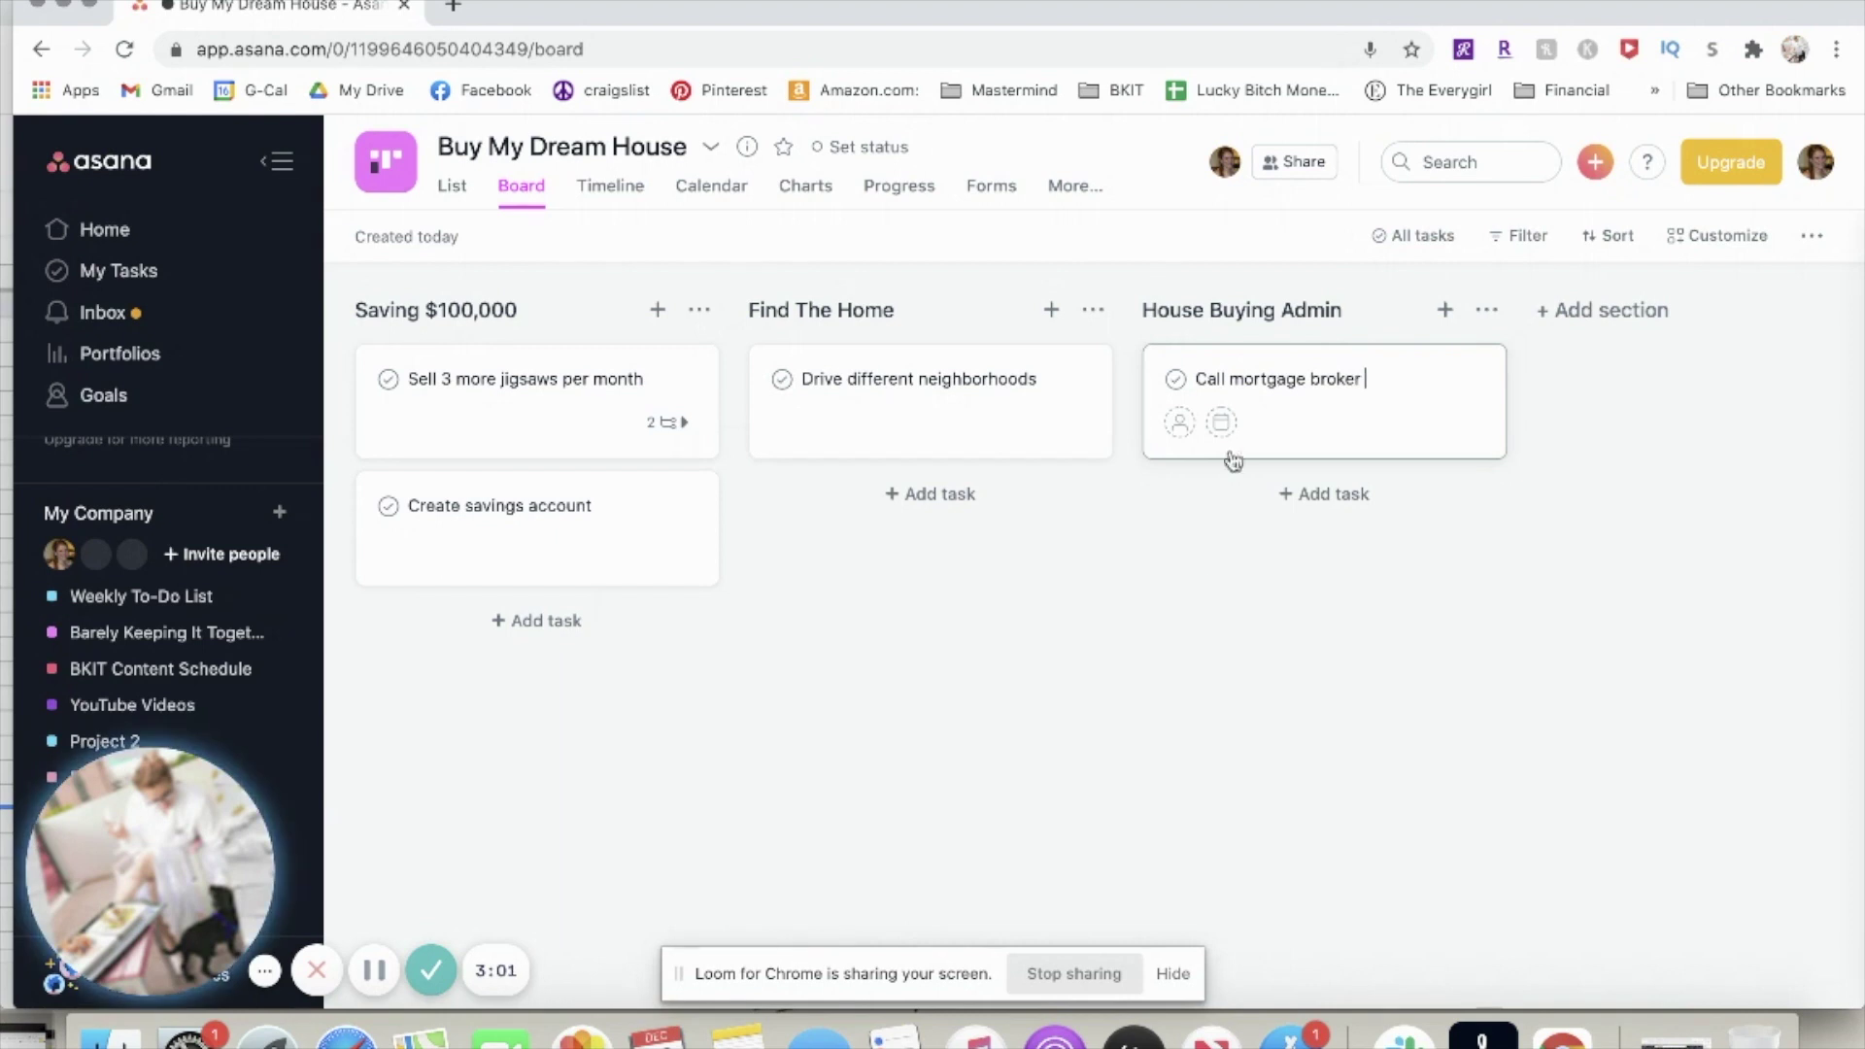
pyautogui.click(1199, 633)
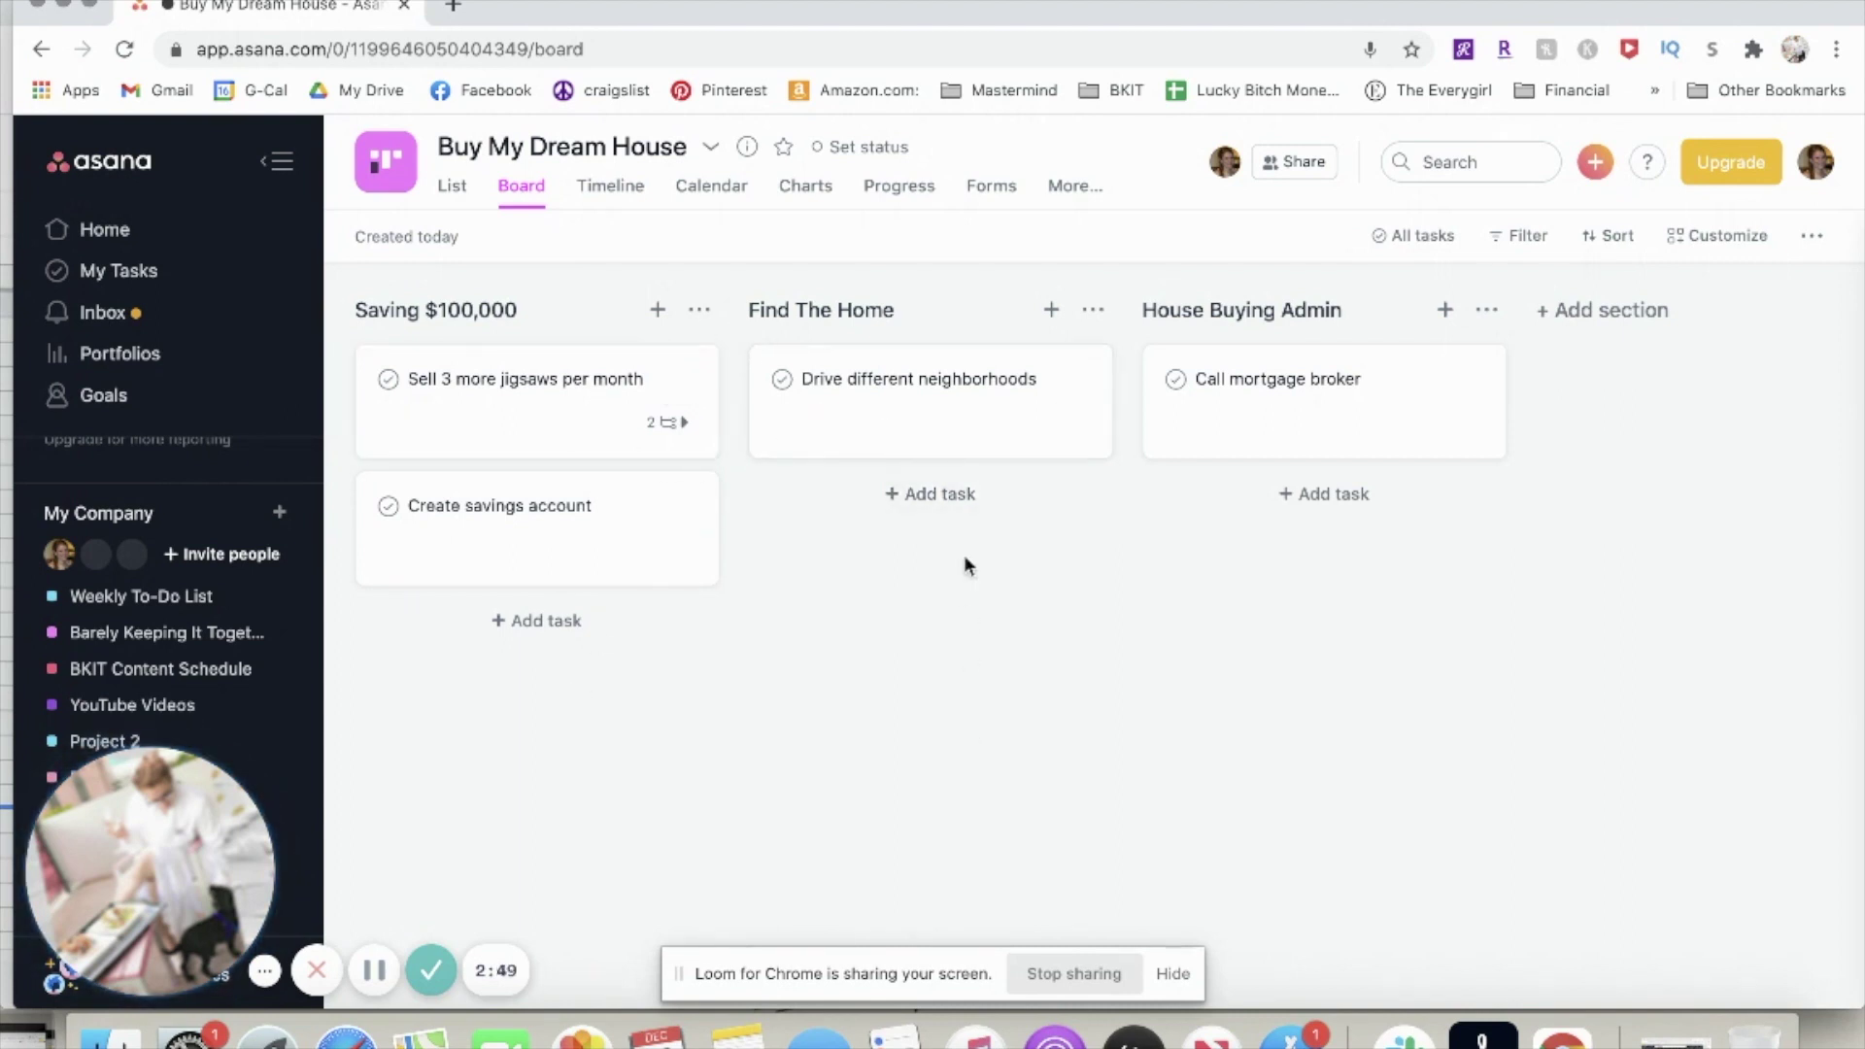
pyautogui.click(949, 497)
pyautogui.write('Hire a realtor')
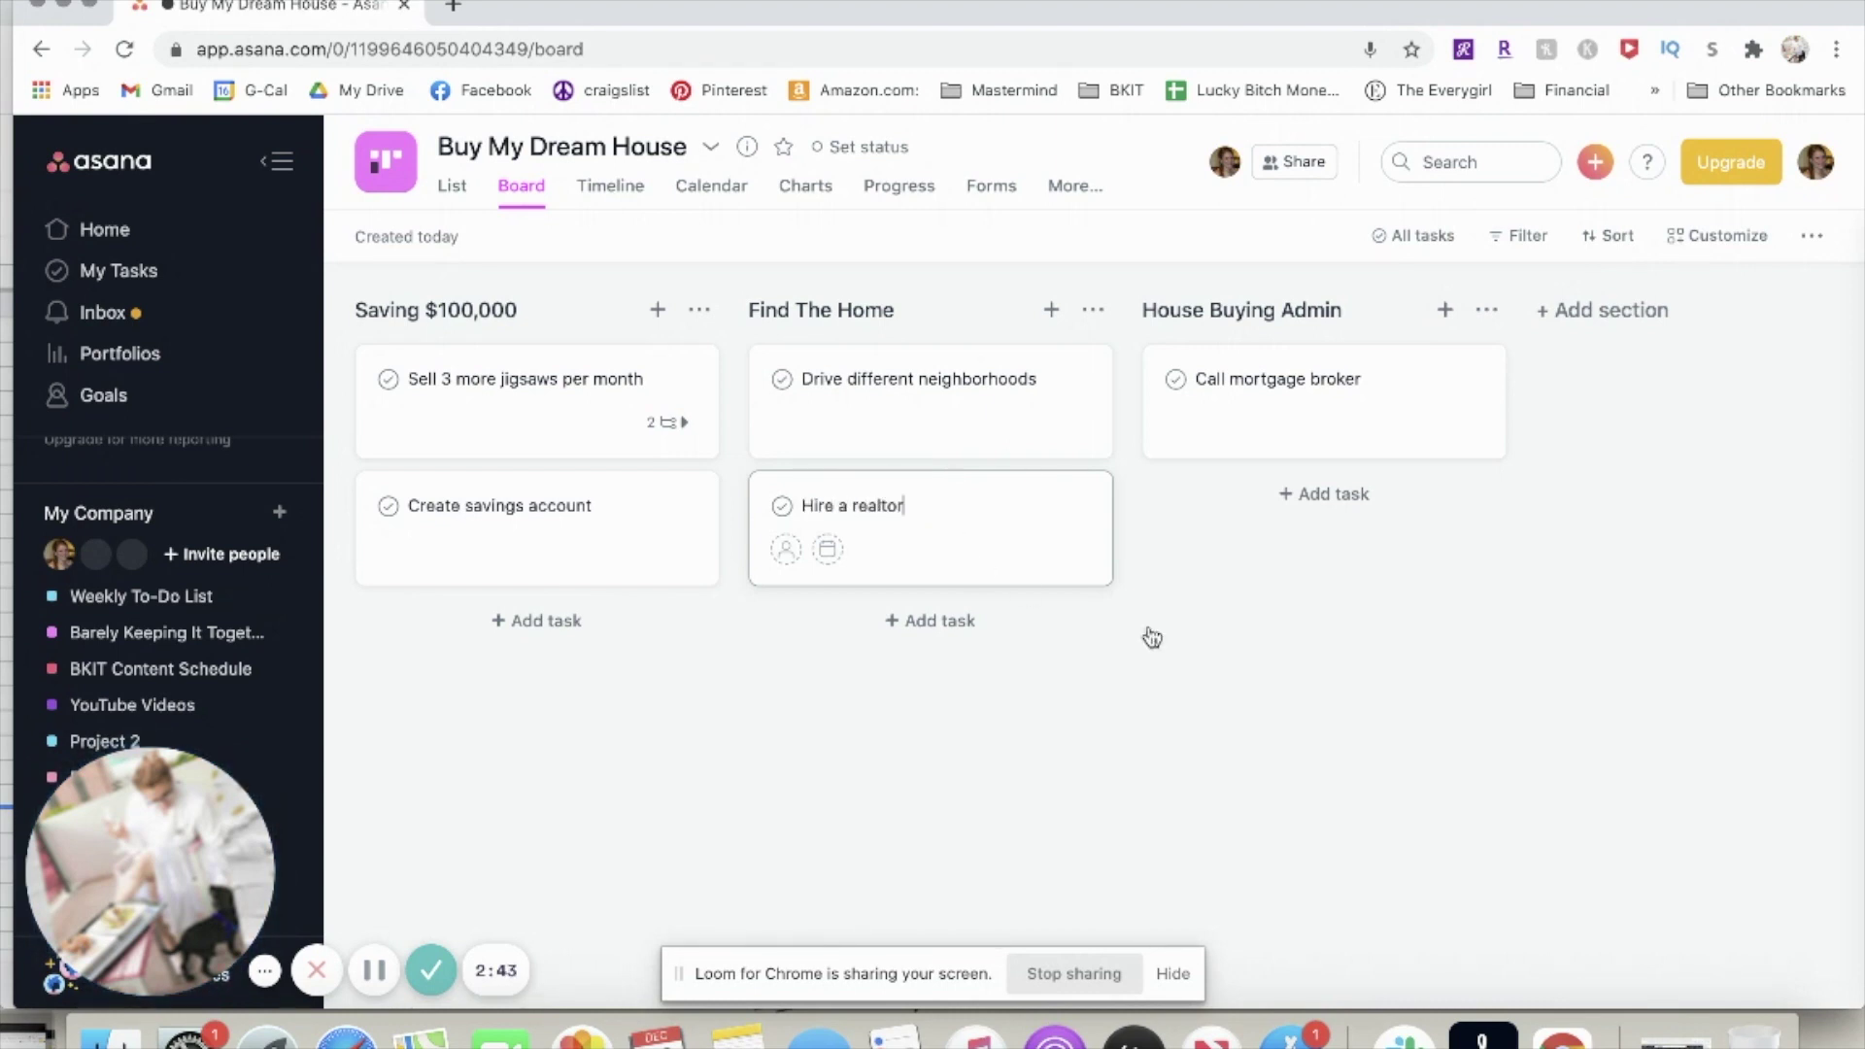
pyautogui.click(1153, 637)
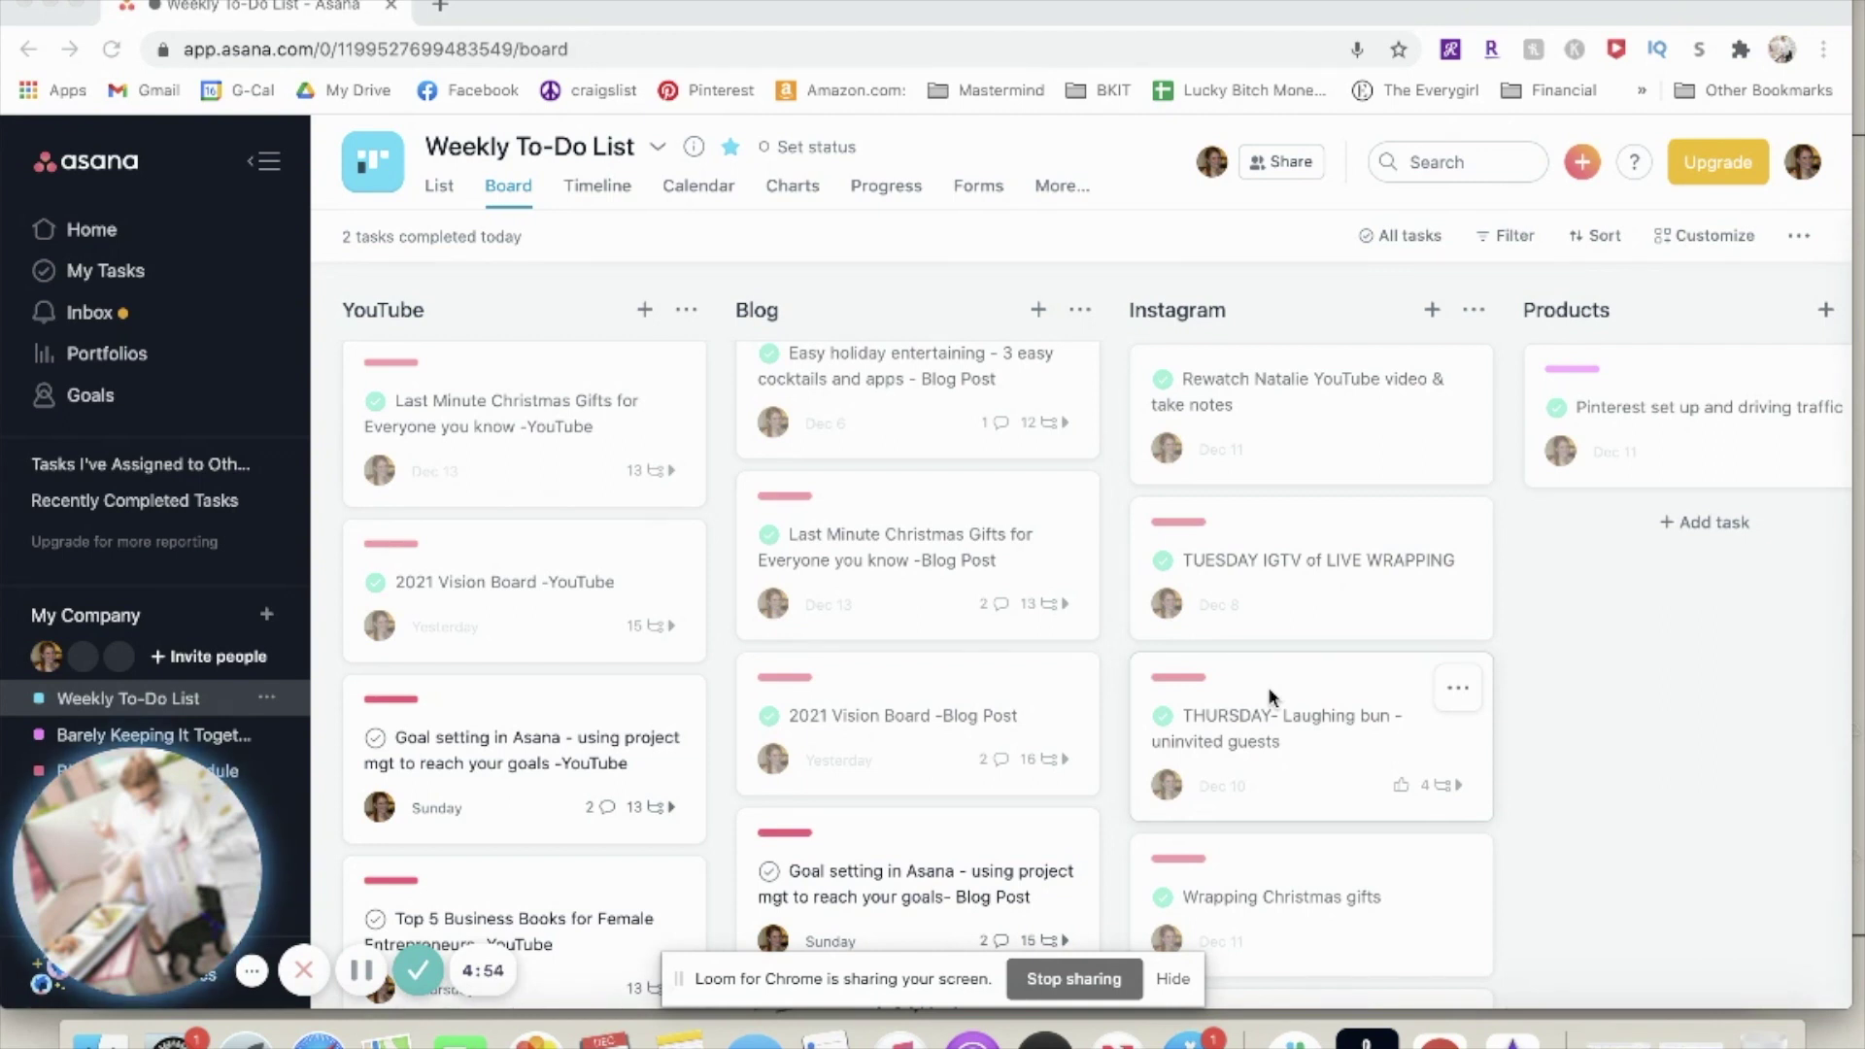
# Open the 'Goal setting in Asana … -YouTube' task and scroll through its subtasks and due dates
pyautogui.scroll(-3, 1270, 697)
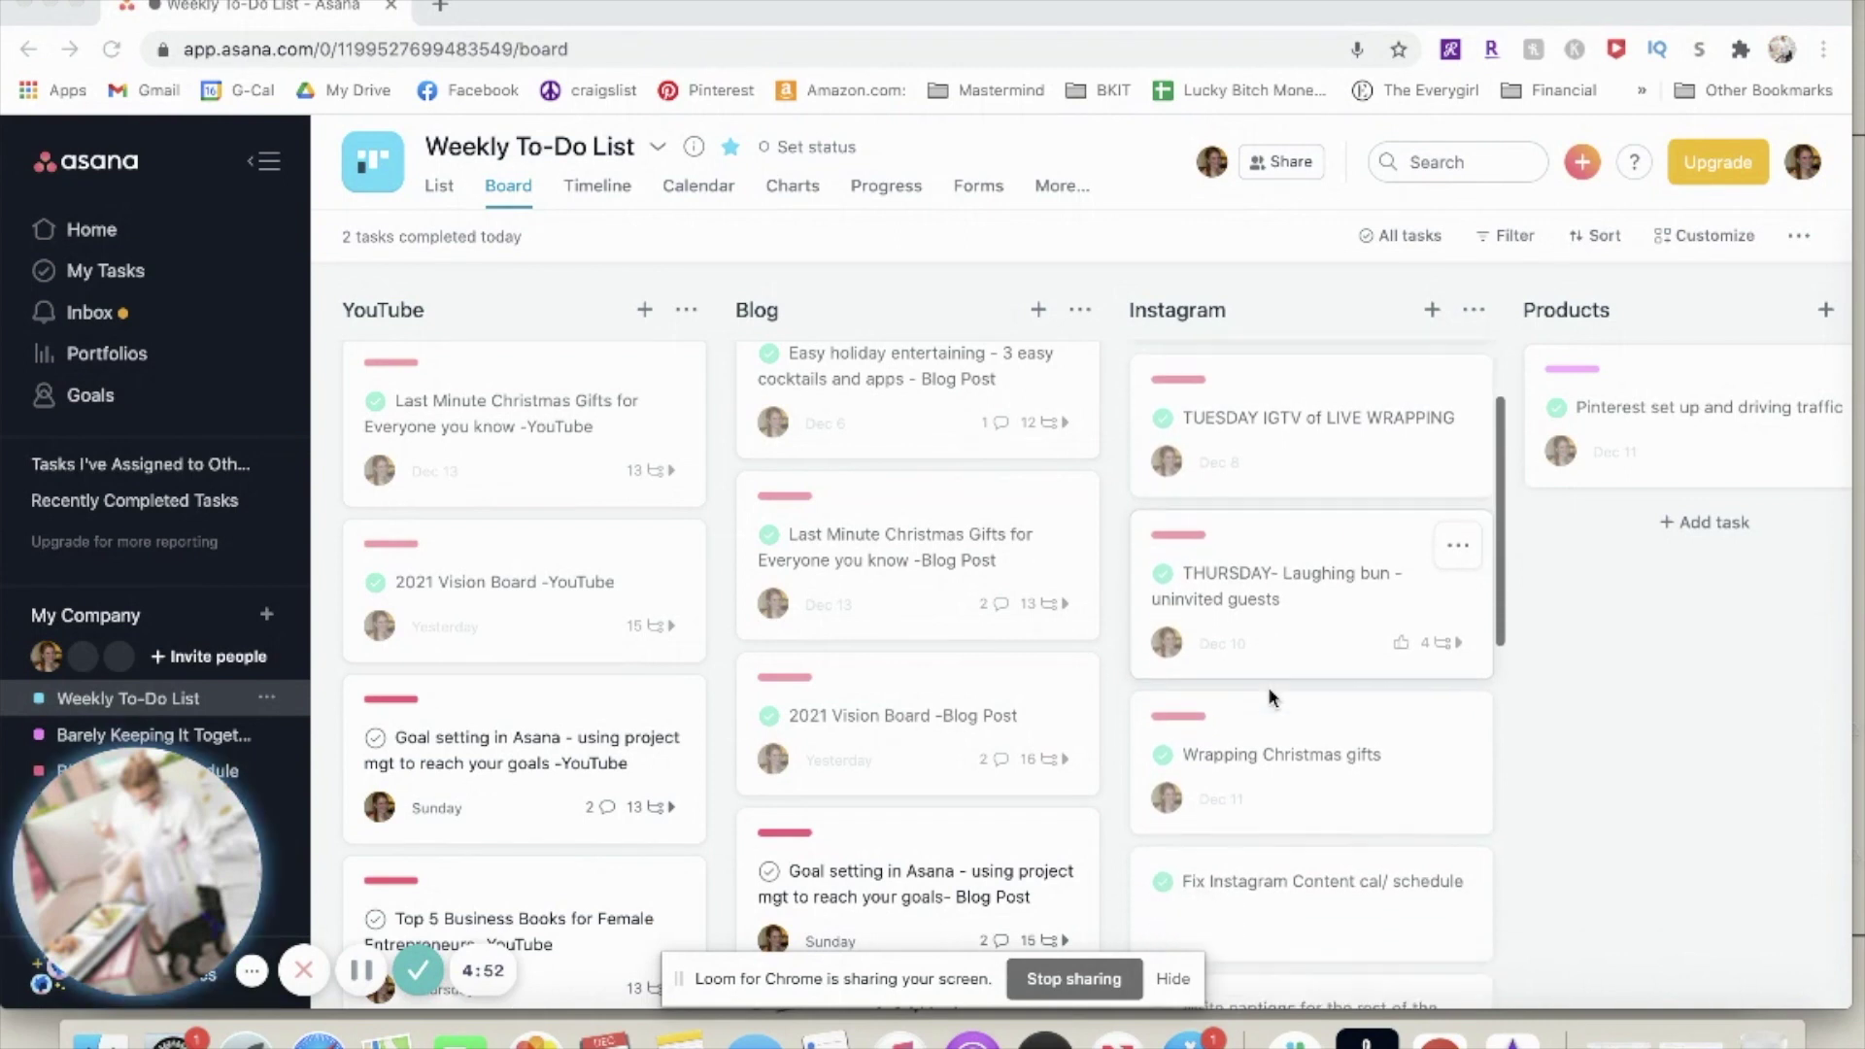
pyautogui.scroll(-1, 924, 670)
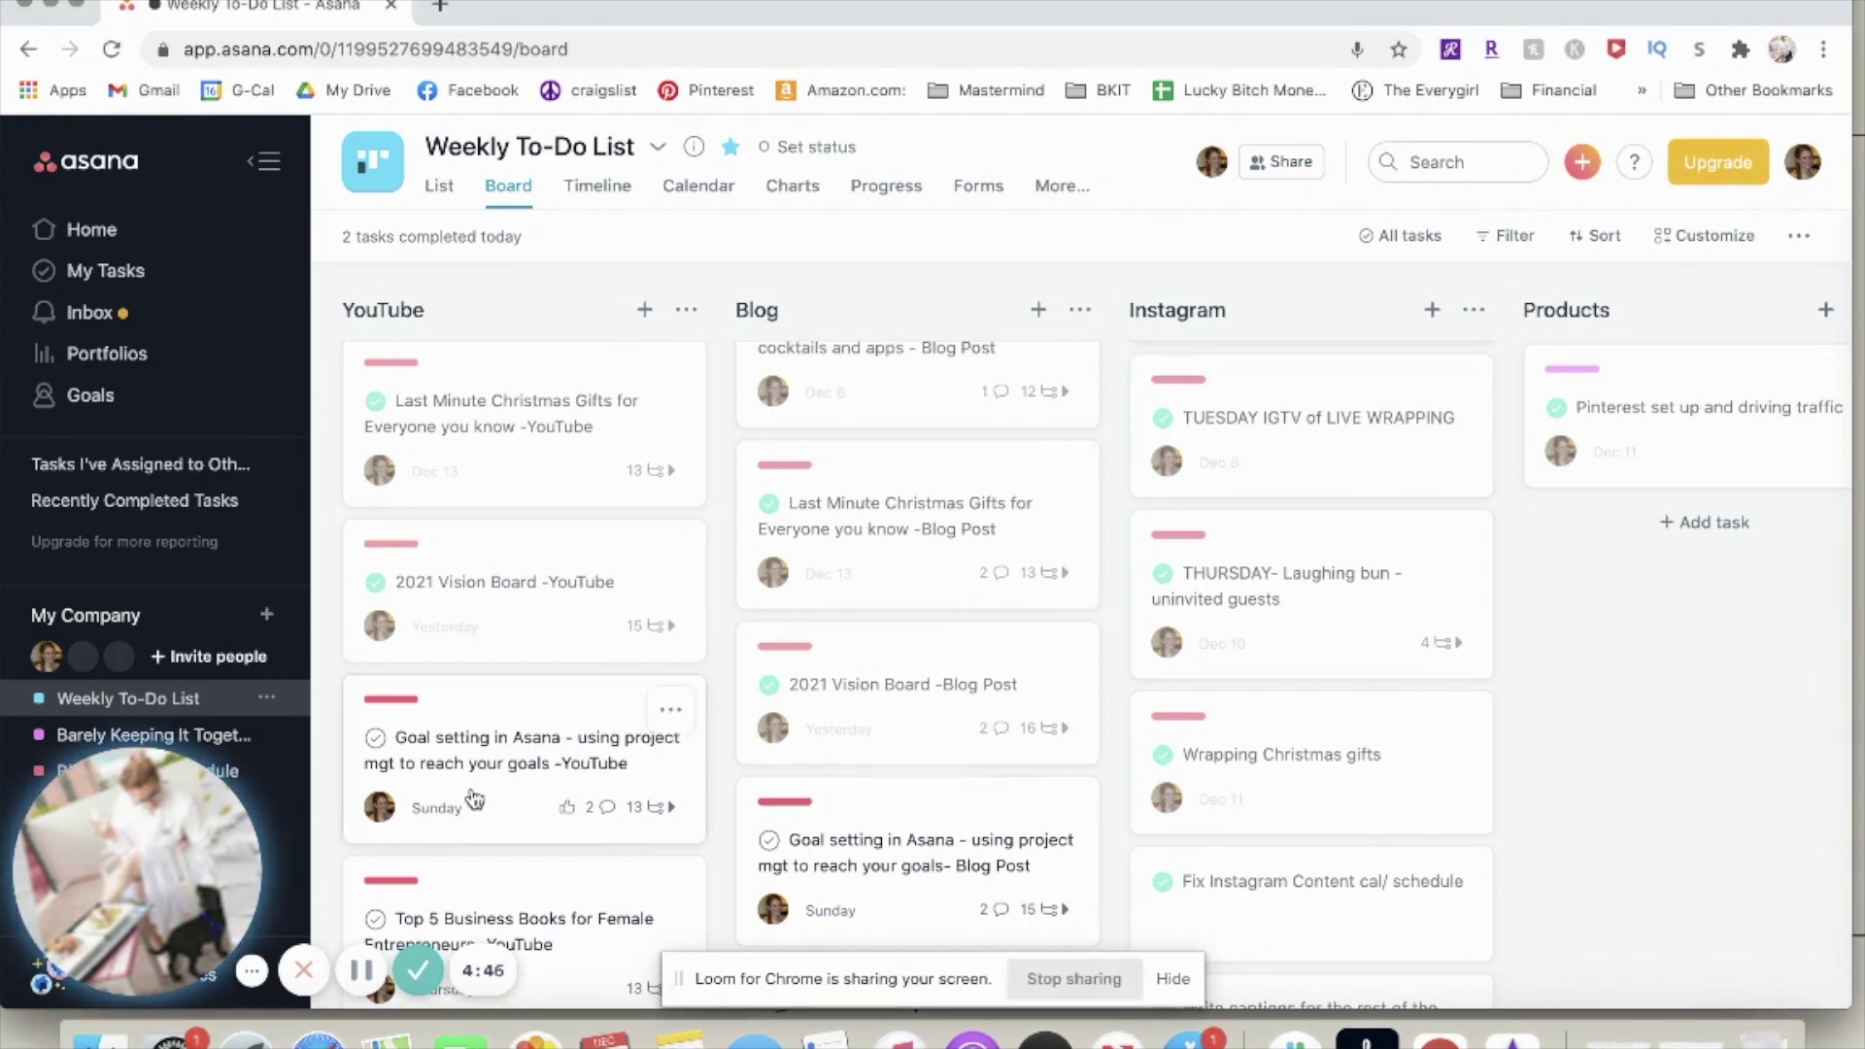
pyautogui.click(525, 758)
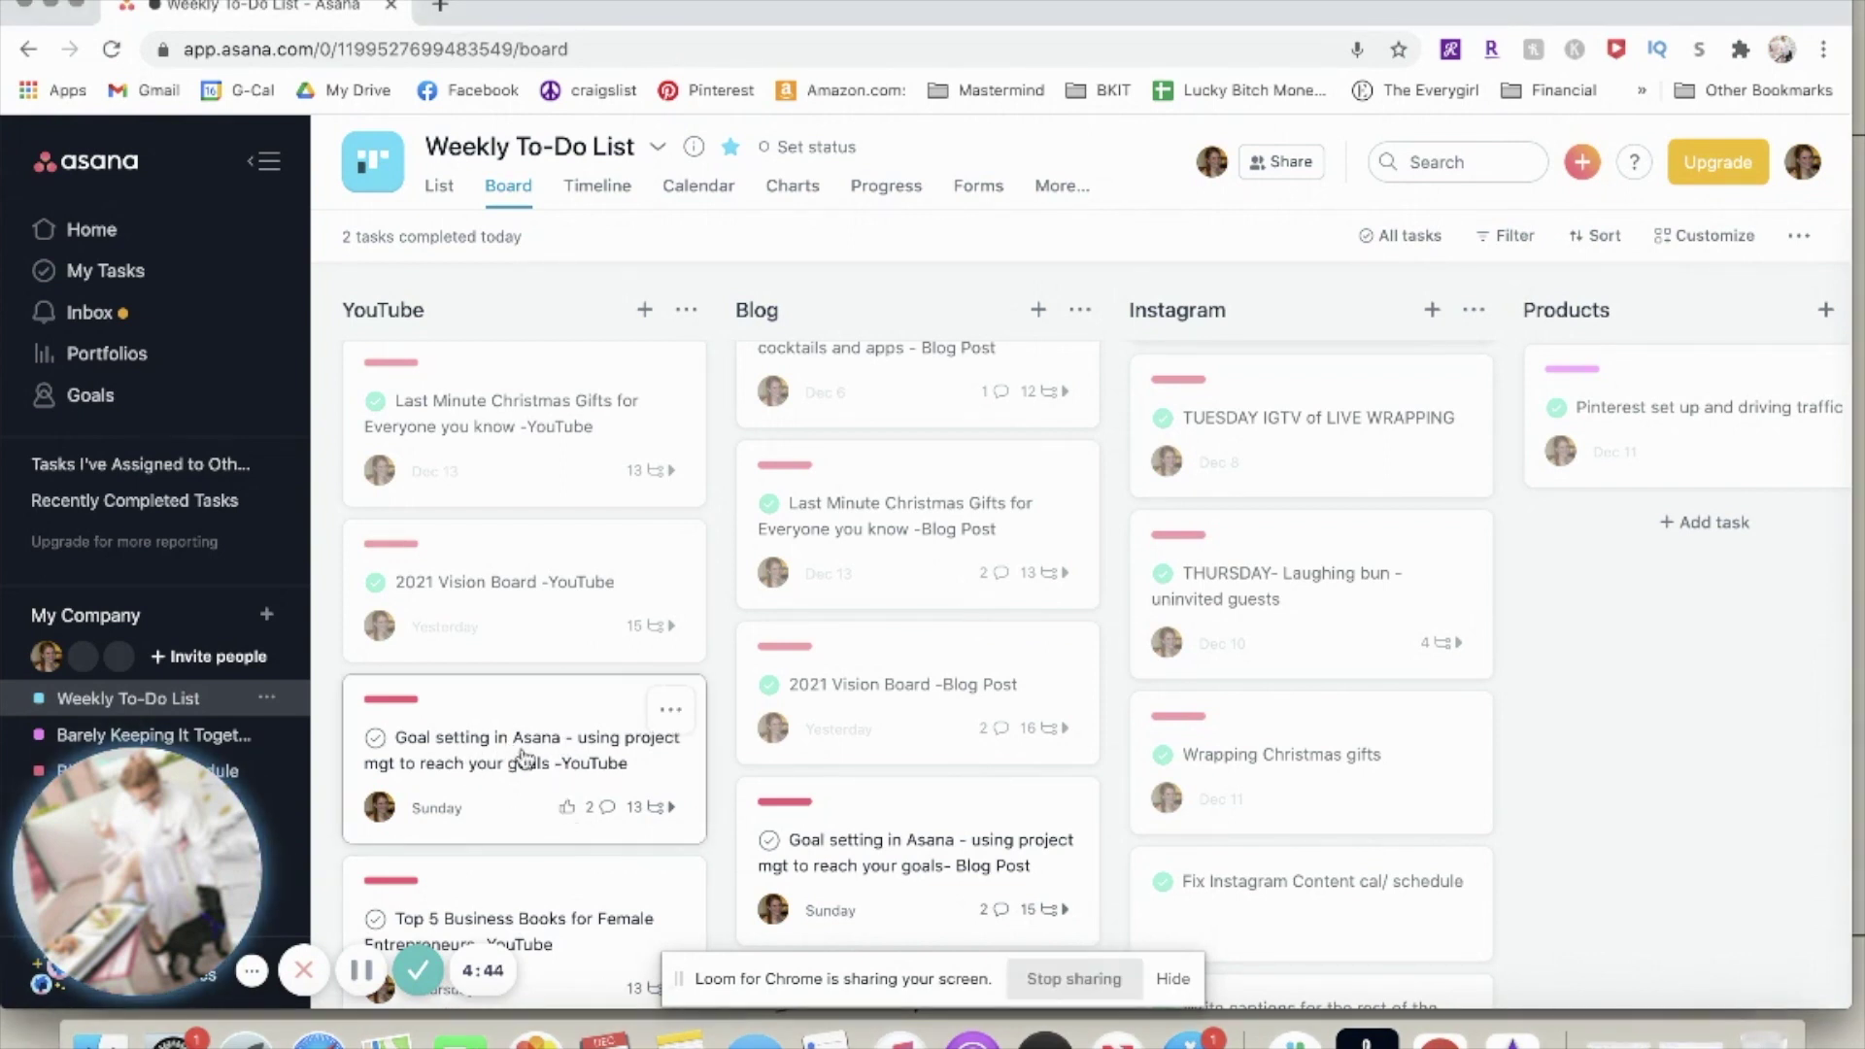
pyautogui.scroll(-3, 1275, 609)
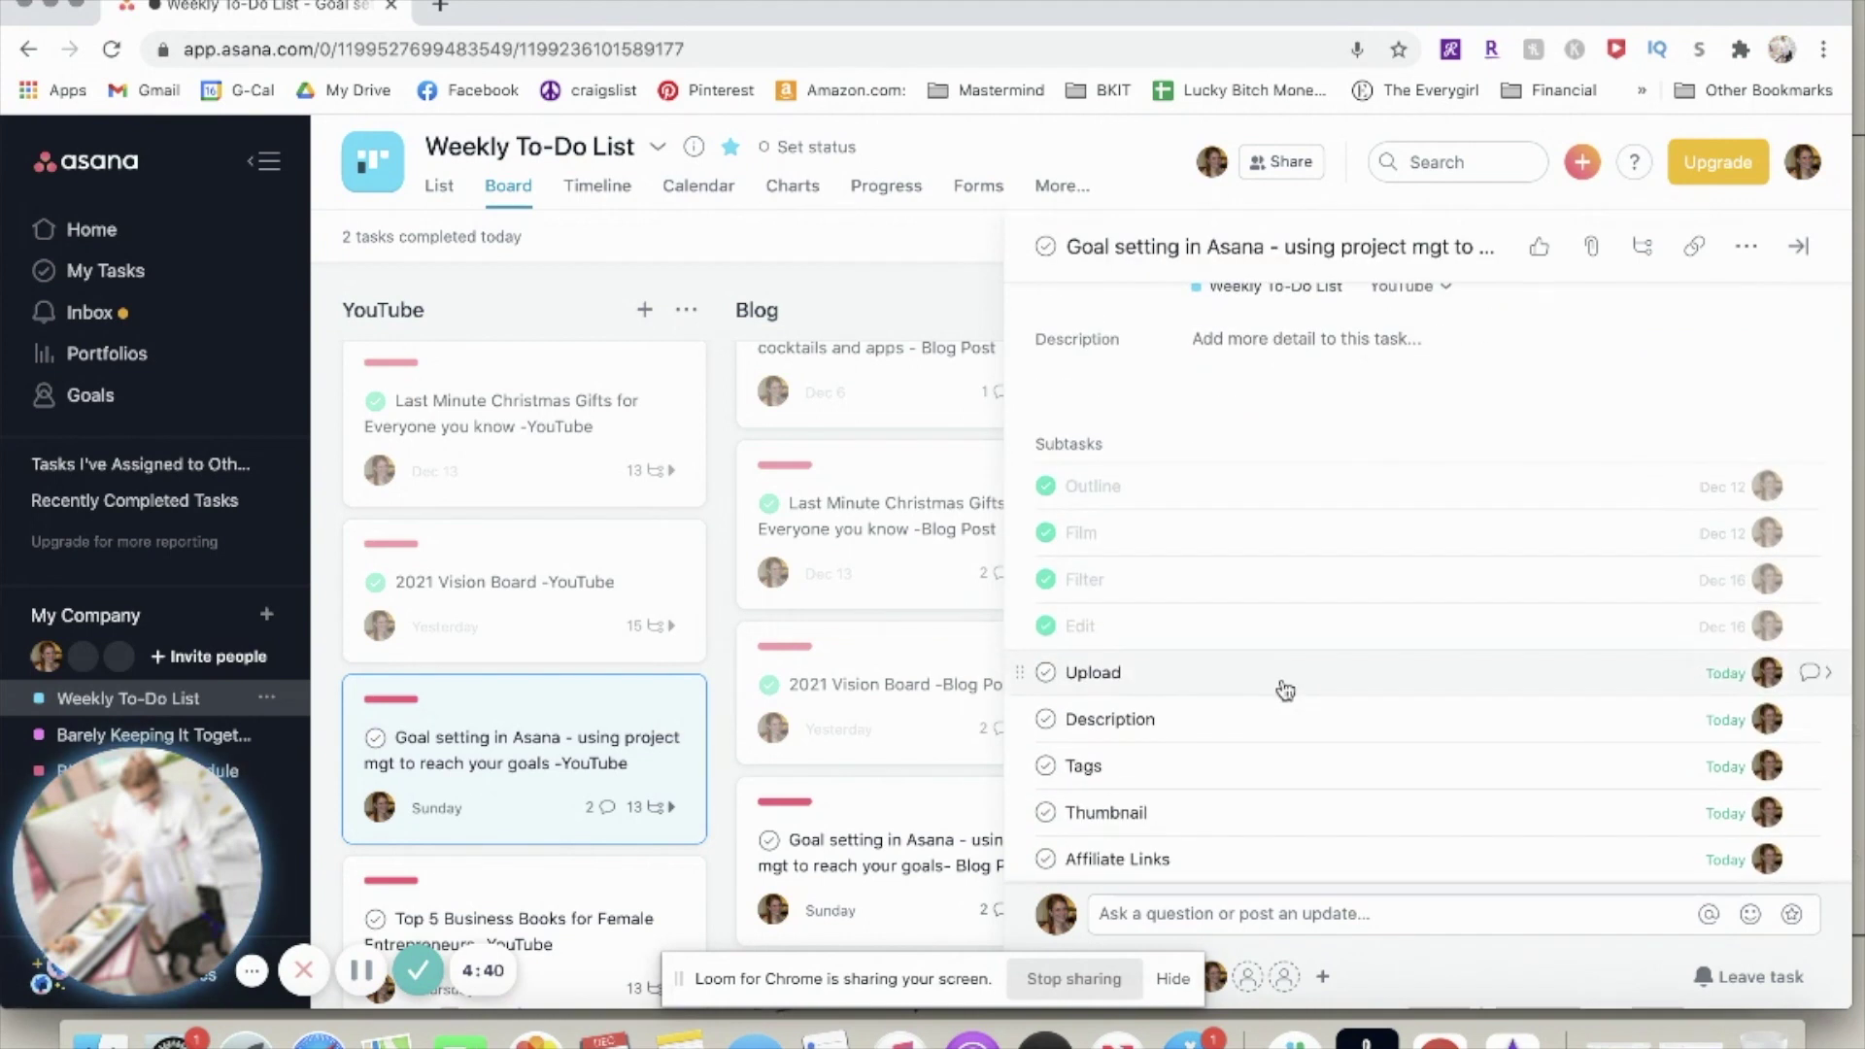
pyautogui.scroll(-2, 1255, 569)
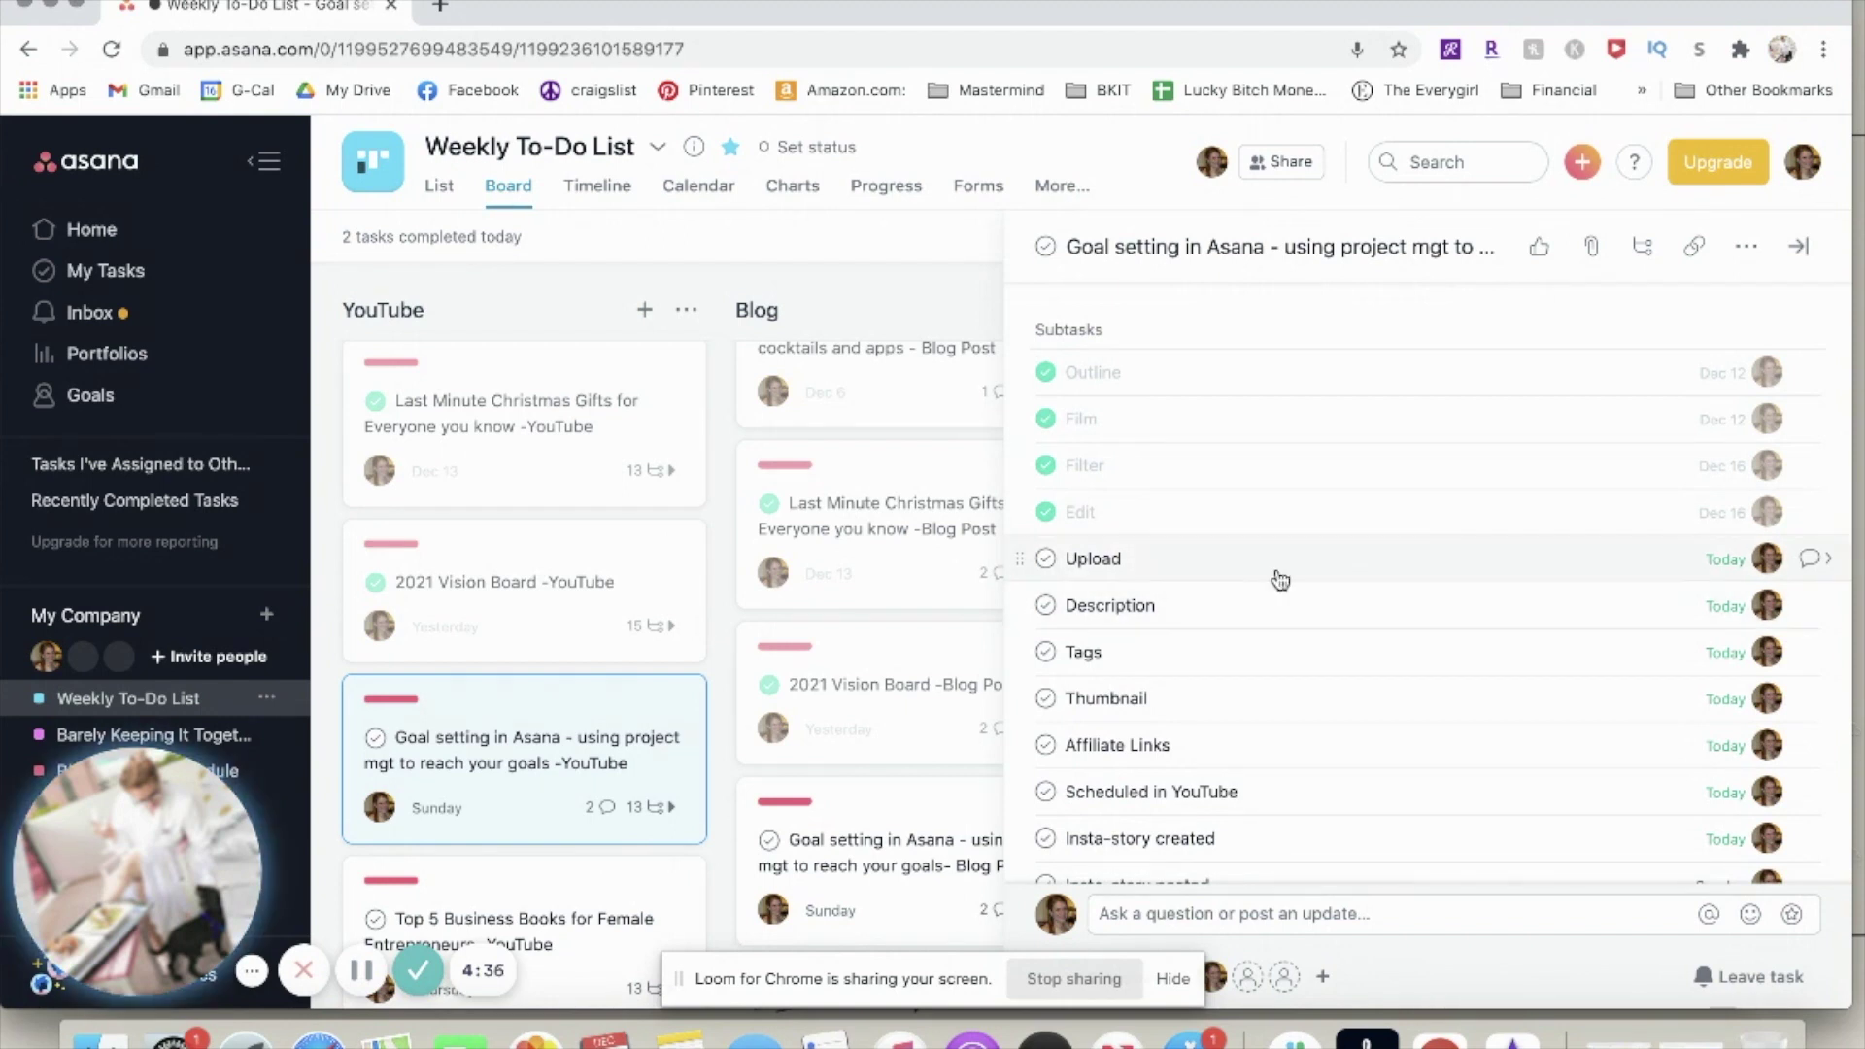
pyautogui.scroll(-2, 1279, 574)
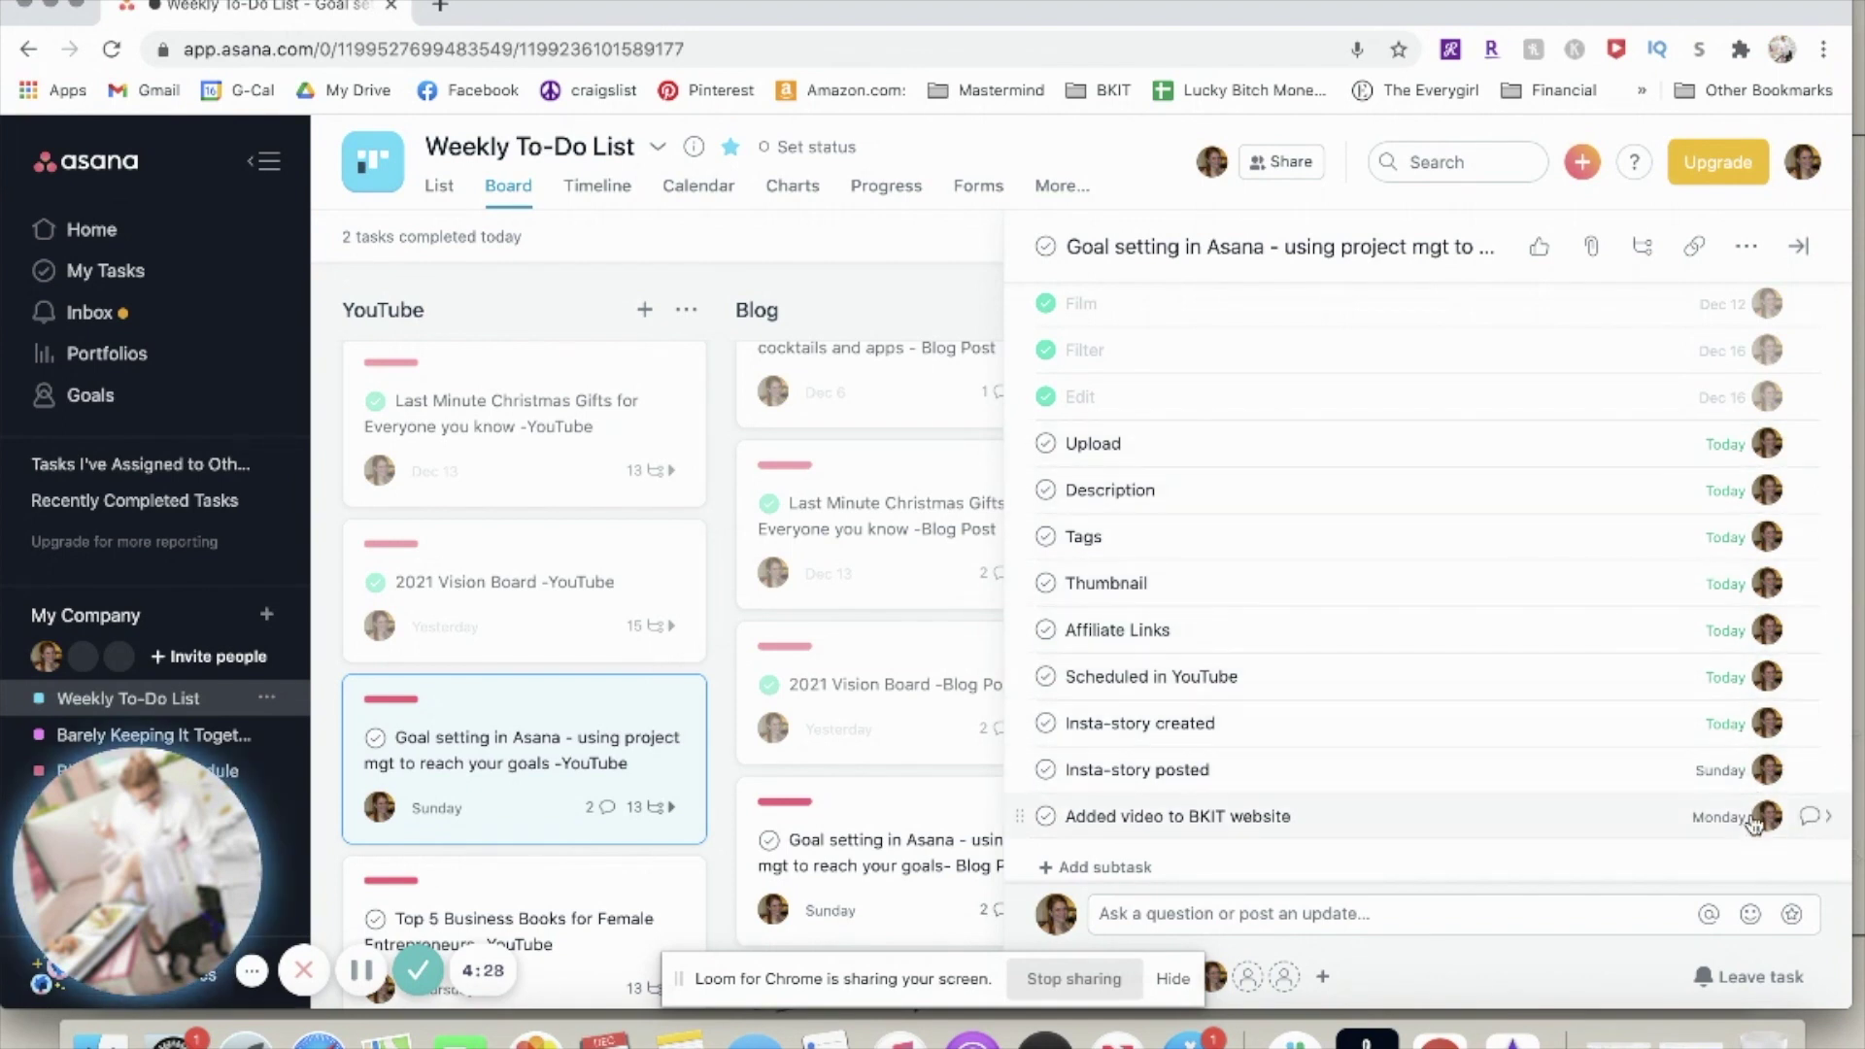
pyautogui.moveTo(1781, 463)
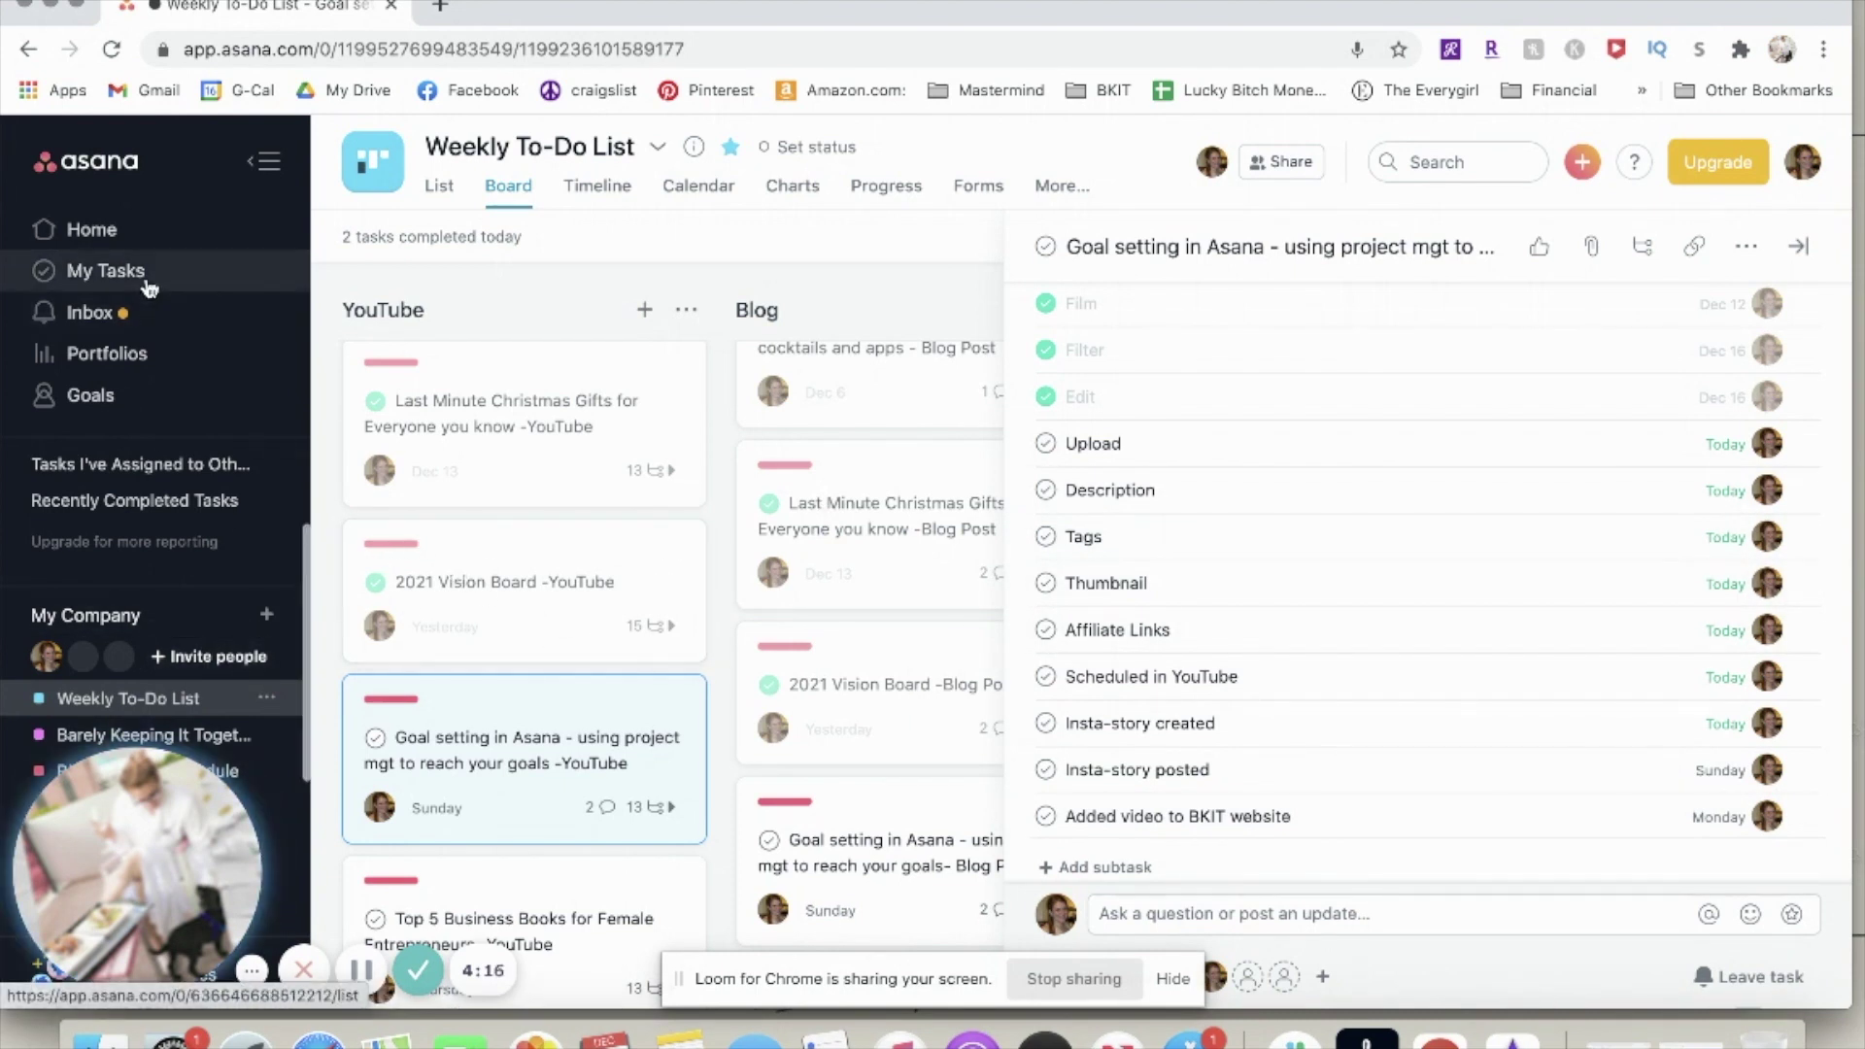
# Switch to My Tasks and browse all assigned tasks sorted by due date
pyautogui.click(113, 273)
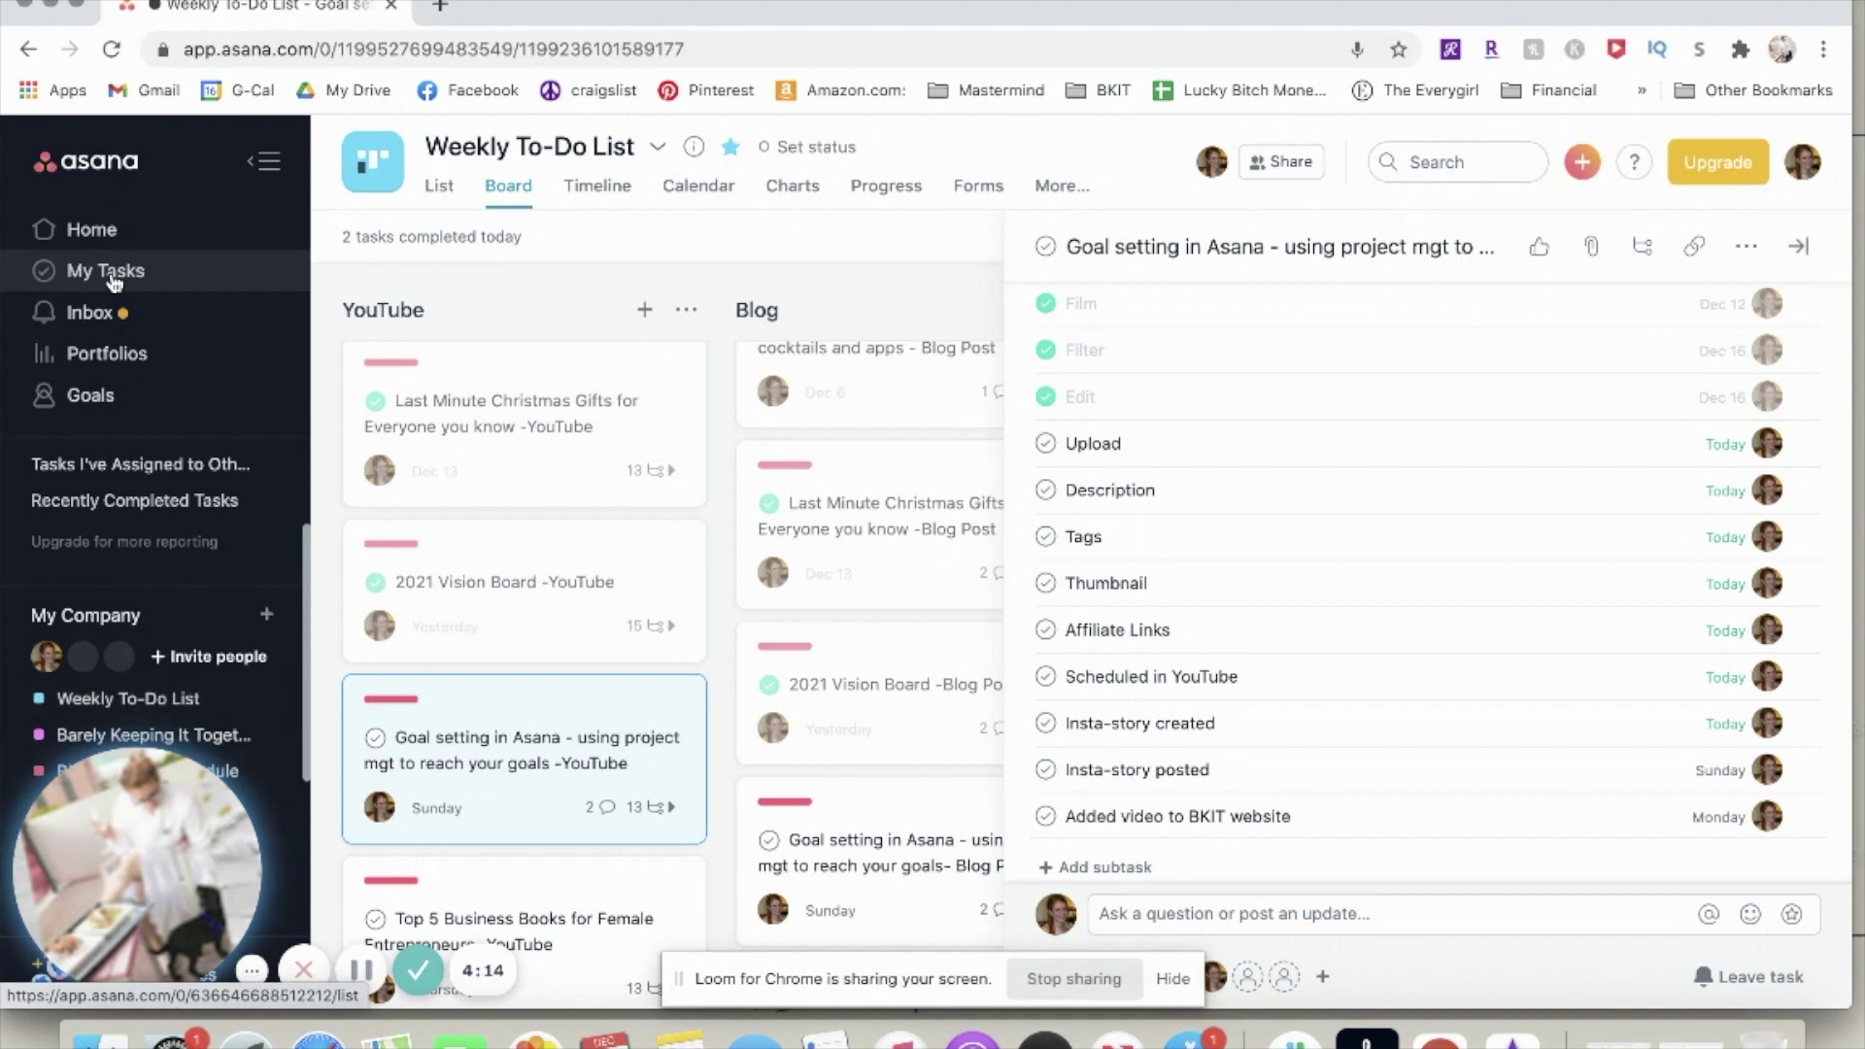
pyautogui.scroll(-5, 874, 583)
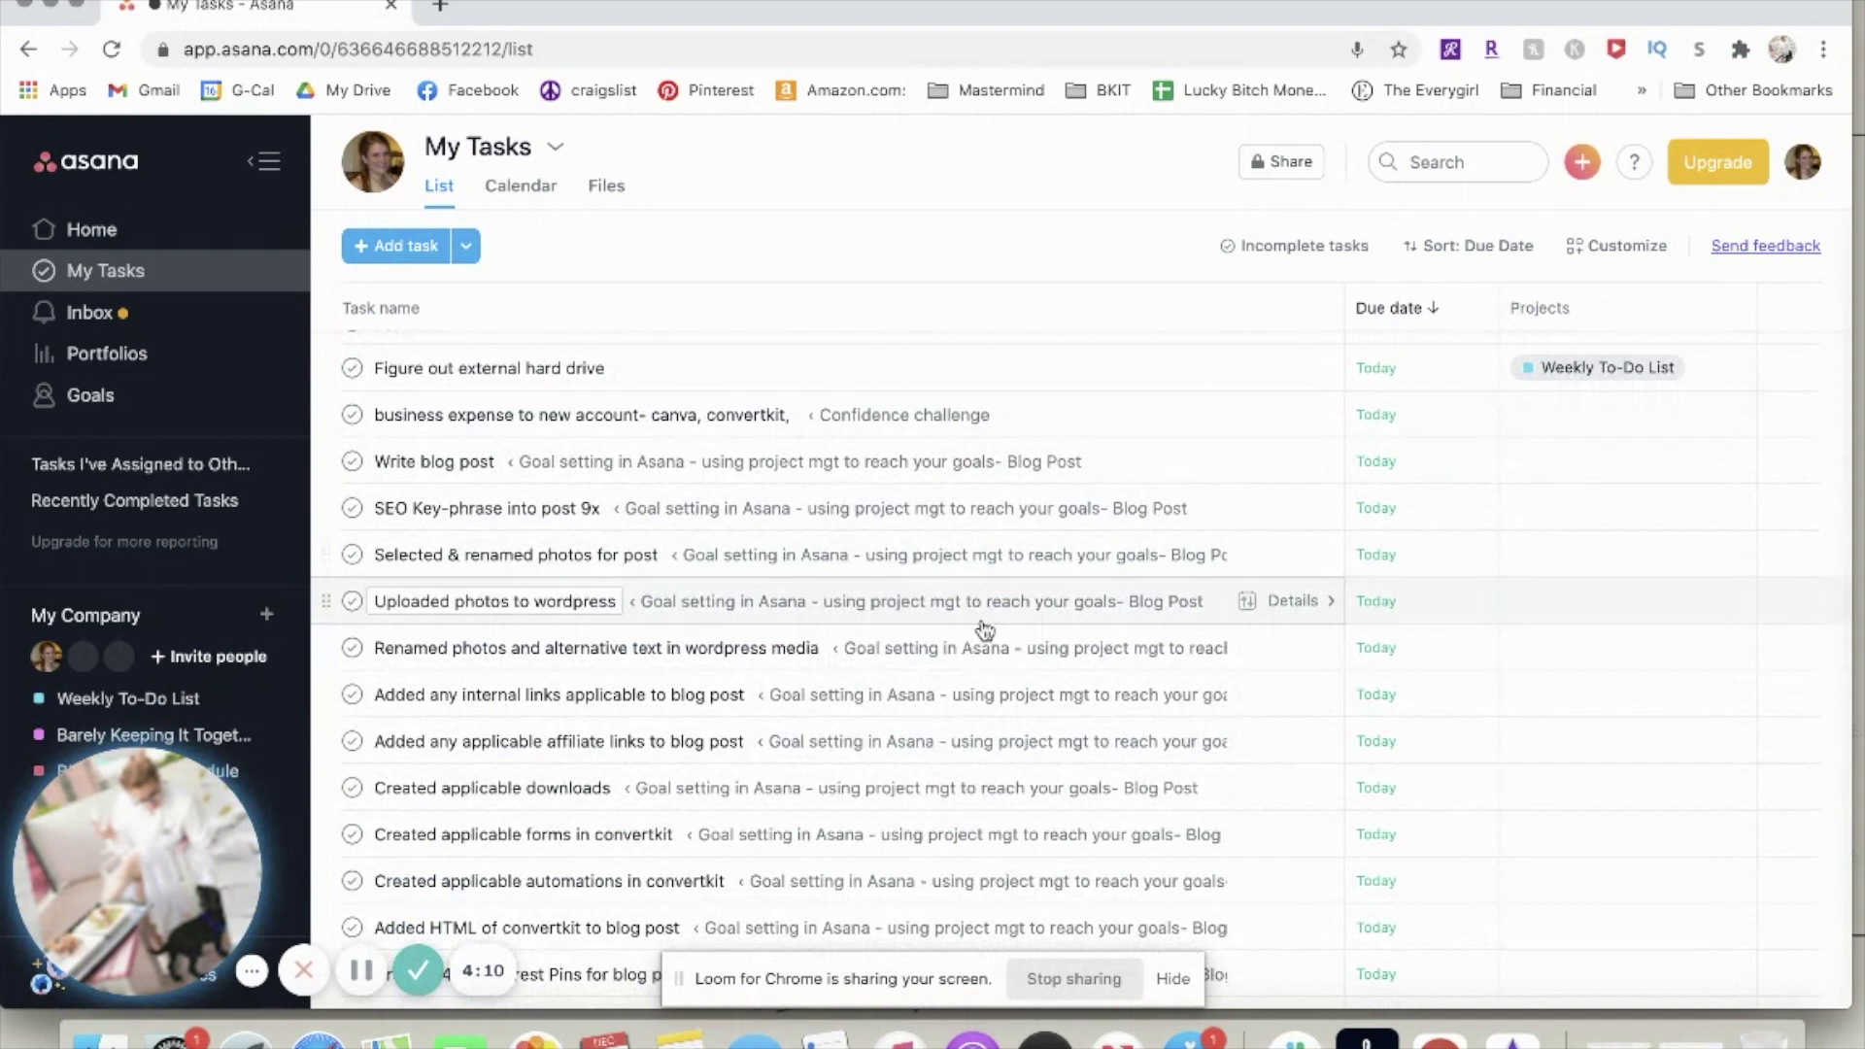
pyautogui.scroll(-3, 987, 655)
pyautogui.scroll(-4, 987, 661)
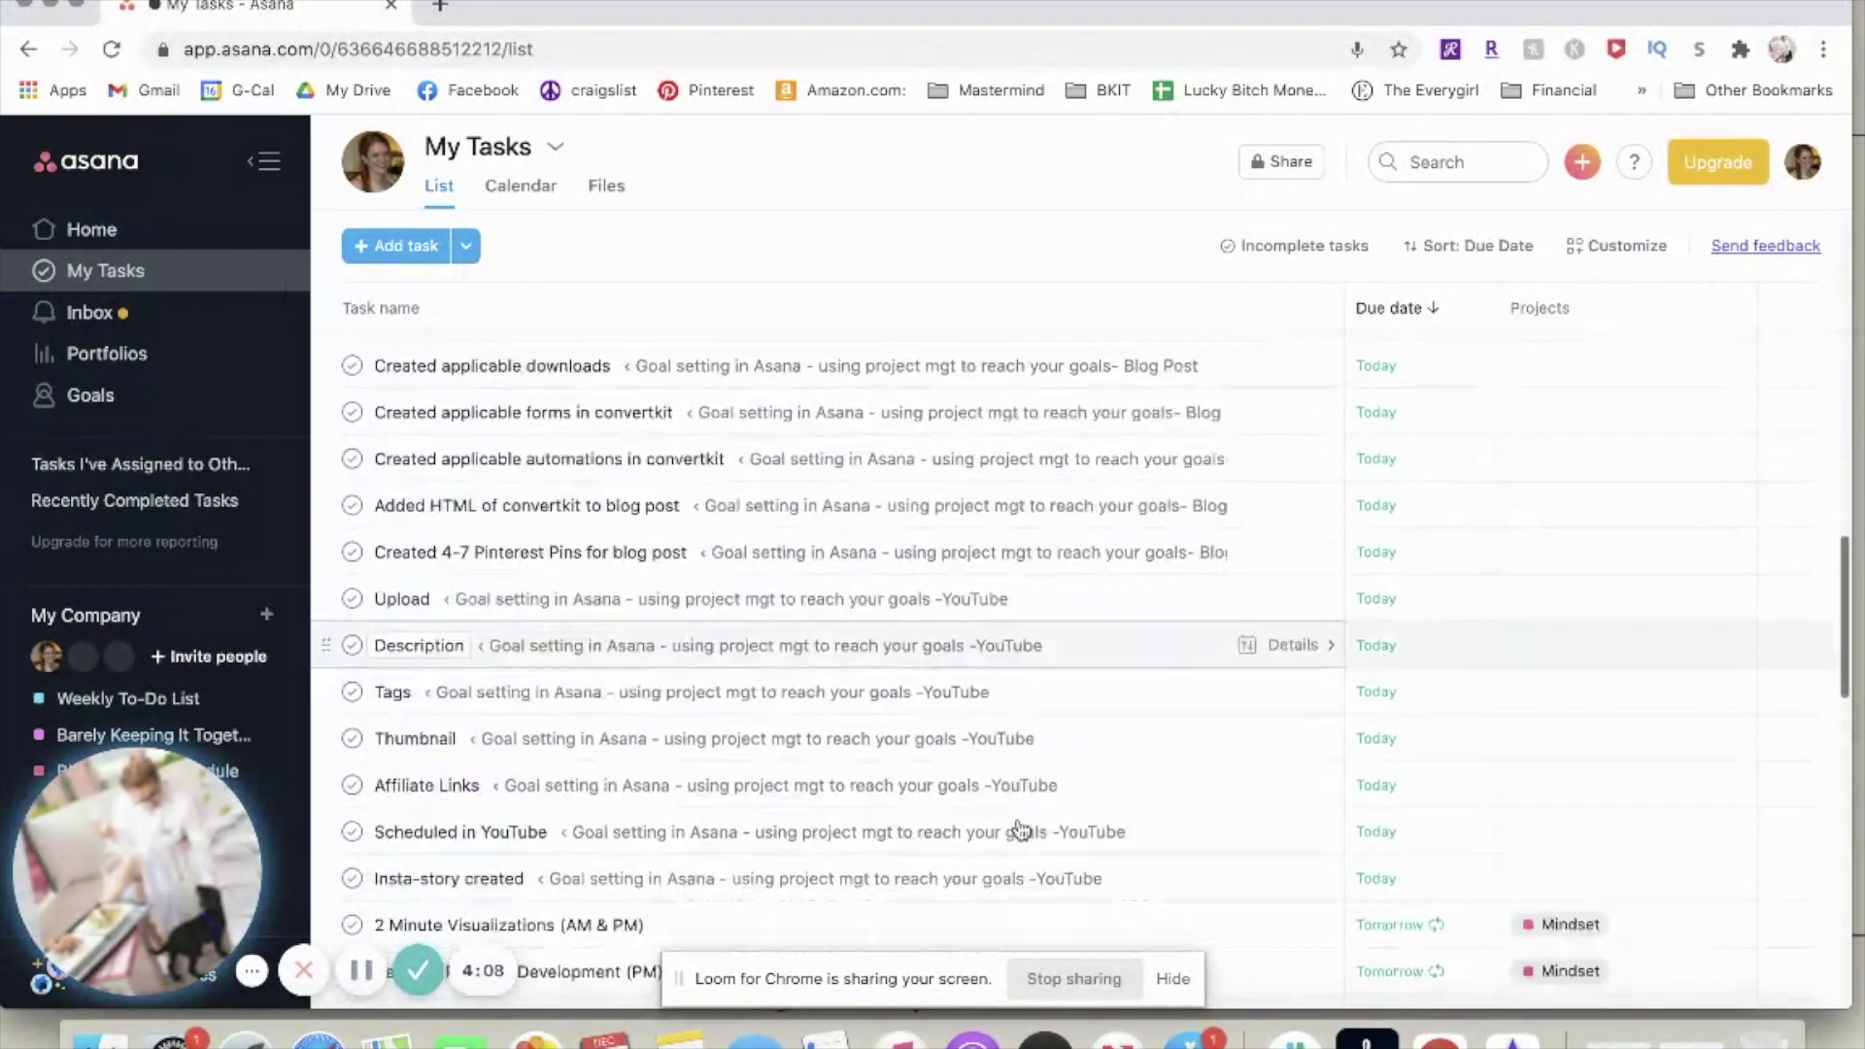
pyautogui.scroll(-5, 1198, 788)
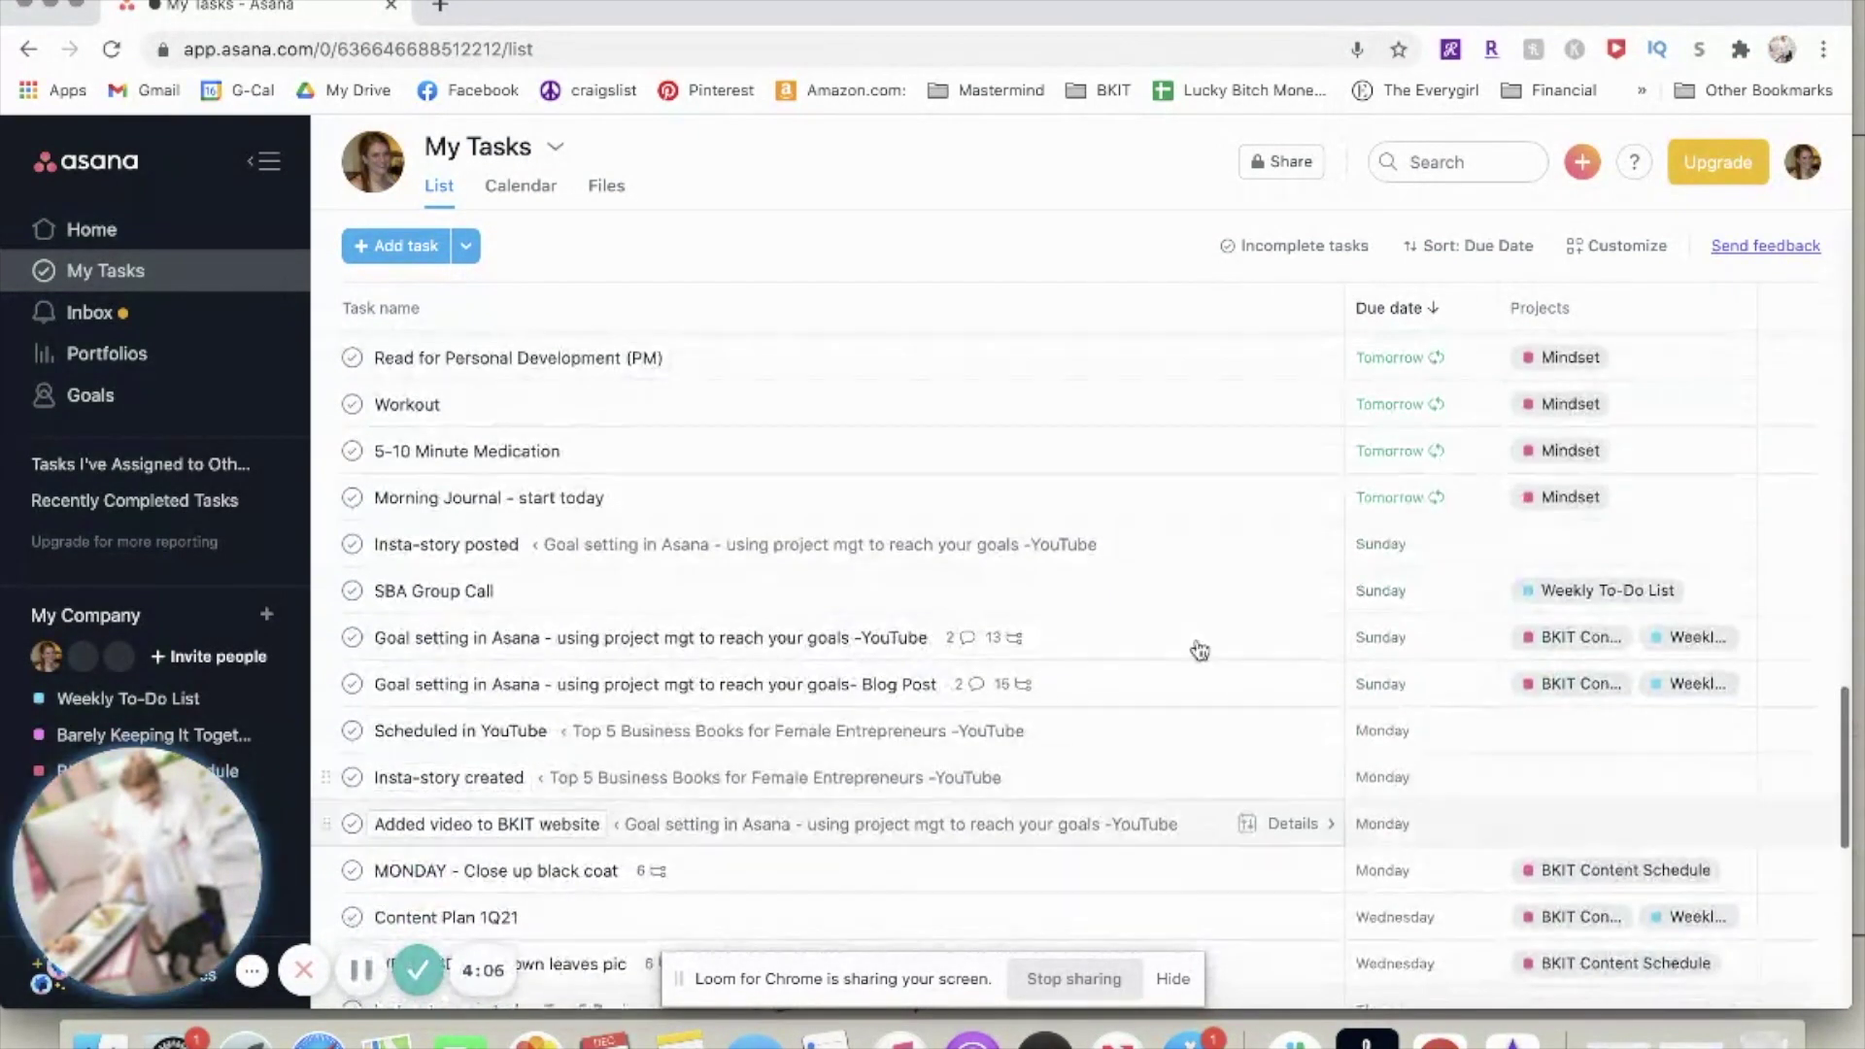
pyautogui.scroll(-3, 1200, 816)
pyautogui.scroll(-1, 1201, 816)
pyautogui.scroll(10, 1195, 815)
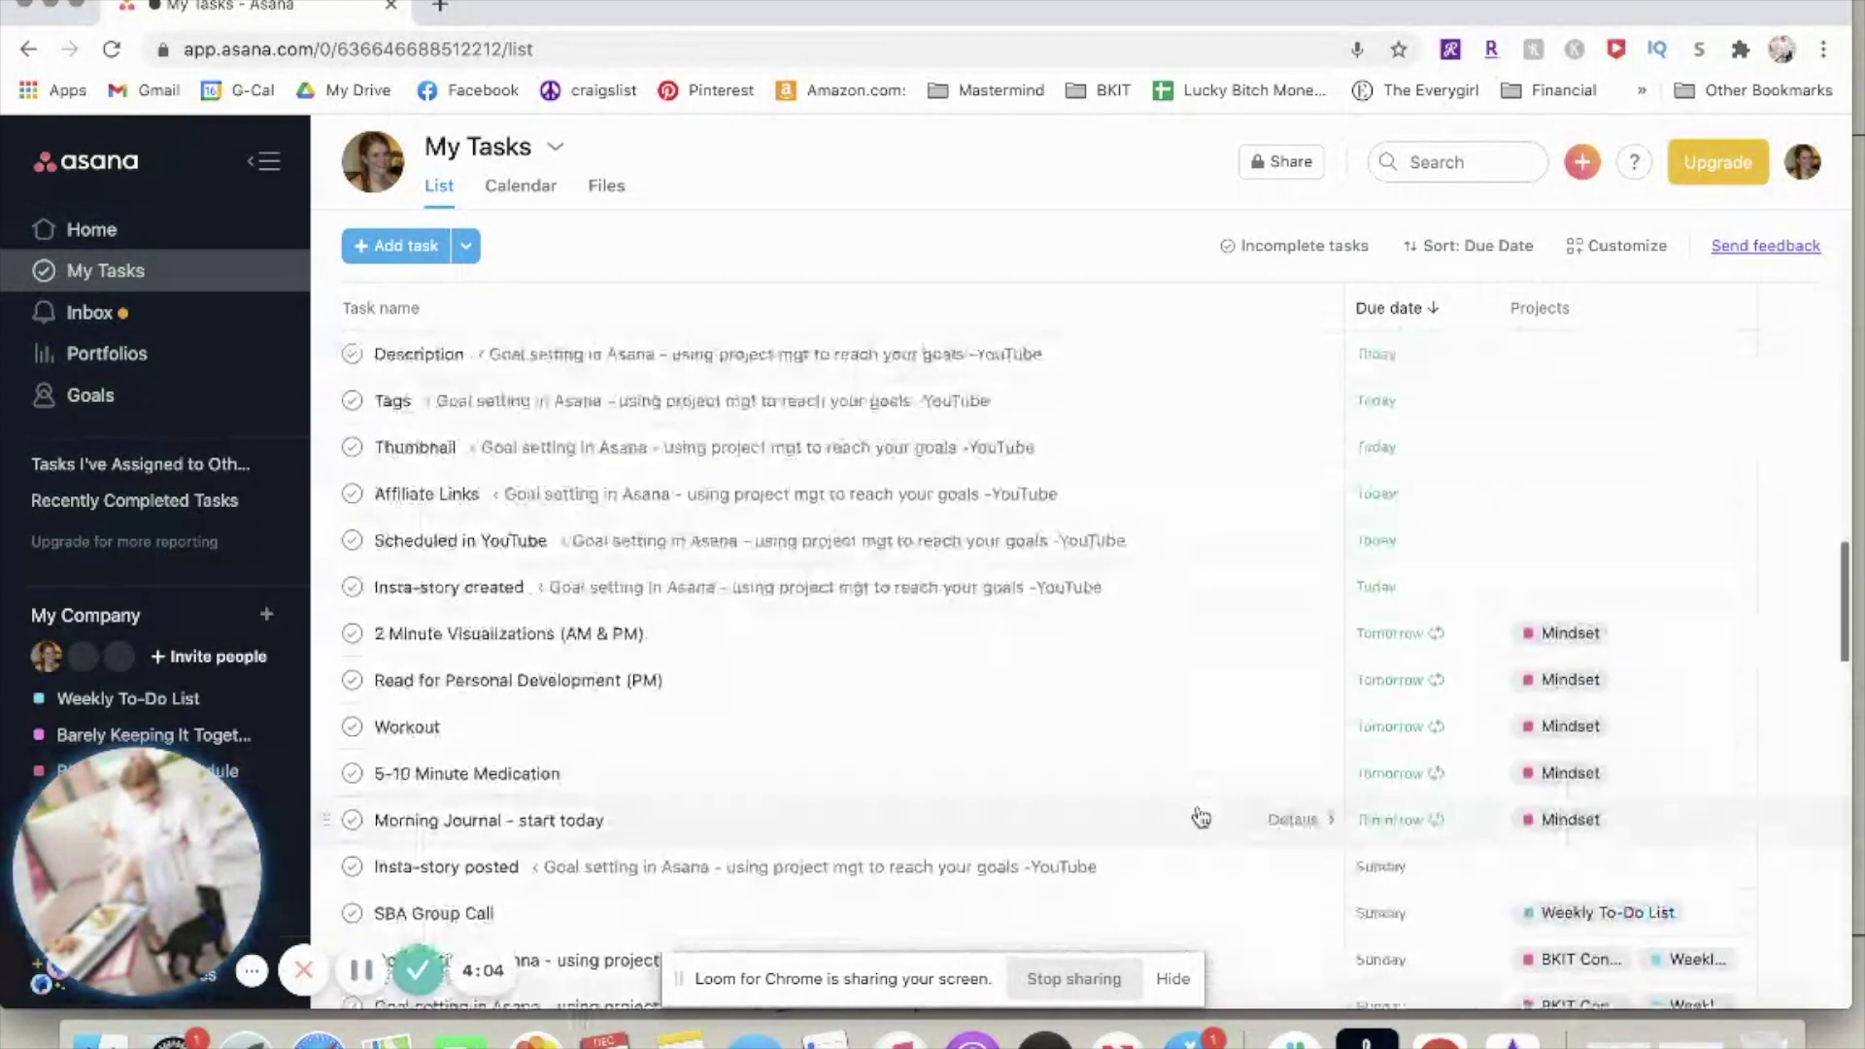